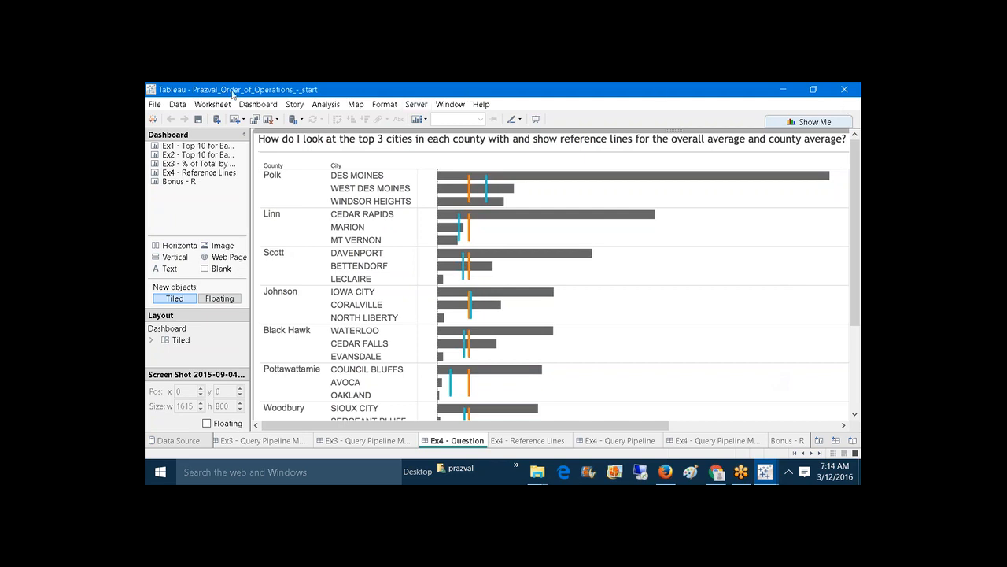
Create a new workbook, maximize its window and connect it to the saved Sample - Superstore data source.
left_click(154, 103)
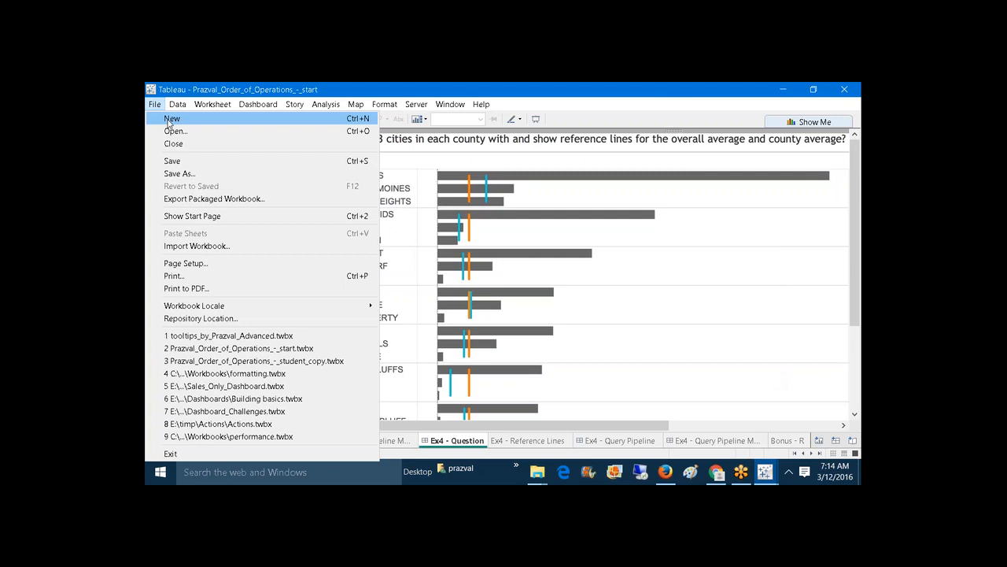
left_click(168, 122)
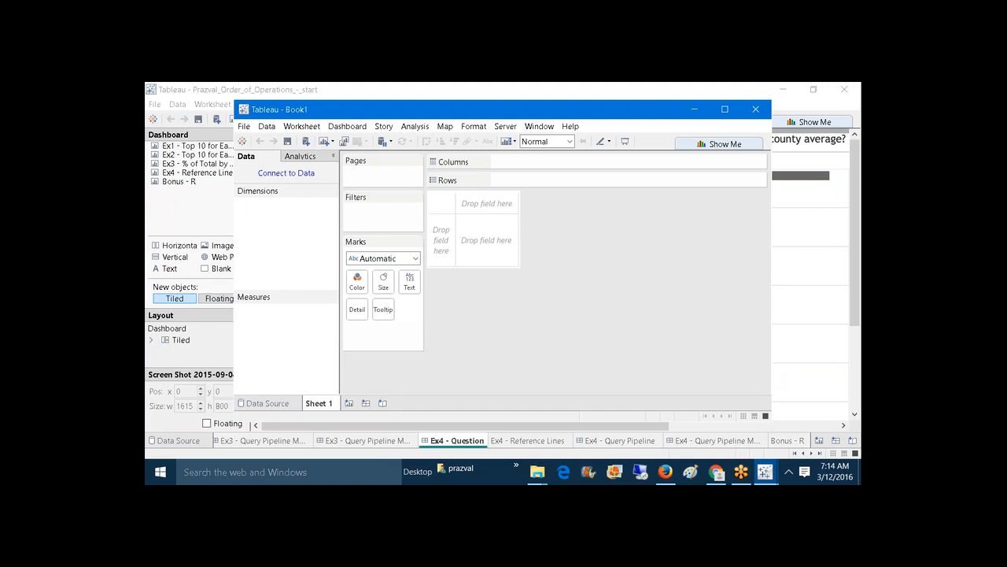
left_click(727, 109)
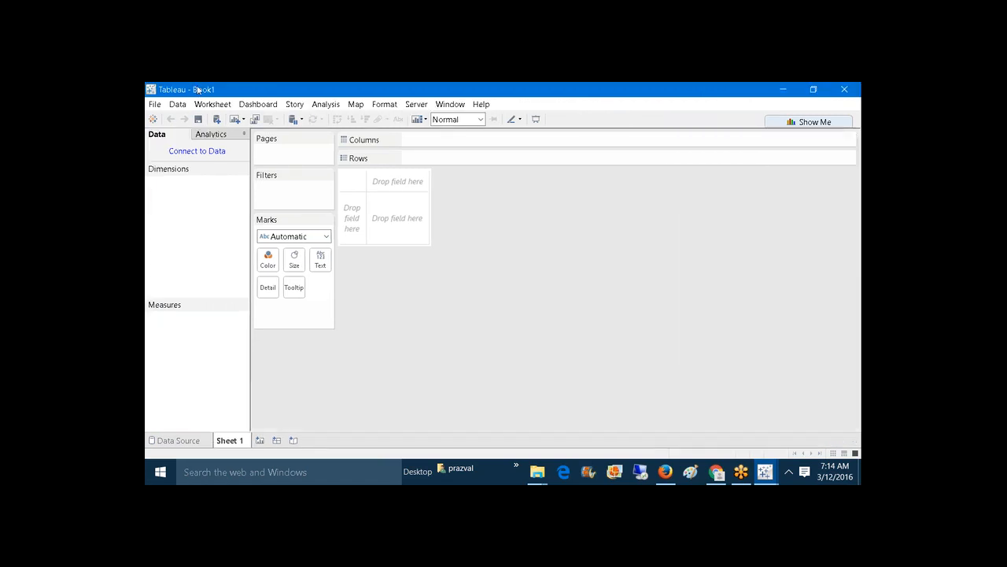
left_click(153, 118)
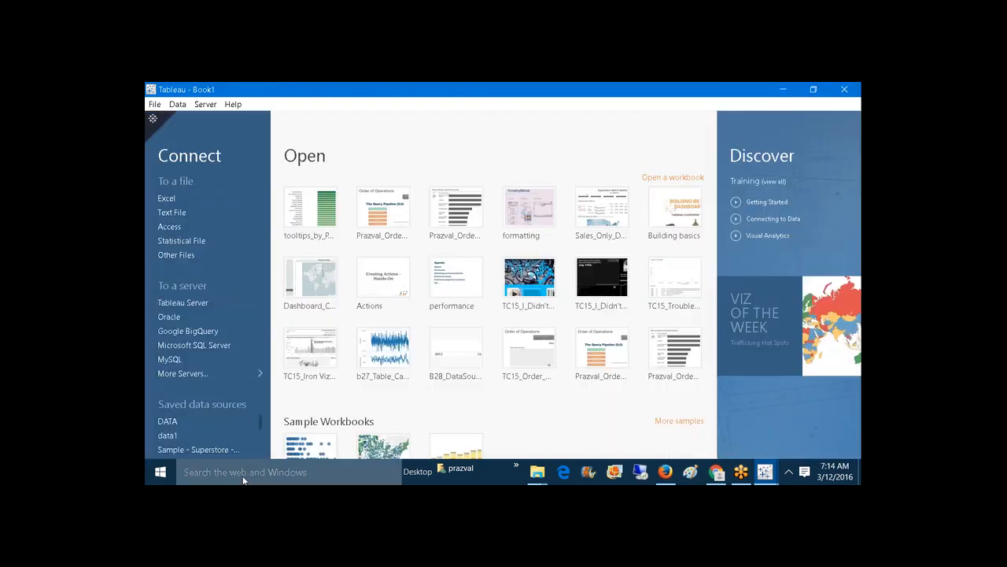
left_click(222, 449)
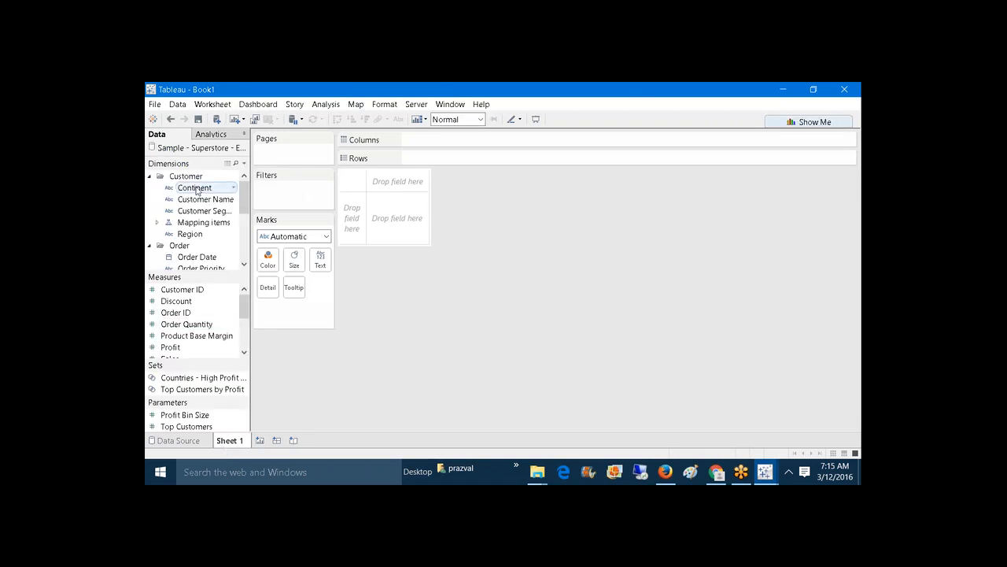
Build a vertical bar chart of Profit by Continent and widen it.
left_click_drag(197, 190, 425, 158)
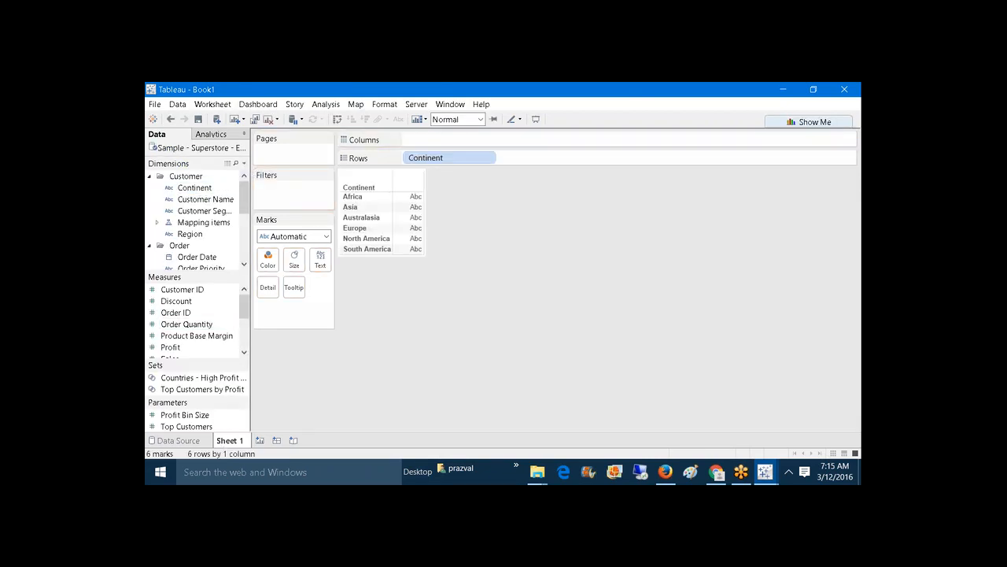
left_click_drag(170, 347, 456, 139)
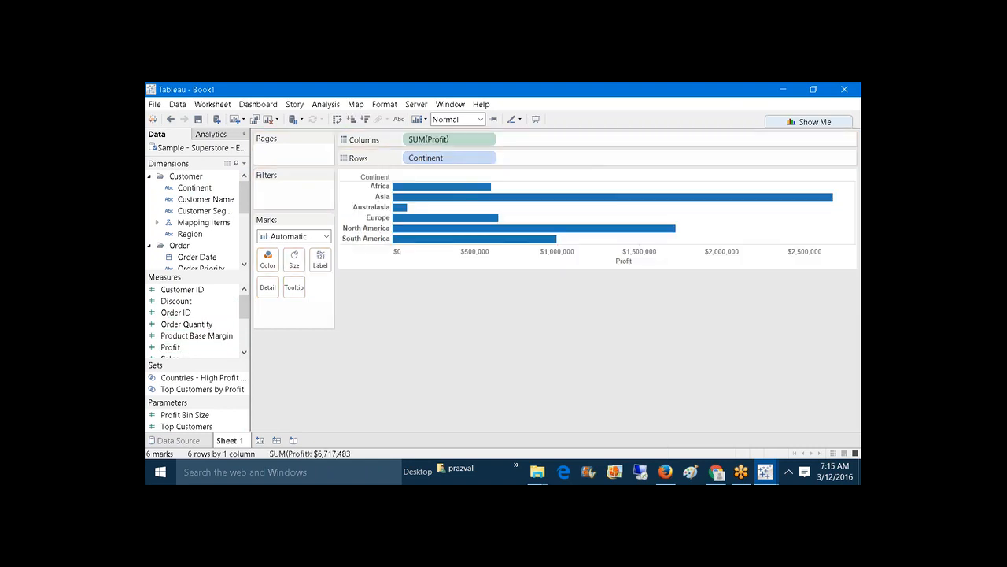
left_click(337, 119)
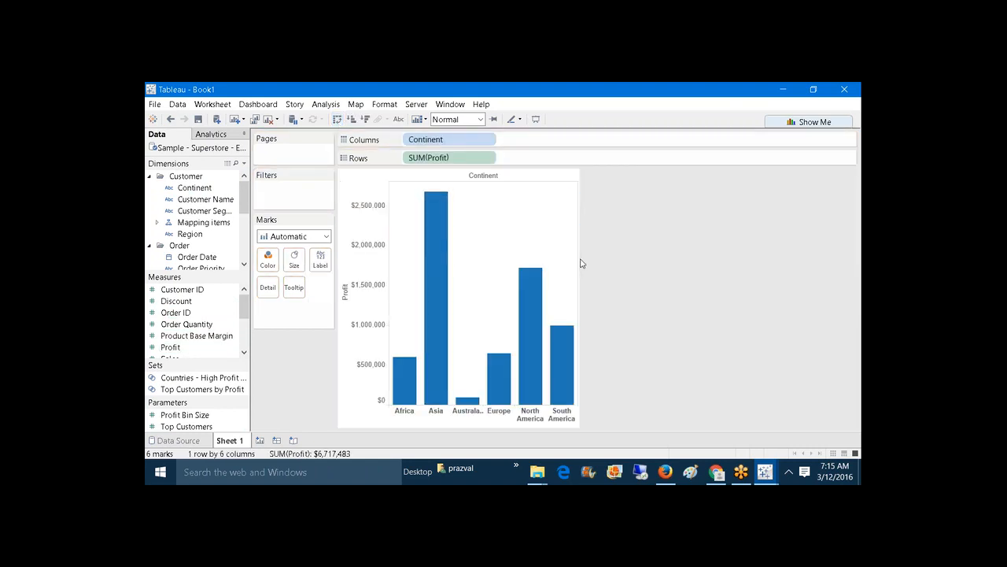
left_click_drag(580, 263, 681, 260)
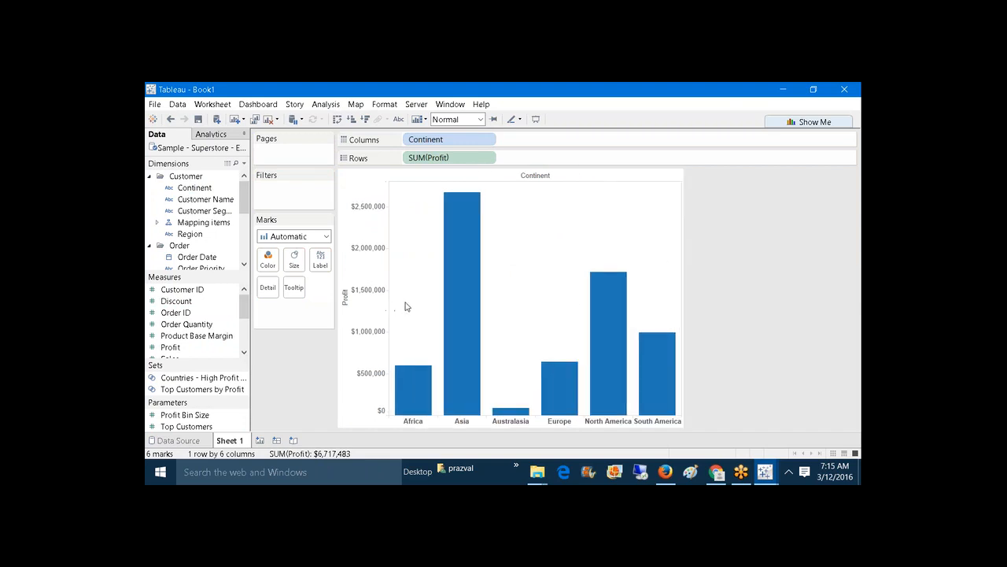
Add an average reference line for SUM(Profit) across the entire table, keeping its settings dialog clear of the line's label.
mouse_move(466, 303)
left_click(211, 134)
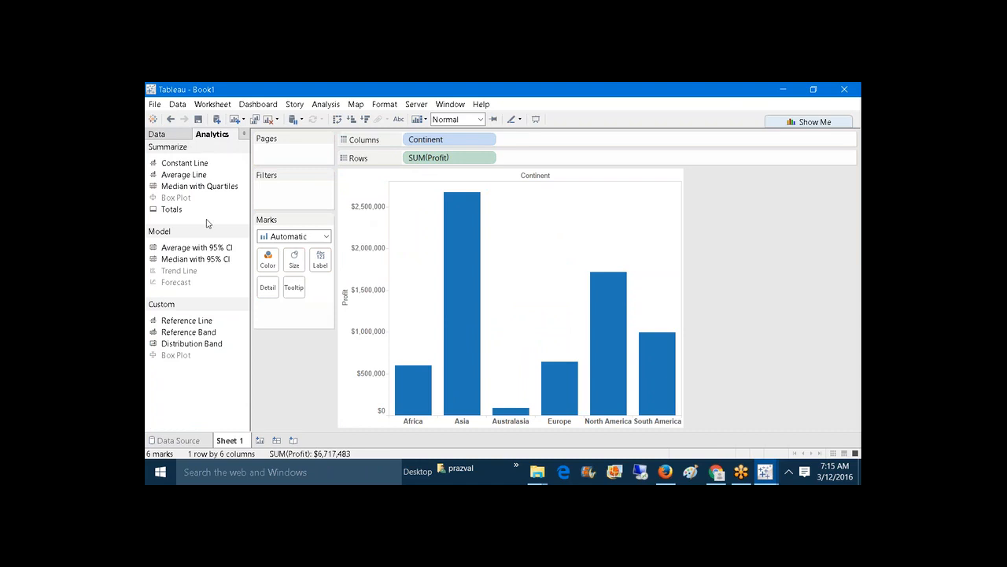
left_click_drag(197, 322, 443, 199)
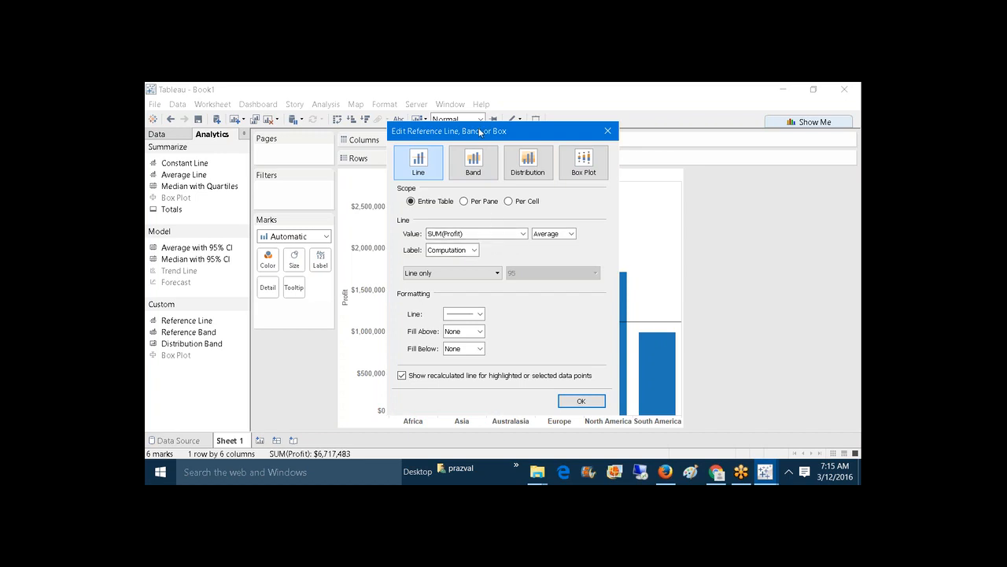
left_click_drag(480, 133, 602, 146)
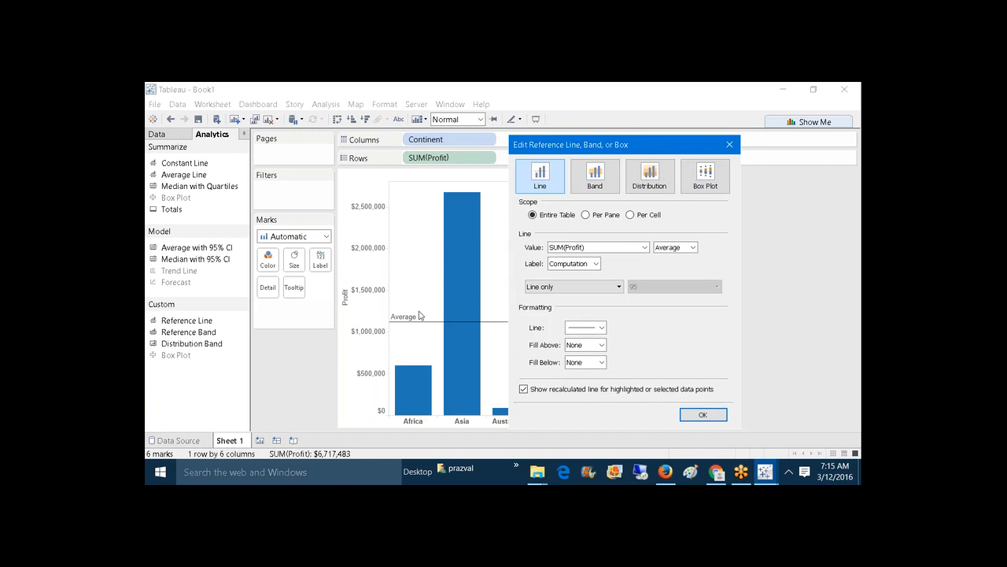
Give the reference line a custom label reading <Computation>=<Value>.
left_click(597, 264)
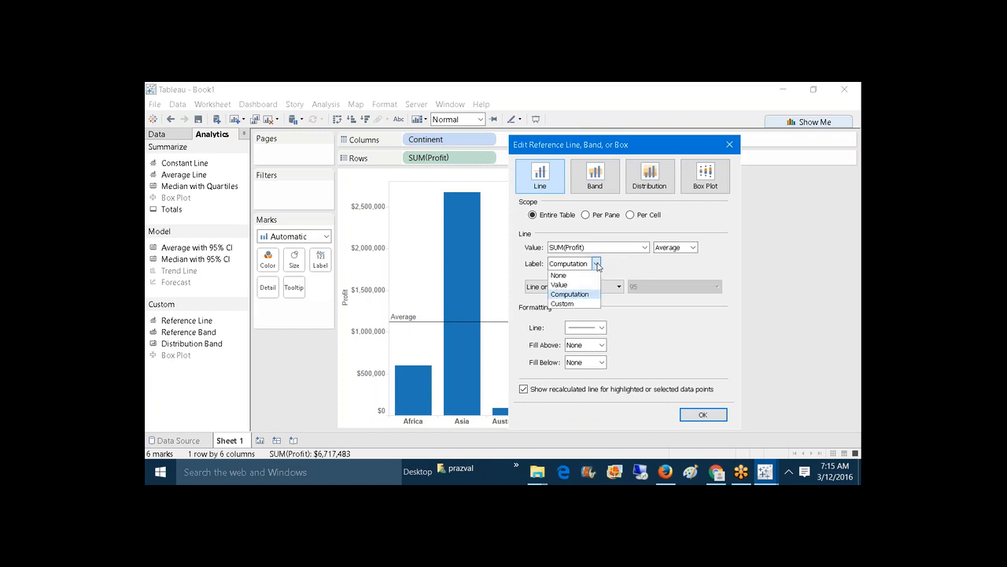
left_click(580, 304)
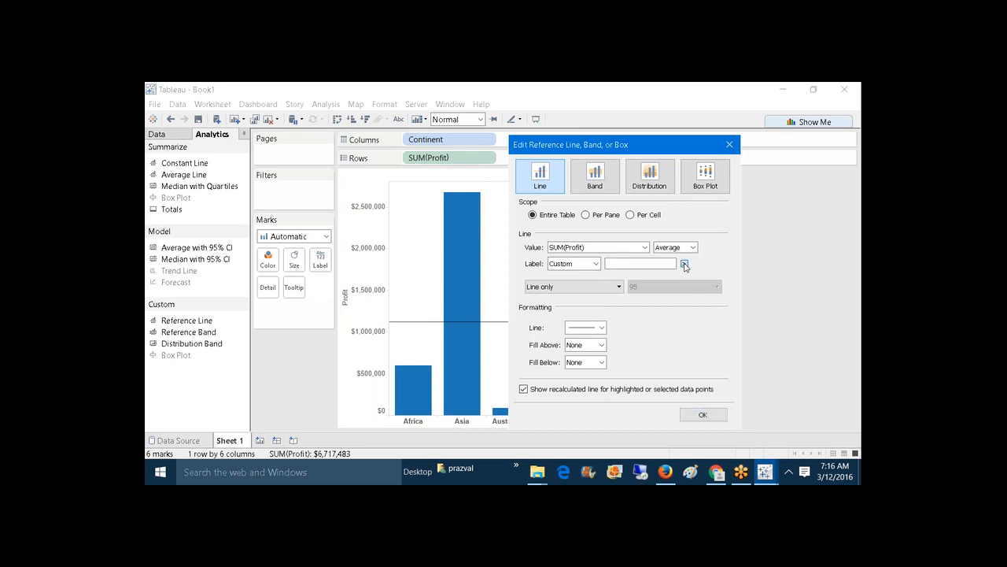
left_click(685, 265)
left_click(702, 299)
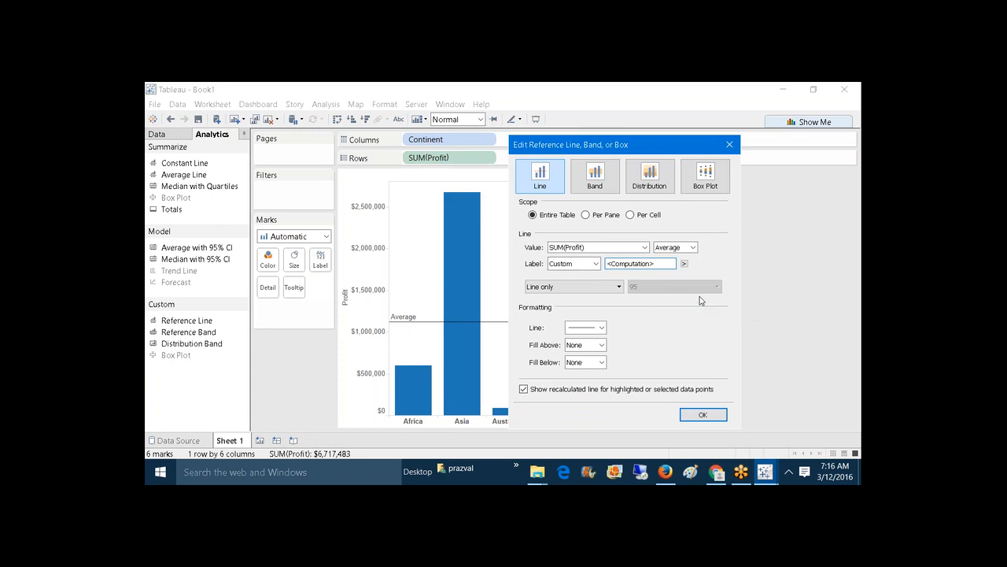
type("=")
left_click(684, 264)
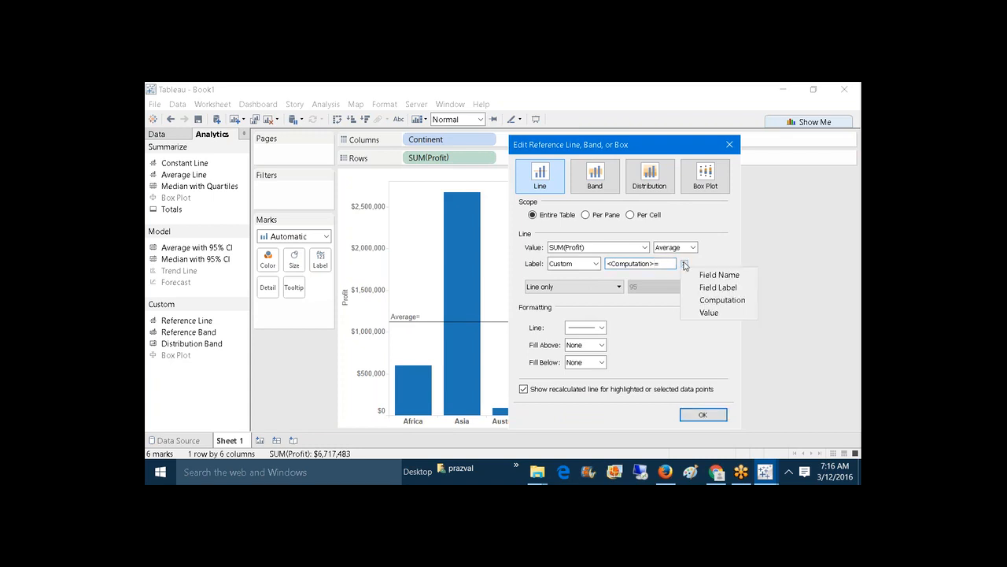
left_click(706, 312)
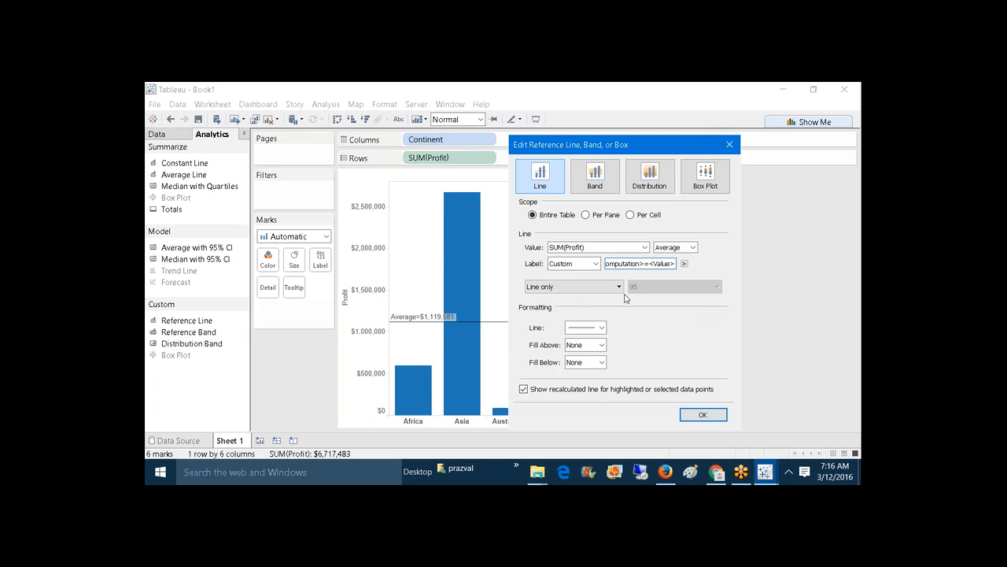
Format the average reference line as a dark red dashed line and apply the settings.
left_click(601, 328)
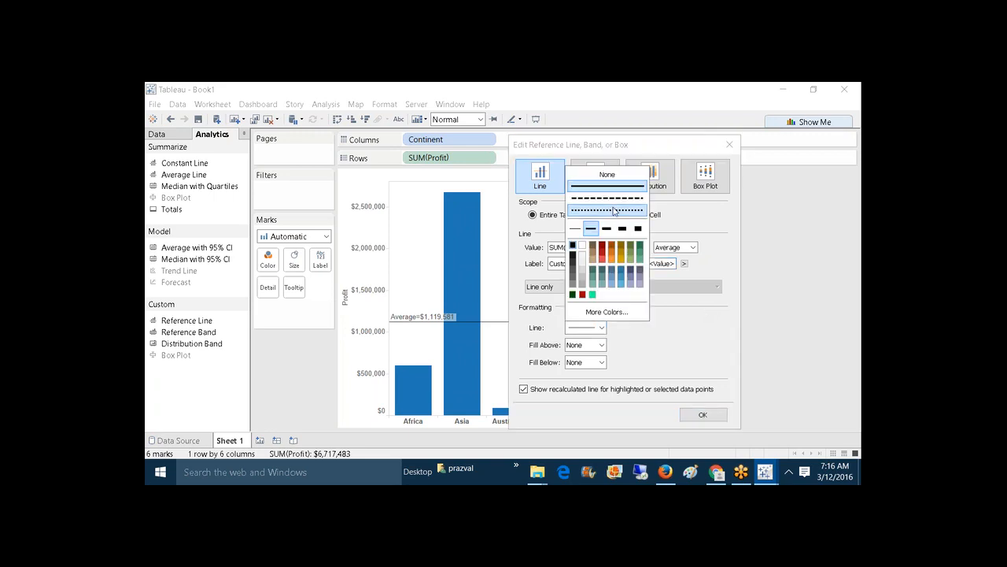
left_click(603, 248)
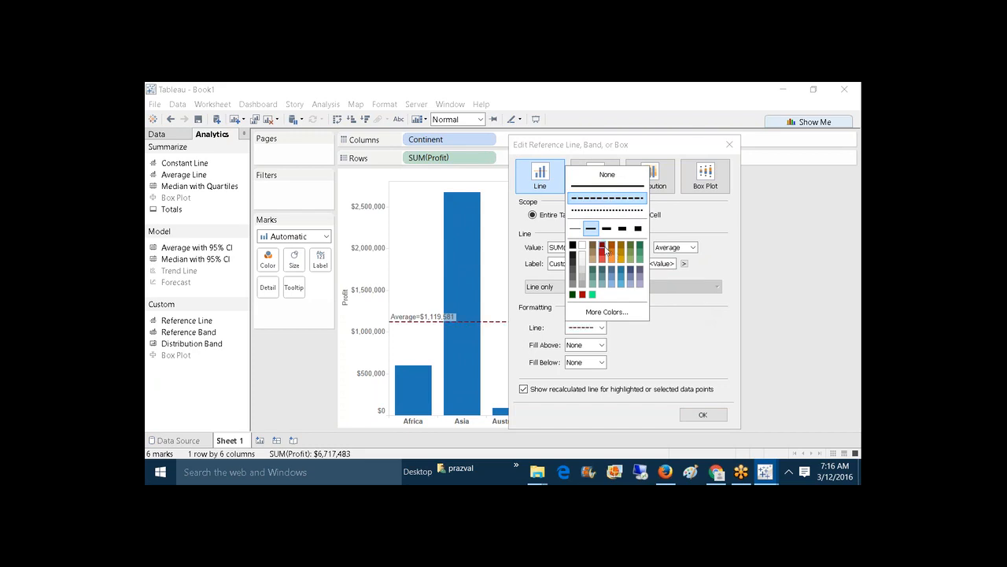
left_click(704, 415)
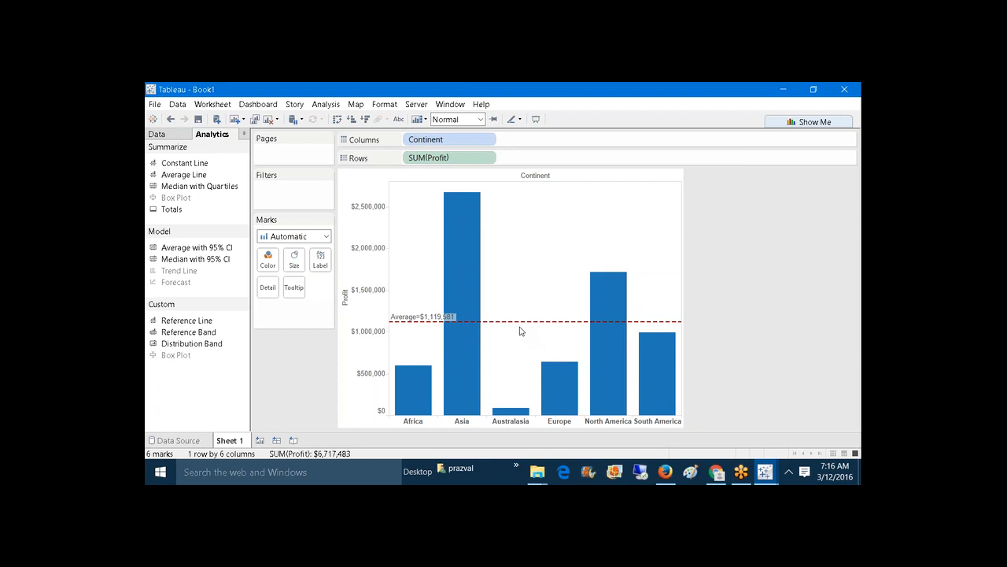
Edit the average reference line to fill the area above it light pink and the area below it light yellow.
right_click(377, 309)
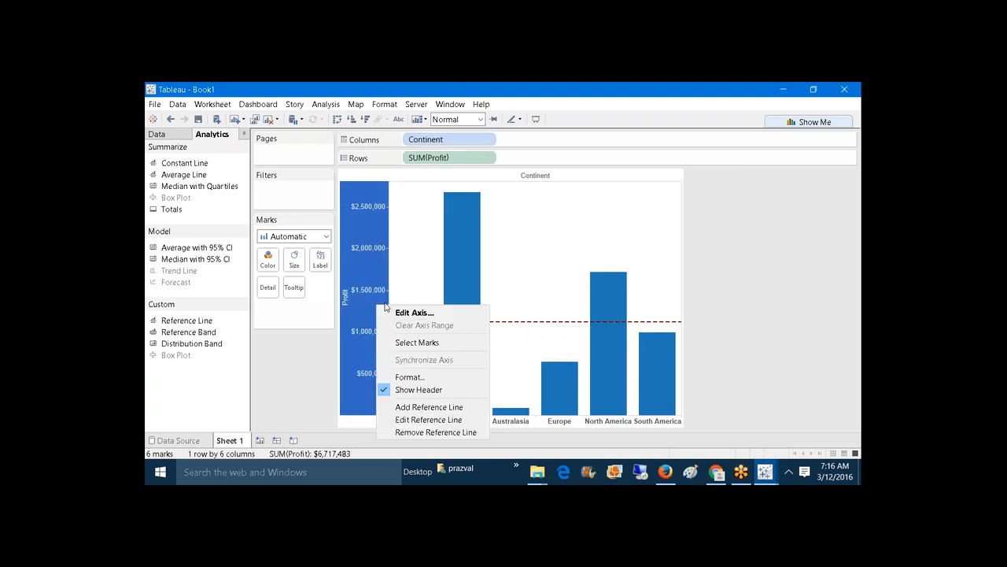
left_click(460, 421)
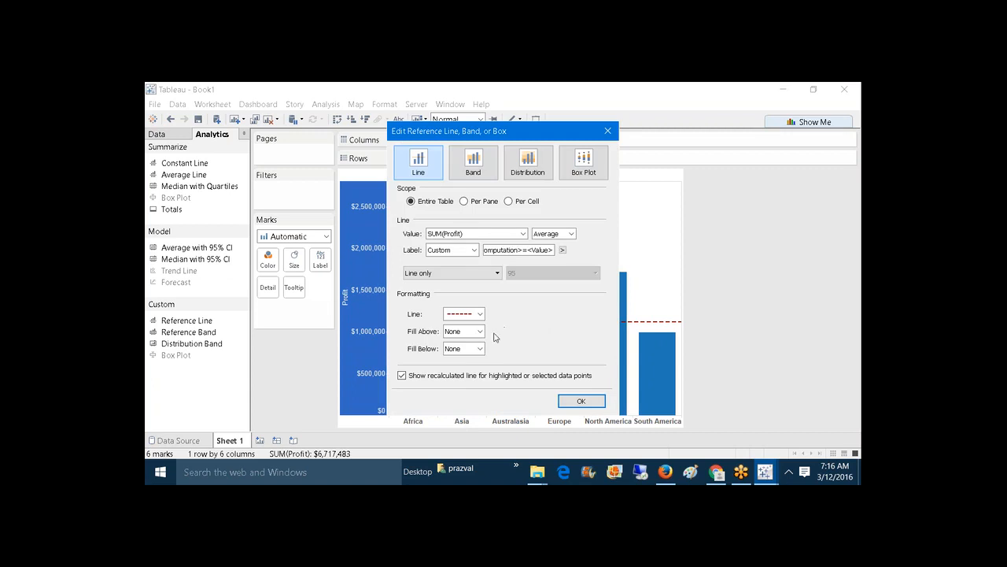
left_click(480, 331)
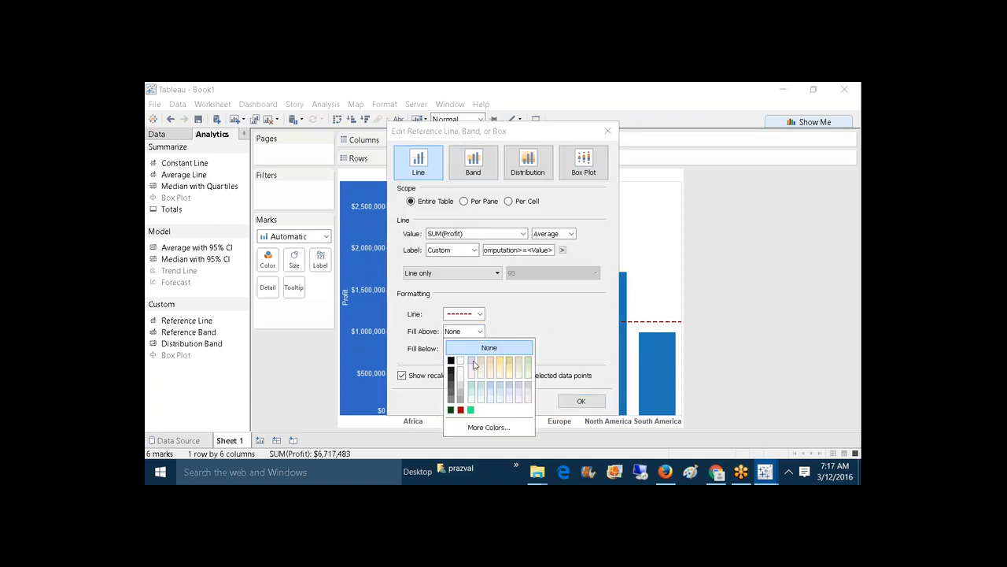
left_click(473, 363)
left_click(480, 349)
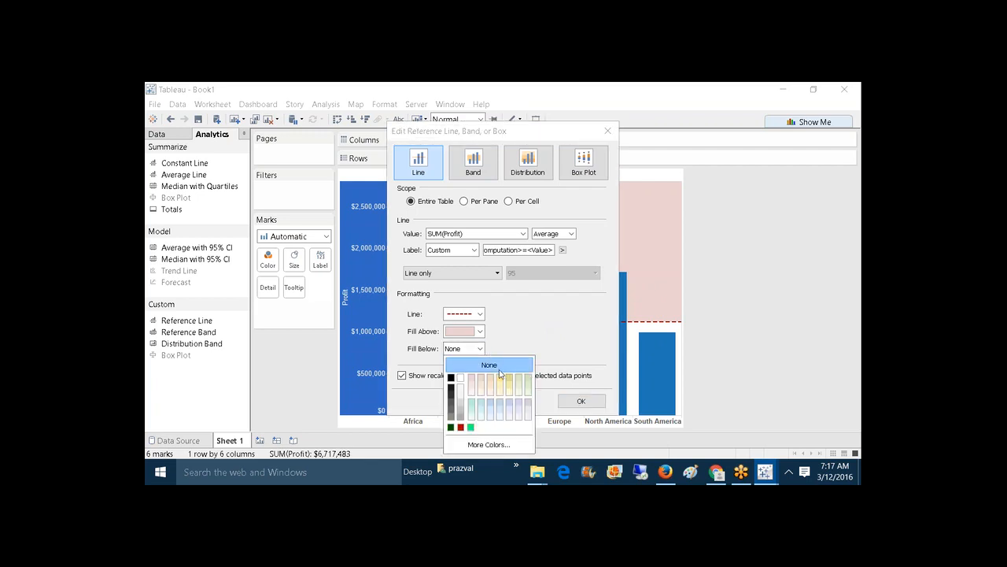
left_click(500, 381)
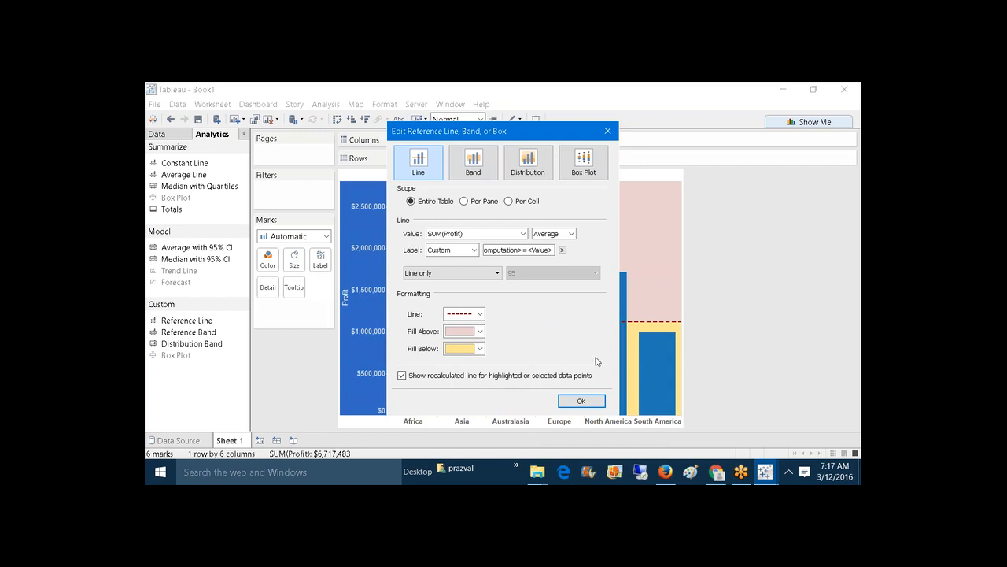
left_click(581, 400)
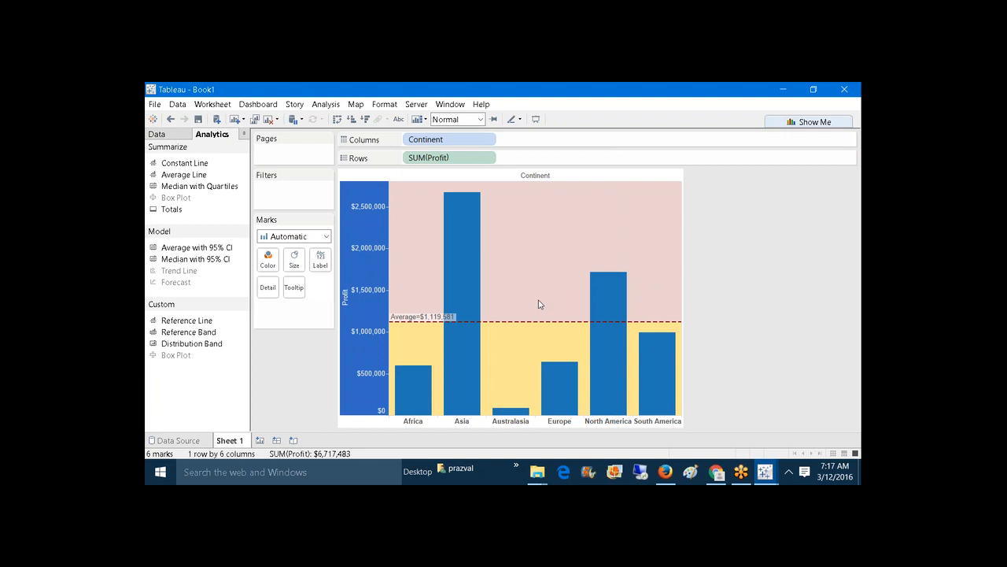
On a new worksheet, build a line chart of Profit by year and quarter of Order Date, with the dates on columns.
left_click(260, 440)
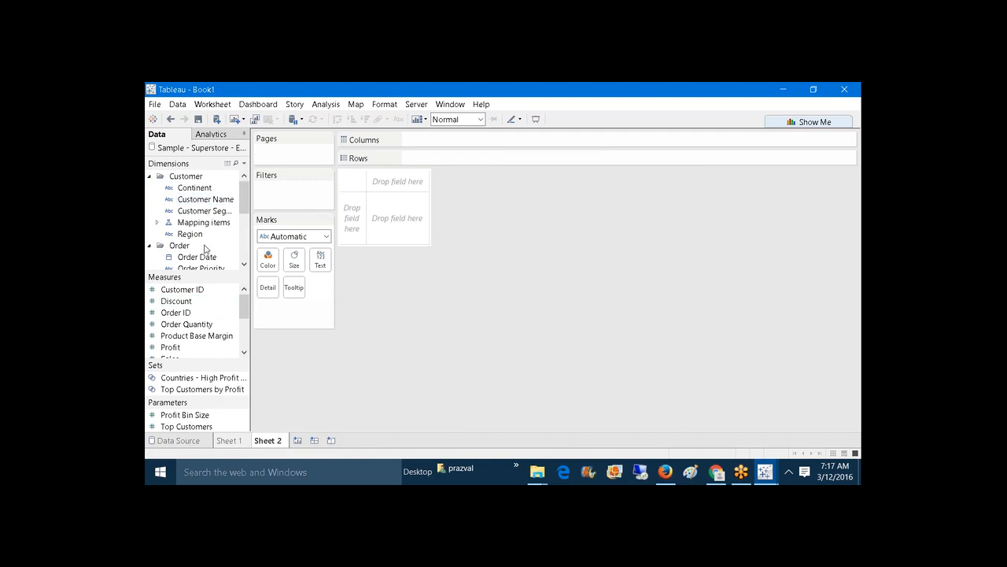
left_click_drag(197, 256, 458, 159)
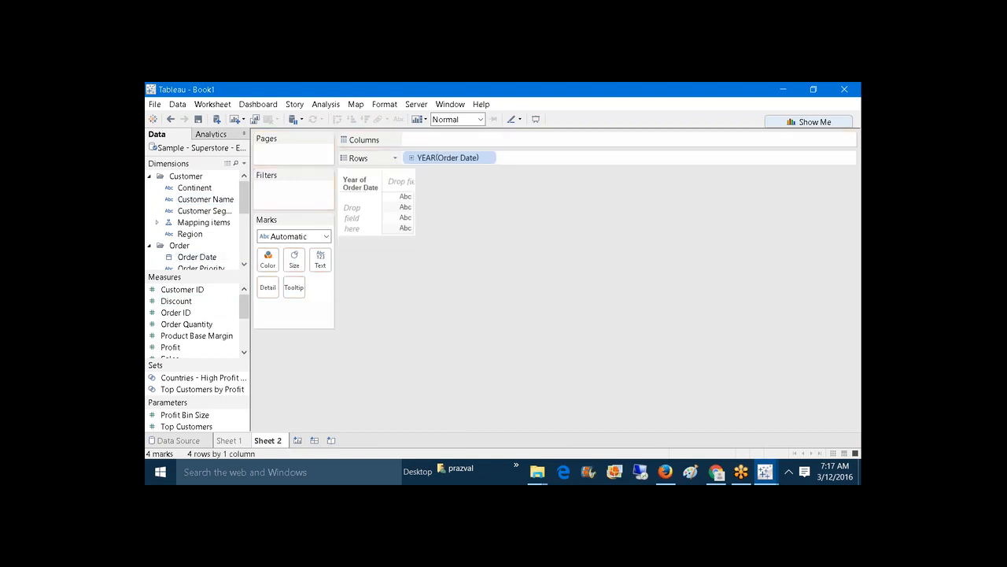
mouse_move(221, 263)
left_mouse_down()
mouse_move(296, 260)
mouse_move(555, 175)
mouse_move(565, 160)
mouse_move(537, 166)
mouse_move(566, 157)
left_mouse_up()
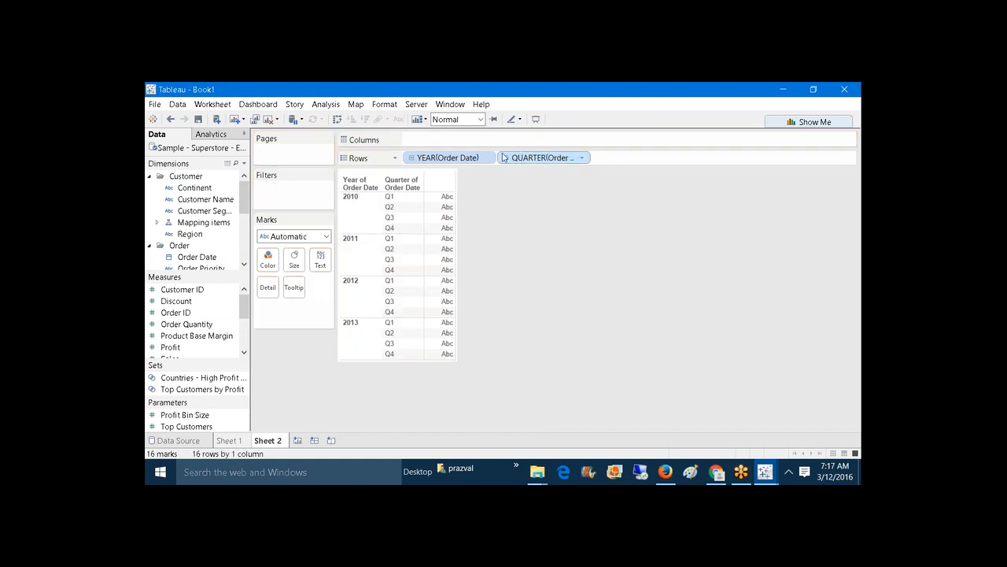
left_click(337, 119)
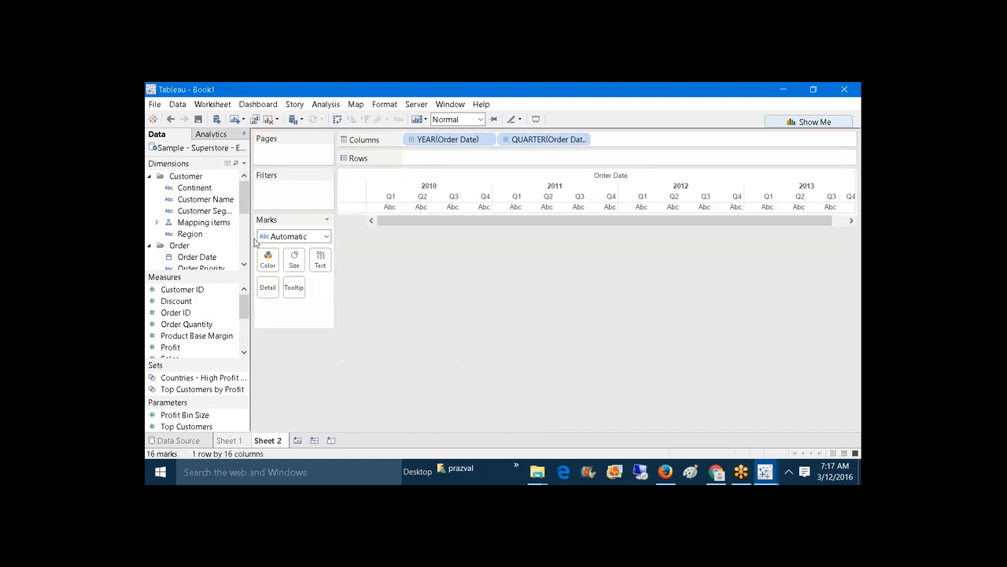
left_click_drag(186, 353, 463, 155)
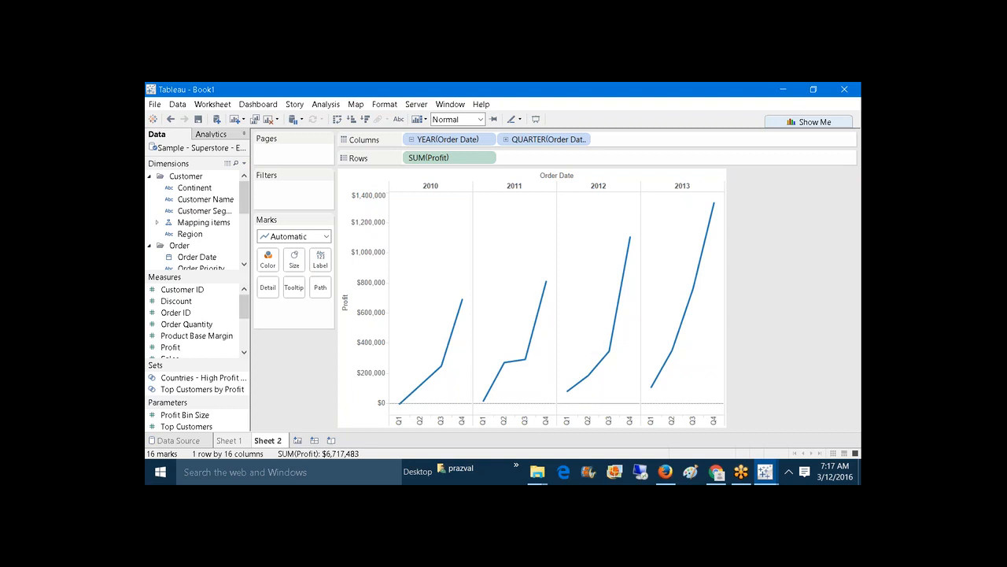
left_click(432, 189)
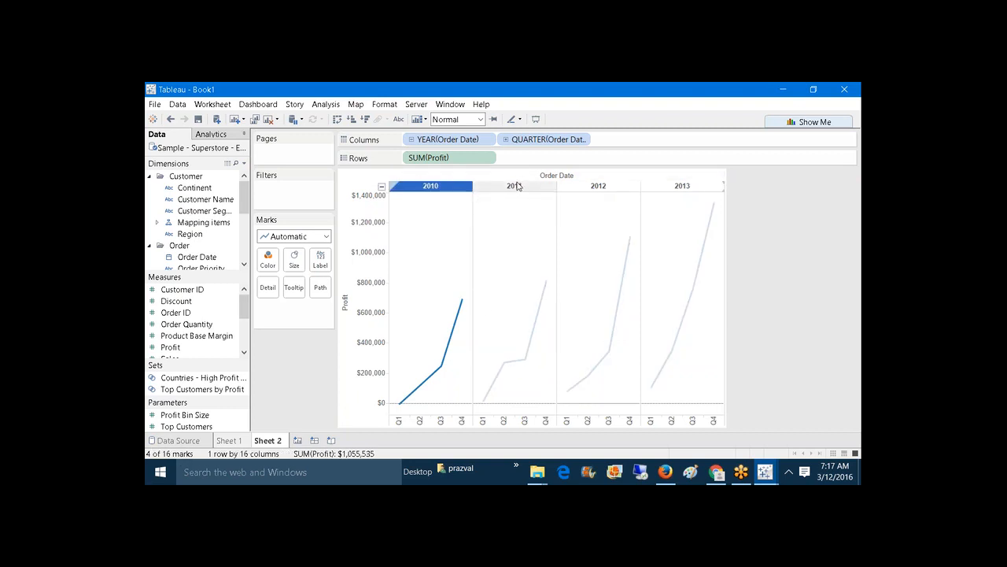
left_click(805, 186)
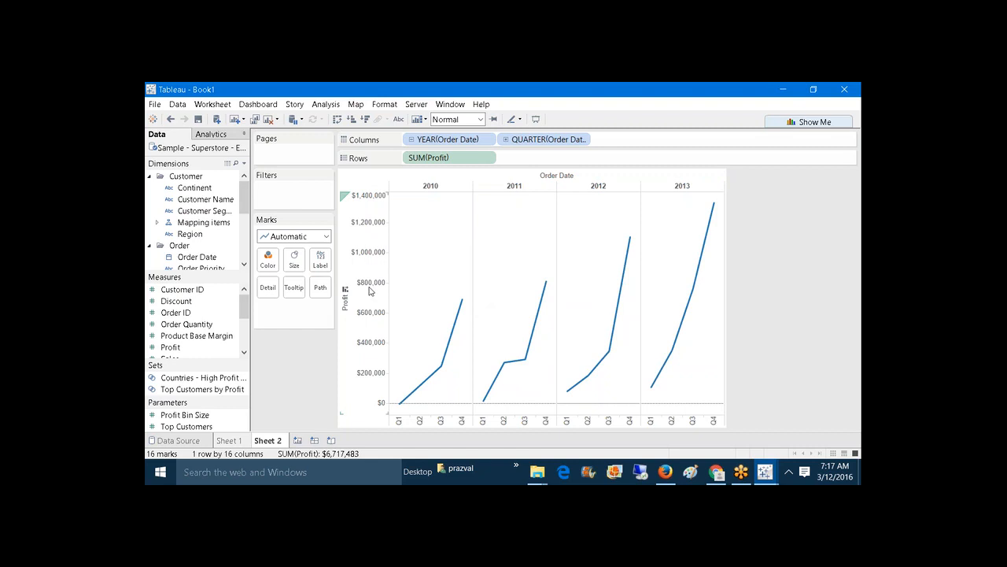
Add a reference line to the Profit axis showing the average of SUM(Profit) per pane.
left_click(221, 140)
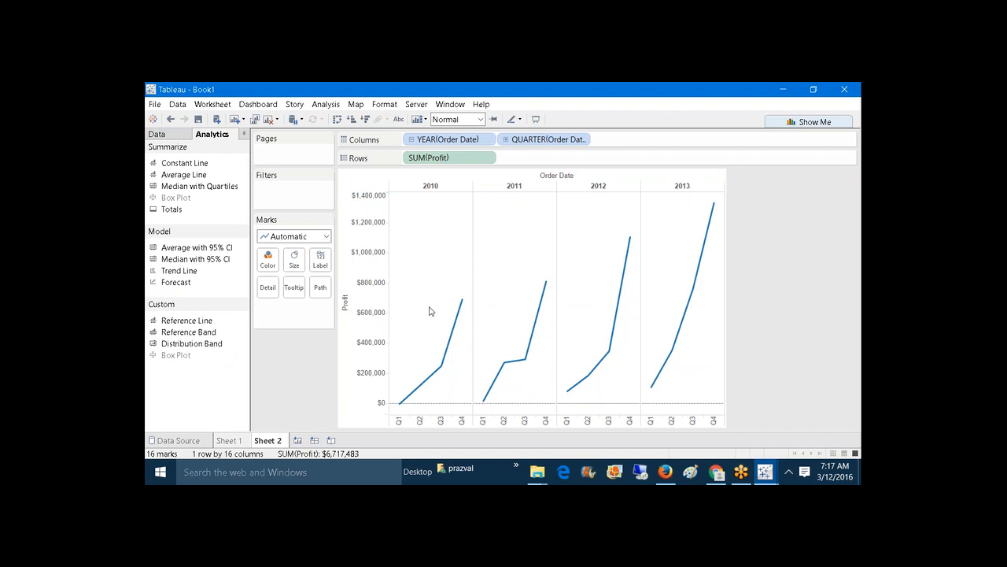
right_click(372, 304)
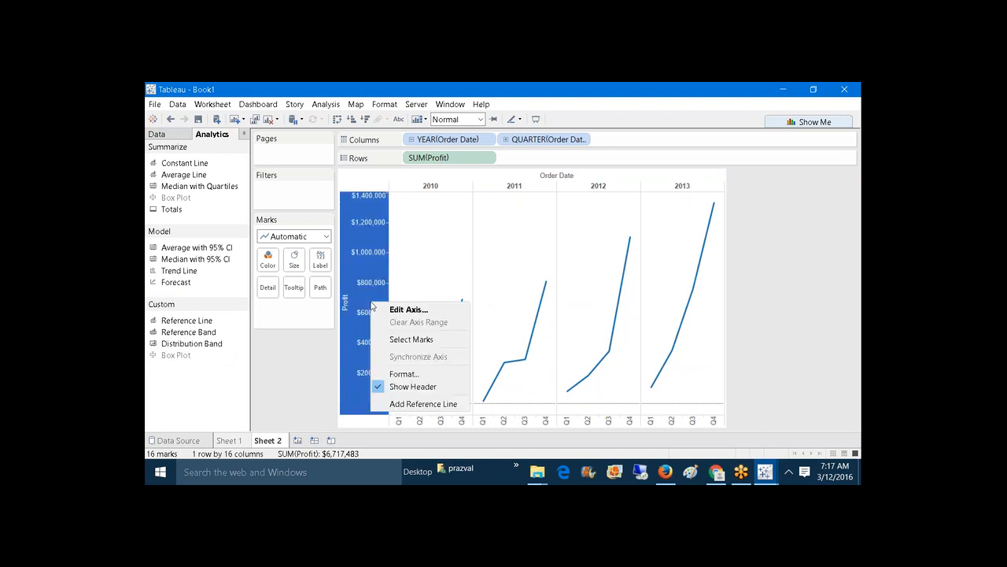
left_click(416, 403)
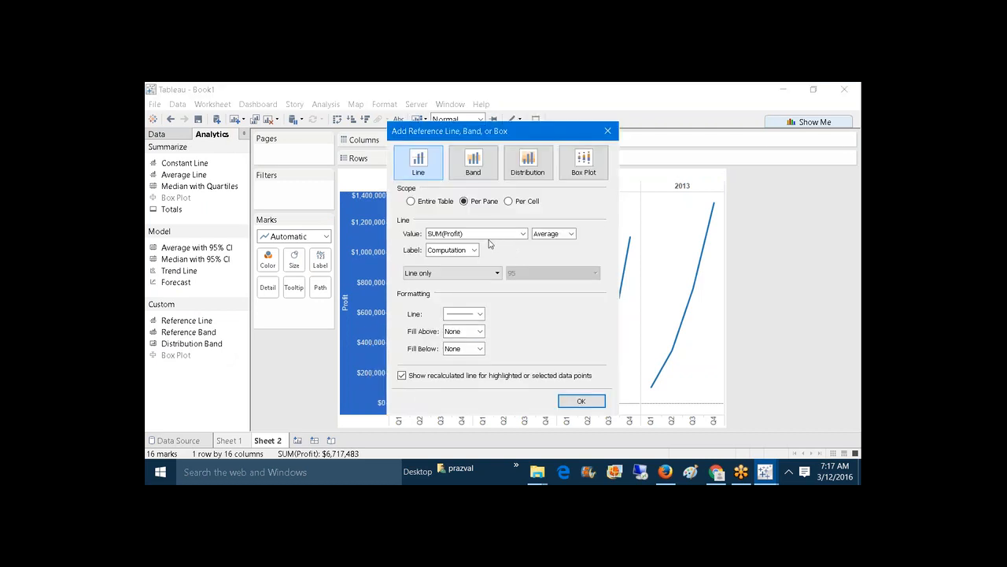
left_click(421, 162)
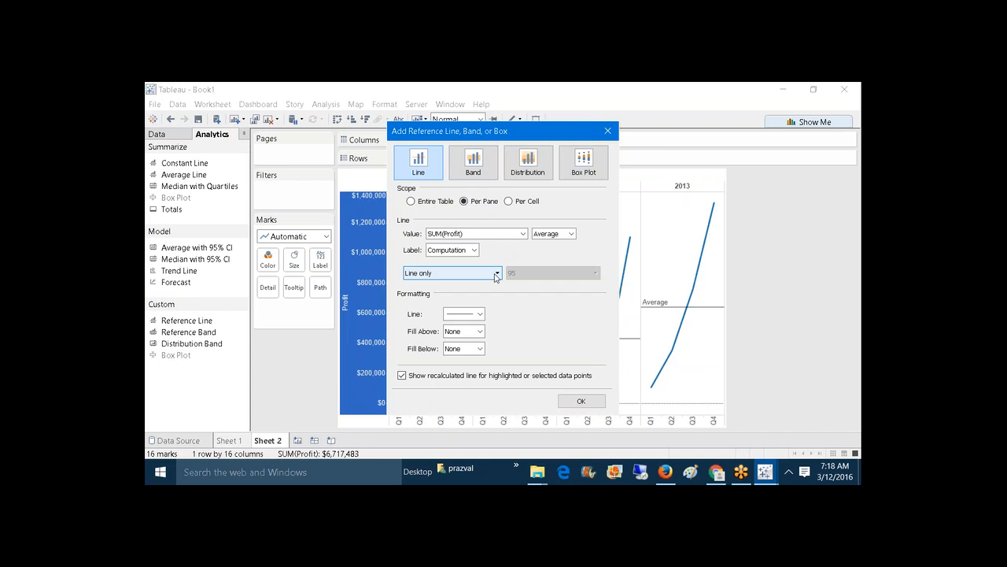
Give the per-pane average line a custom label reading <Computation>=<Value>.
left_click(472, 250)
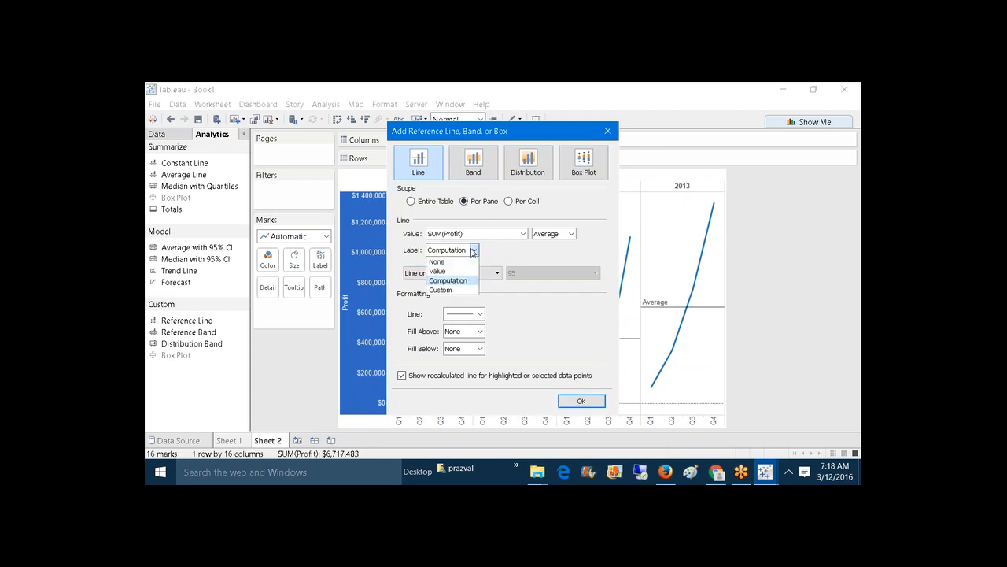
left_click(452, 289)
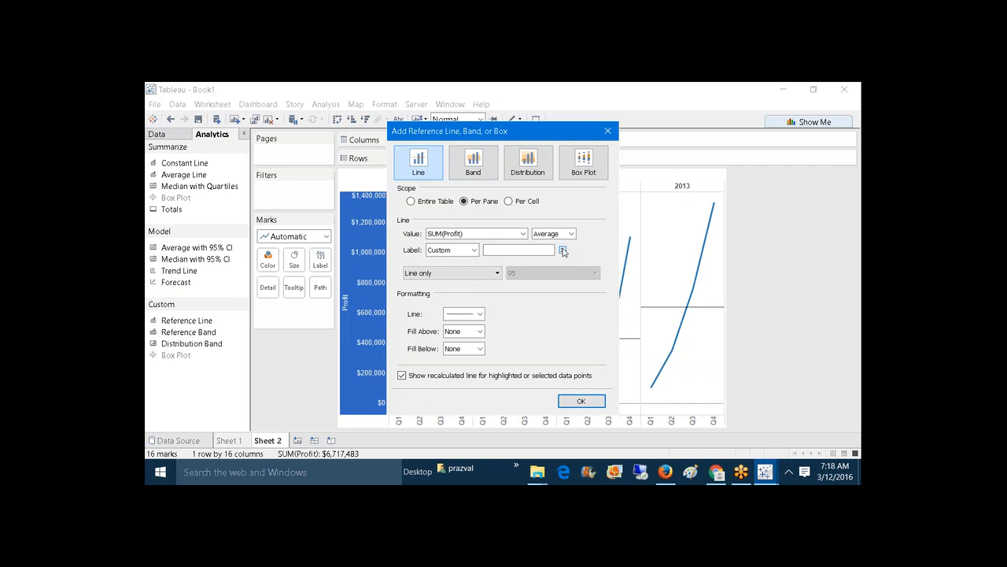
left_click(562, 250)
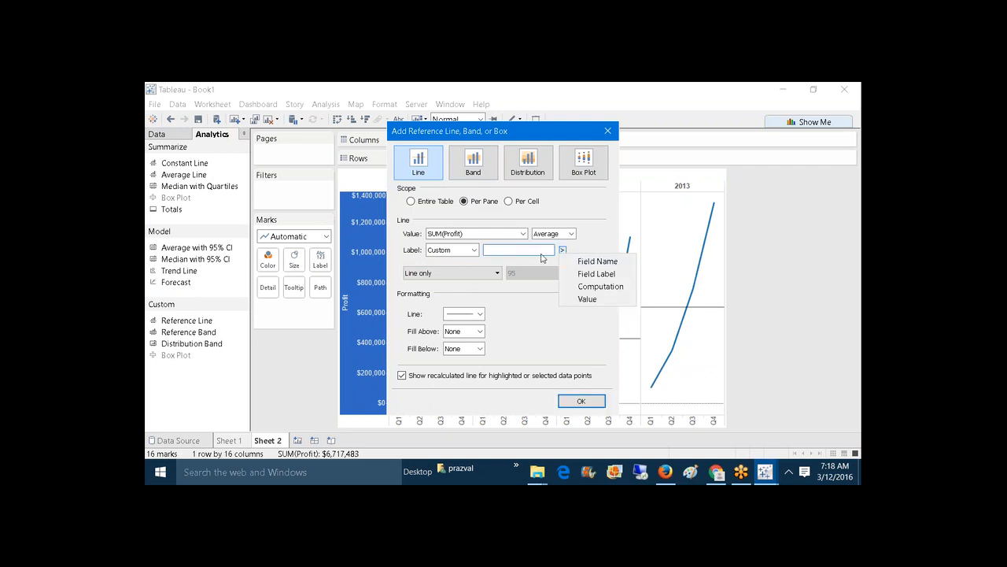
left_click(576, 287)
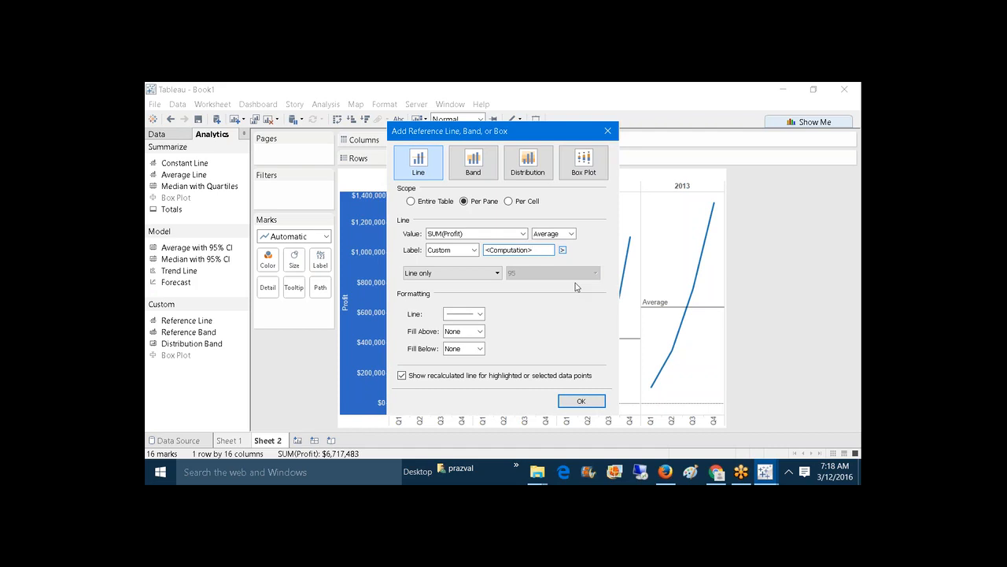
type("=")
left_click(563, 250)
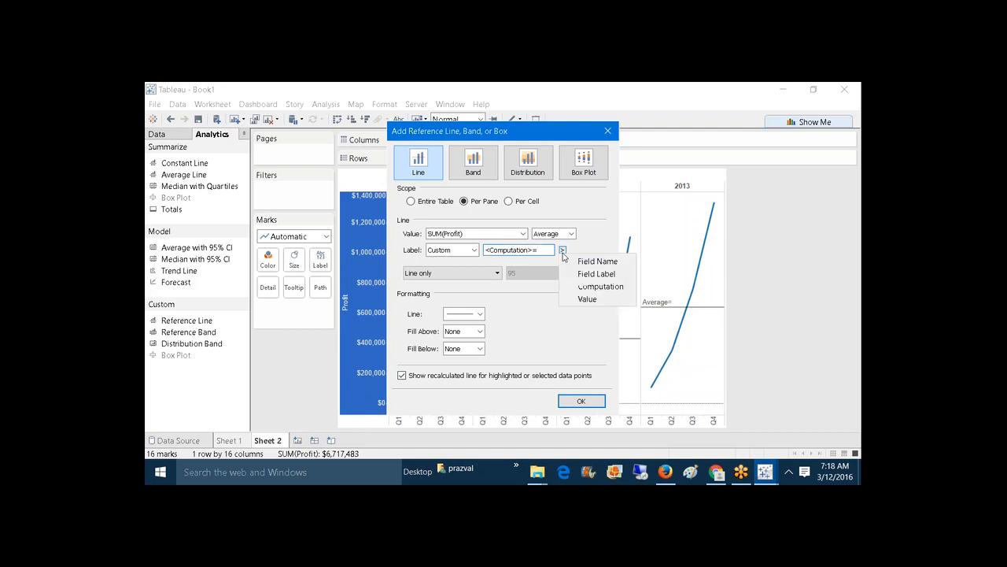
left_click(582, 299)
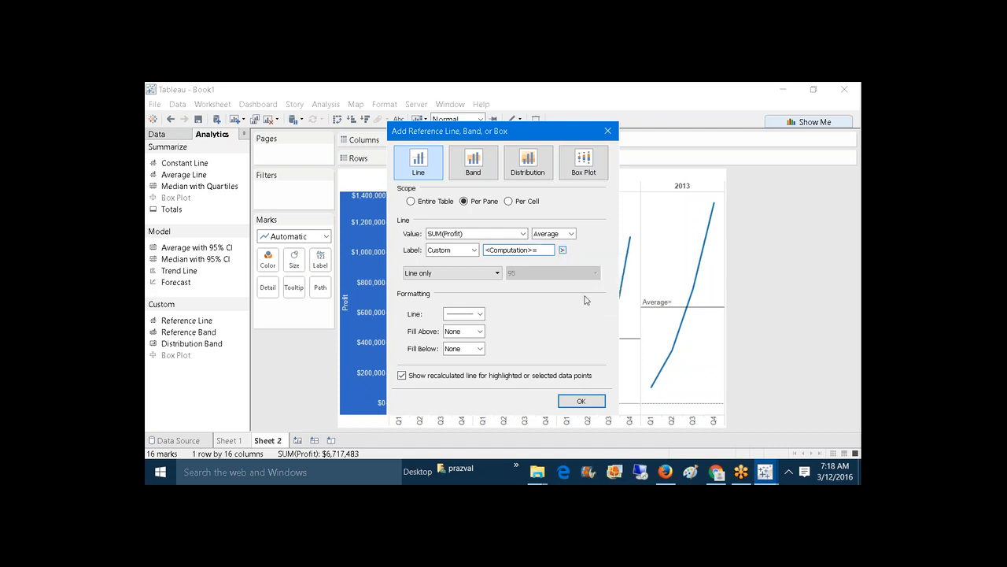
Format the per-pane average line as a dark gold dotted line and apply the settings.
left_click(465, 314)
left_click(476, 196)
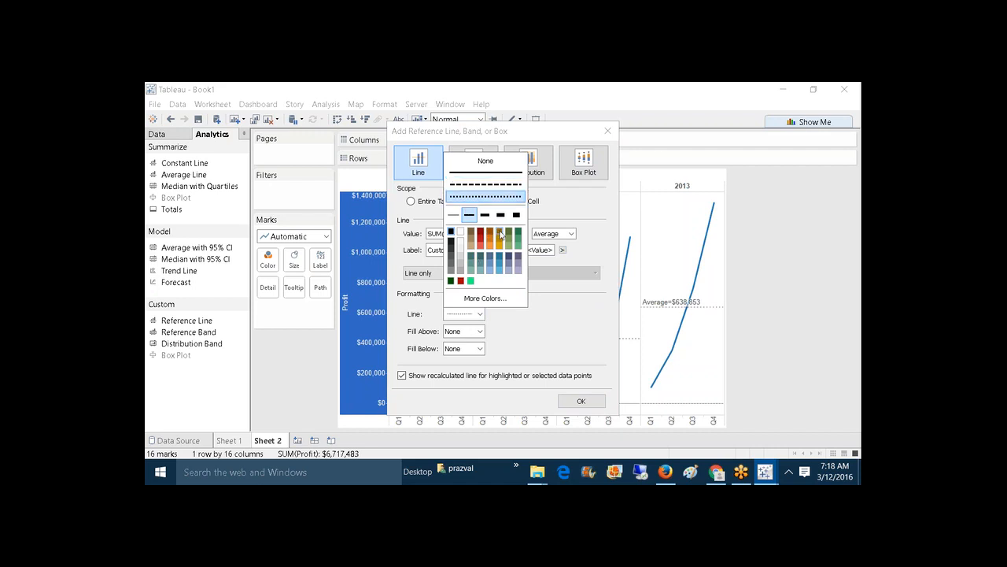
left_click(535, 318)
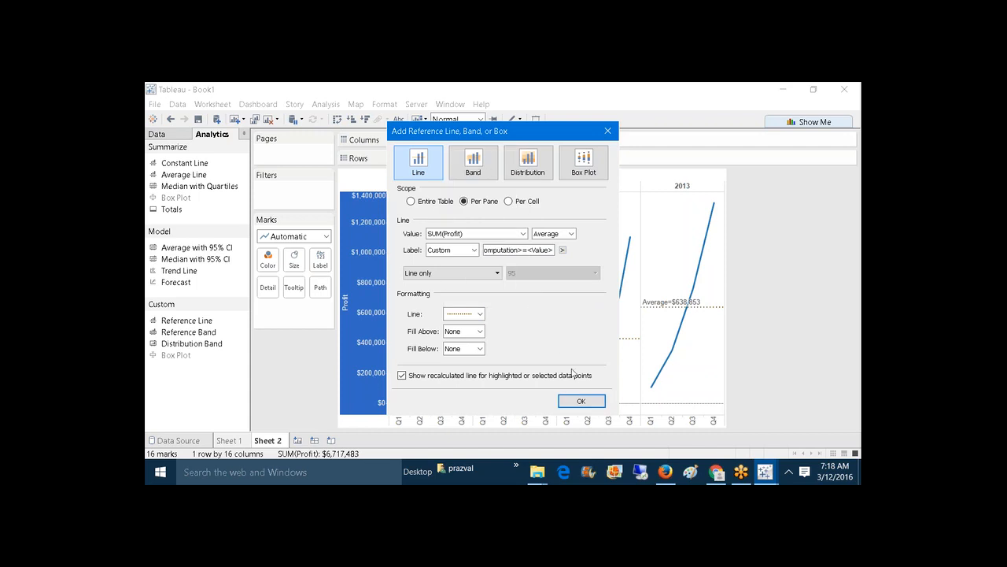
left_click(581, 402)
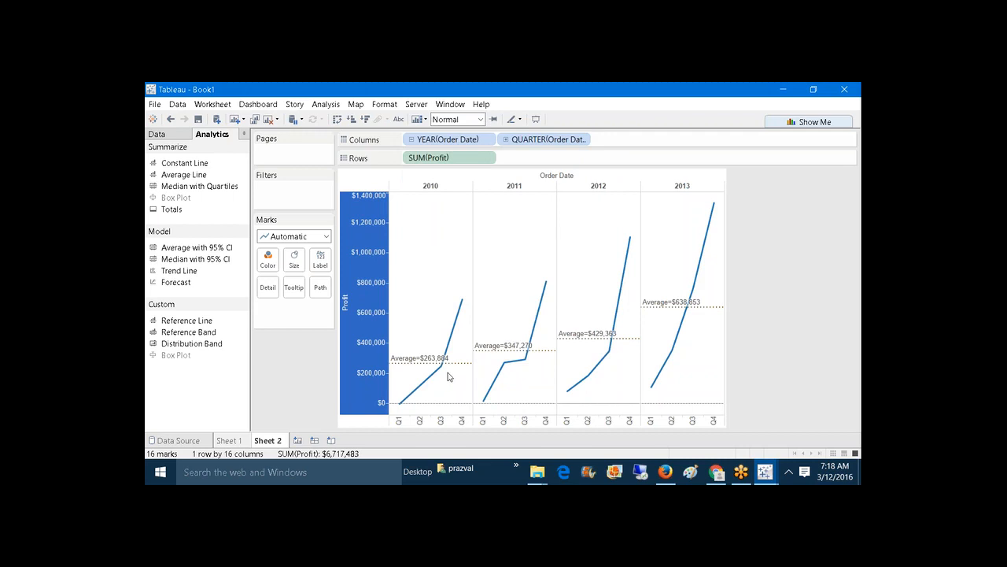
Change the quarterly Profit chart's mark type to Bar and compare the bars with each year's average line.
mouse_move(431, 362)
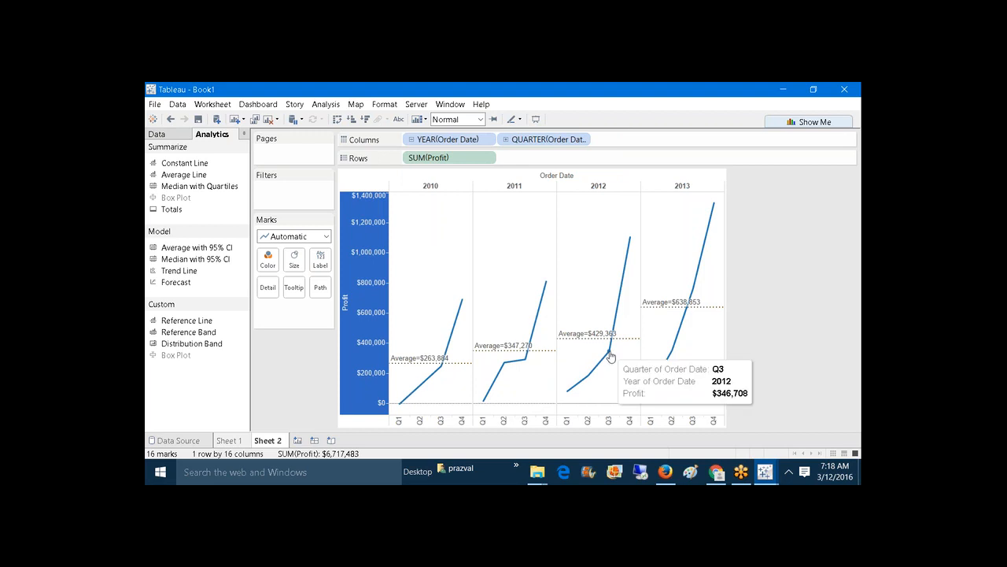
mouse_move(621, 338)
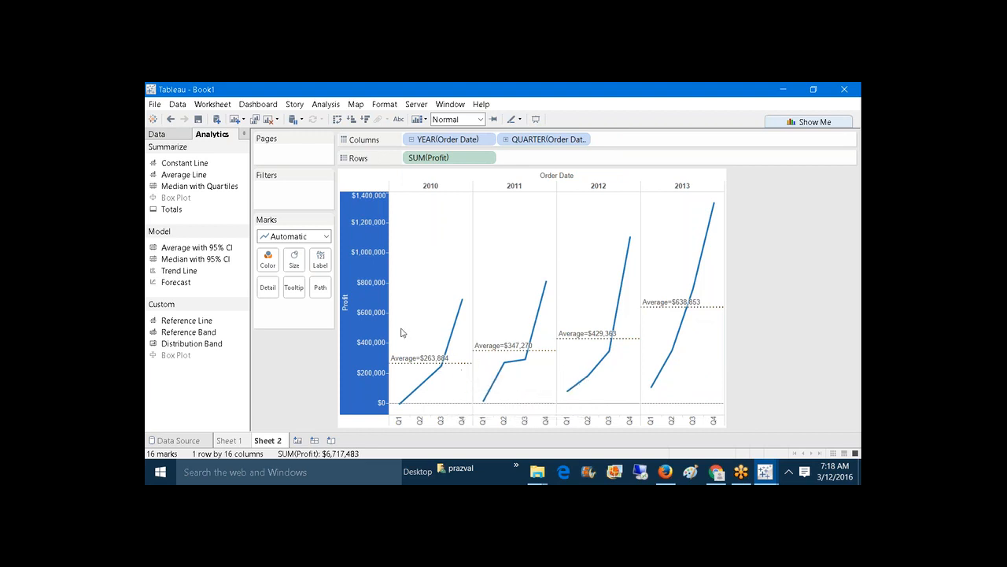
left_click(326, 236)
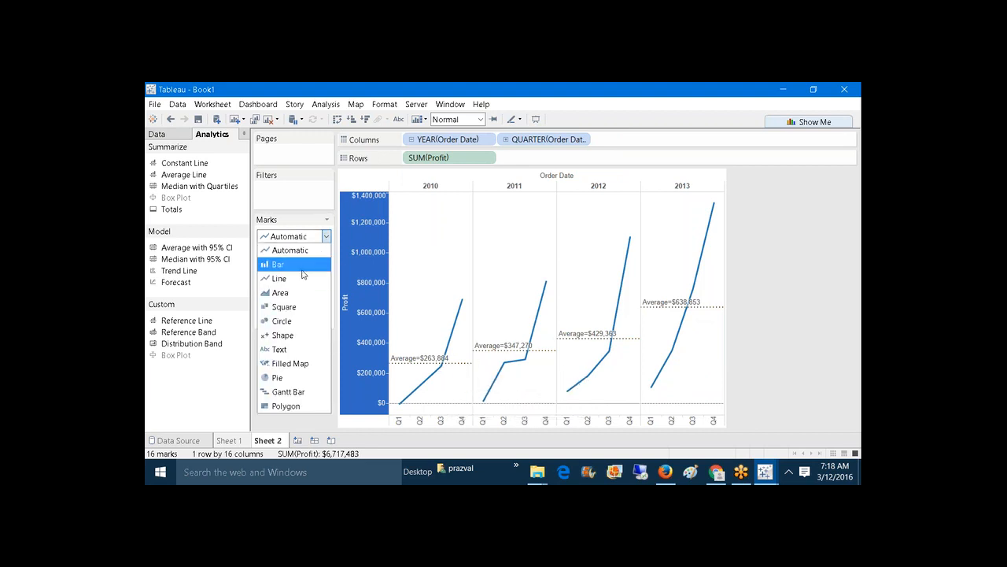
left_click(306, 265)
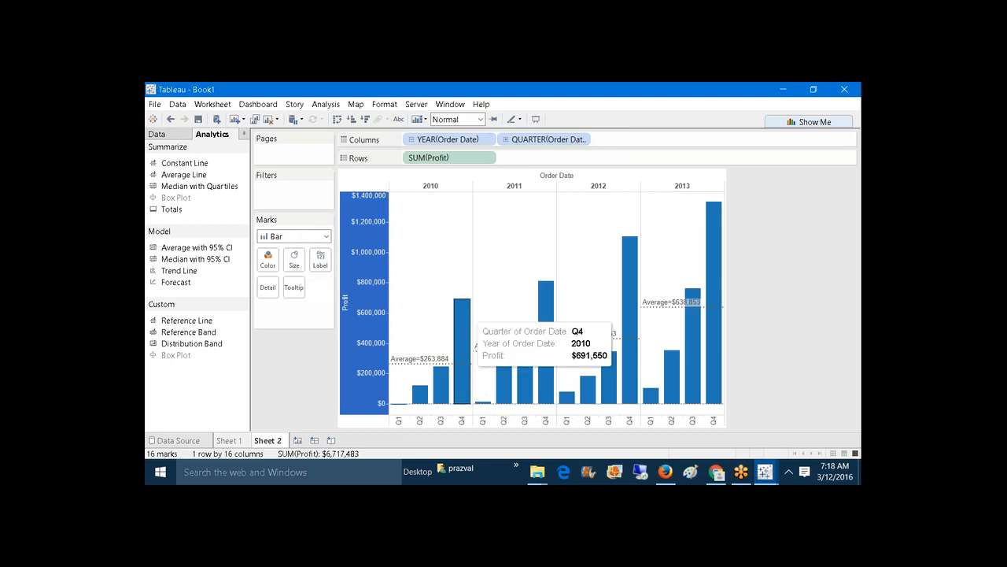
mouse_move(433, 366)
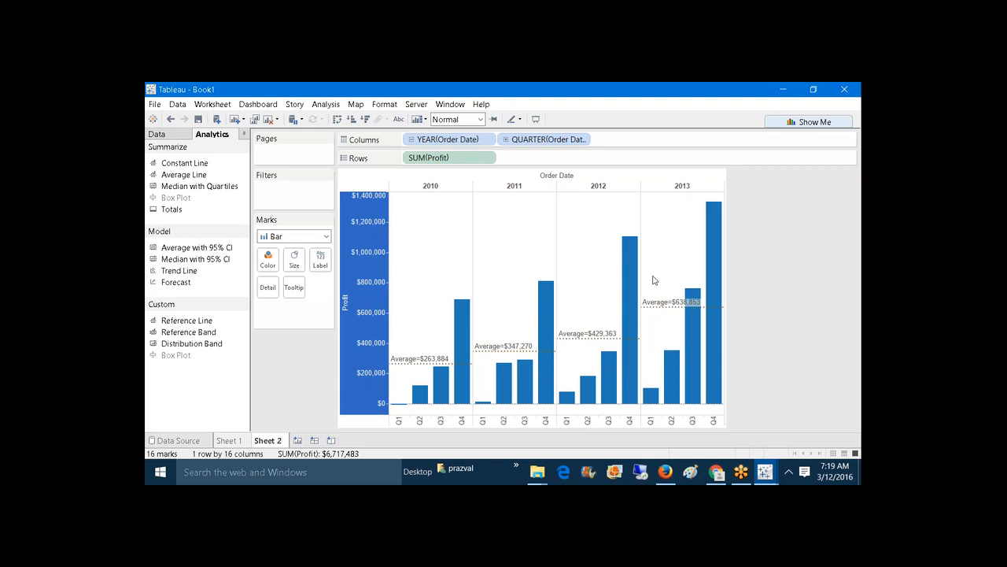
mouse_move(692, 311)
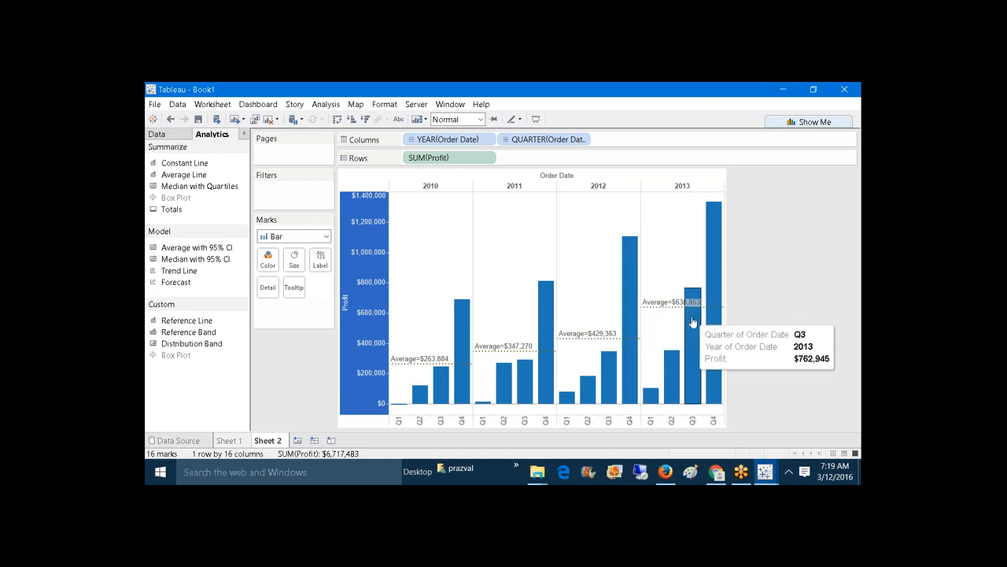
mouse_move(708, 326)
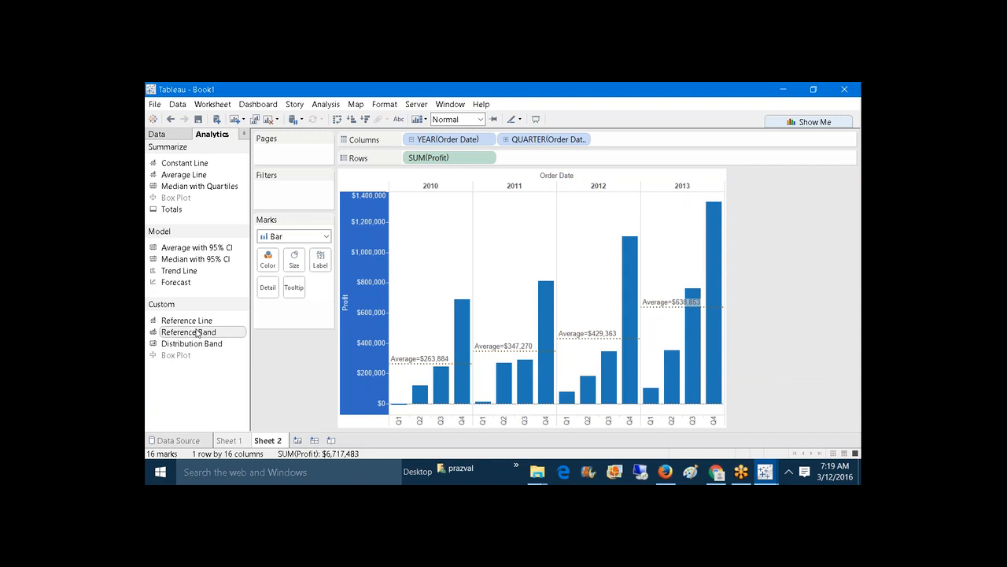
mouse_move(198, 333)
left_mouse_down()
mouse_move(245, 330)
mouse_move(189, 331)
left_mouse_up()
left_click_drag(191, 334, 203, 371)
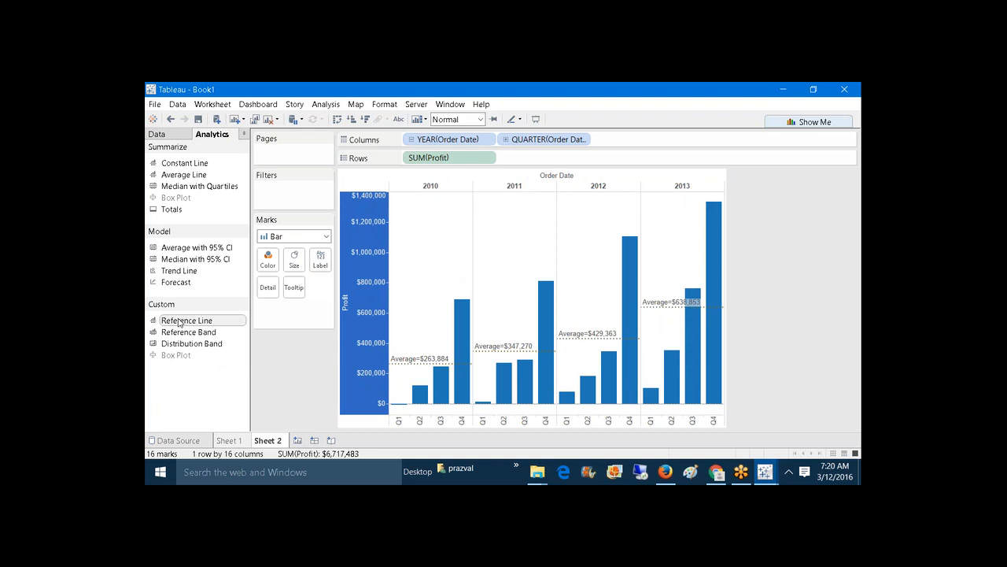
Add an average SUM(Profit) reference line across the entire table and format it as a dark orange dashed line.
left_click_drag(180, 321, 435, 195)
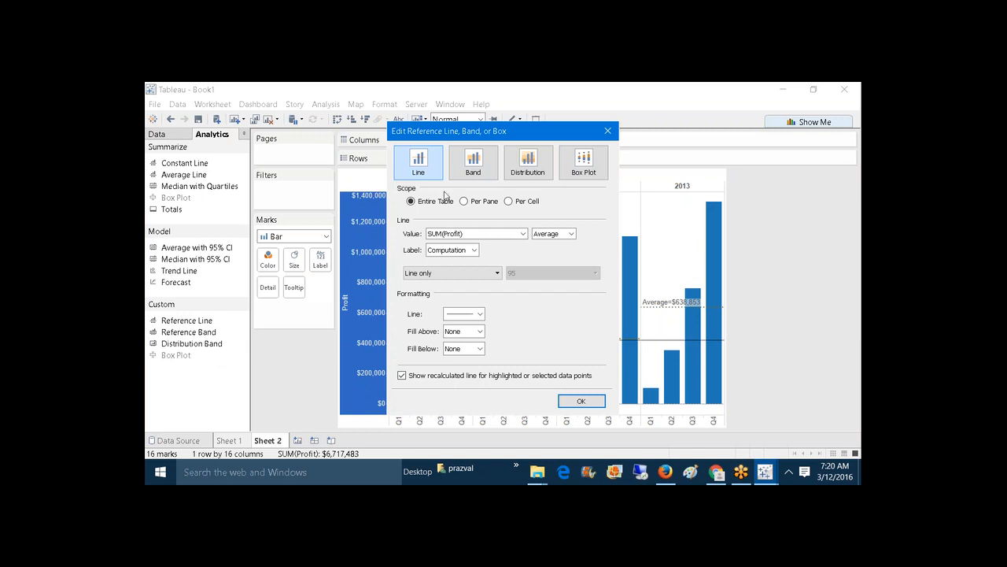
left_click(480, 313)
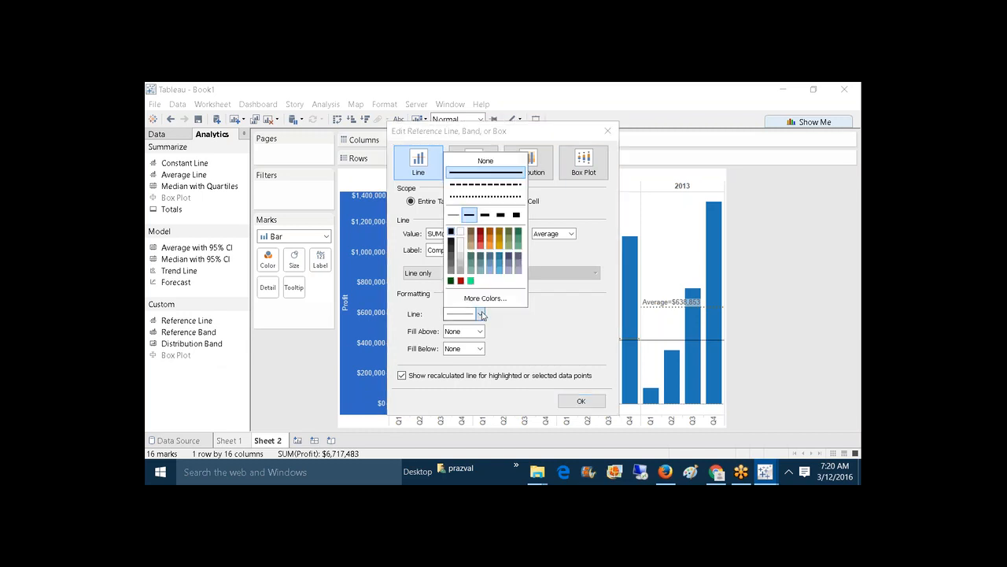
left_click(474, 185)
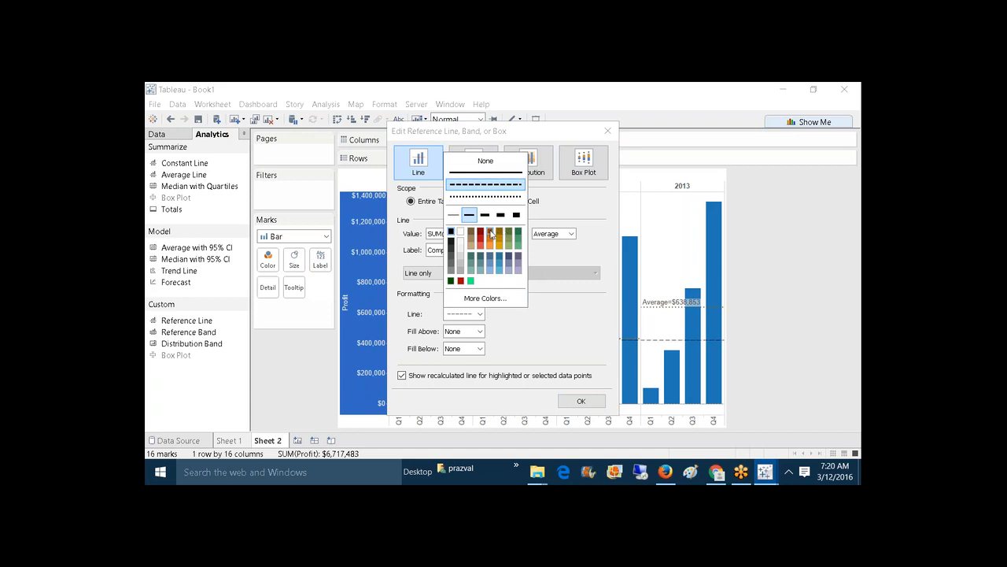
left_click(490, 234)
left_click(537, 354)
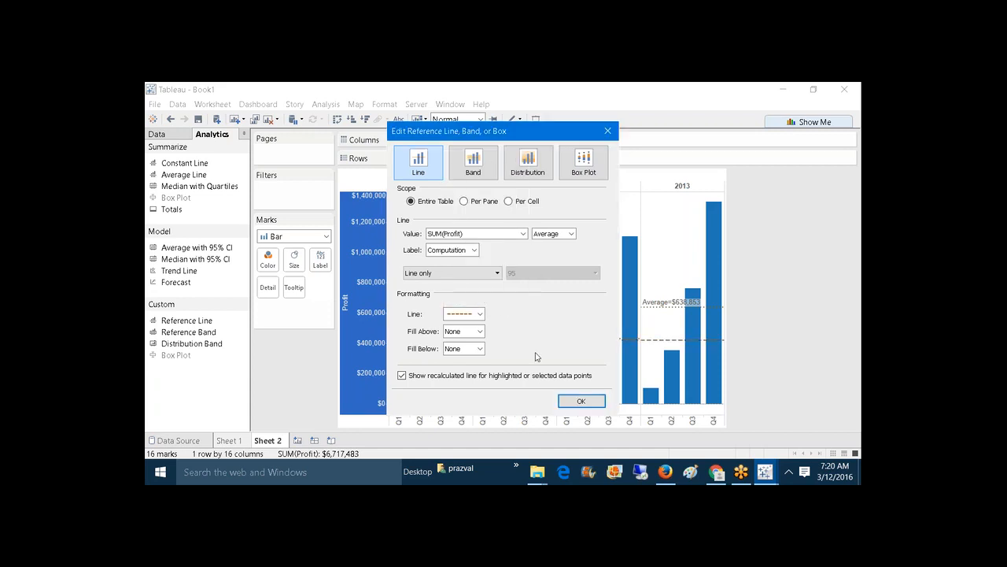
Label the entire-table average line with the custom text <Computation>=<Value> and apply the settings.
left_click(474, 250)
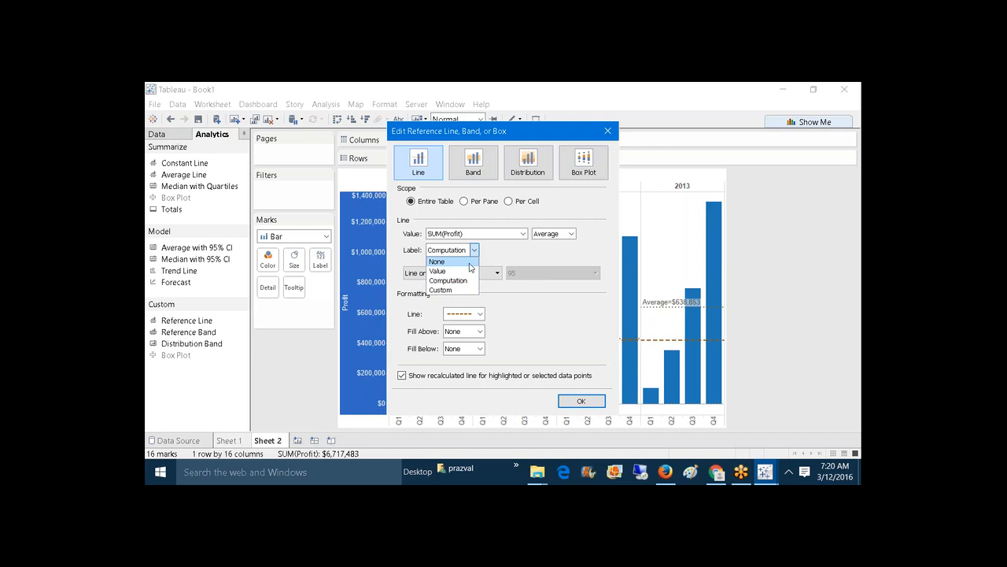
left_click(461, 290)
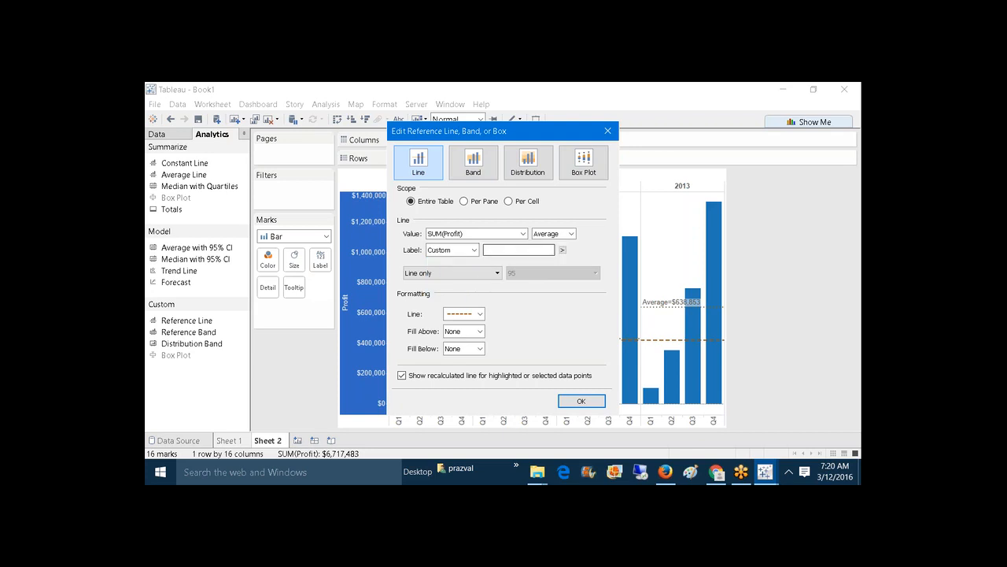
left_click(561, 249)
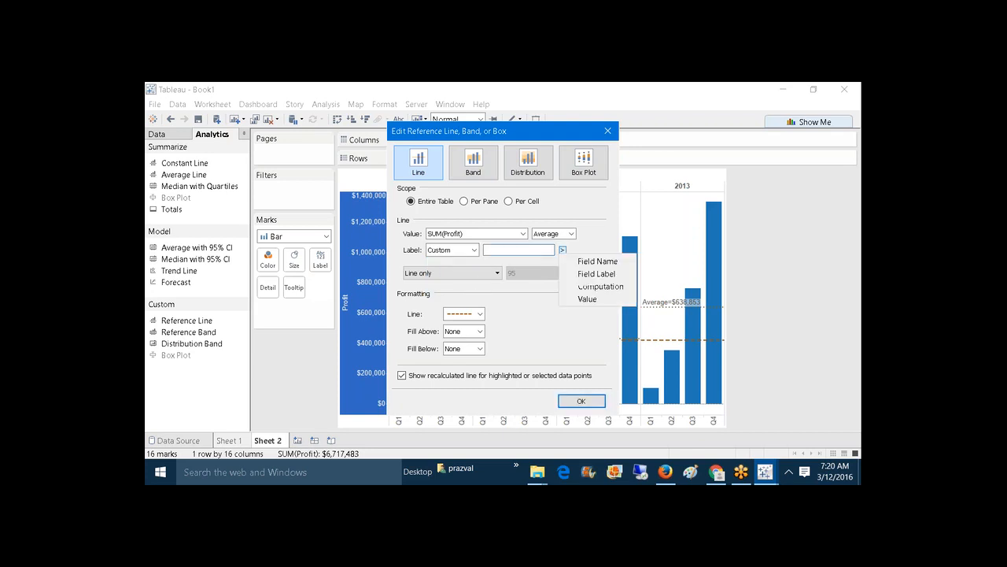
left_click(573, 288)
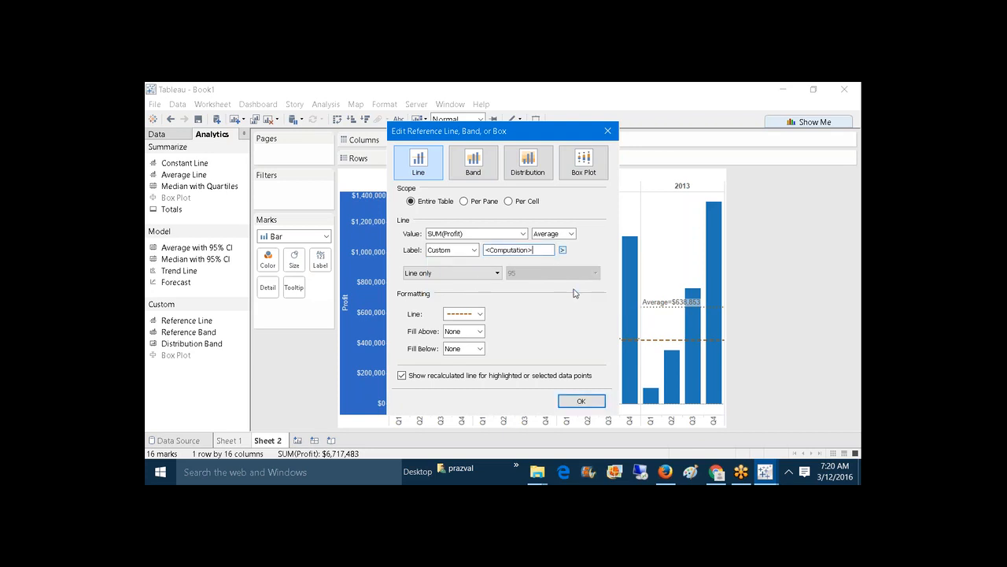
left_click(562, 249)
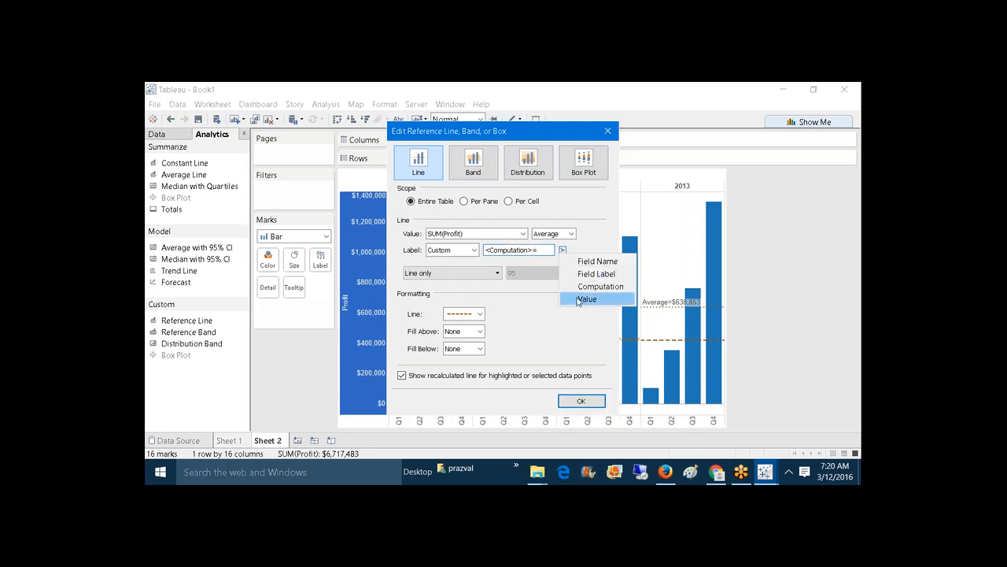
left_click(587, 299)
left_click(588, 407)
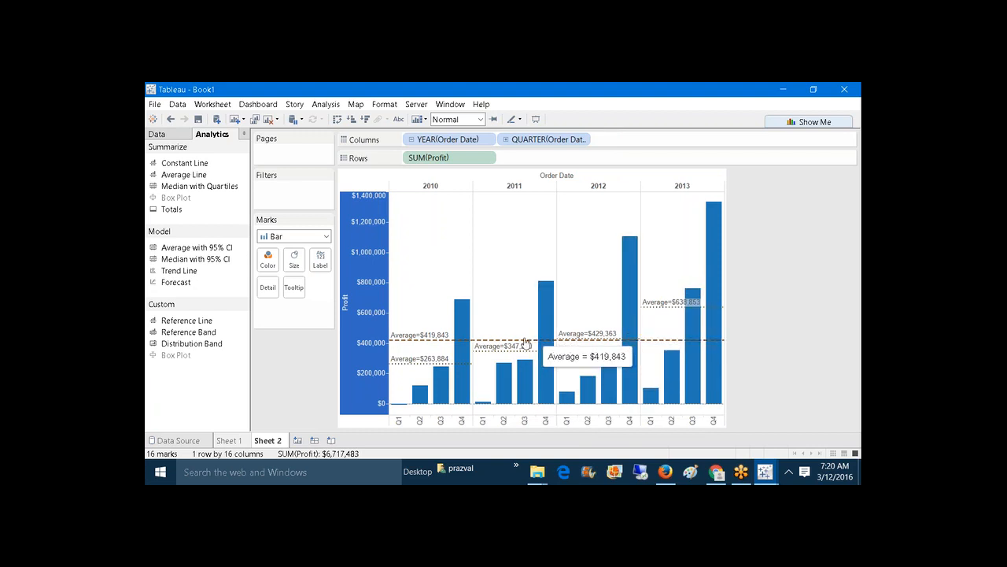
Review the settings of the existing per-pane average reference line on the Profit axis.
right_click(359, 315)
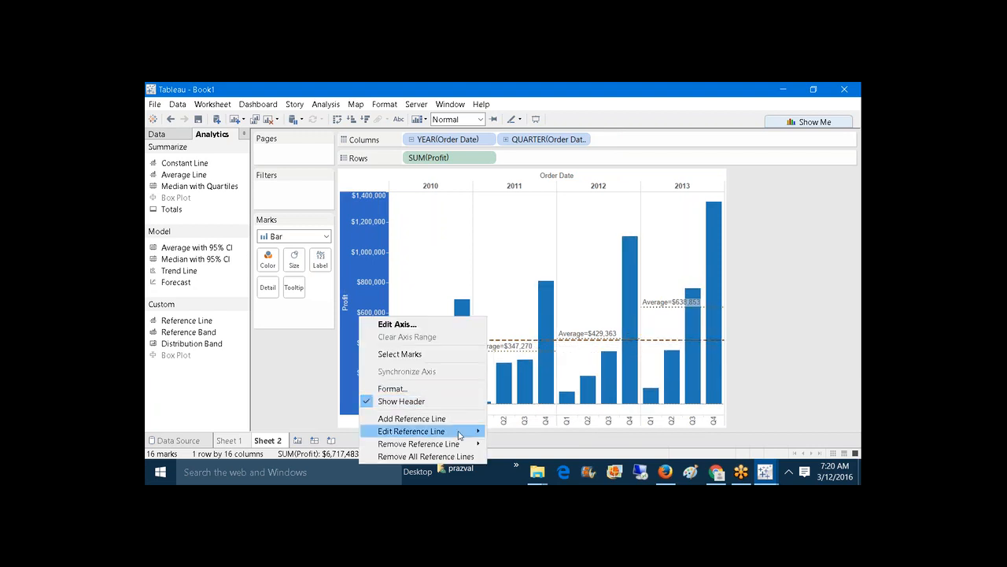
mouse_move(461, 436)
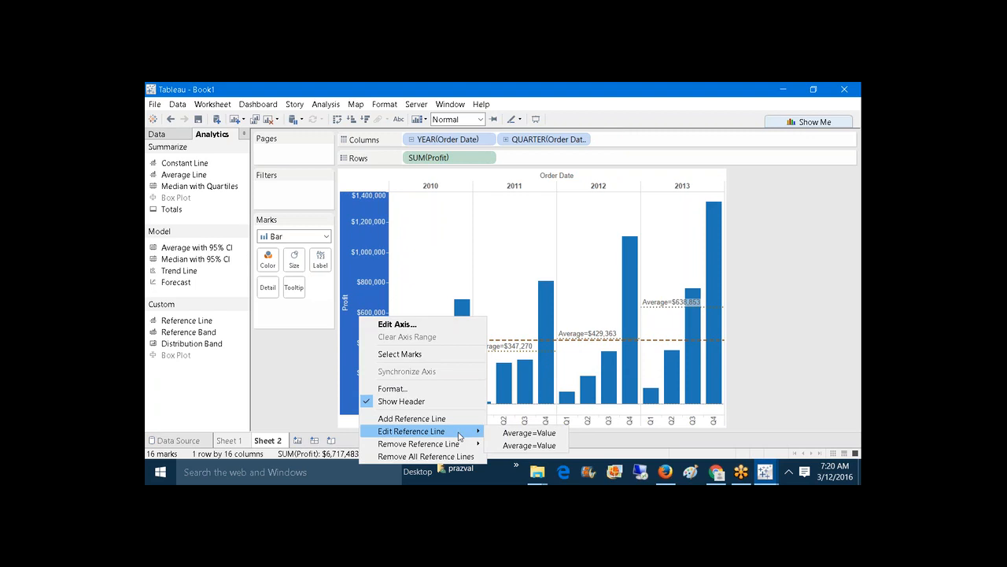
left_click(510, 446)
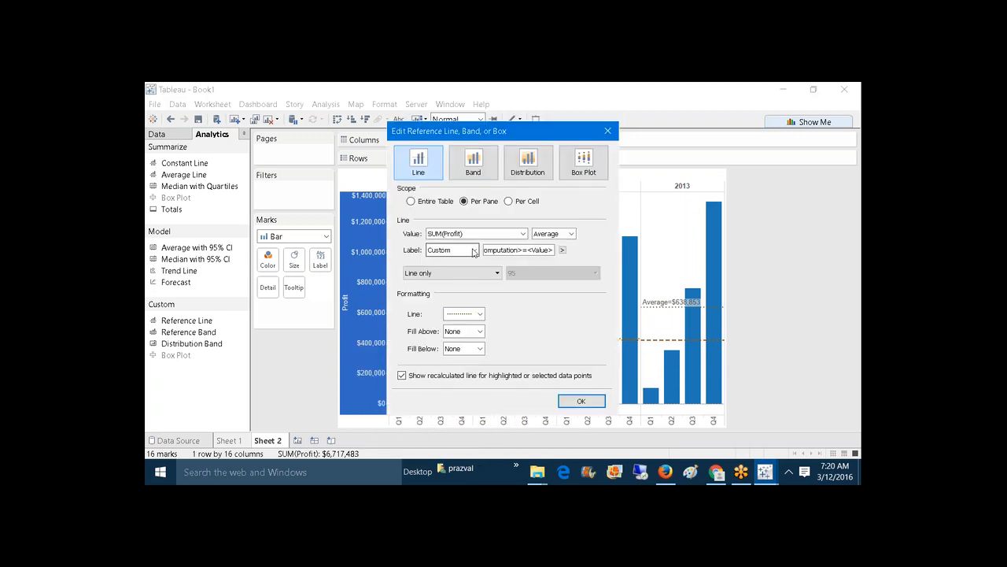
left_click(580, 402)
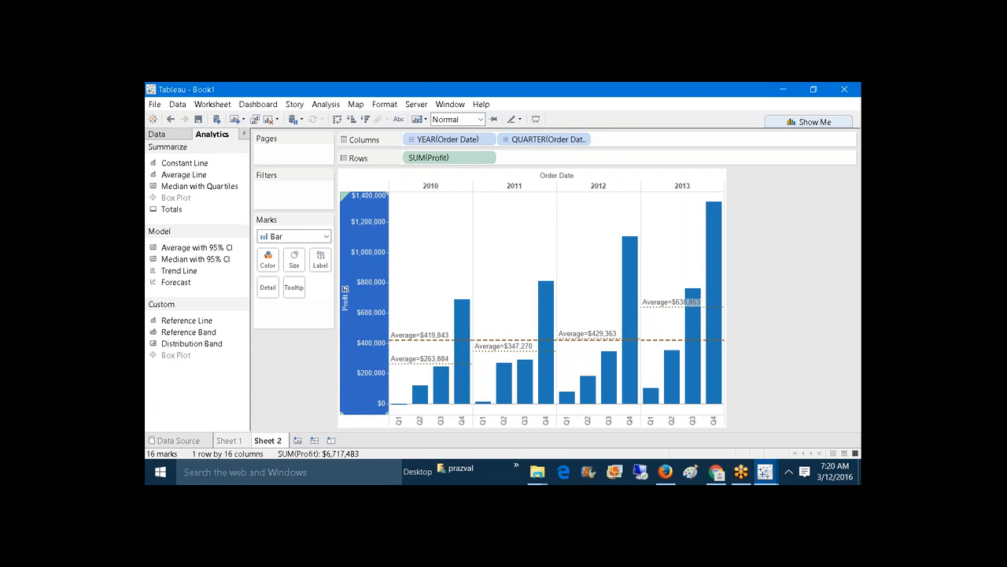
Edit the entire-table average reference line on the Profit axis to use a solid line style and apply it.
right_click(361, 325)
mouse_move(461, 436)
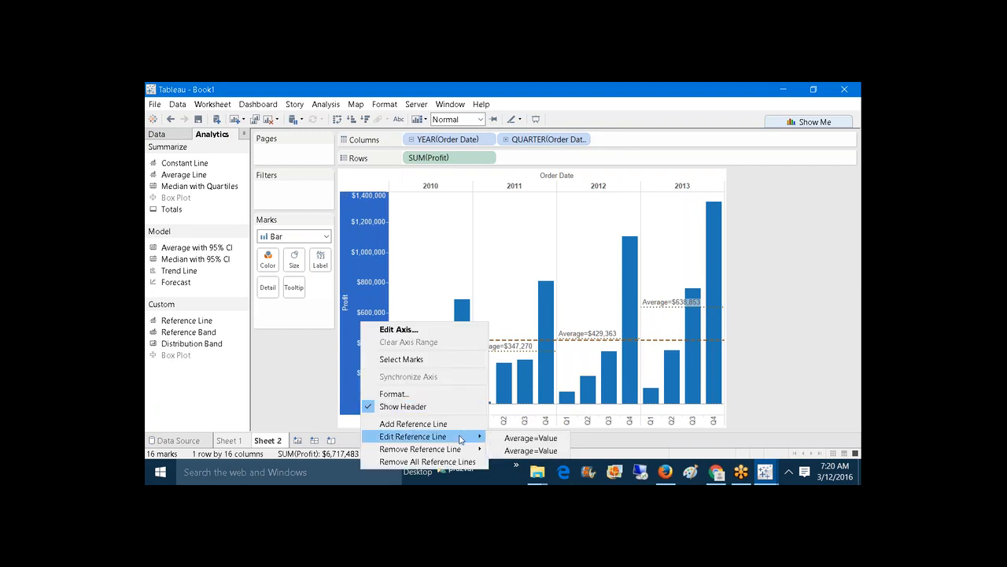
left_click(516, 443)
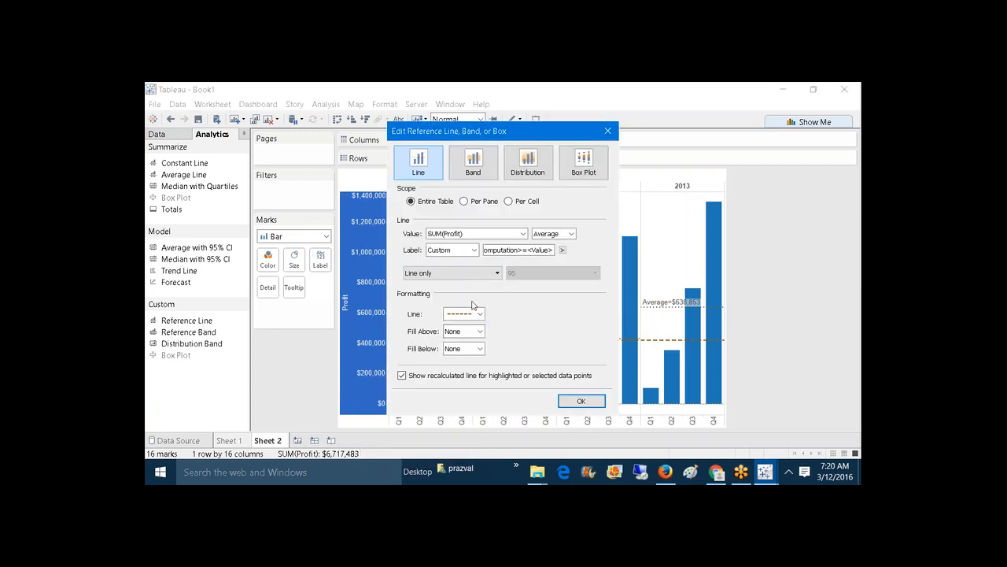
left_click(479, 314)
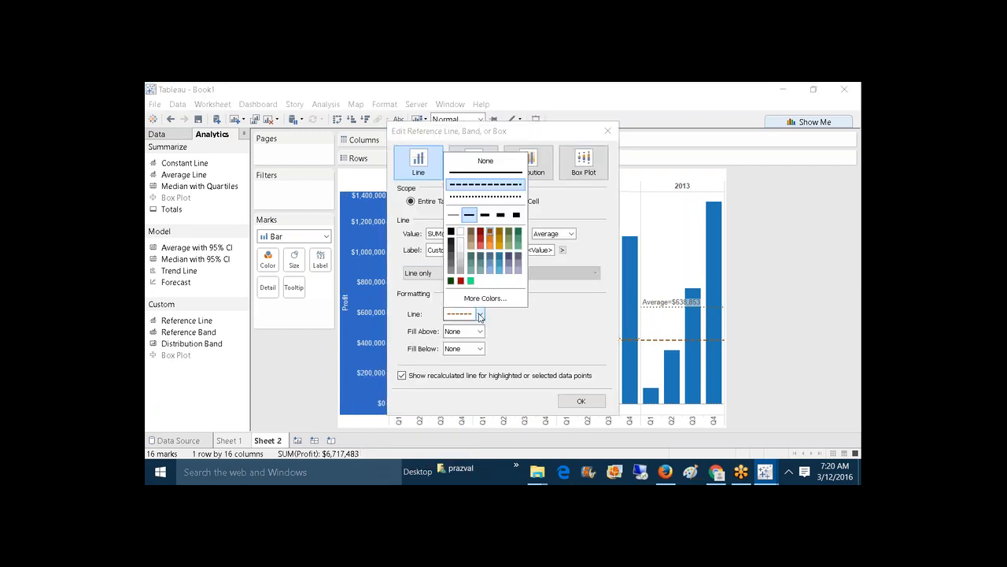
left_click(466, 174)
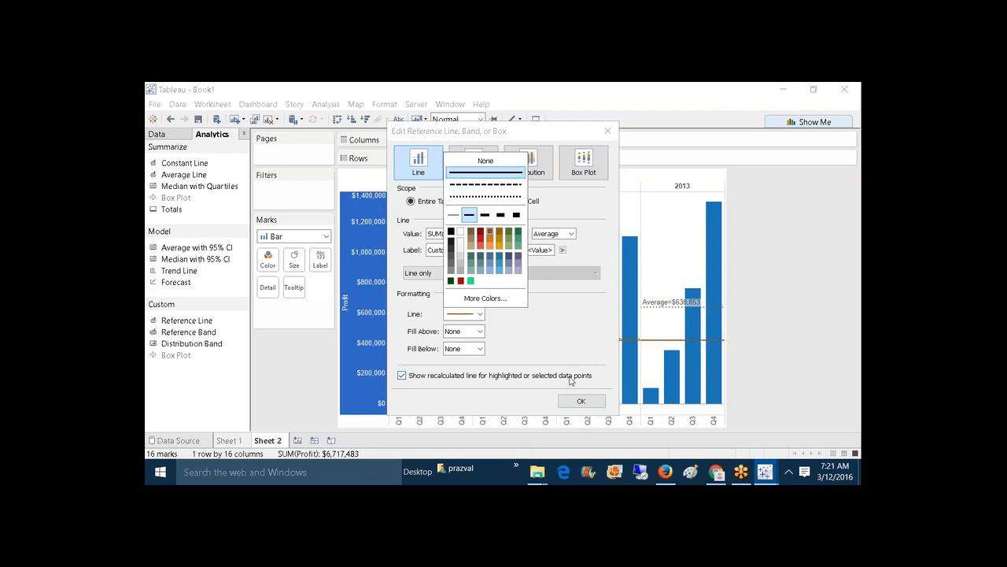
left_click(580, 402)
mouse_move(469, 344)
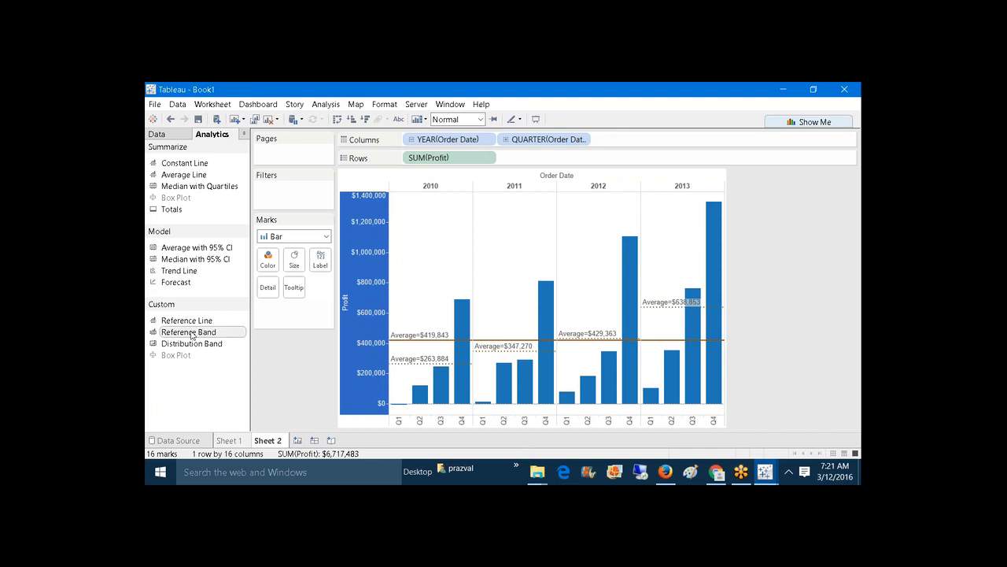
Add a reference band across the entire table running from the average to the maximum of SUM(Profit).
mouse_move(190, 334)
left_mouse_down()
mouse_move(341, 346)
mouse_move(449, 265)
mouse_move(446, 199)
left_mouse_up()
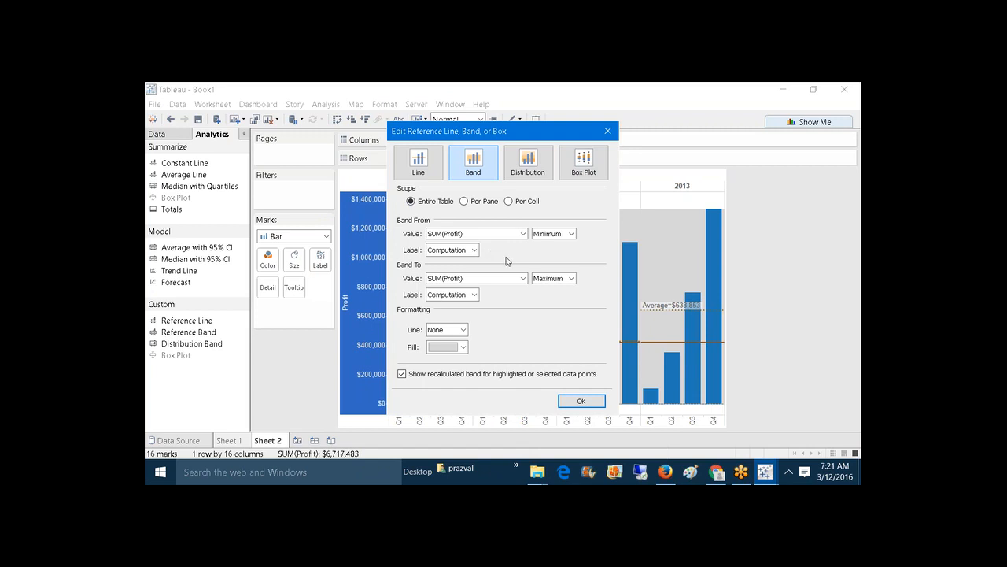
left_click(570, 236)
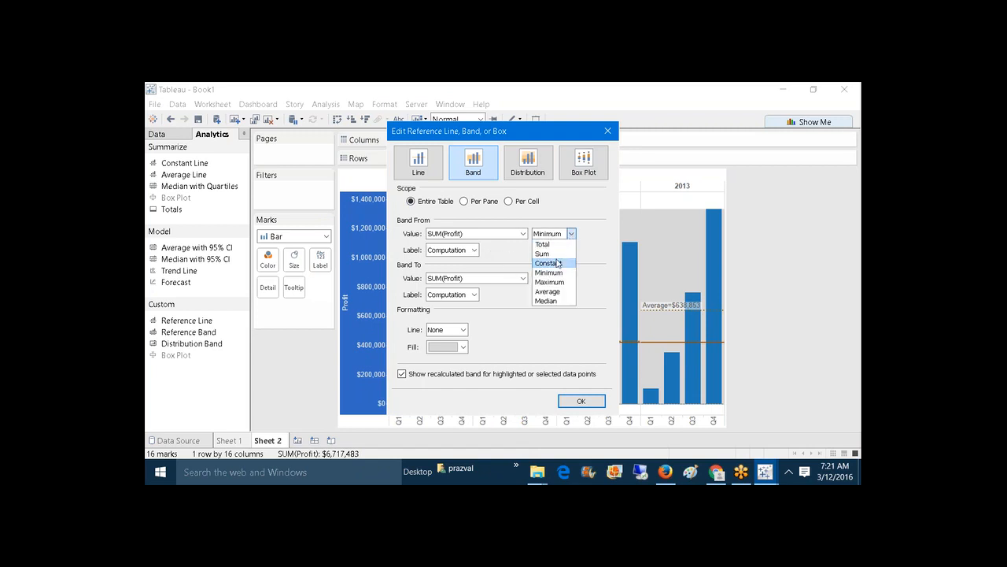
left_click(548, 291)
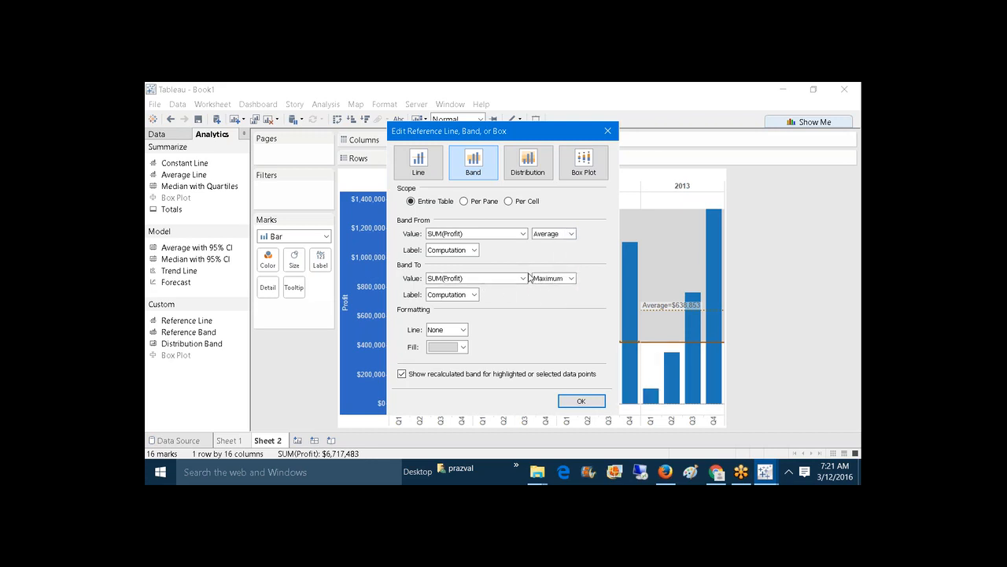
Give the reference band solid dark orange boundary lines and apply the band settings.
left_click(463, 330)
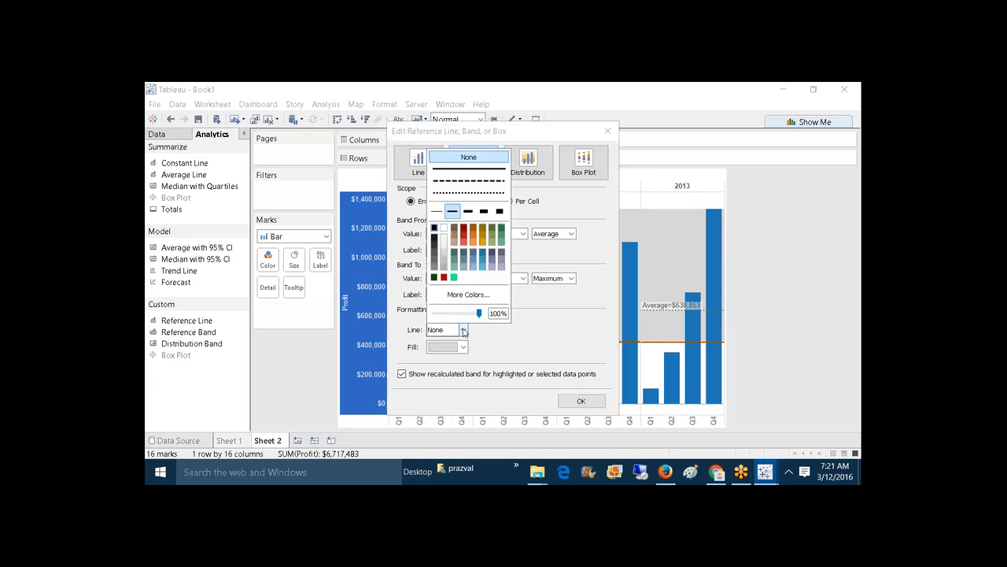
left_click(459, 169)
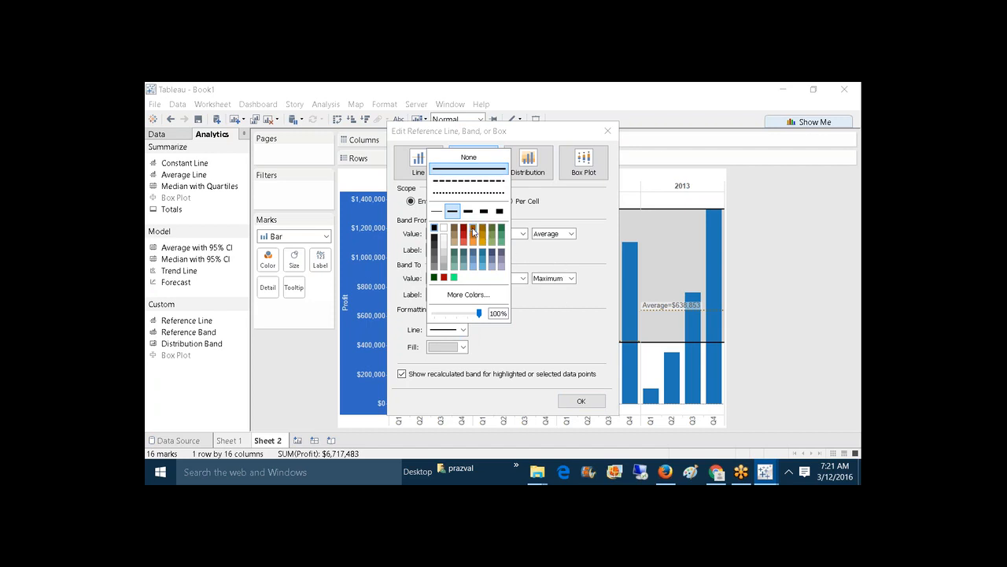
left_click(473, 230)
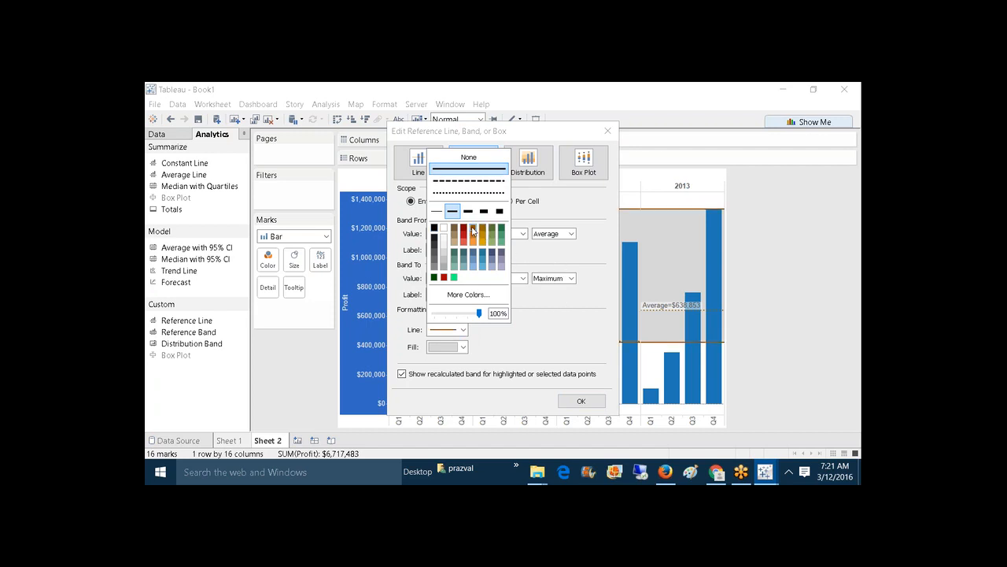
left_click(562, 340)
left_click(579, 401)
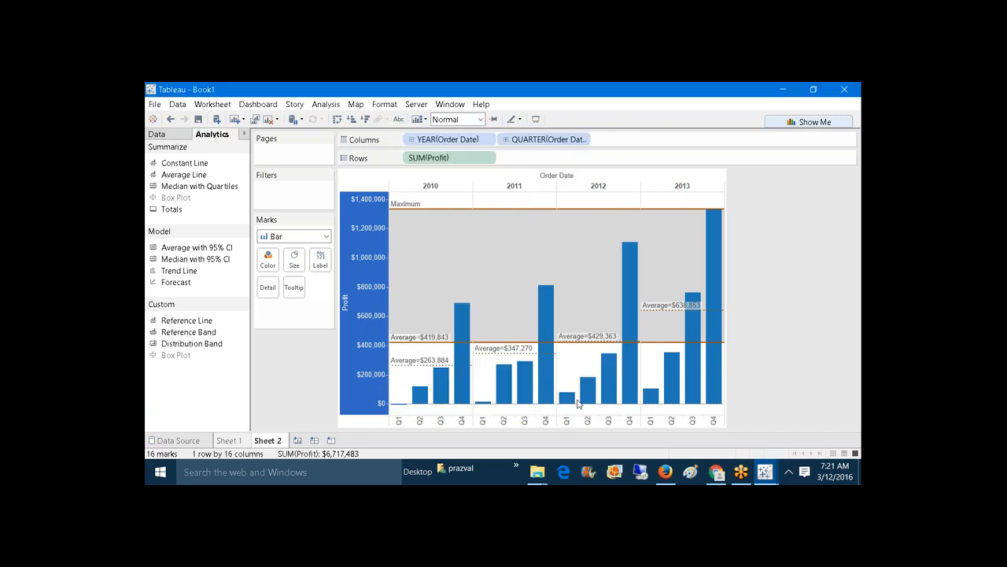
Add a distribution band across the entire table at 60% and 80% of the average SUM(Profit).
mouse_move(404, 343)
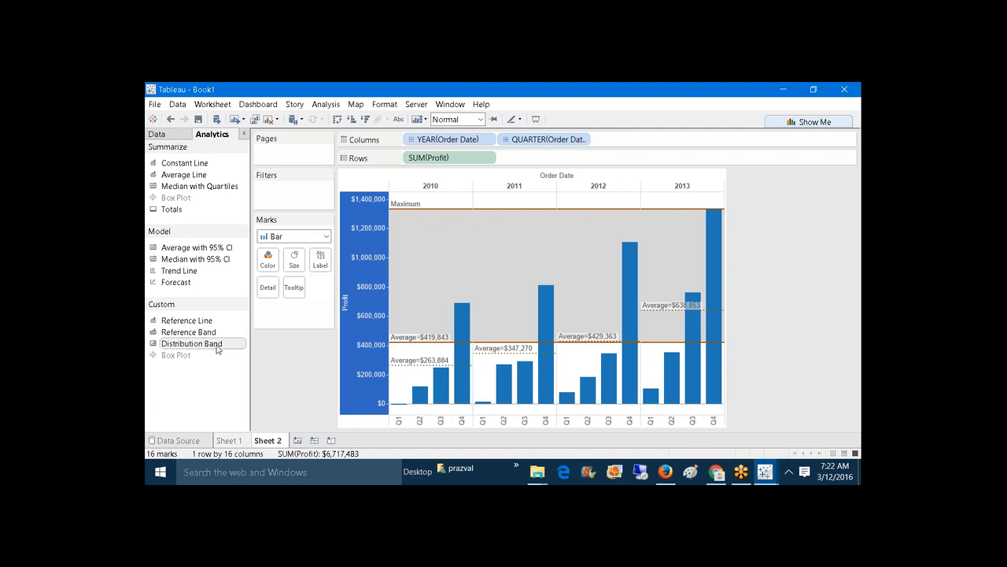
left_click_drag(210, 349, 456, 198)
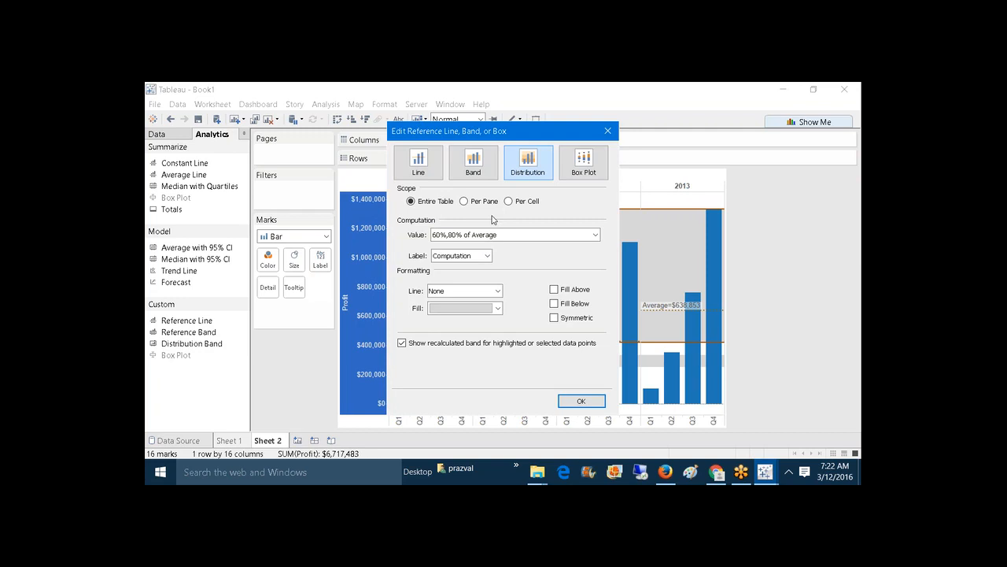
left_click(498, 233)
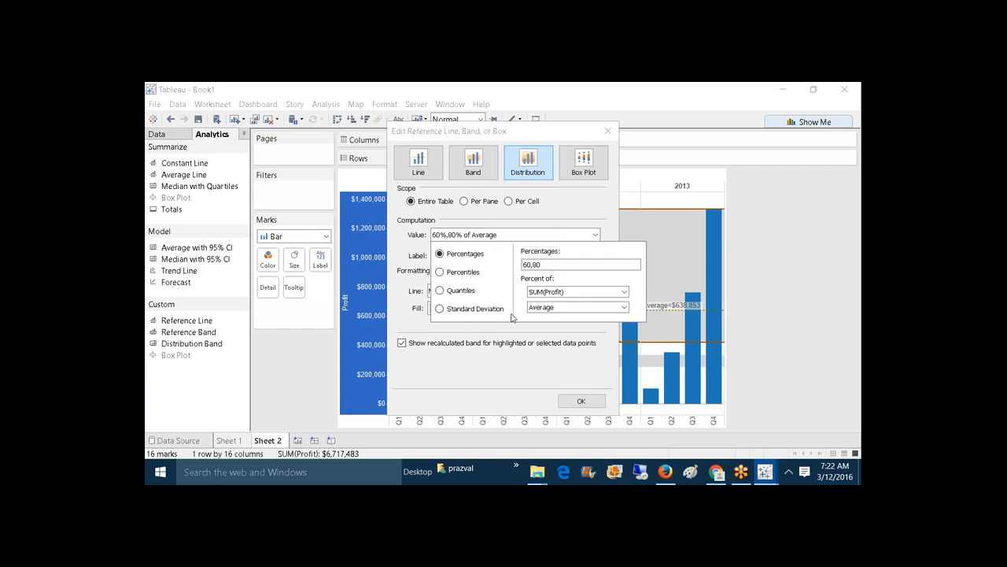
left_click(581, 403)
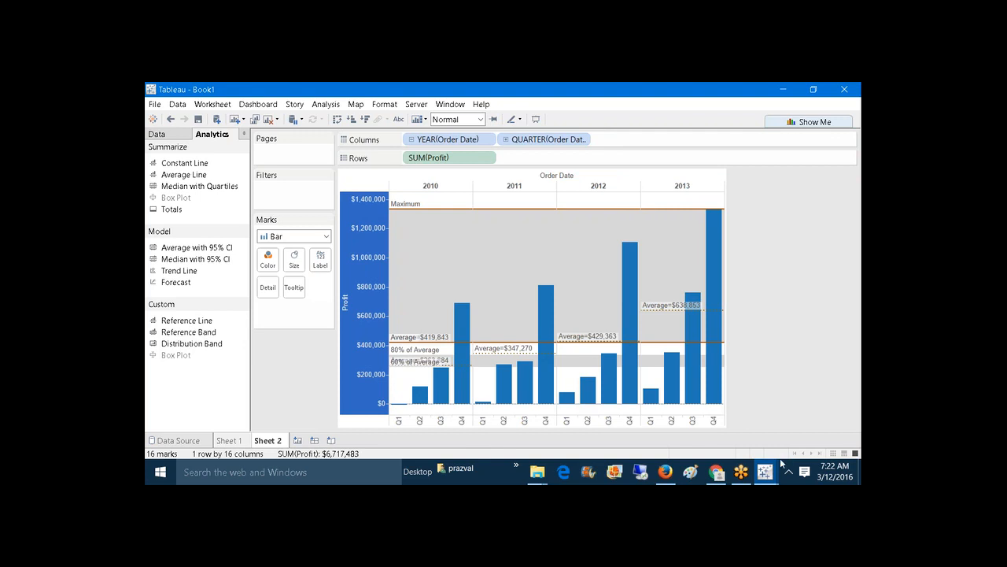
Switch to the Order of Operations student copy workbook and open its Ex4 - Reference Lines sheet.
mouse_move(775, 476)
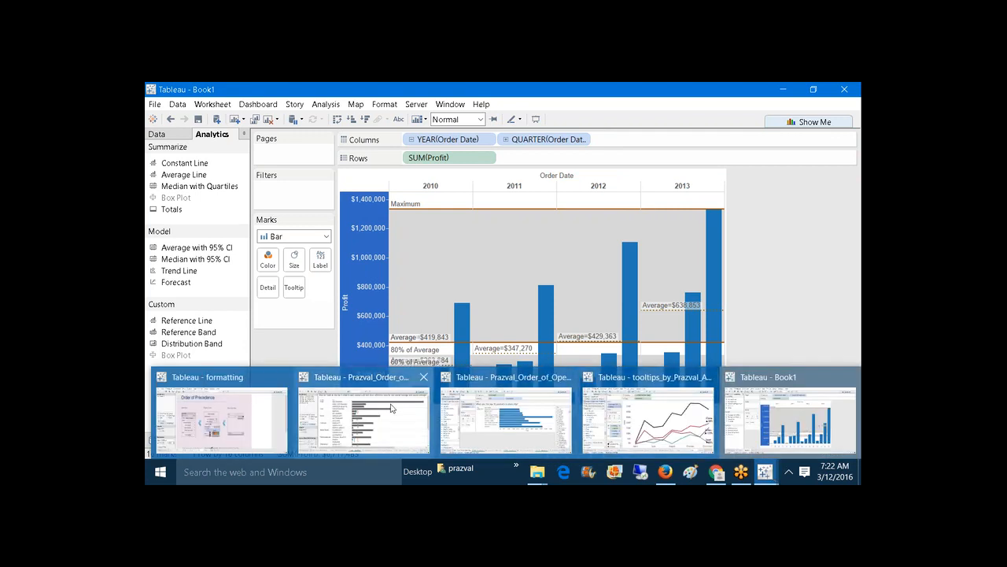
left_click(373, 425)
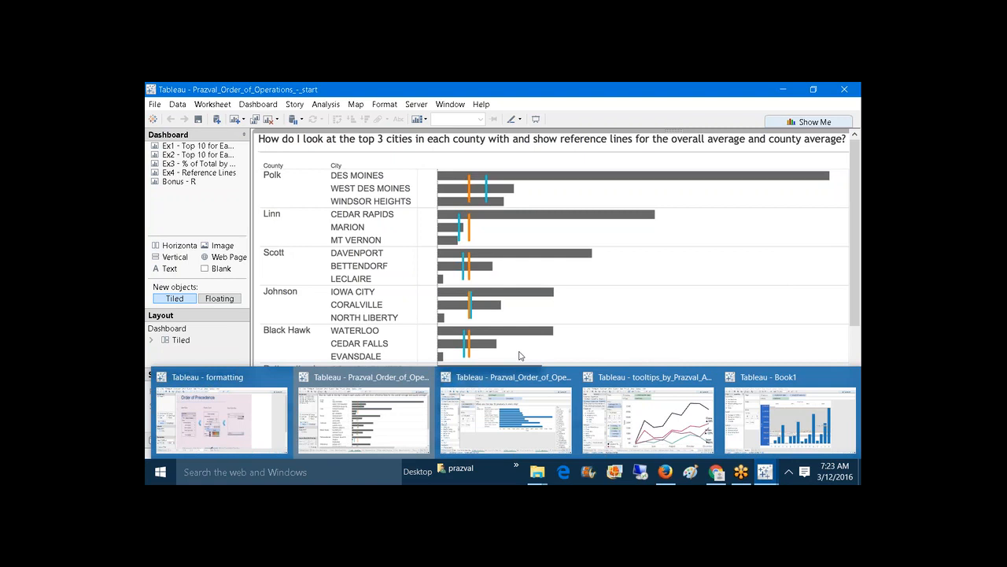
left_click(508, 425)
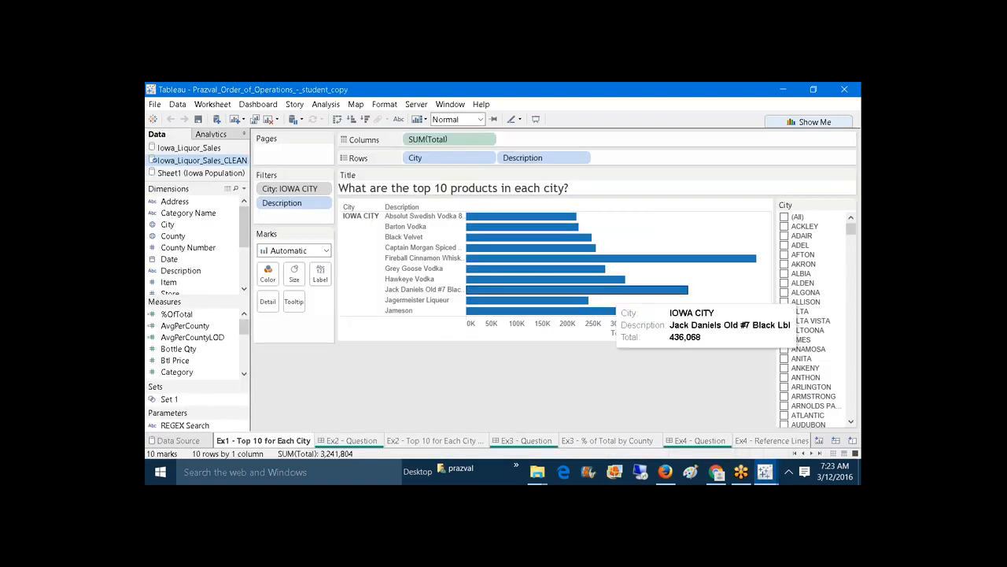
left_click(762, 440)
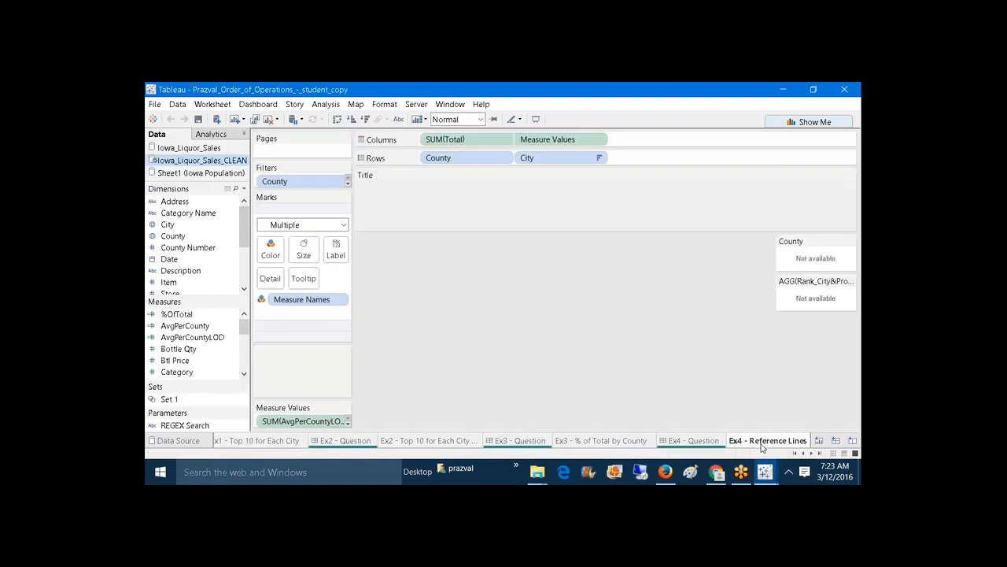
Clear the Ex4 - Reference Lines view by removing every field from Columns, Rows, Filters and Marks.
left_click_drag(478, 159, 427, 84)
left_click_drag(469, 140, 427, 85)
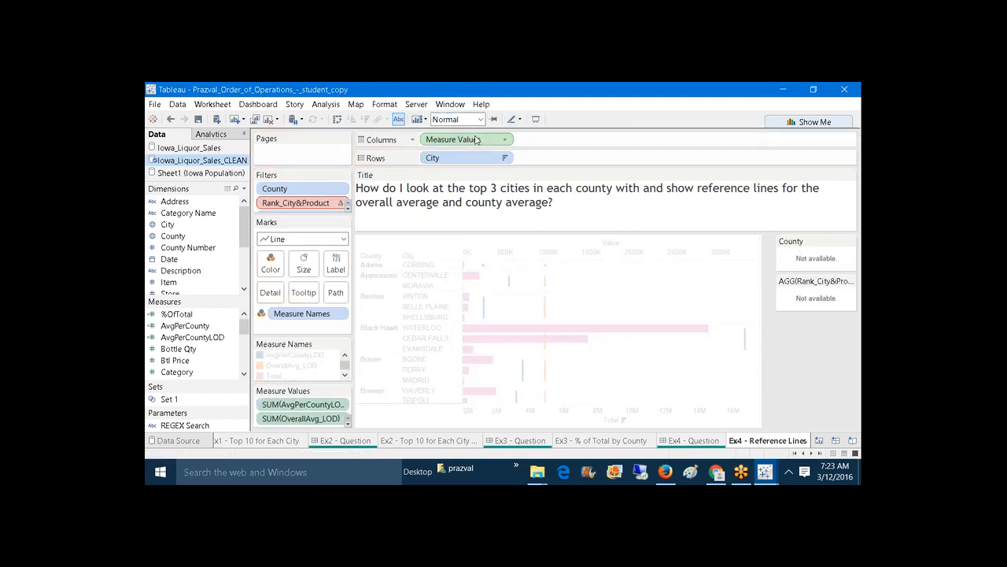
left_click_drag(510, 139, 291, 425)
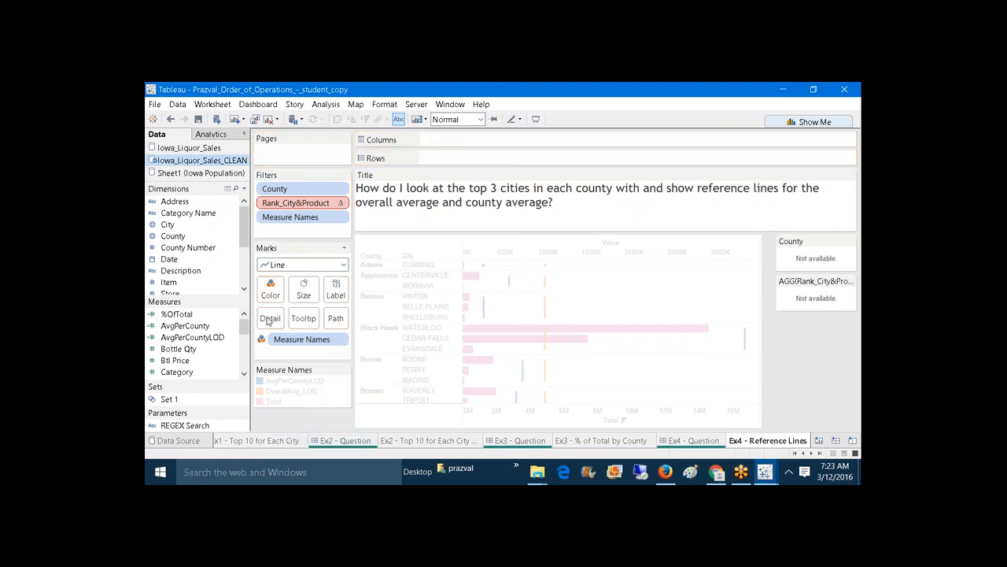
left_click_drag(279, 203, 287, 421)
left_click_drag(288, 335, 315, 407)
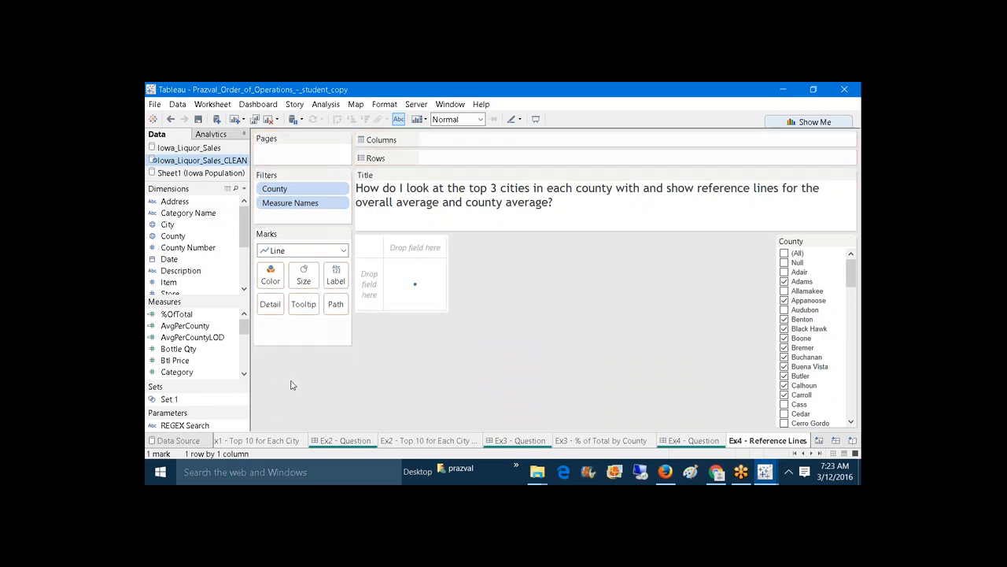
left_click_drag(299, 203, 303, 311)
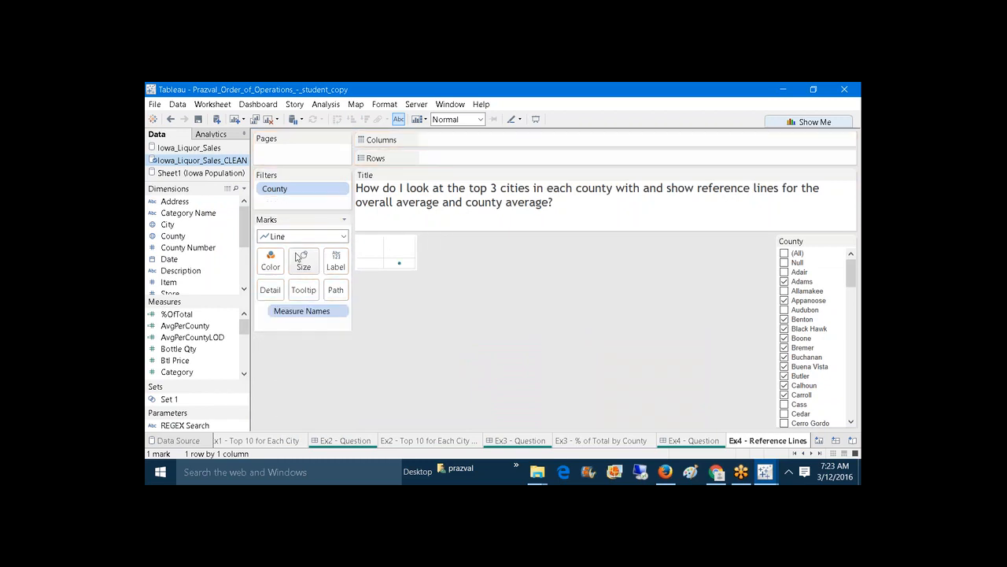
left_click_drag(291, 190, 335, 360)
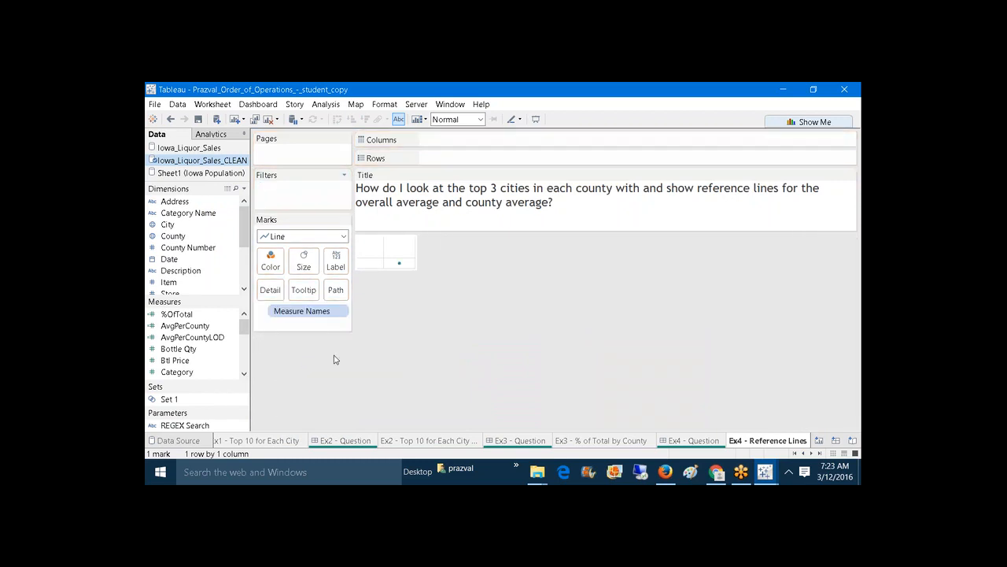
left_click_drag(305, 312, 315, 378)
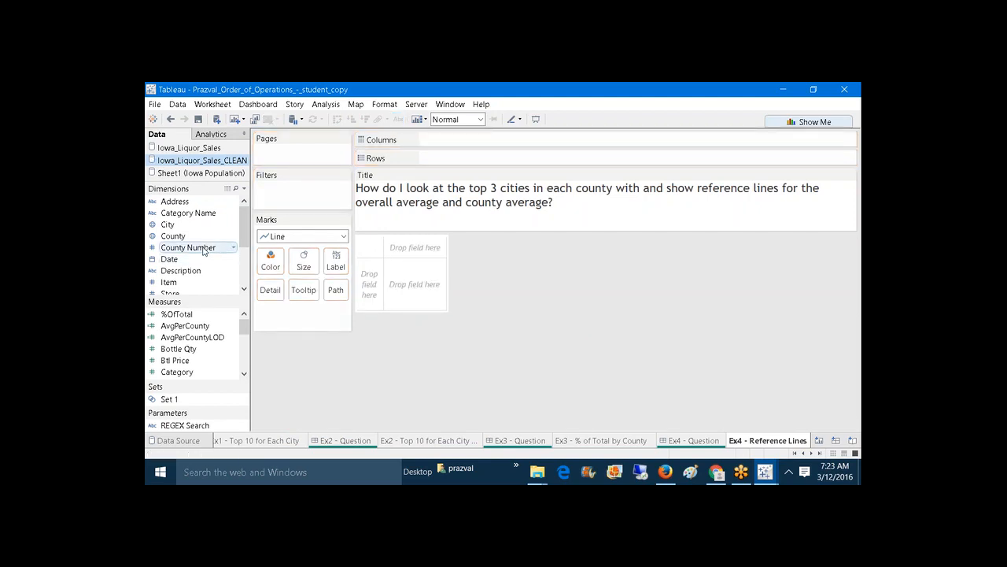
Build a text table of SUM(Total) with County and City as rows, and reduce the title area's height.
left_click_drag(168, 236, 480, 157)
left_click_drag(173, 226, 563, 159)
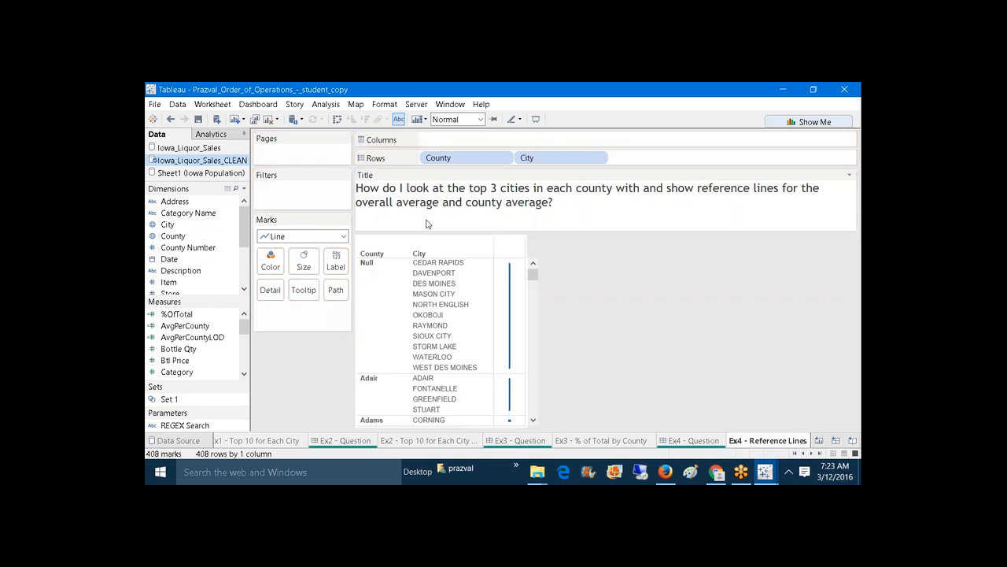
left_click_drag(244, 333, 334, 262)
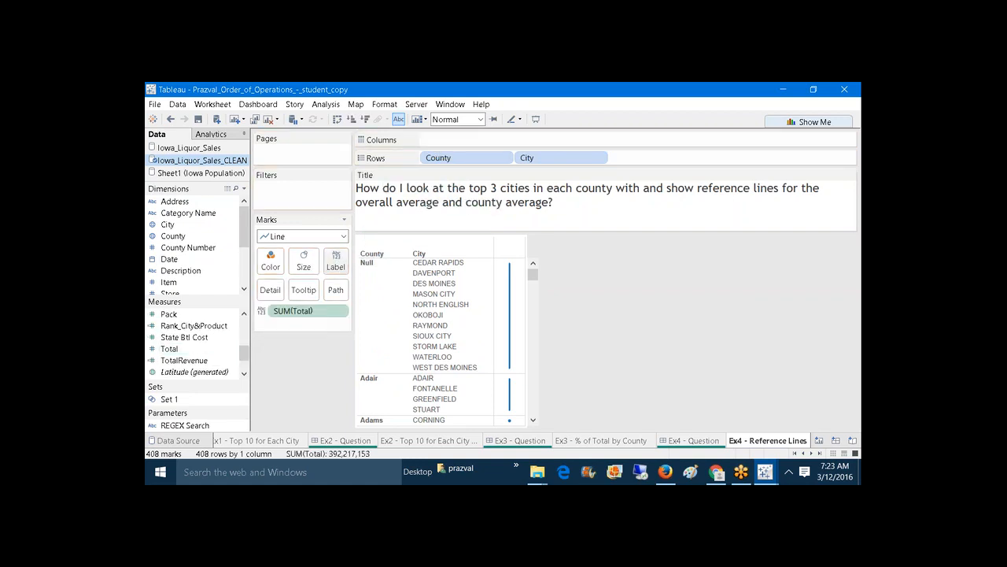
left_click(343, 236)
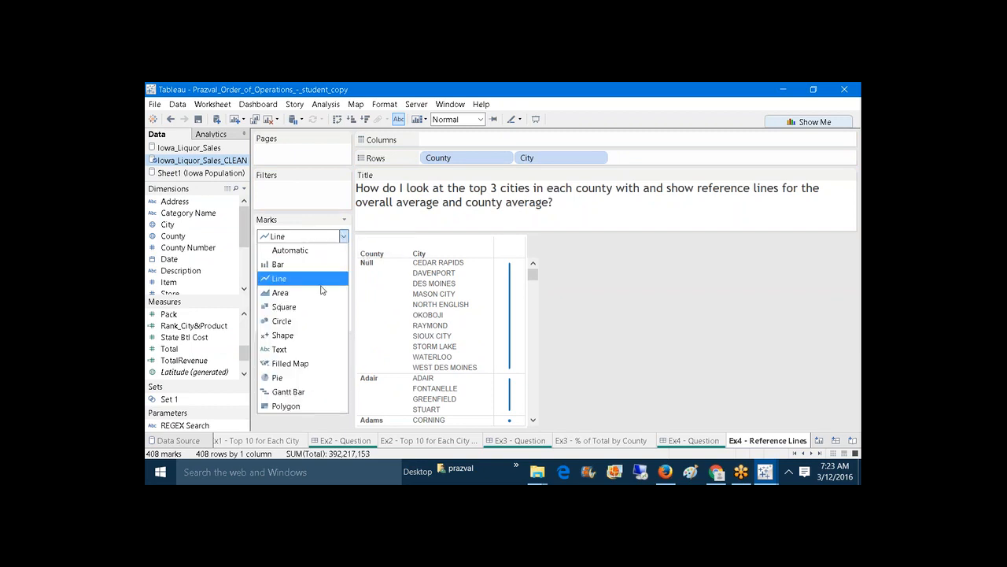
left_click(303, 350)
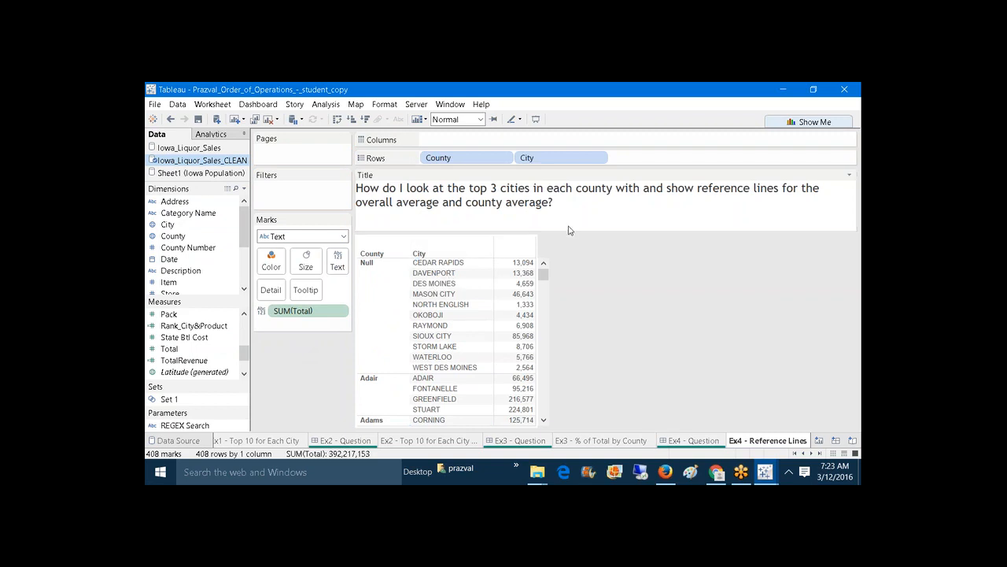
left_click_drag(569, 229, 564, 213)
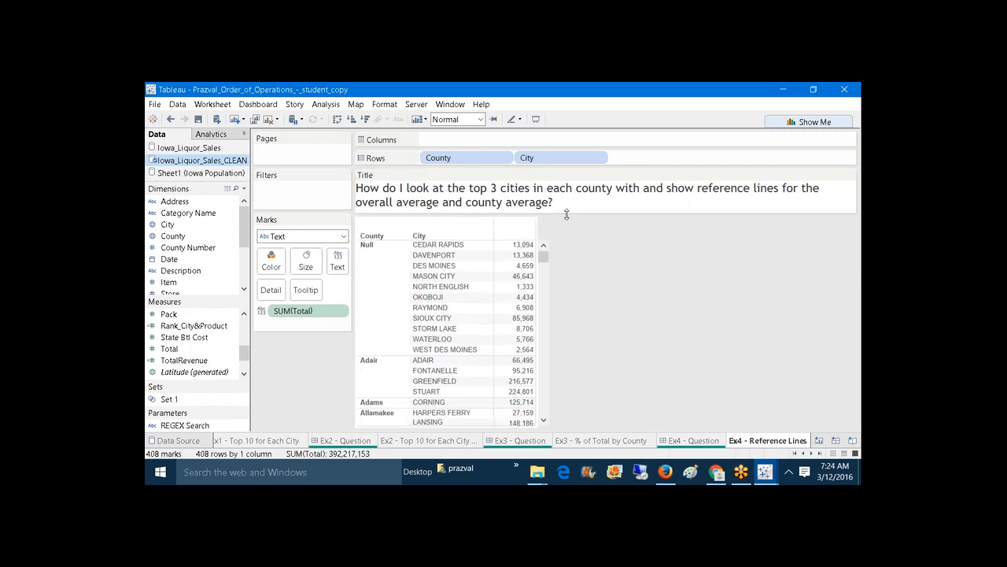
Create a calculated field named OverALL_Avg with the formula WINDOW_AVG(SUM([Total])).
mouse_move(535, 248)
left_click(244, 189)
left_click(242, 201)
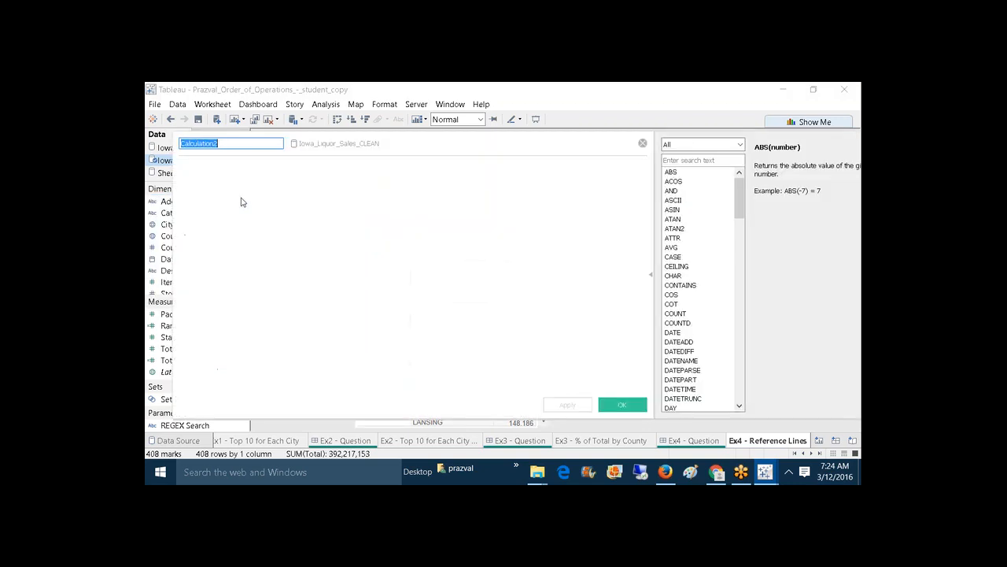
type("Ov")
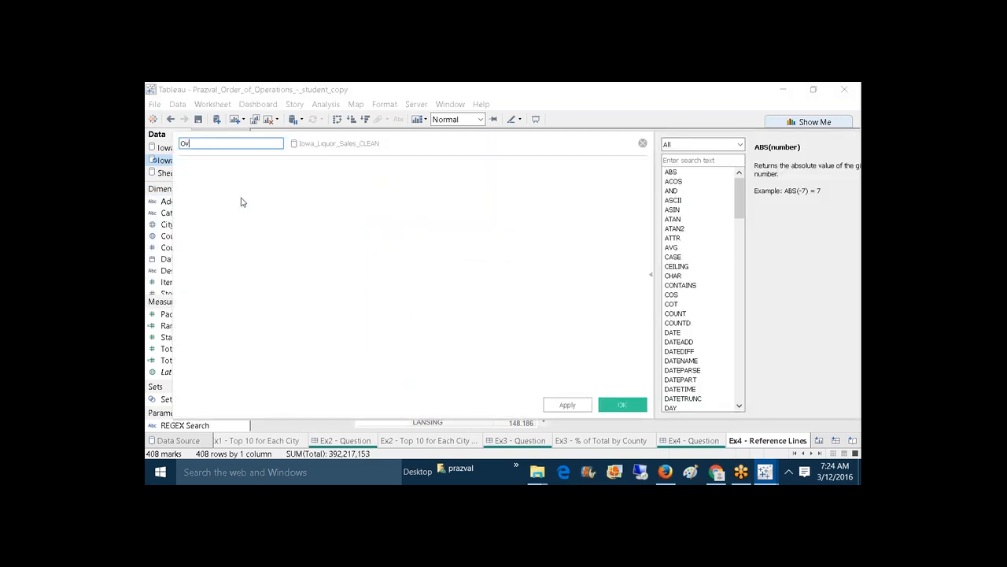
type("erALL_Avg")
left_click(253, 198)
type("W")
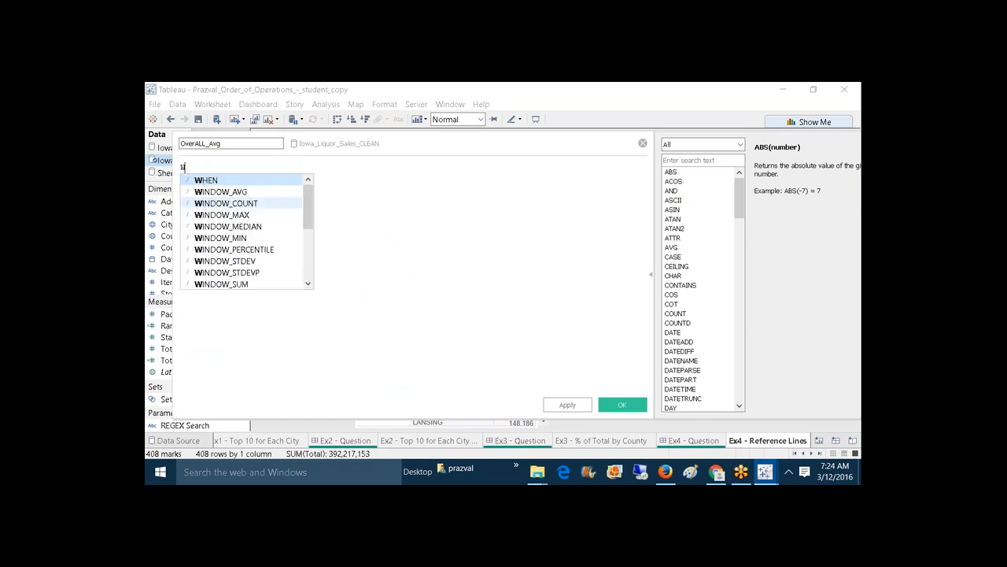
type("INDOW_")
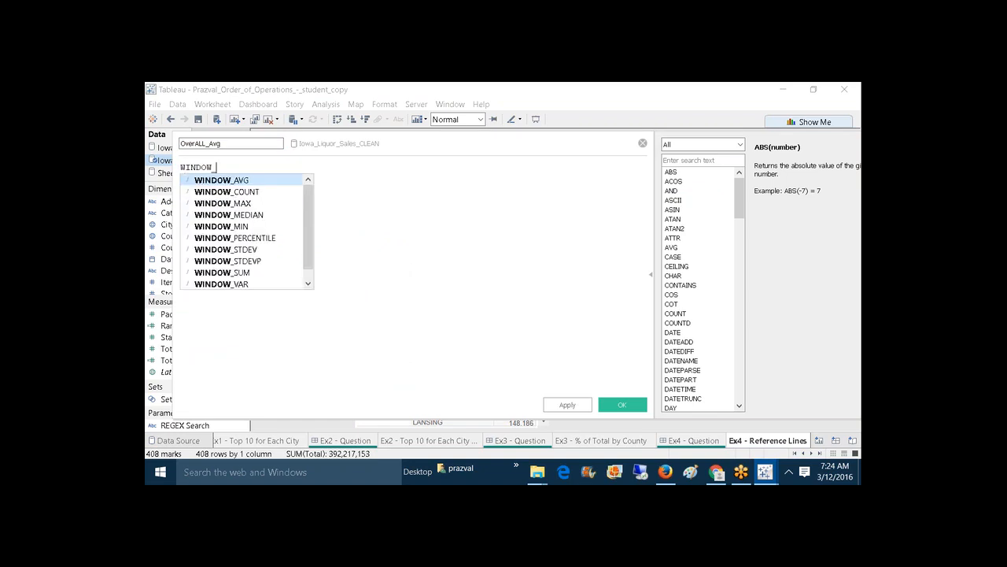
type("AVG(")
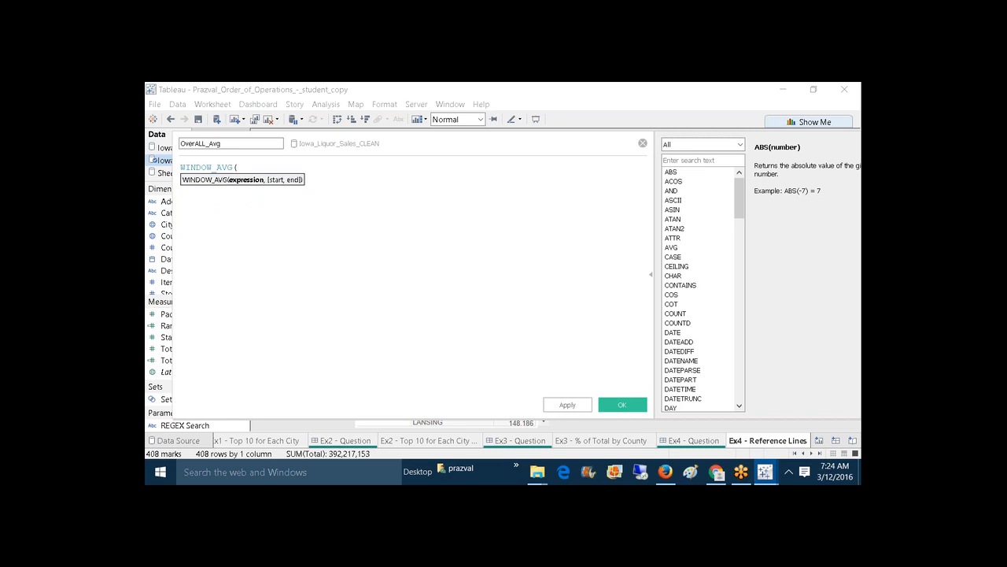
type("SUM(")
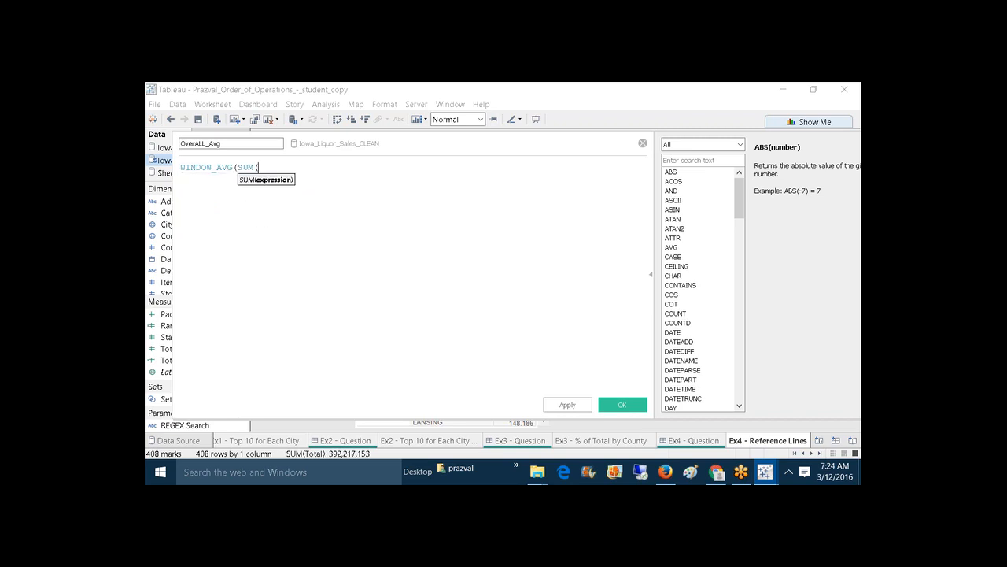
type("TOT")
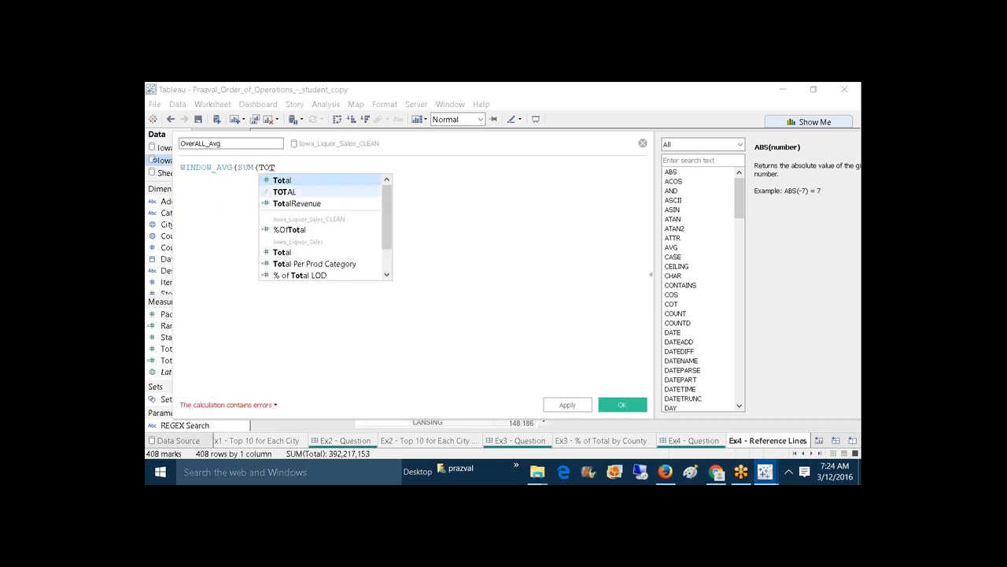
left_click(276, 183)
type("))")
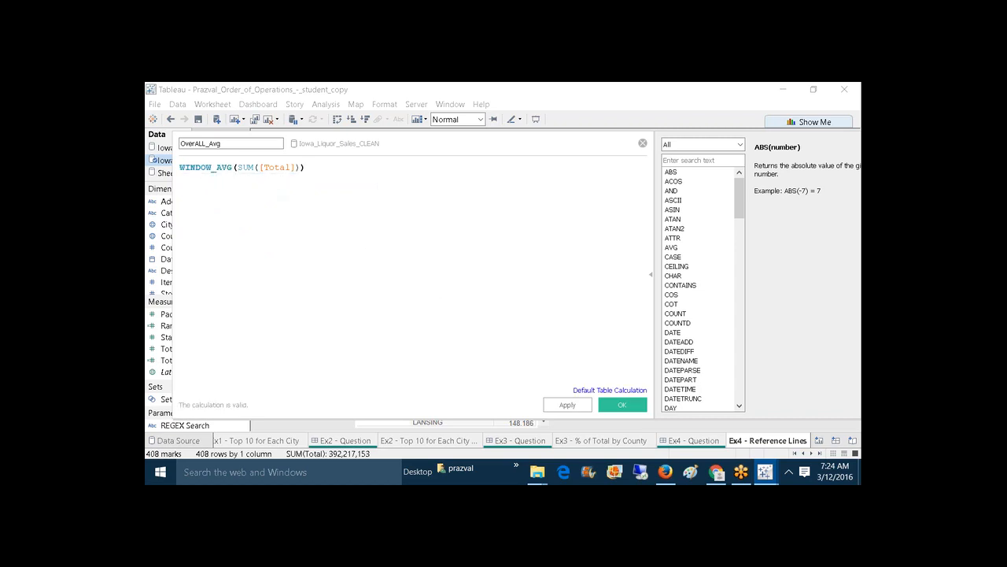
left_click(557, 406)
left_click(607, 407)
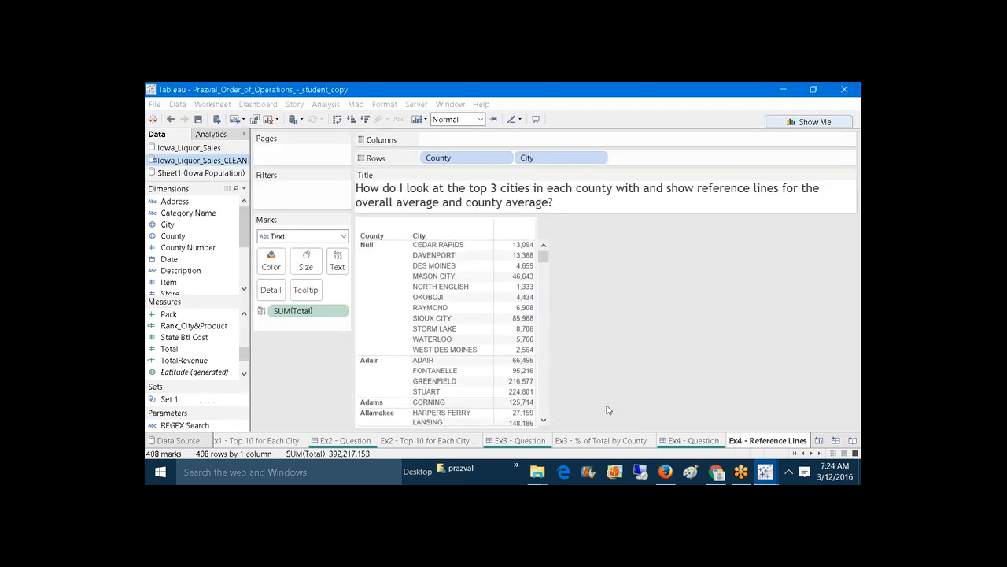
Add OverALL_Avg to the county and city table and place its column after Total.
left_click_drag(246, 359, 515, 299)
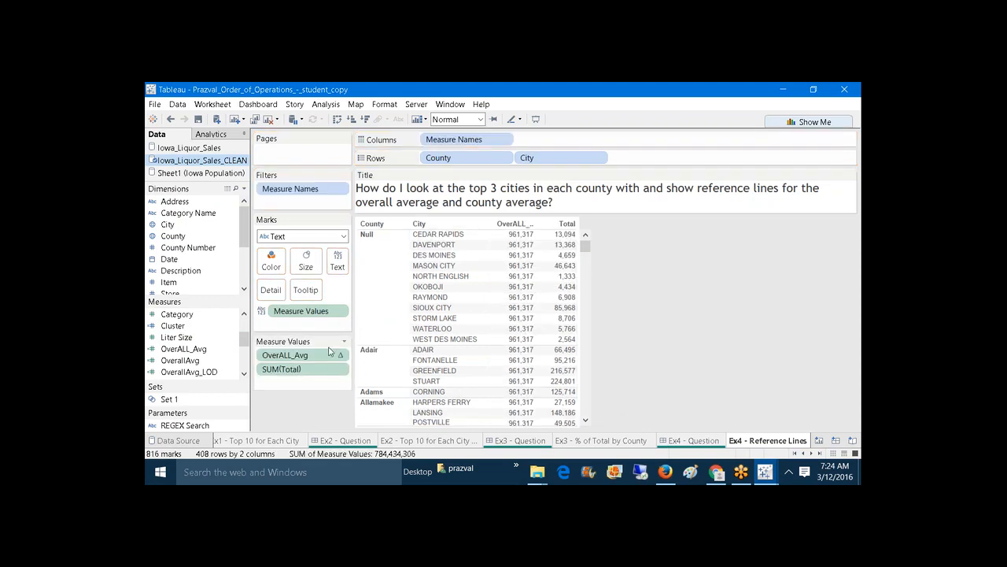
left_click_drag(331, 355, 317, 382)
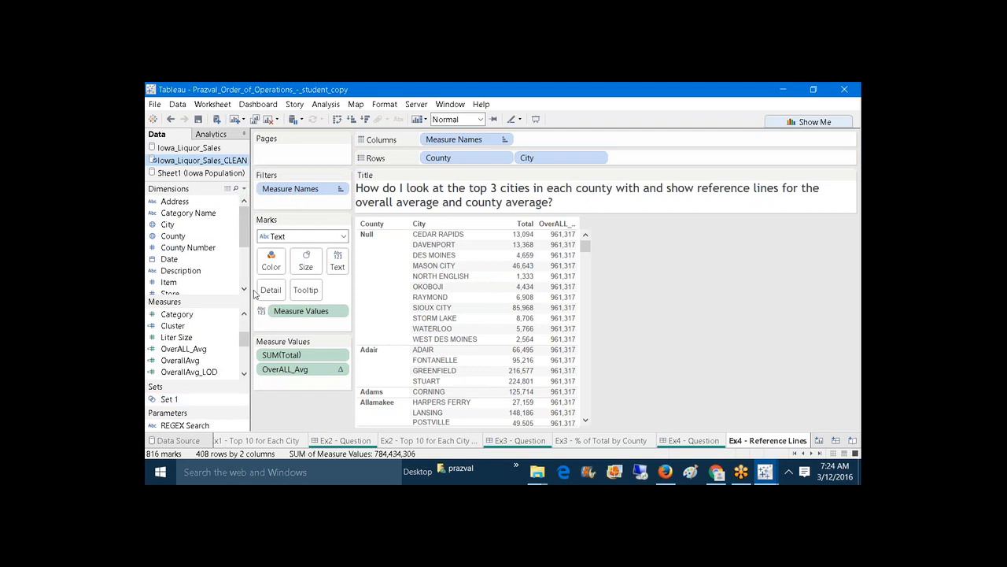
Duplicate the OverALL_Avg calculated field.
scroll(246, 324, "up", 2)
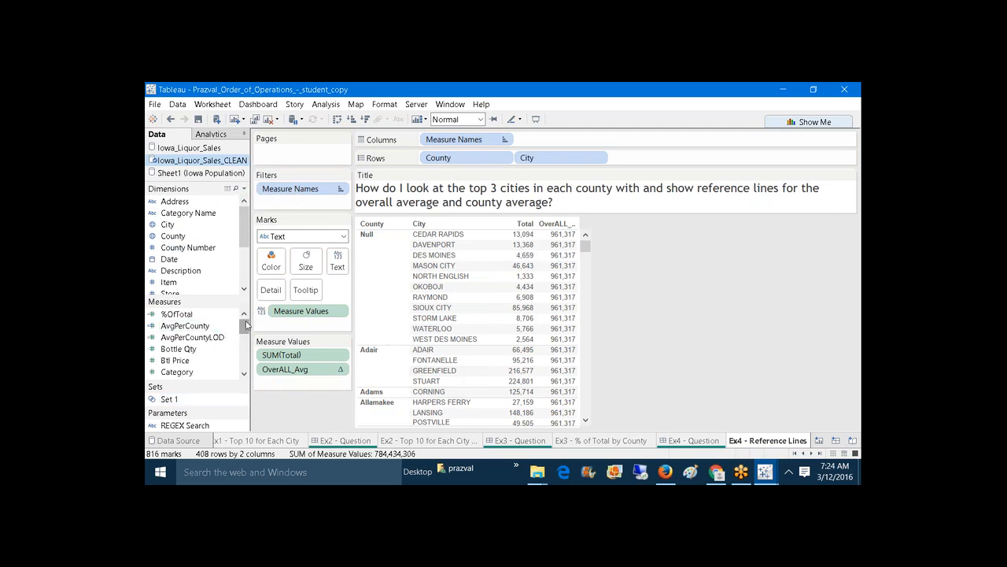
scroll(247, 324, "down", 5)
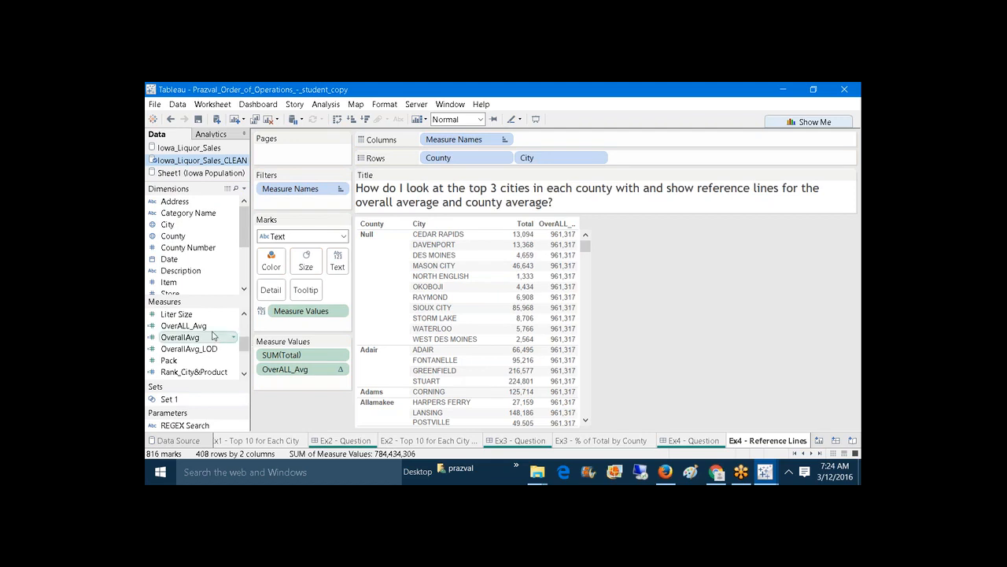
right_click(206, 326)
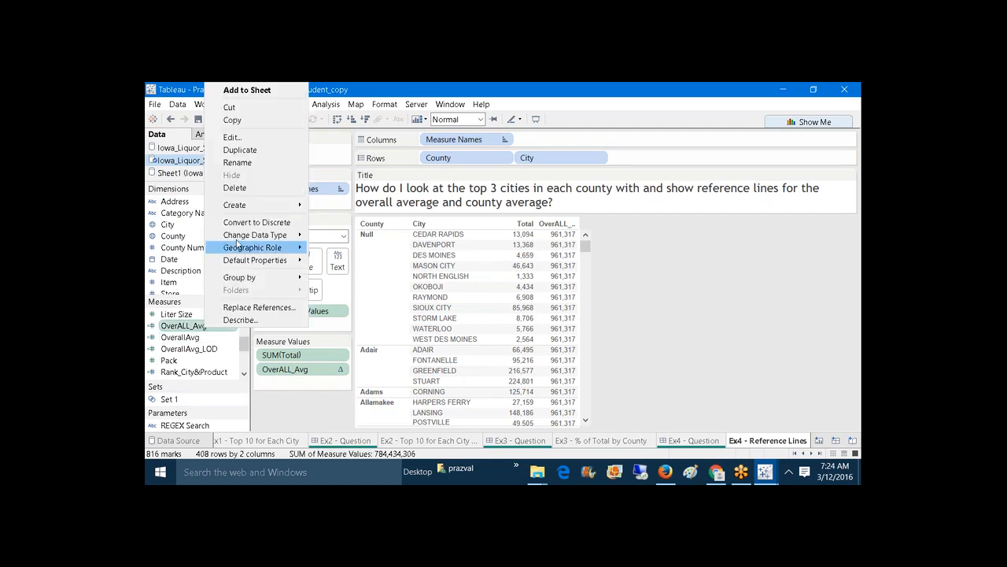
left_click(237, 150)
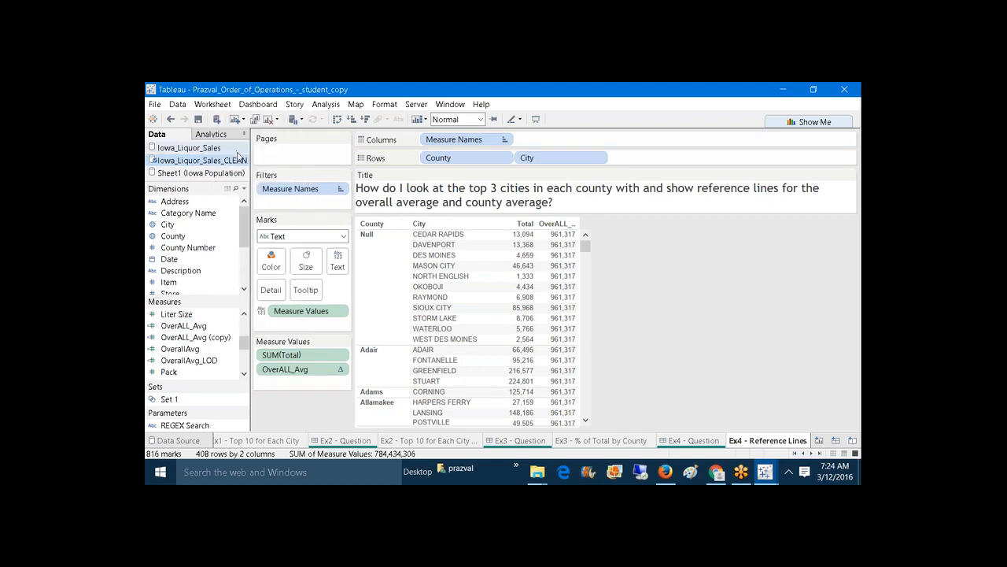
Rename the duplicated OverALL_Avg calculation County_AVG, keeping its WINDOW_AVG(SUM([Total])) formula.
left_click(219, 337)
right_click(219, 337)
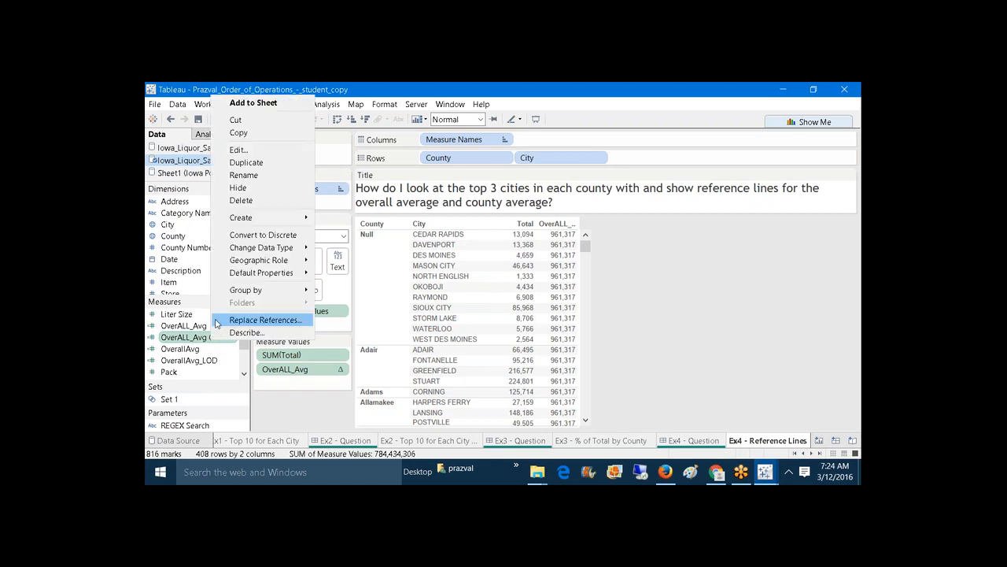
left_click(256, 152)
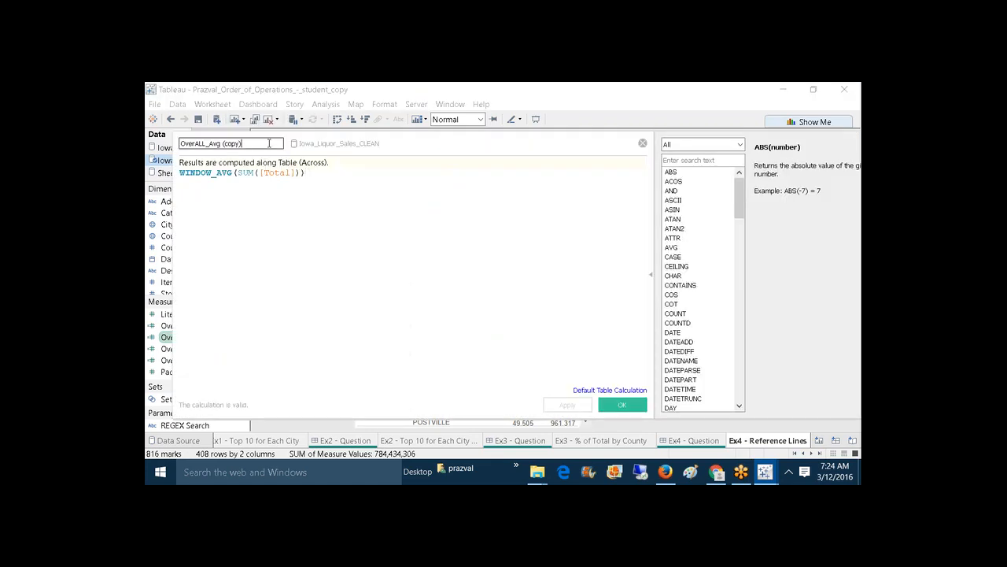
key("BackSpace")
key("BackSpace")
key("BackSpace")
key("BackSpace")
key("BackSpace")
key("BackSpace")
key("BackSpace")
key("BackSpace")
key("BackSpace")
key("BackSpace")
key("BackSpace")
key("BackSpace")
key("BackSpace")
key("BackSpace")
key("BackSpace")
key("BackSpace")
key("BackSpace")
type("County_AVG")
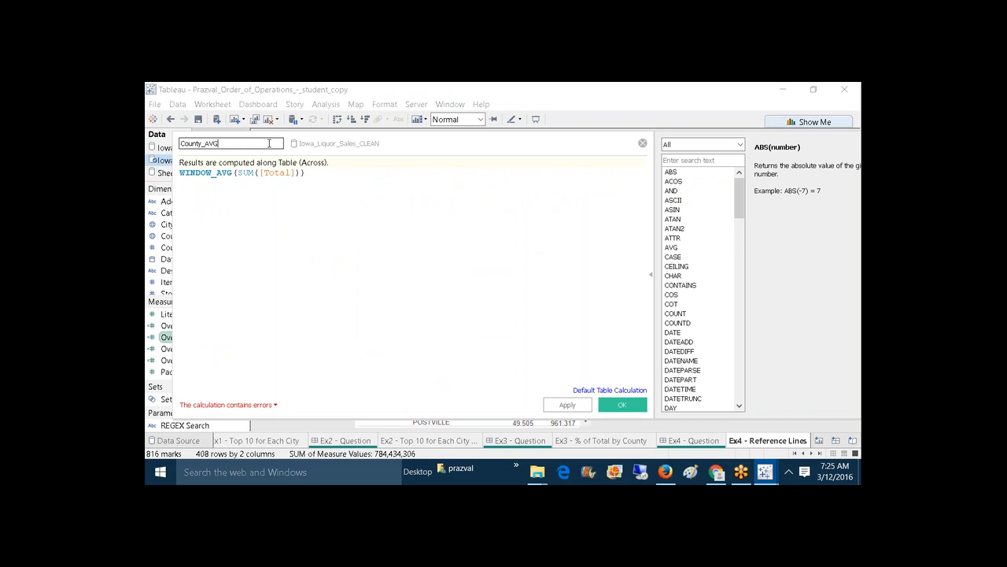
left_click(306, 172)
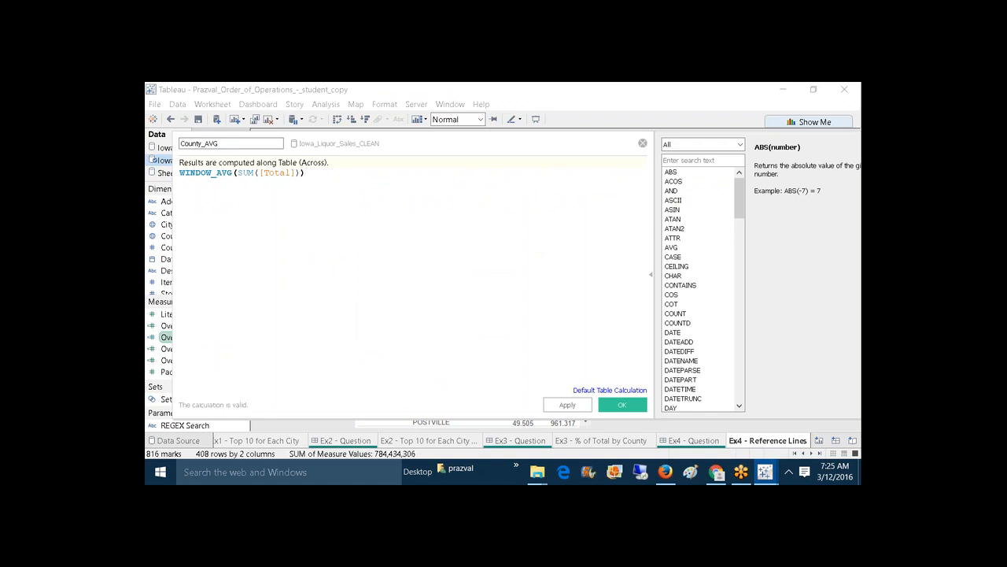
scroll(551, 304, "up", 4)
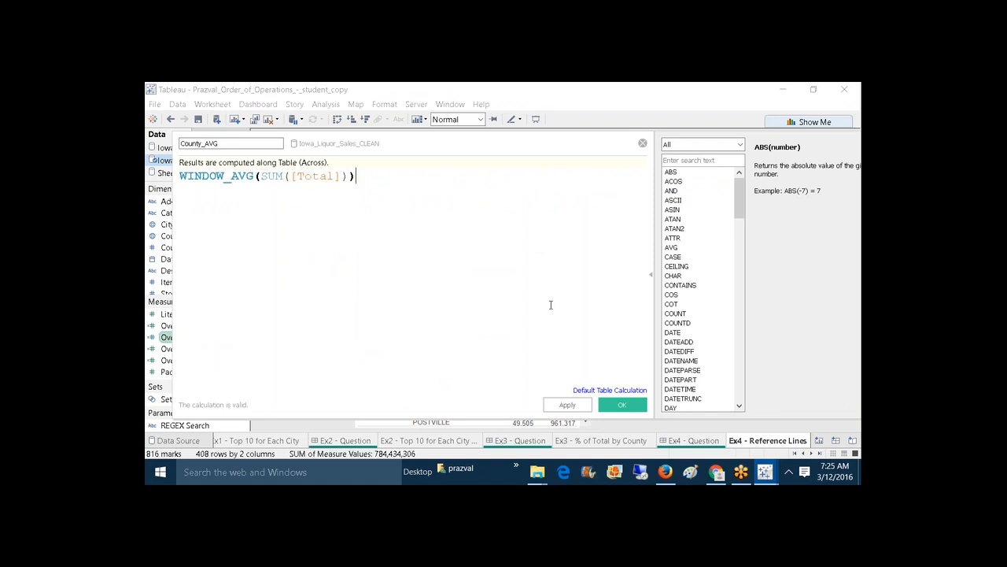
left_click(602, 407)
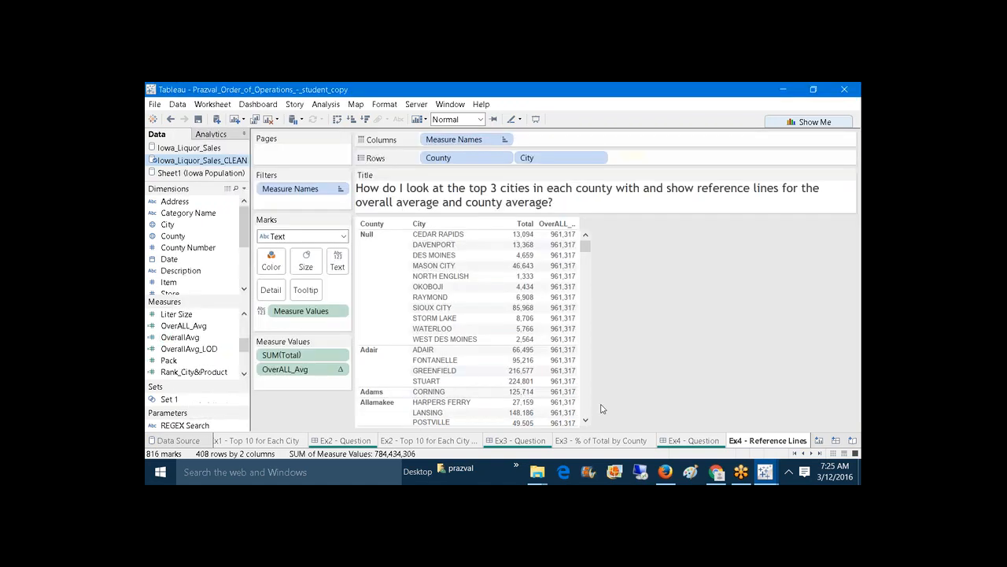
Add County_AVG after OverALL_Avg in the table and change its computation so it averages the cities within each county.
mouse_move(244, 345)
left_mouse_down()
mouse_move(243, 314)
mouse_move(245, 333)
left_mouse_up()
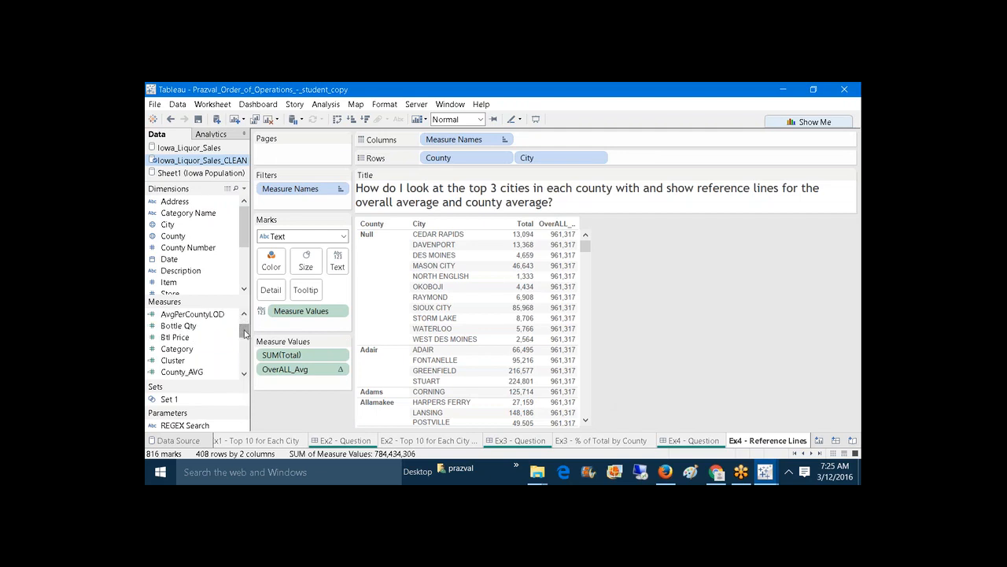
left_click_drag(181, 372, 283, 383)
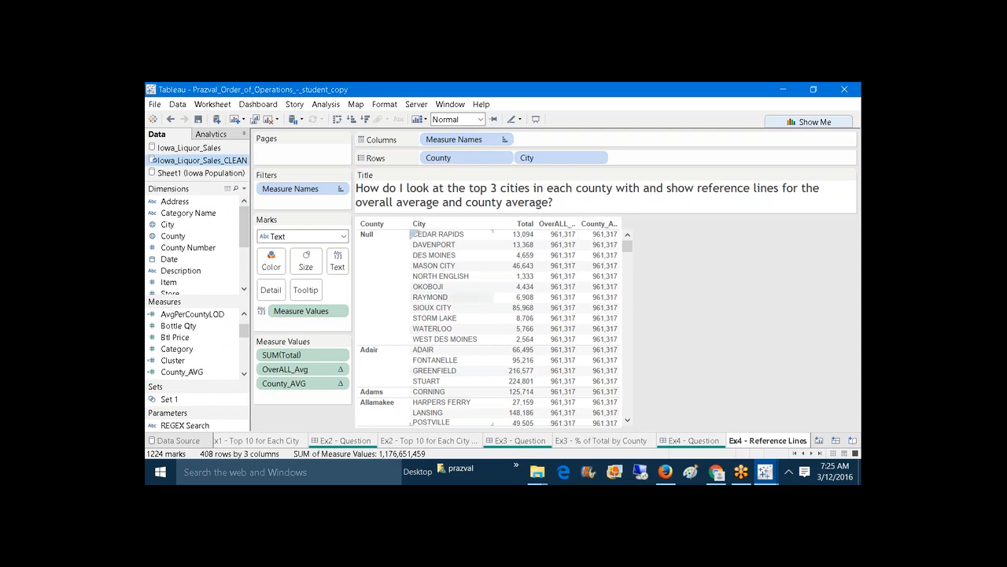
right_click(307, 394)
left_click(305, 386)
right_click(304, 386)
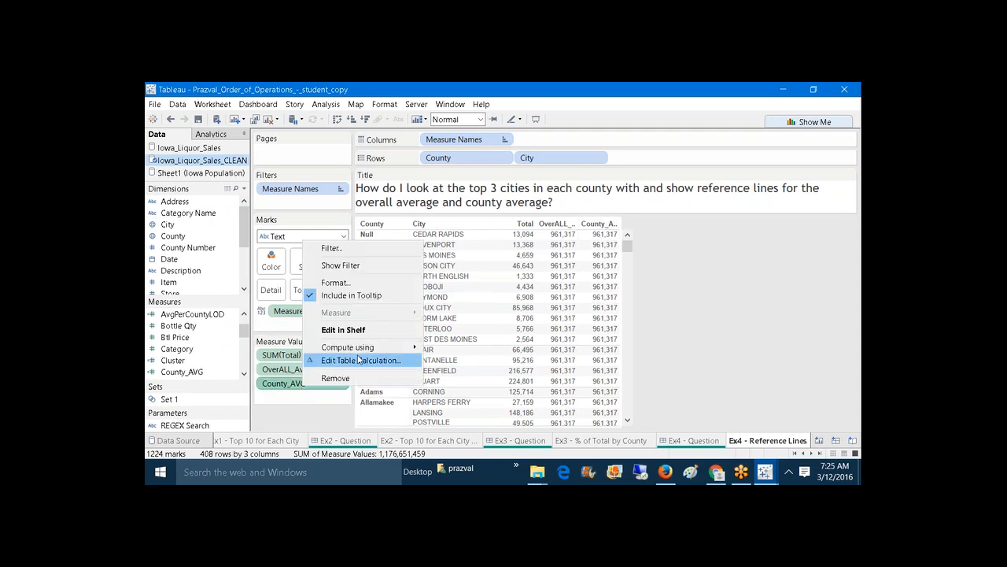
mouse_move(354, 347)
left_click(446, 360)
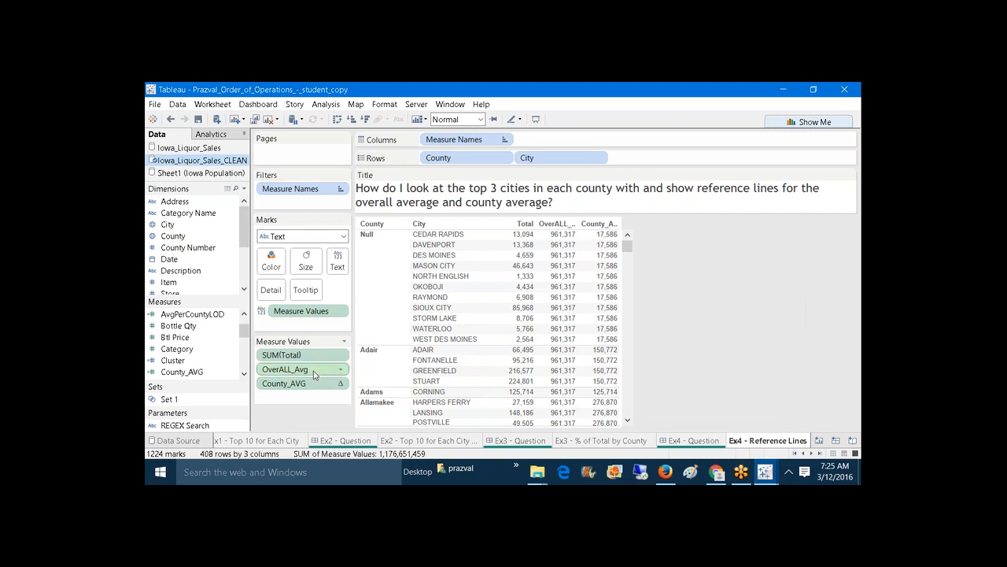
Remove the average measures from the view and show SUM(Total) per county and city as horizontal bars.
left_click_drag(315, 375, 271, 413)
left_click_drag(297, 313, 469, 140)
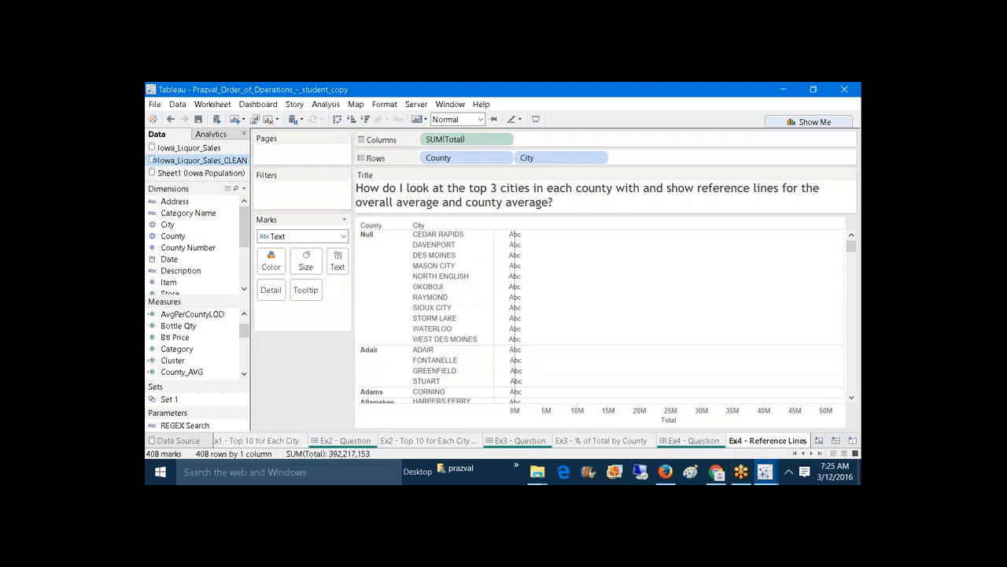
left_click(311, 236)
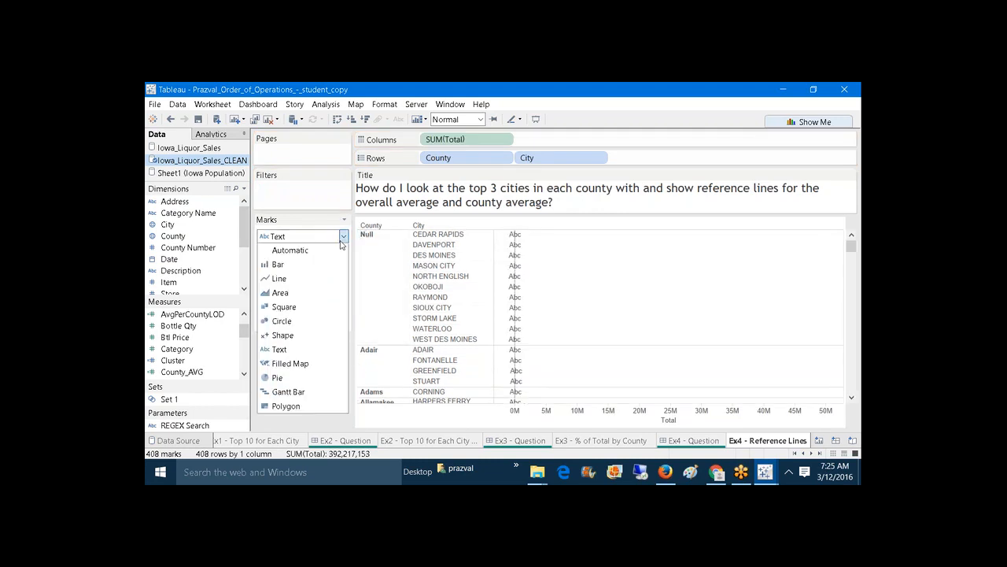
left_click(321, 265)
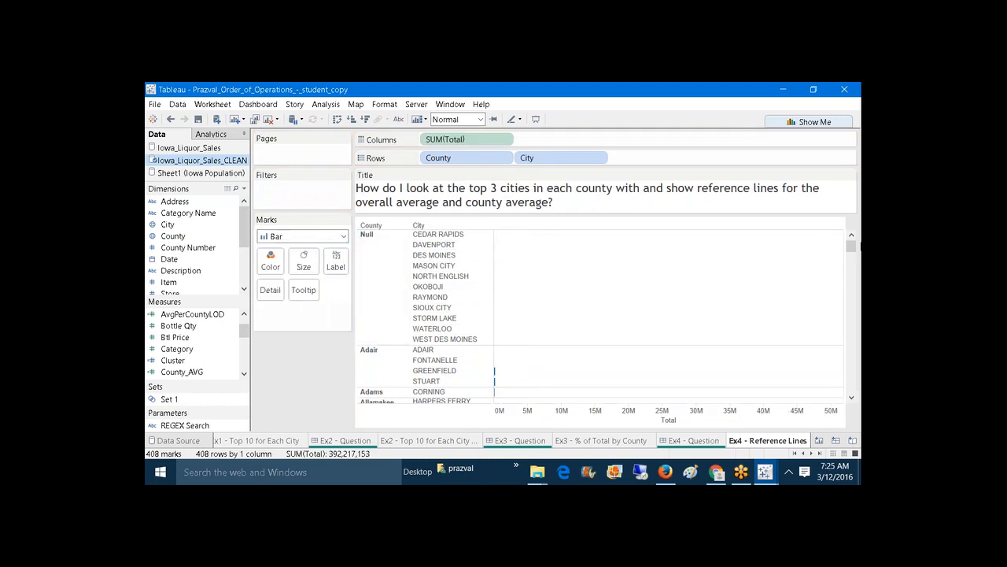
mouse_move(853, 246)
left_mouse_down()
mouse_move(853, 389)
mouse_move(853, 279)
mouse_move(840, 279)
mouse_move(839, 242)
left_mouse_up()
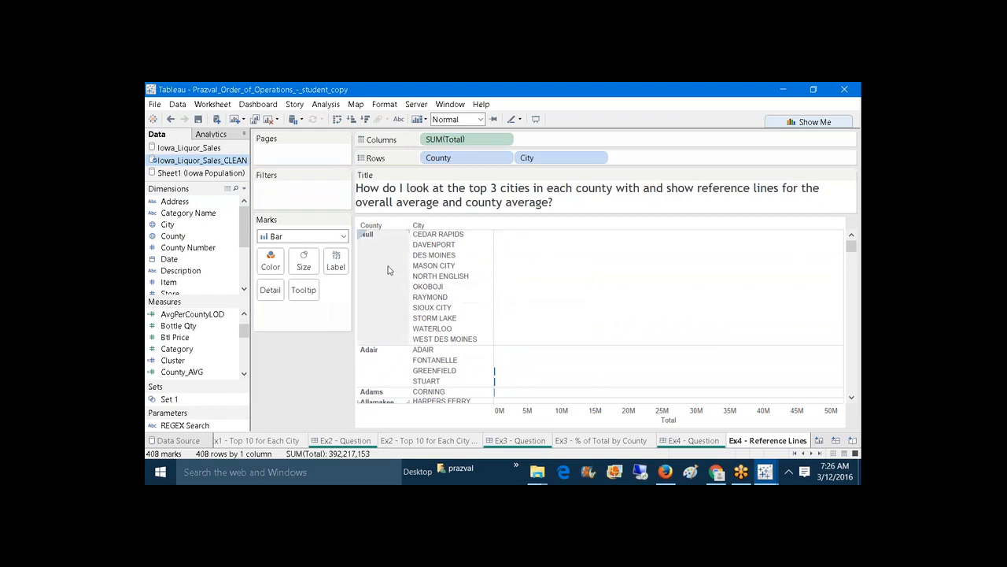
Create a calculated field named rank with the formula INDEX().
left_click(244, 188)
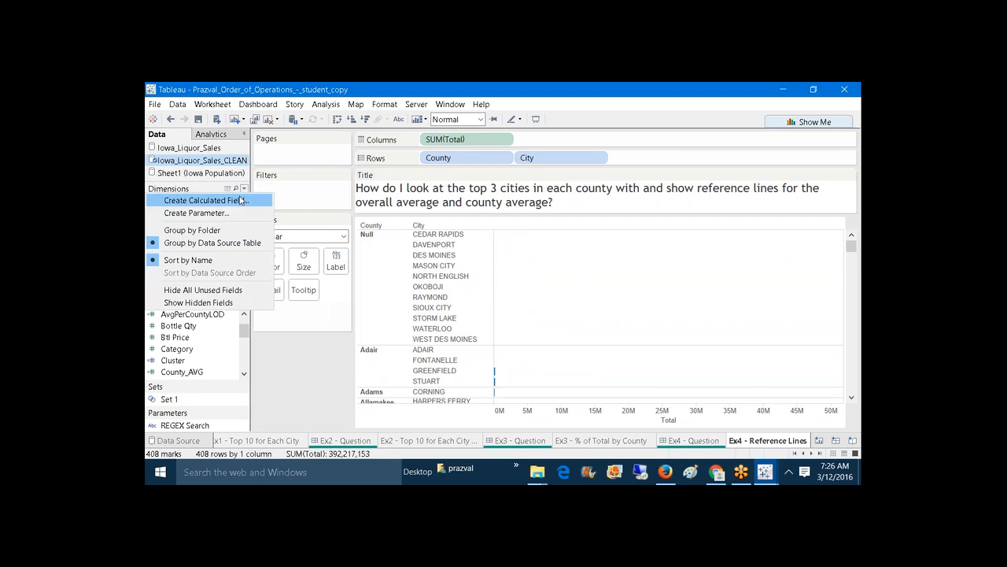
left_click(240, 201)
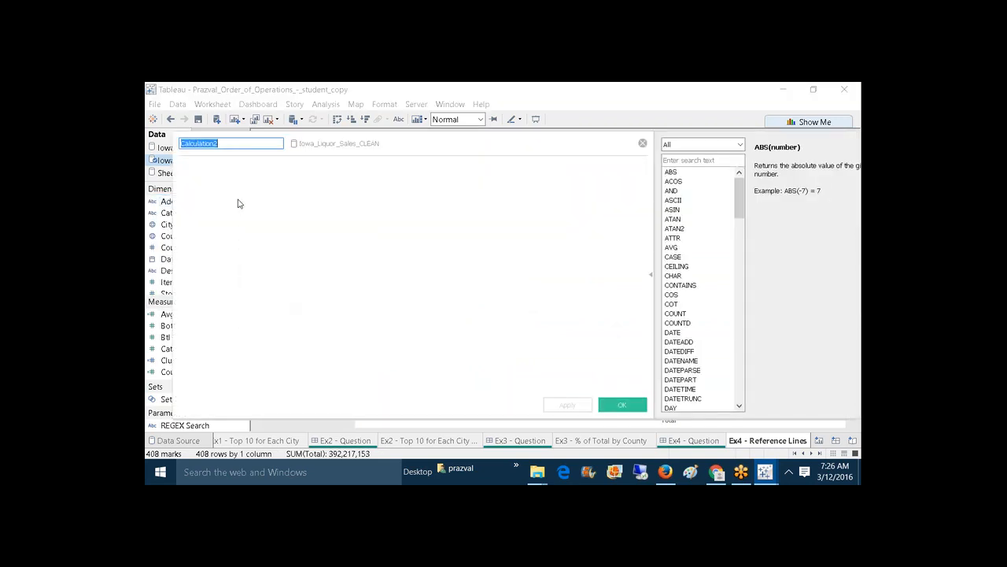
type("T")
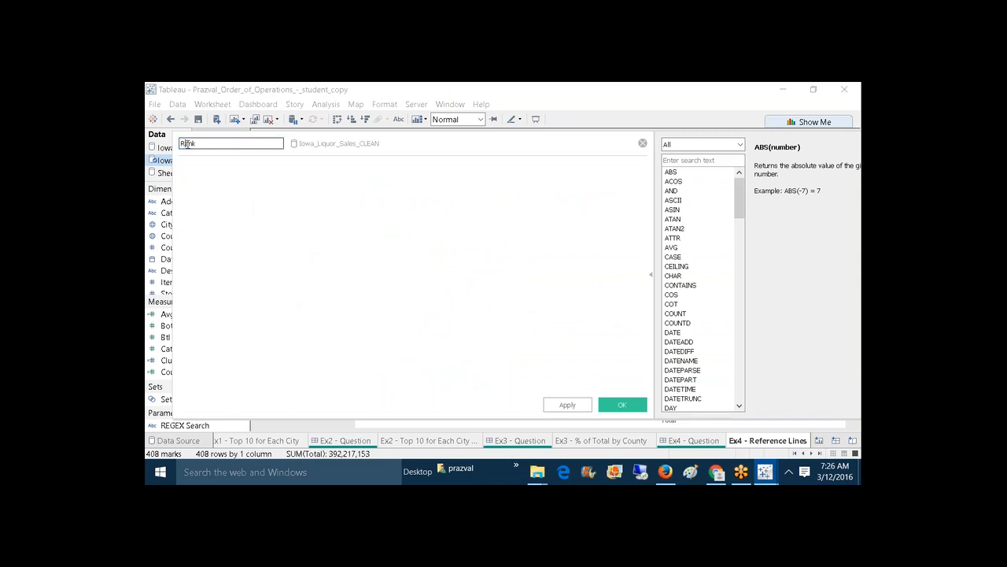
key("BackSpace")
type("r")
left_click(190, 181)
type("INDEX")
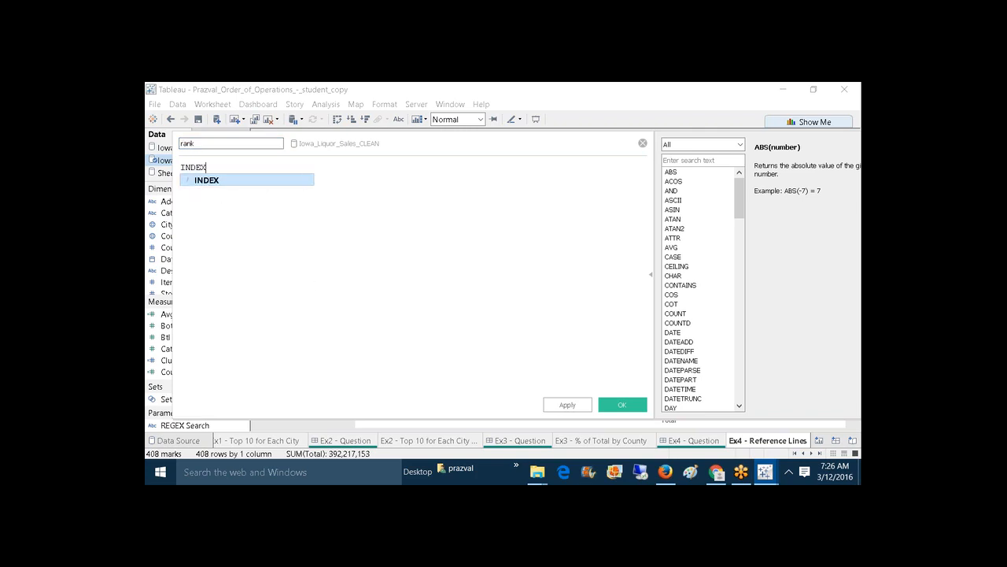
type("()")
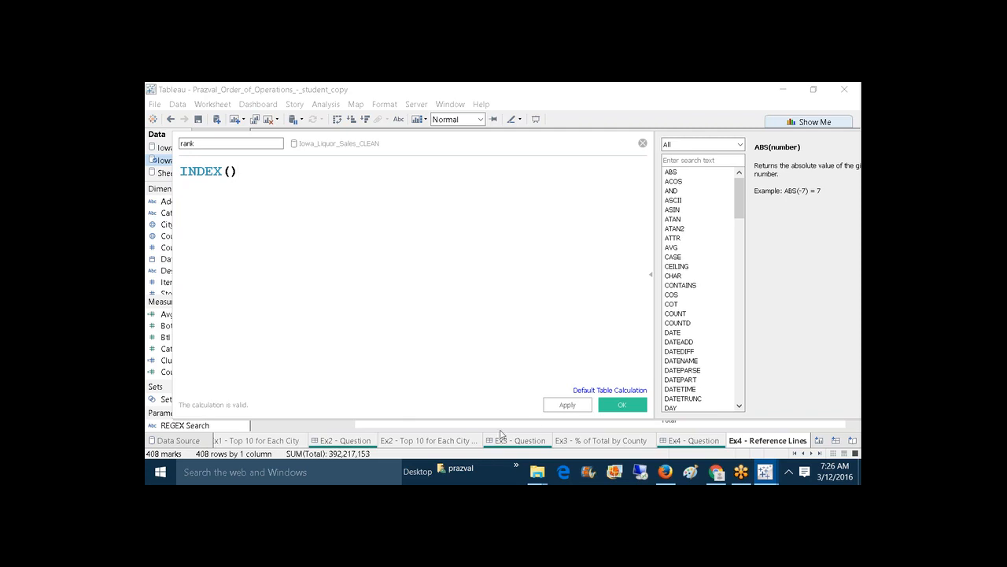
left_click(568, 407)
left_click(622, 404)
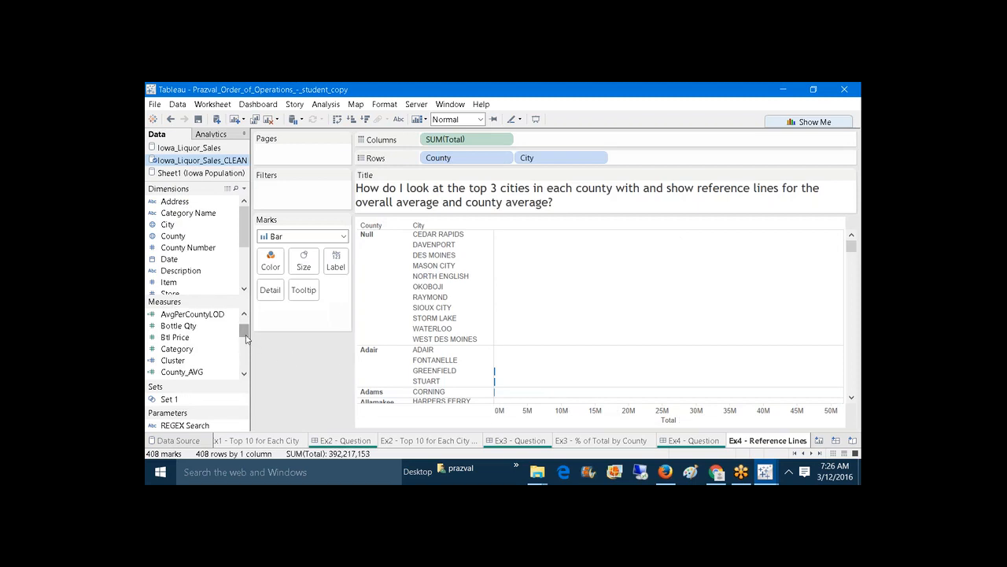
Add an average reference line for SUM(Total) with the entire table as its scope.
mouse_move(245, 332)
left_mouse_down()
mouse_move(244, 323)
mouse_move(244, 349)
left_mouse_up()
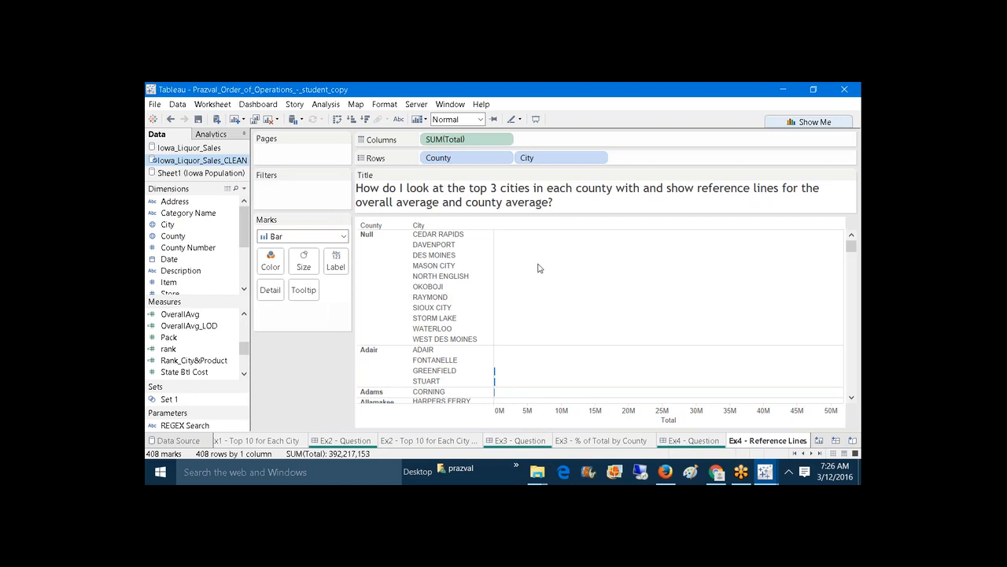
left_click(209, 135)
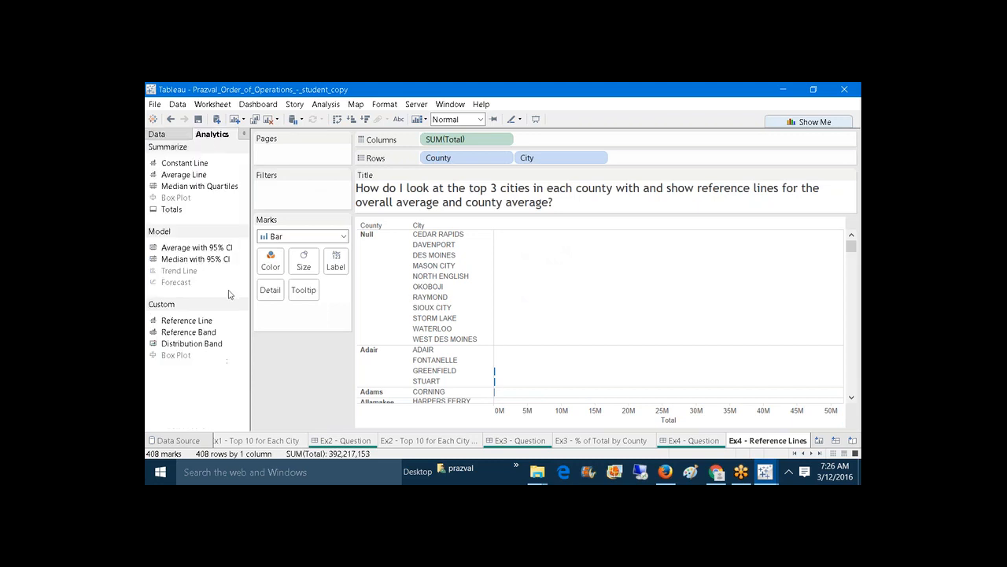
left_click_drag(189, 320, 459, 248)
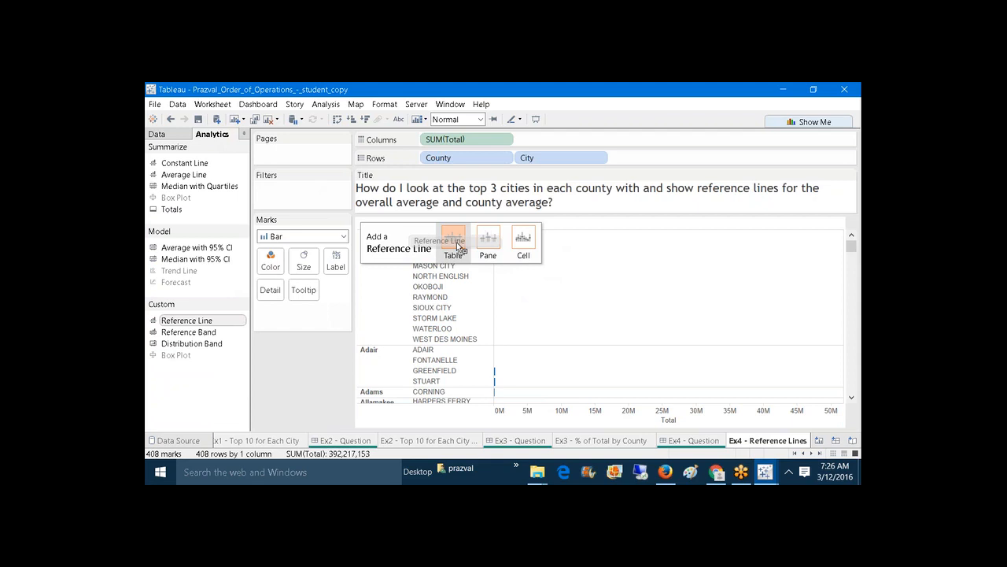
left_click_drag(459, 247, 459, 248)
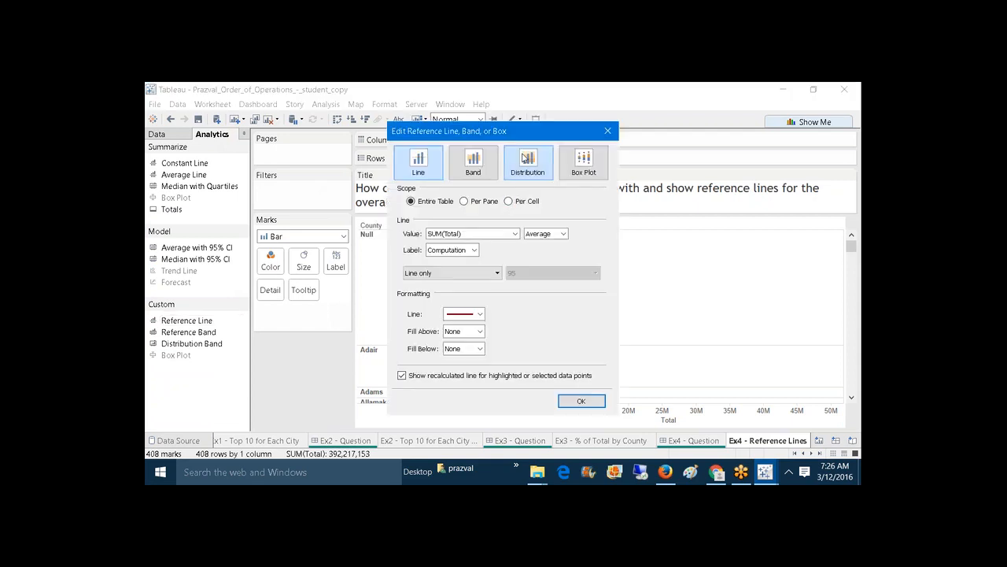
left_click_drag(513, 135, 715, 116)
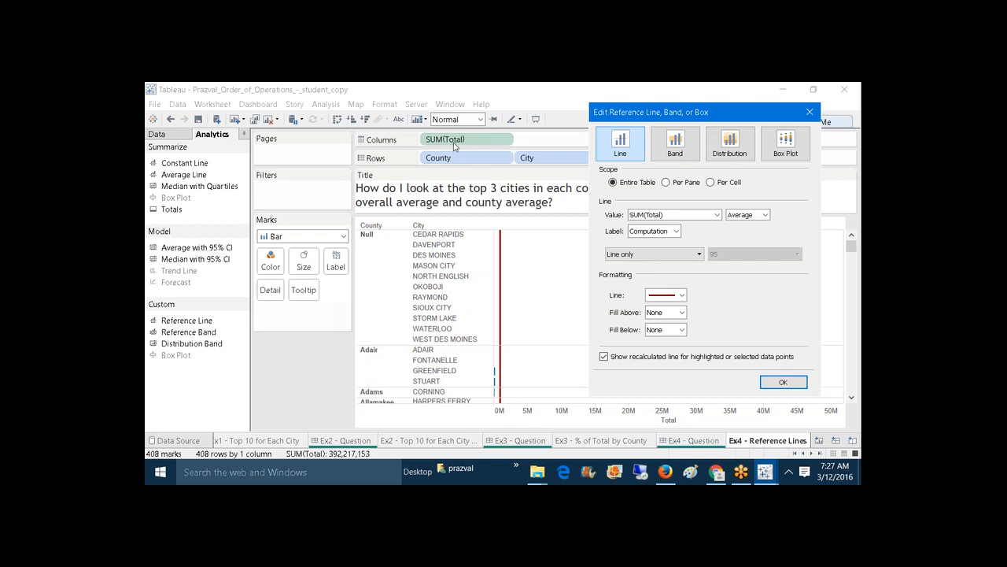
left_click(716, 214)
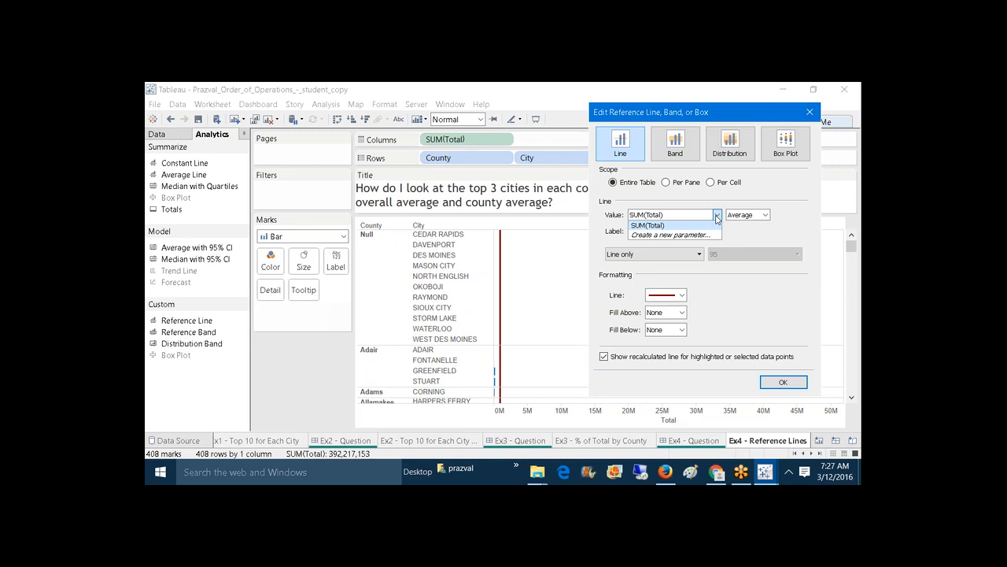
left_click(783, 381)
Switch to the Book1 workbook and add a per-pane average reference line for SUM(Profit) on the Profit axis.
mouse_move(773, 474)
left_click(787, 417)
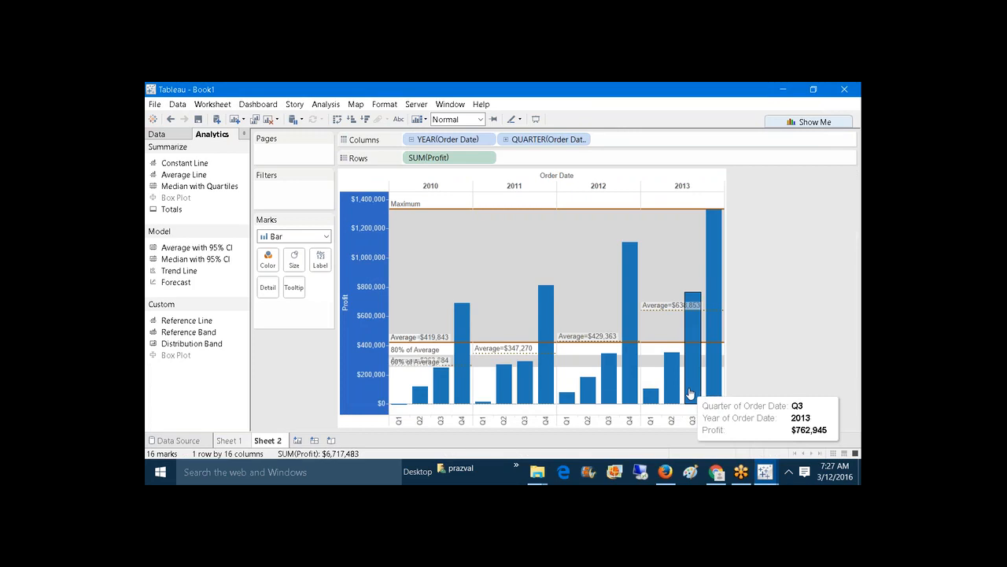
left_click(357, 317)
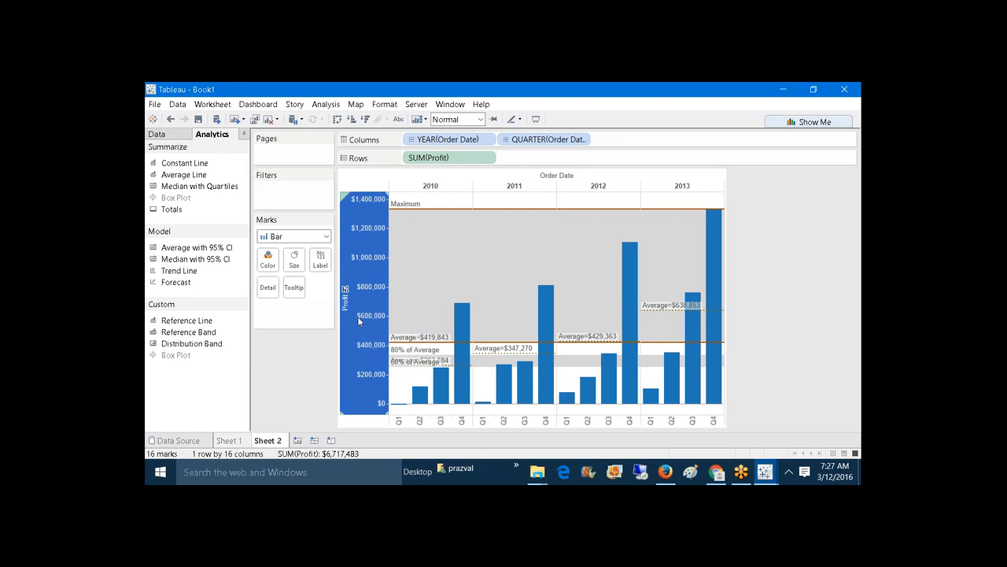
right_click(358, 321)
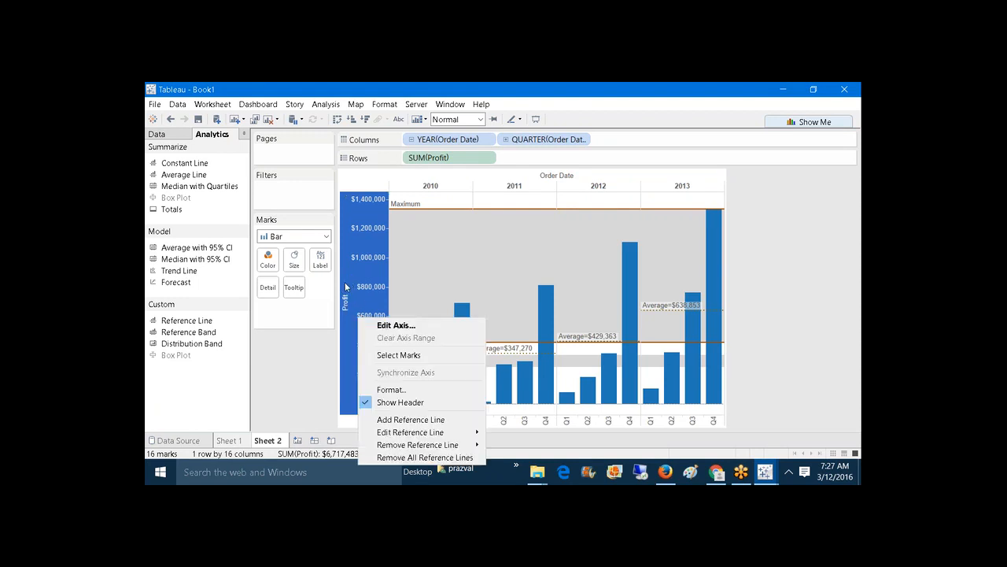
left_click(417, 419)
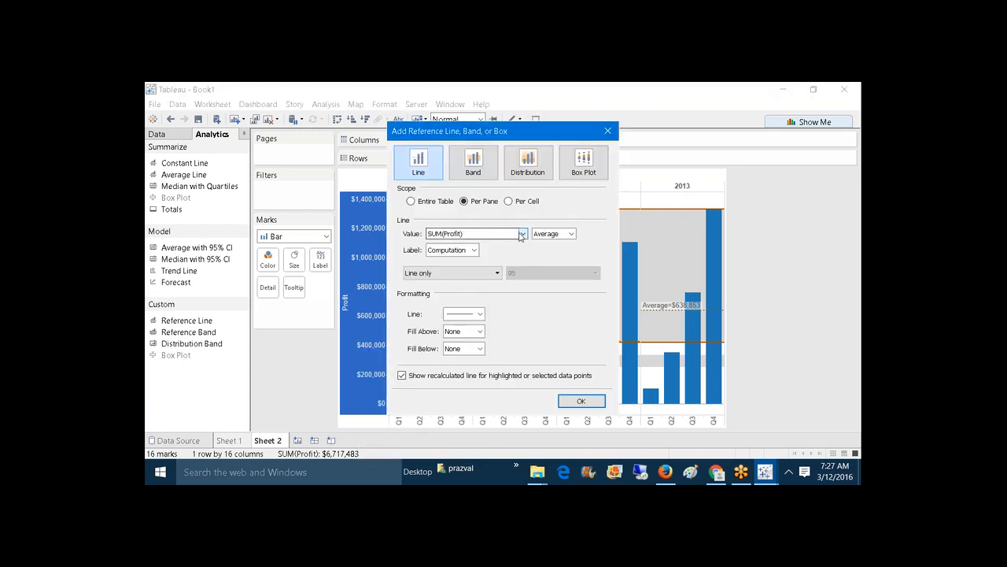
left_click(521, 234)
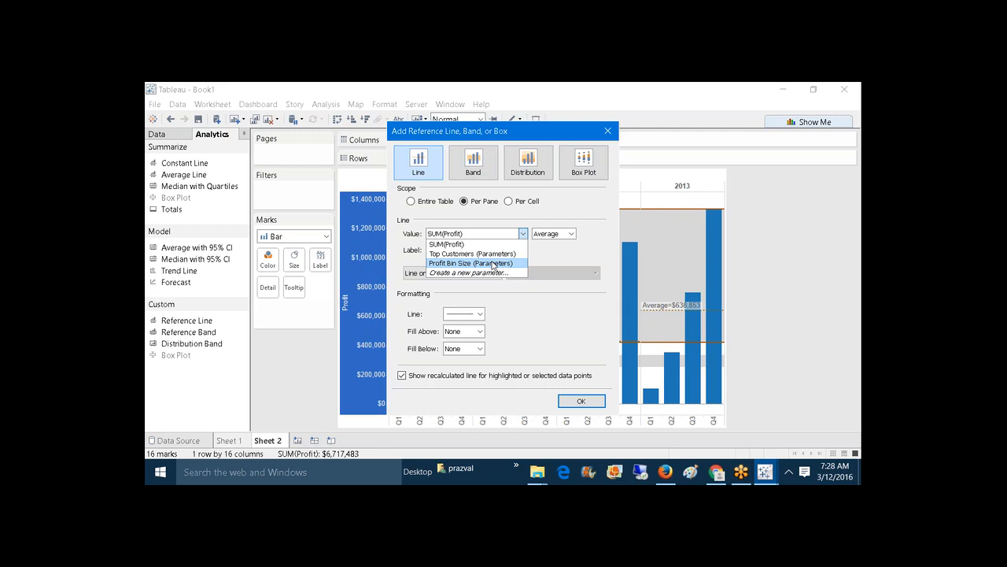
left_click(598, 403)
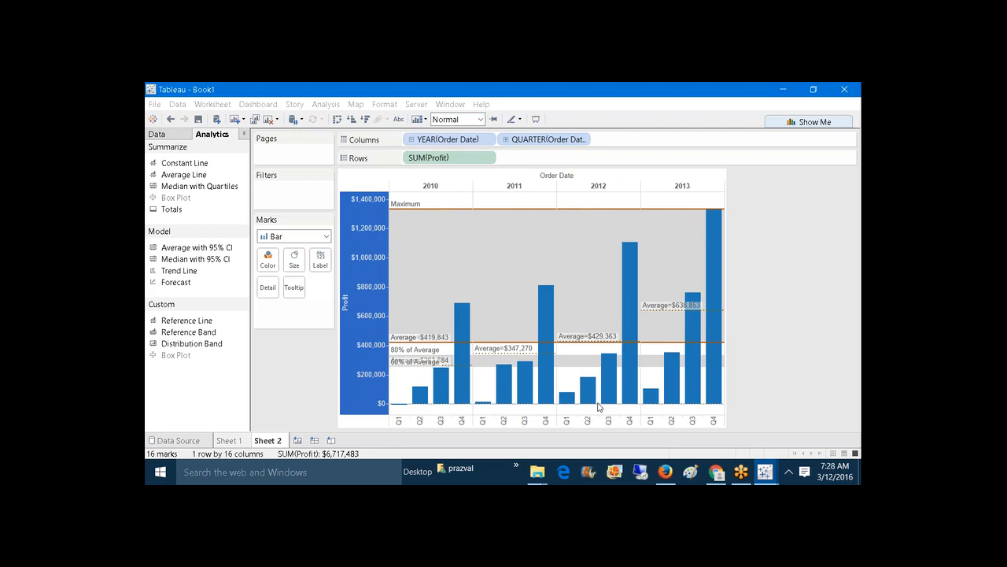
left_click(314, 364)
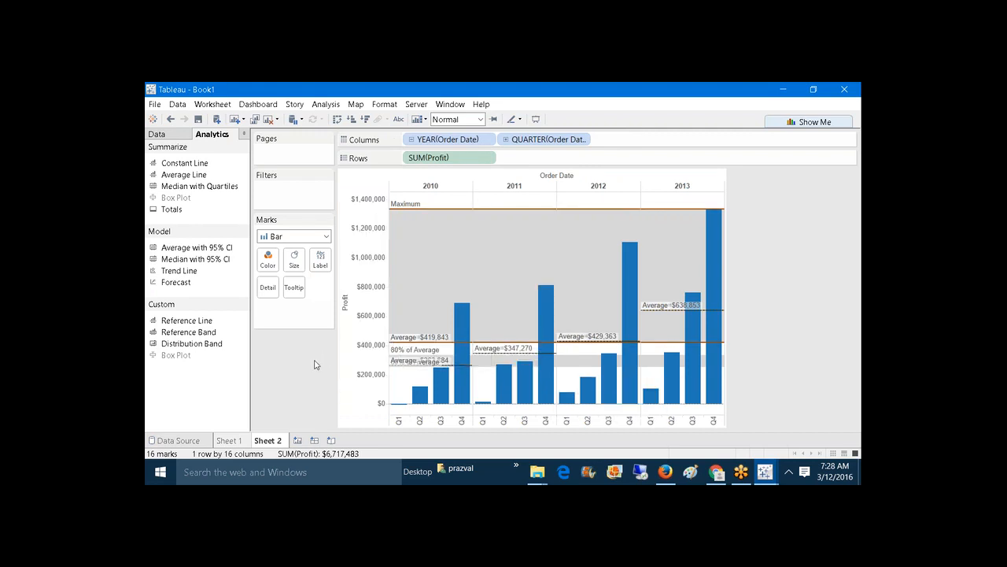
Add Sales to the marks as detail, check the reference line value choices, and add another per-pane SUM(Profit) average line.
left_click(171, 139)
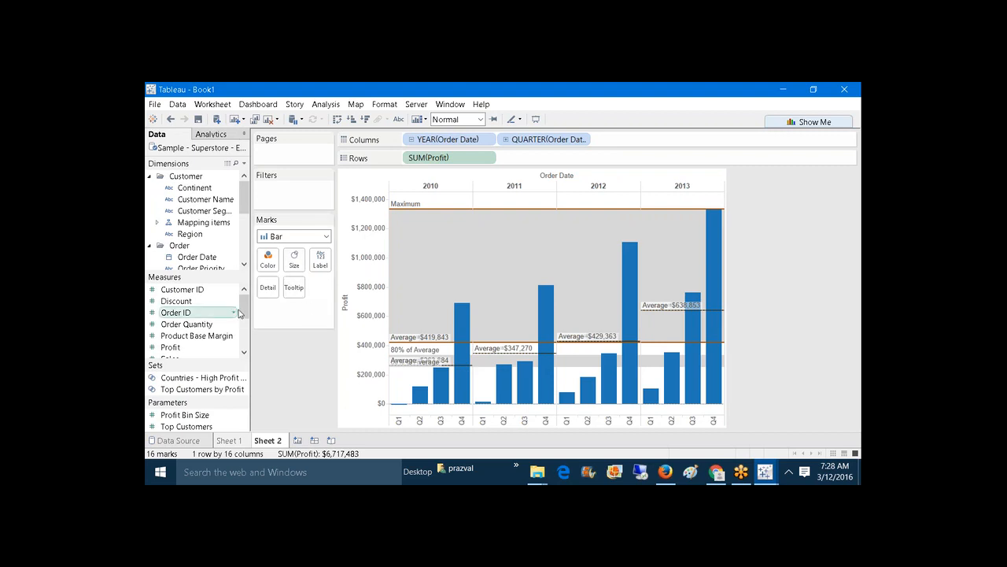
scroll(171, 316, "down", 2)
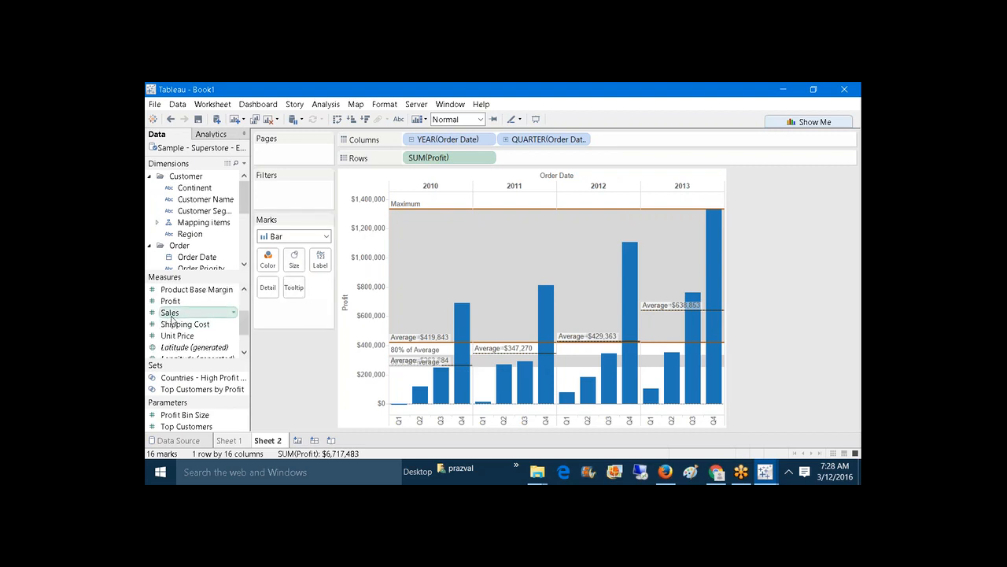
left_click_drag(172, 318, 268, 291)
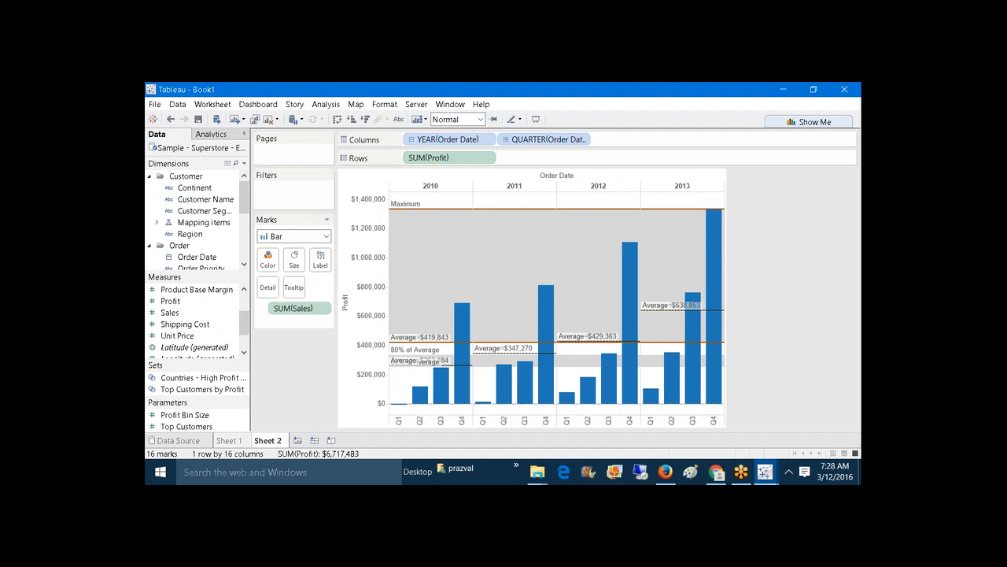
right_click(374, 269)
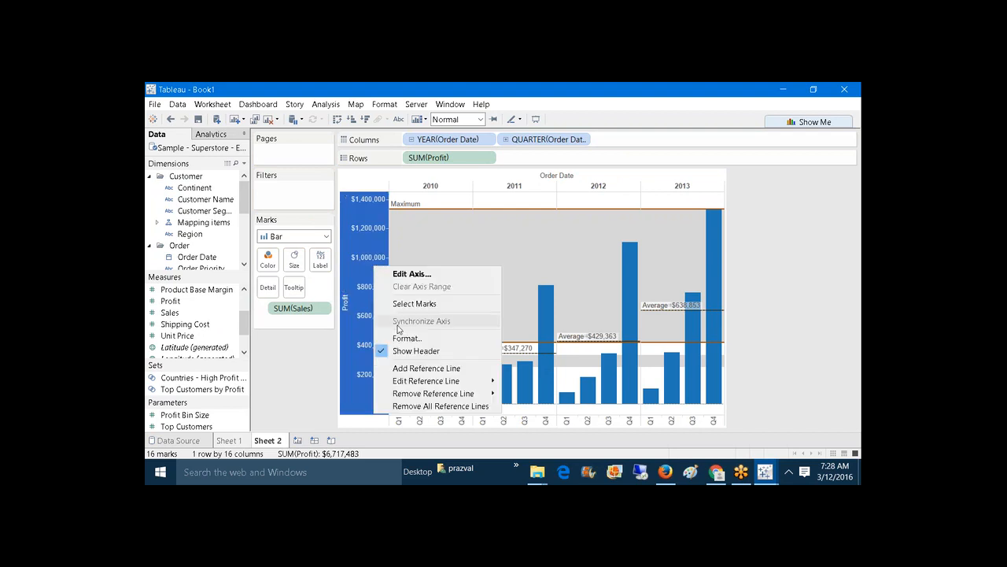
left_click(410, 369)
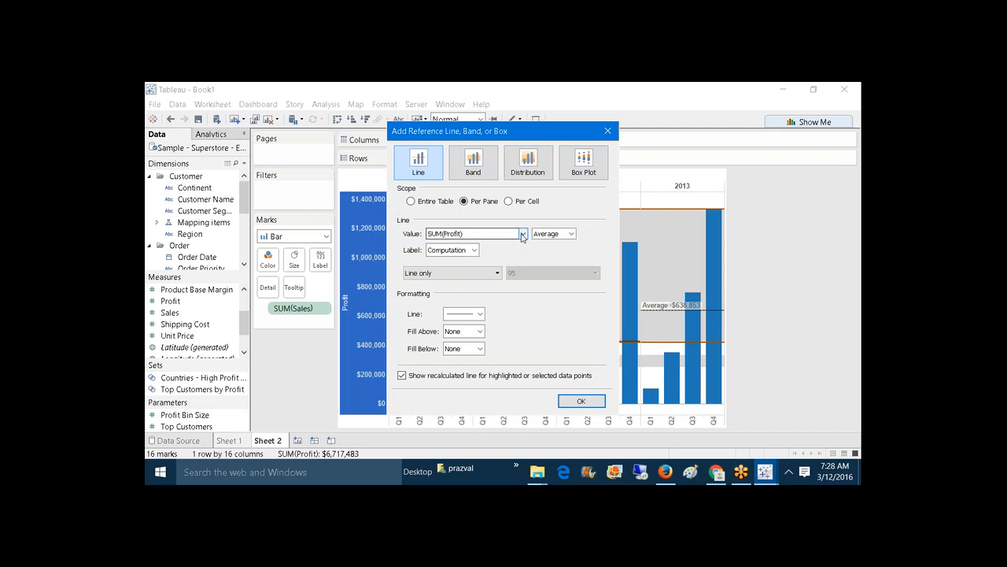
left_click(522, 235)
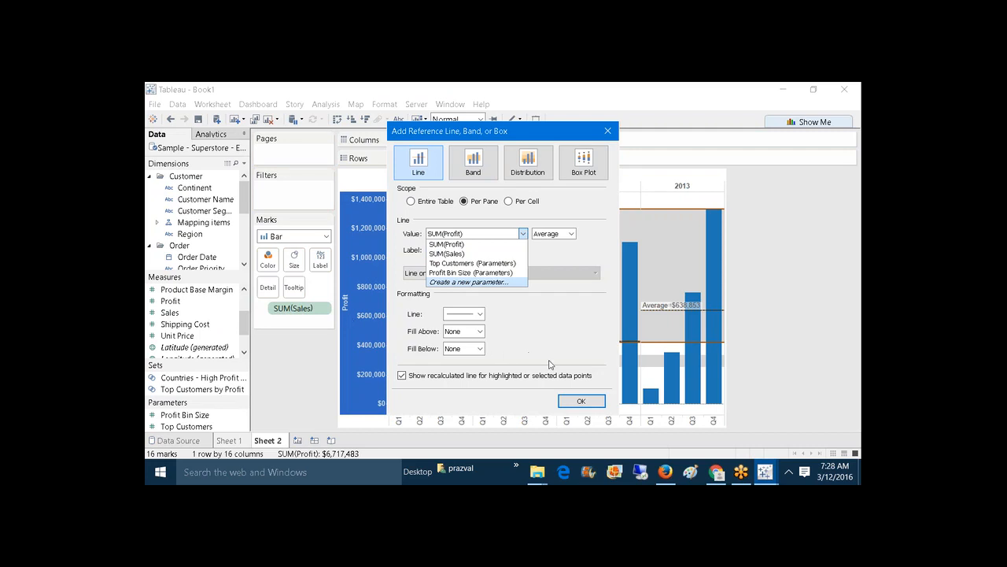
left_click(574, 402)
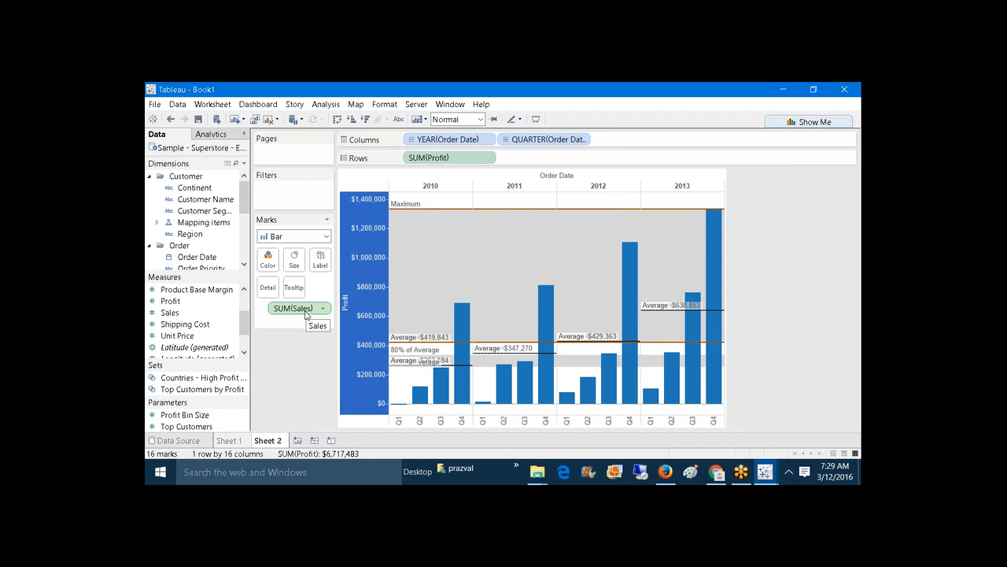
Remove SUM(Sales) from the marks, recheck the reference line value choices, and accept one more per-pane SUM(Profit) average line.
left_click_drag(305, 314, 343, 311)
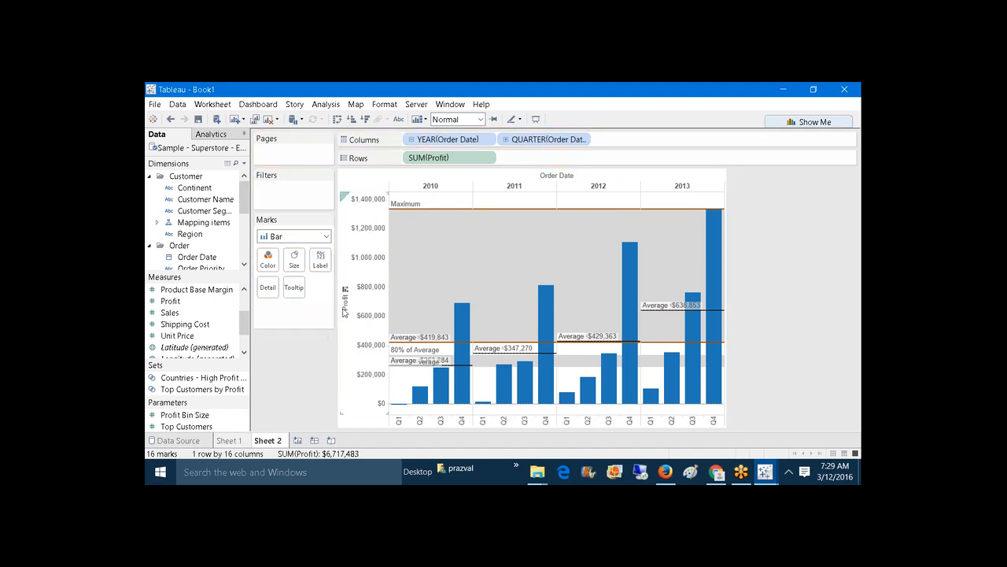
right_click(358, 305)
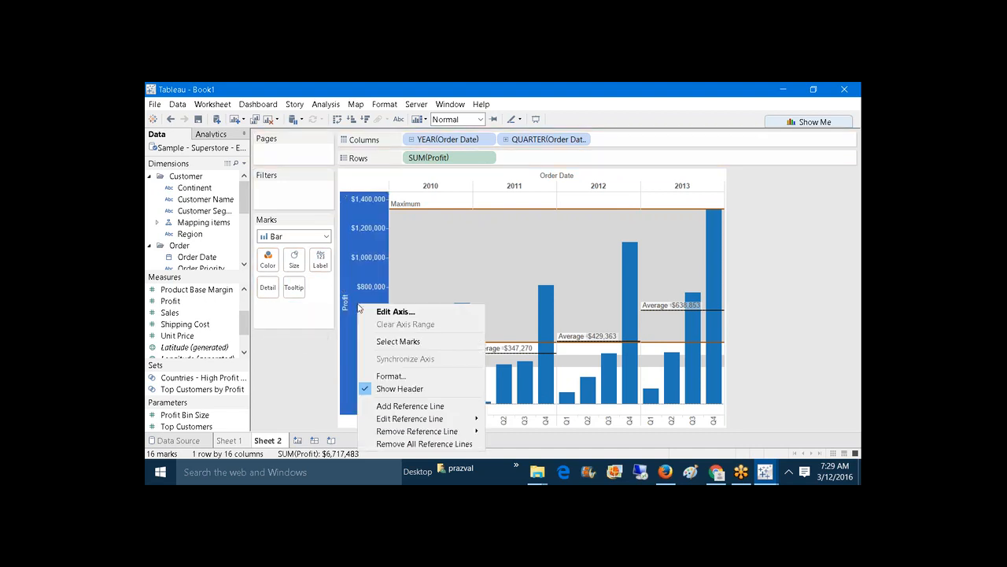
left_click(412, 406)
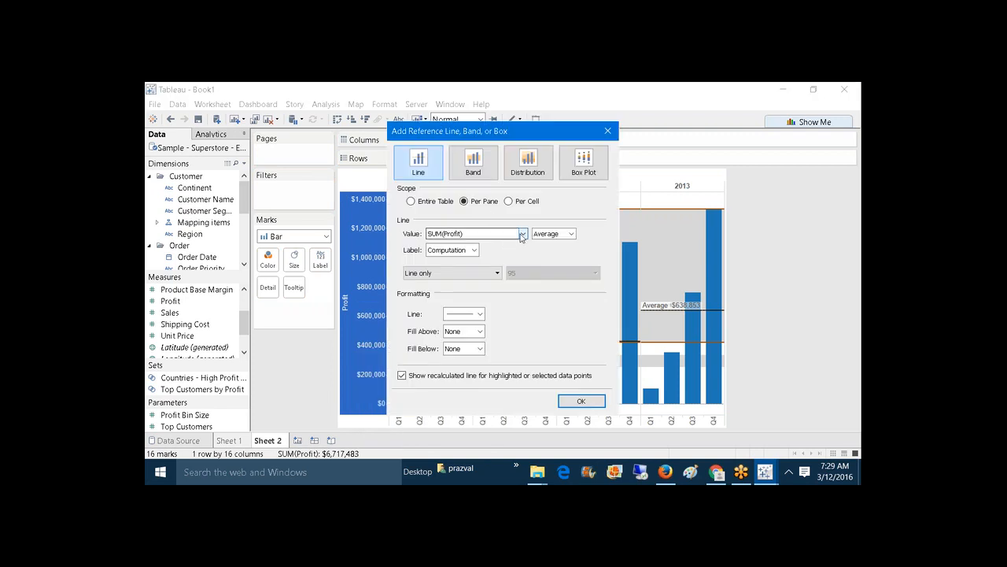
left_click(521, 236)
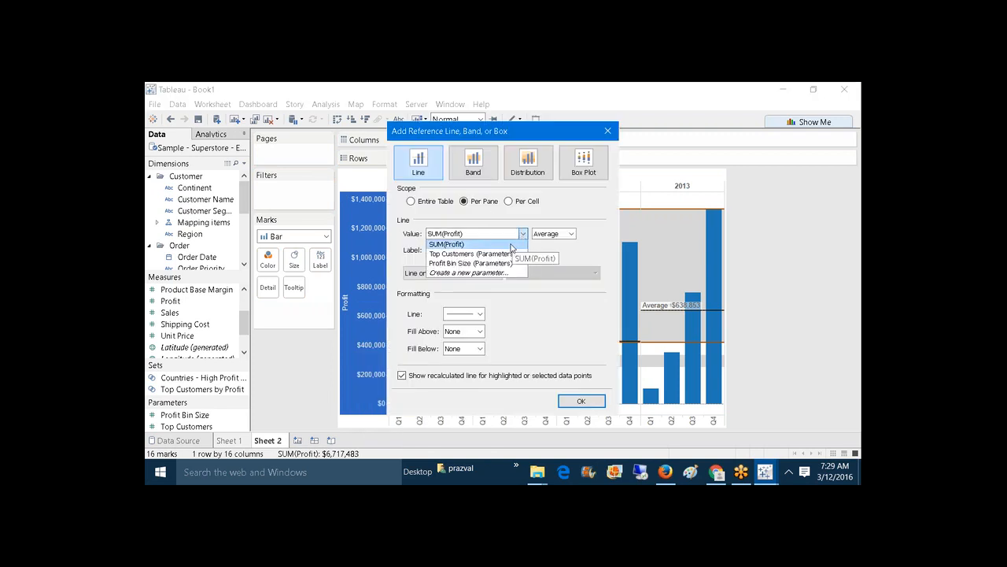
left_click(588, 405)
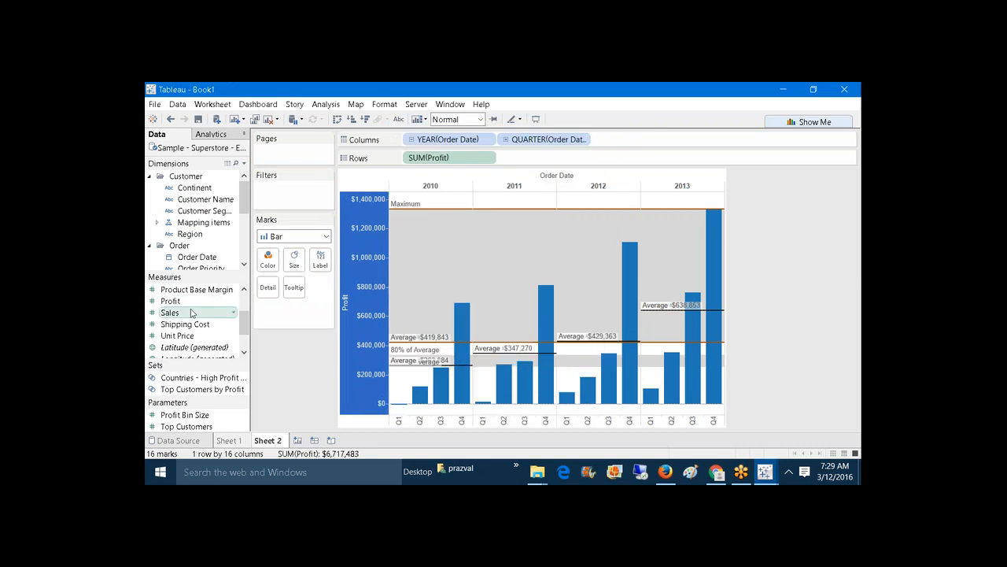
Put Sales back on the marks as detail and review the value choices for a new Profit reference line without adding one.
left_click_drag(191, 314, 271, 291)
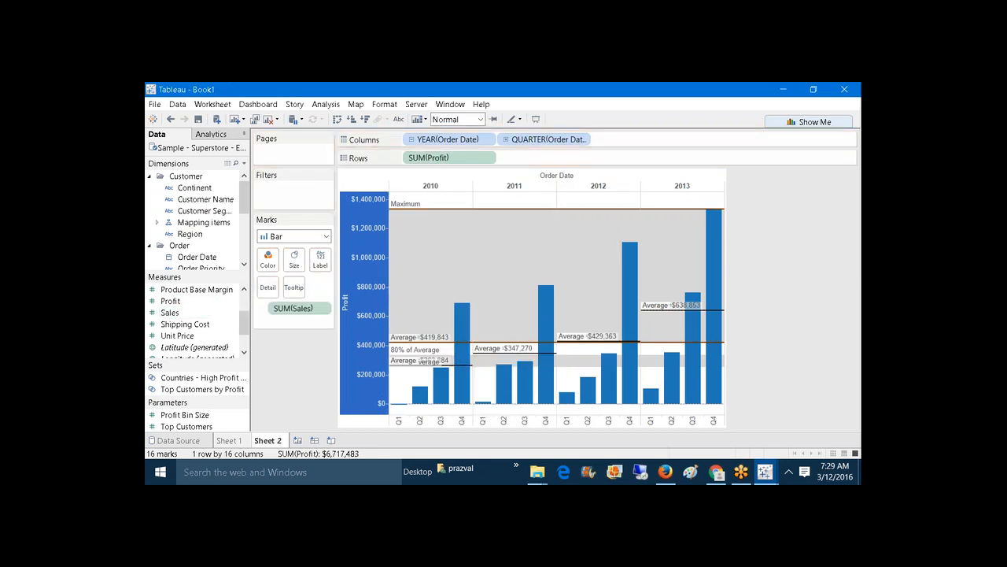
right_click(364, 288)
left_click(417, 384)
left_click(522, 233)
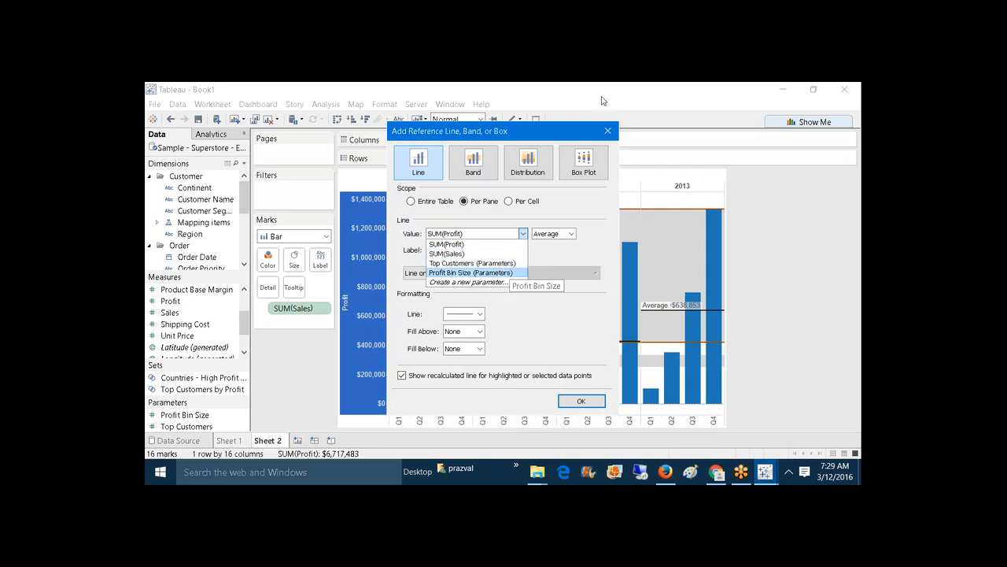
left_click(609, 130)
left_click(609, 130)
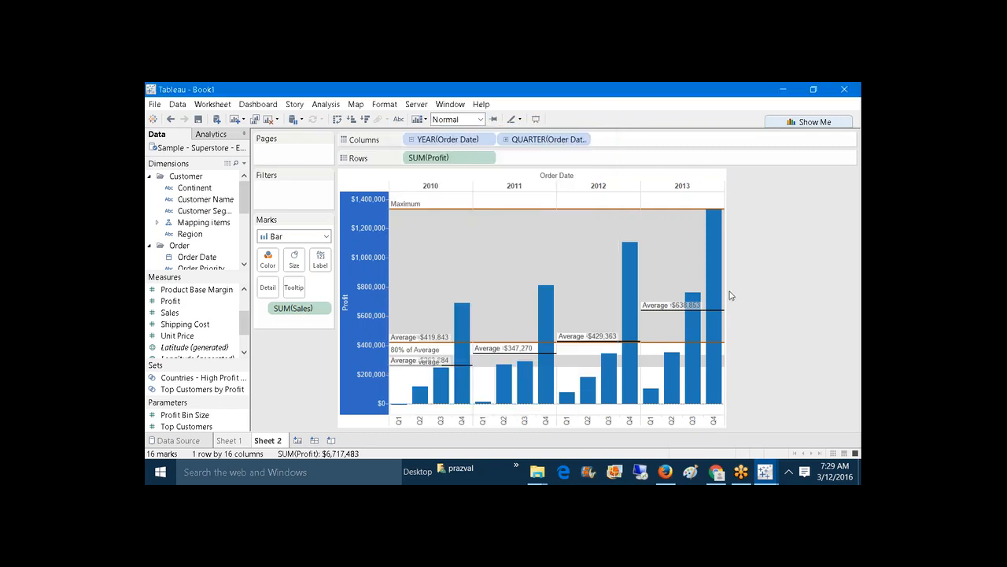
Return to the Order of Operations student copy workbook and add County_AVG and OverALL_Avg to the marks as detail.
mouse_move(775, 479)
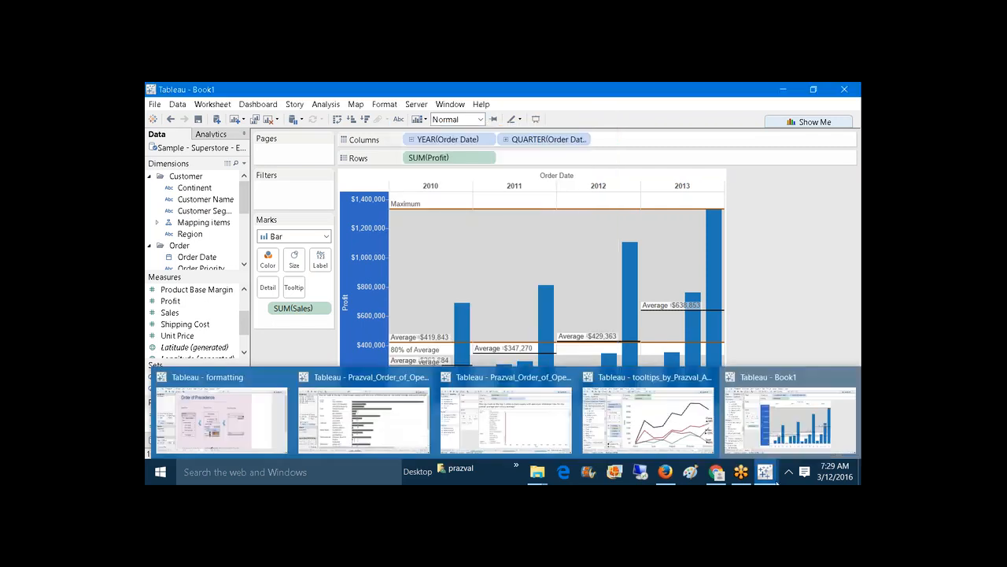
left_click(495, 386)
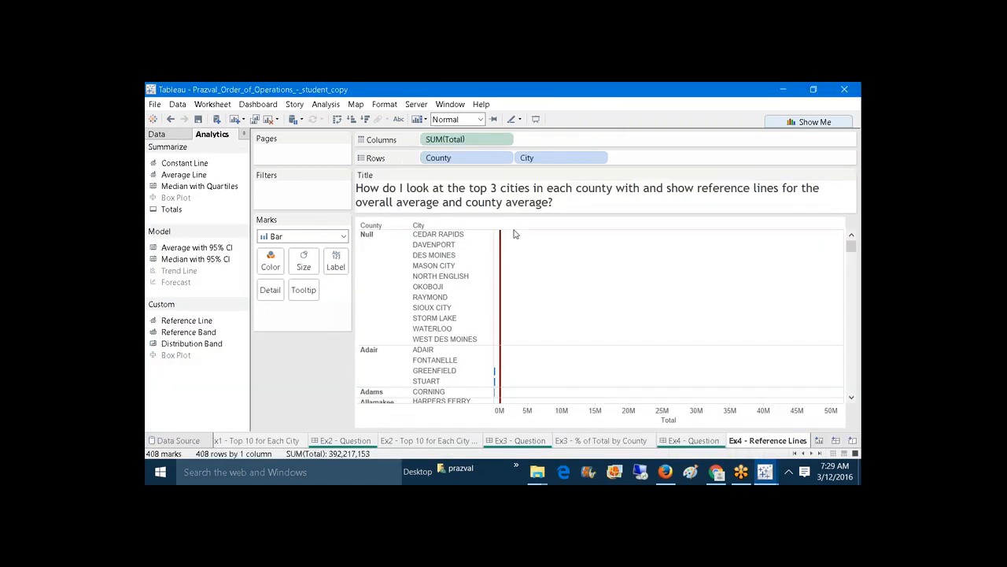
left_click(178, 135)
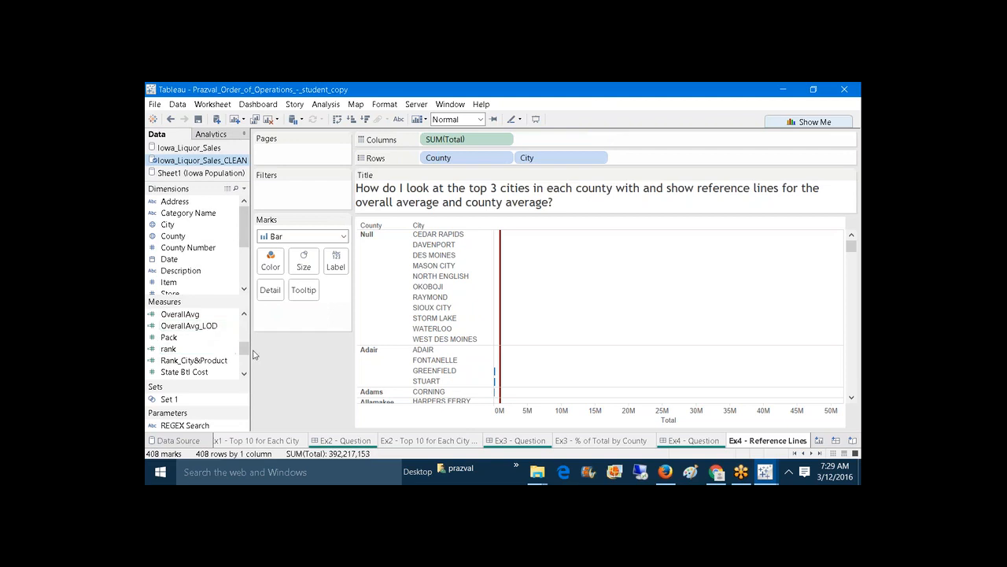
left_click_drag(244, 348, 243, 338)
left_click_drag(184, 360, 270, 289)
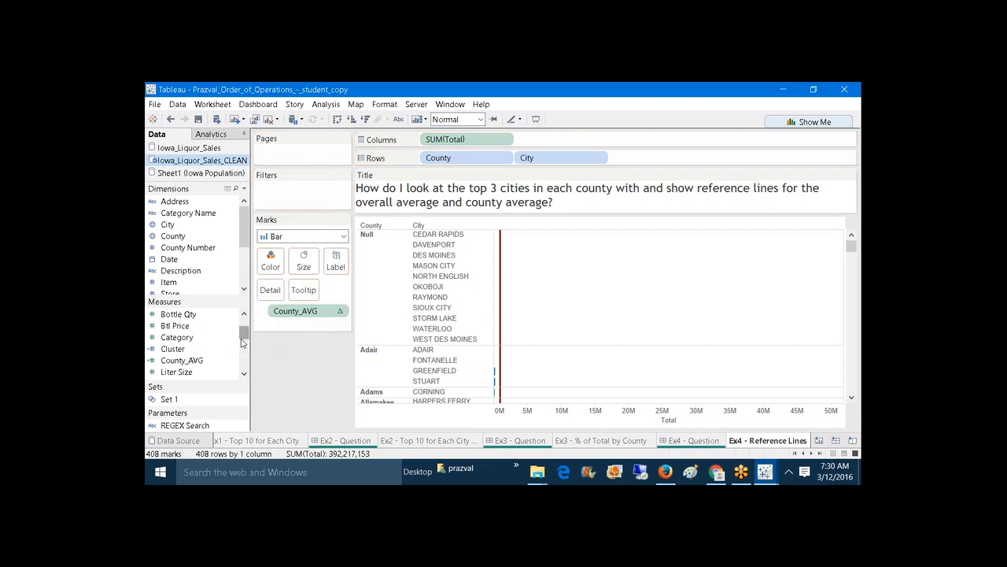
left_click_drag(242, 339, 267, 289)
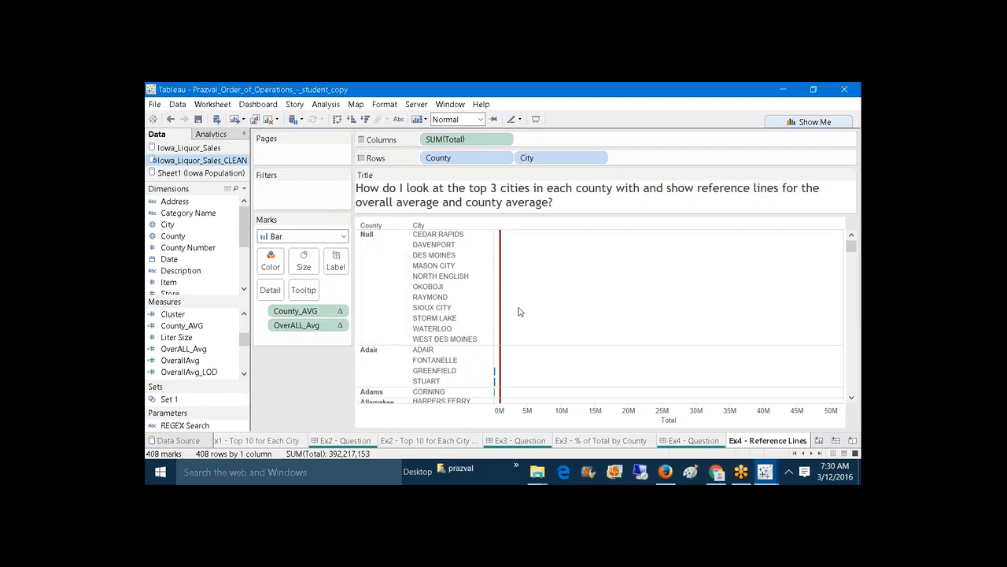
Edit the Total axis reference line to show the average of County_AVG per pane with a dashed line.
right_click(607, 421)
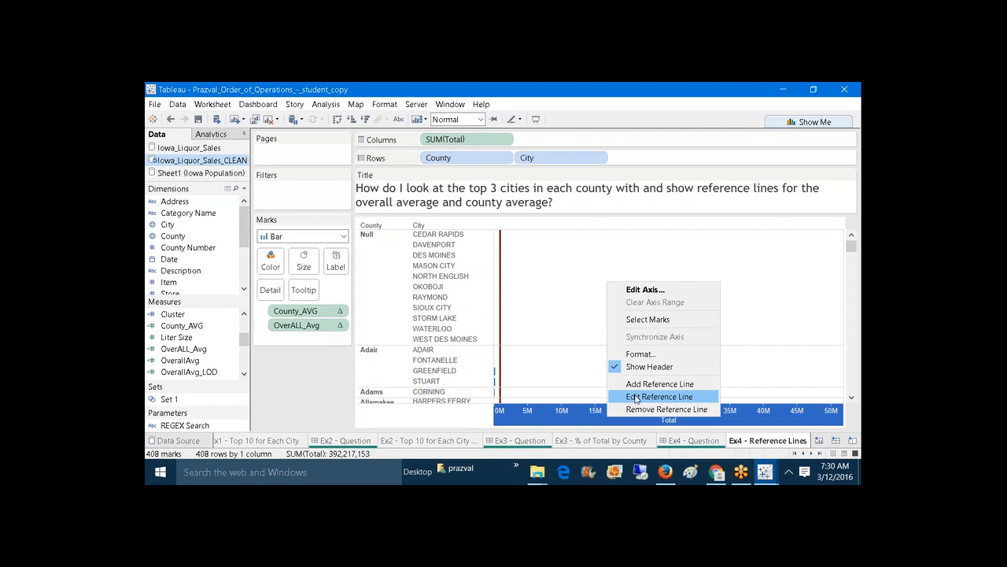
left_click(636, 397)
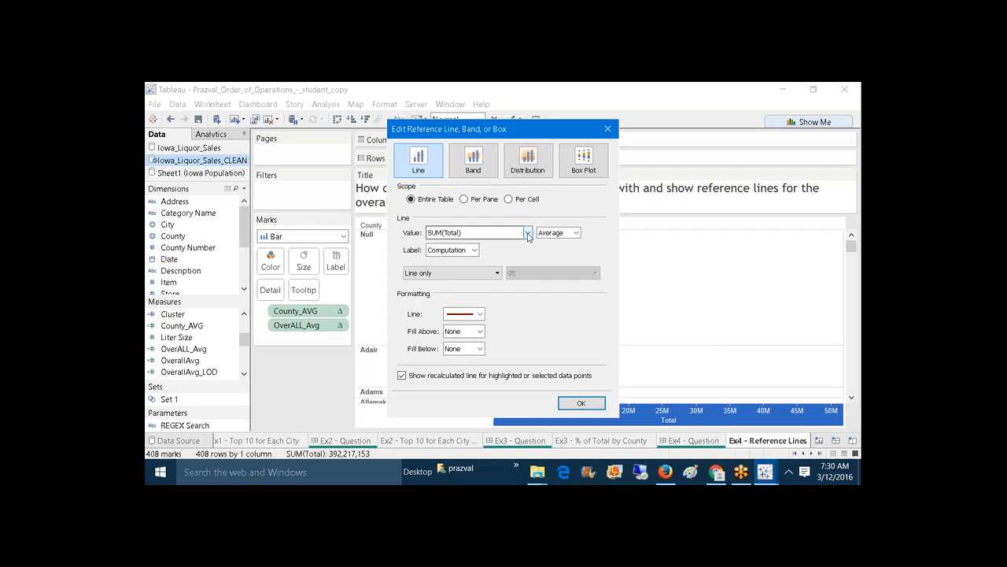
left_click(527, 233)
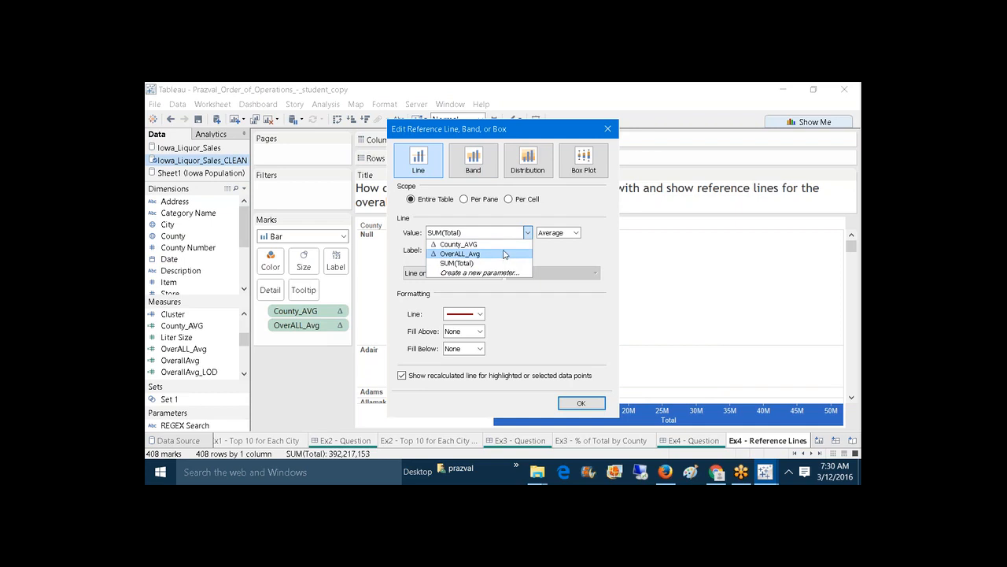
left_click(504, 247)
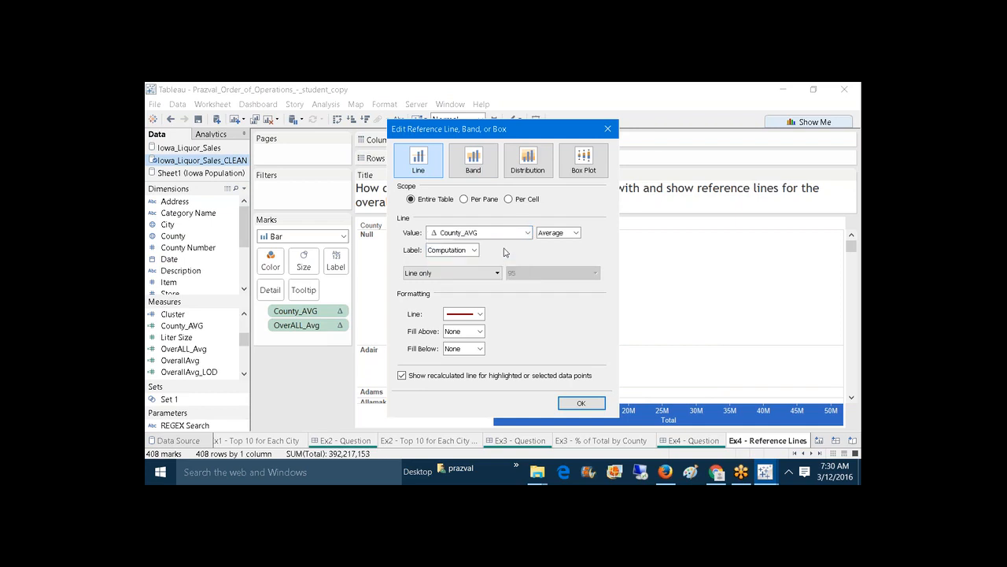
left_click(463, 199)
left_click(480, 314)
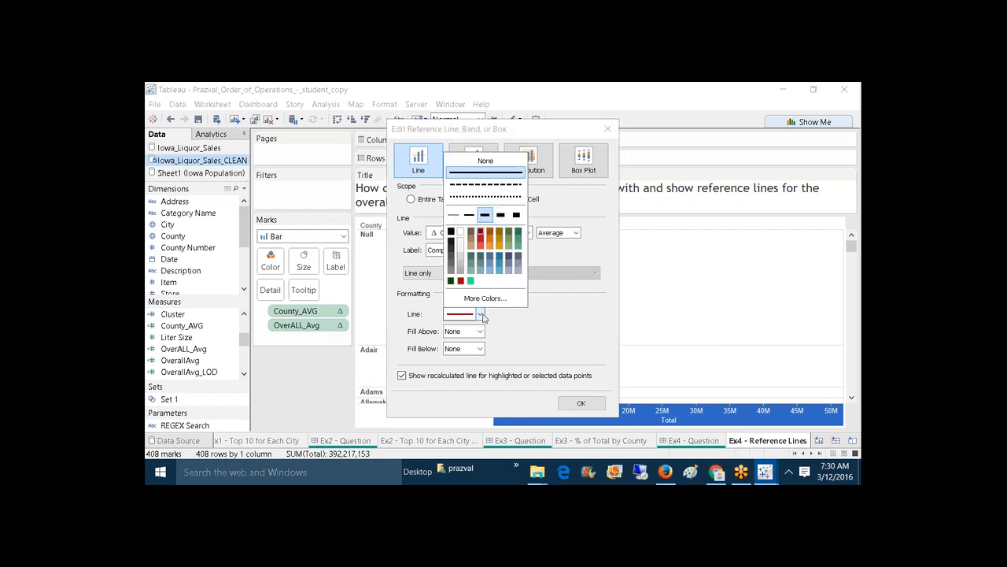
left_click(461, 185)
left_click(537, 335)
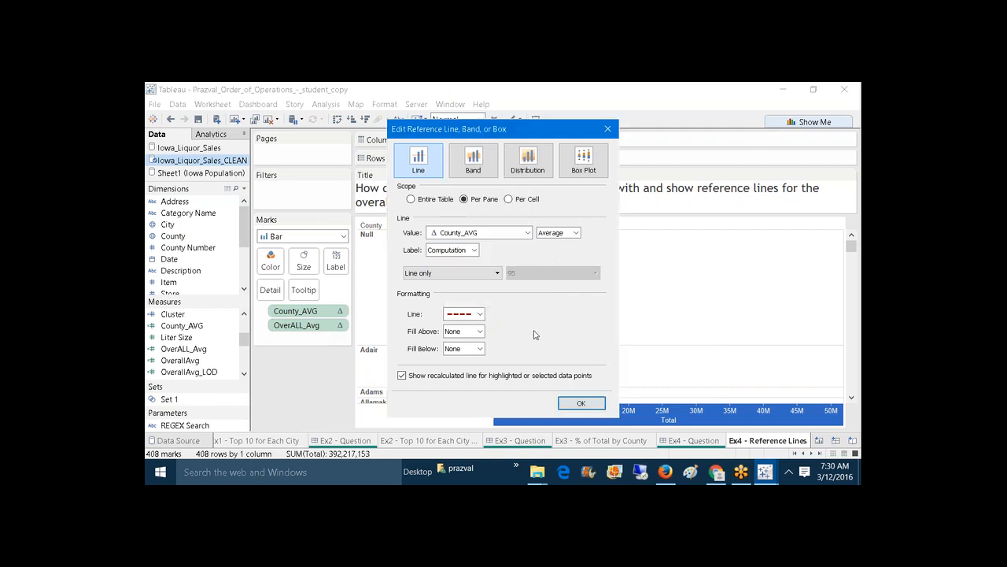
left_click(581, 404)
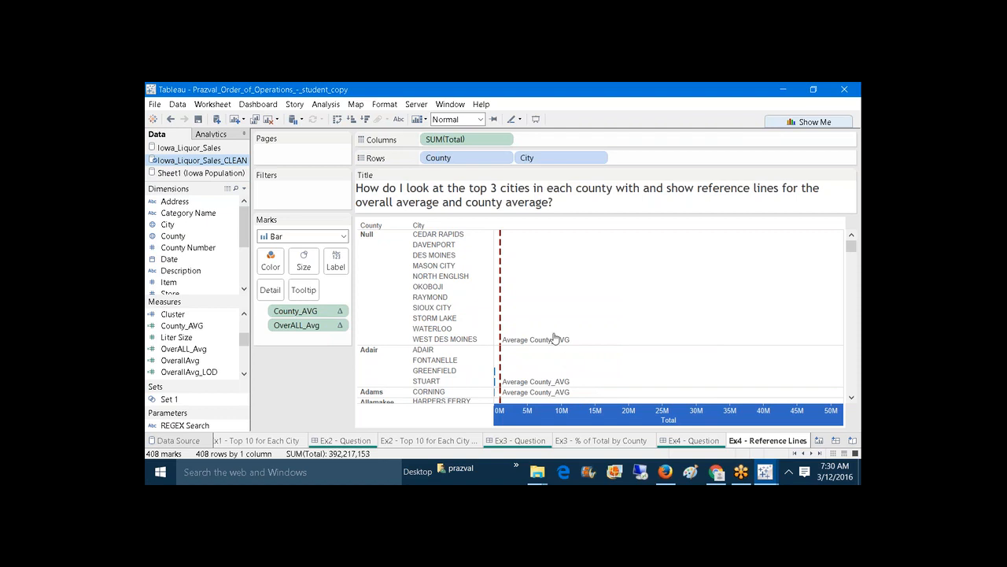
Give the County_AVG reference line a custom label reading <Computation>=<Value>.
right_click(547, 410)
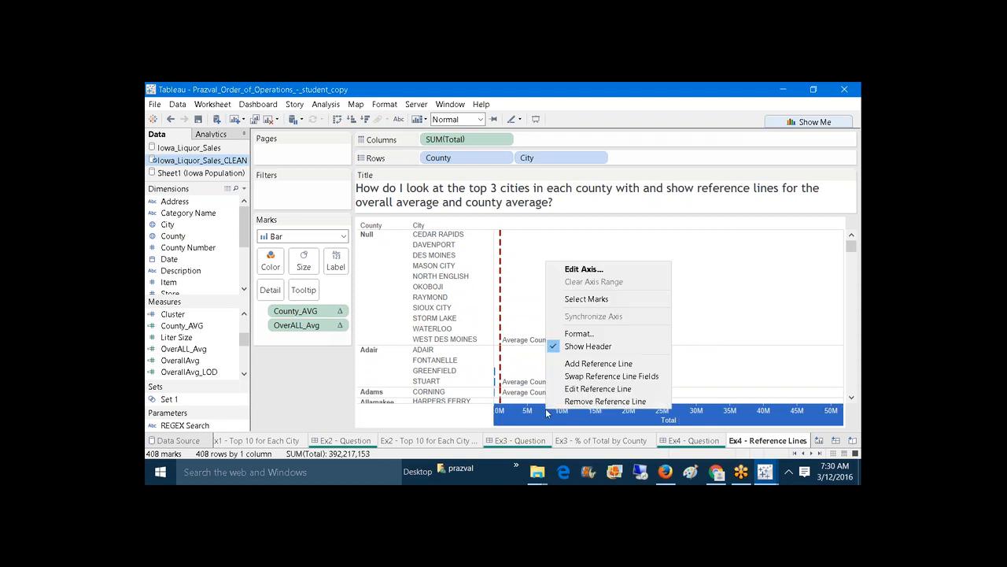
left_click(573, 391)
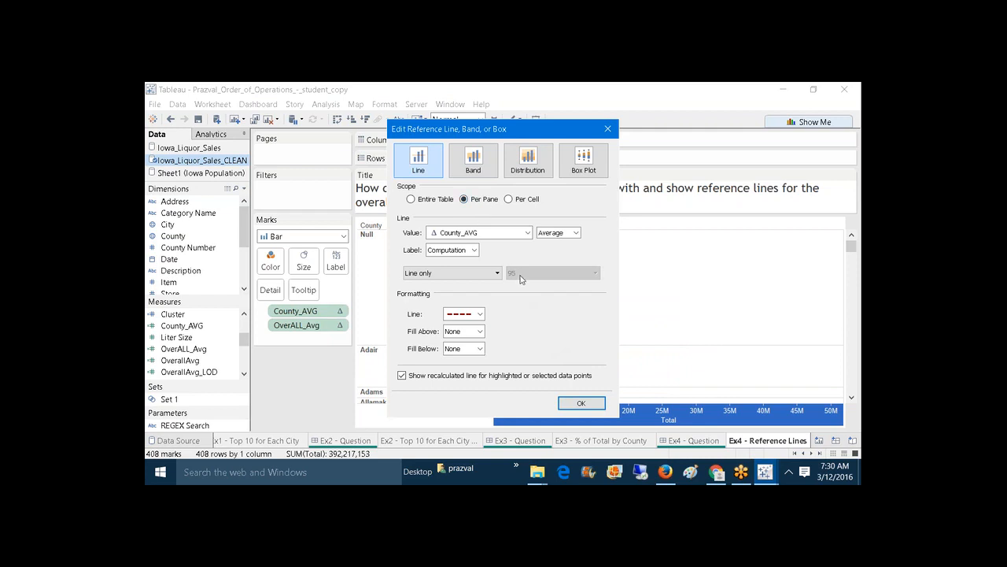
left_click(485, 273)
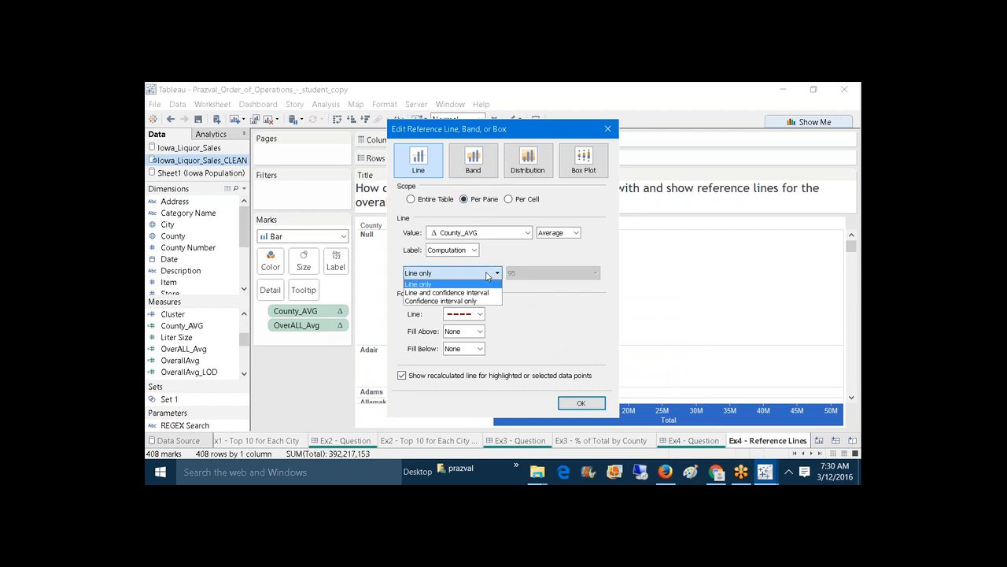
left_click(520, 303)
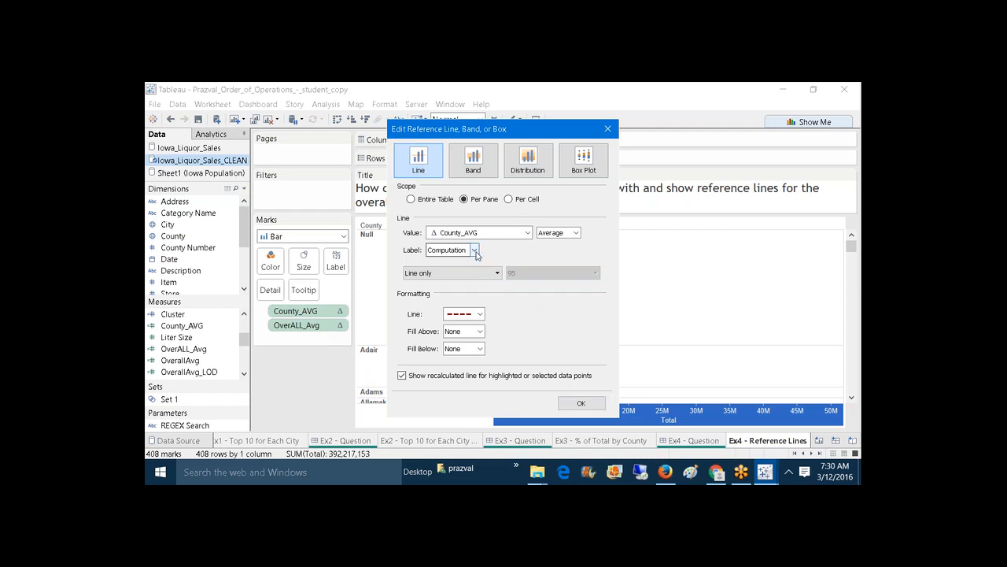
left_click(475, 251)
left_click(454, 293)
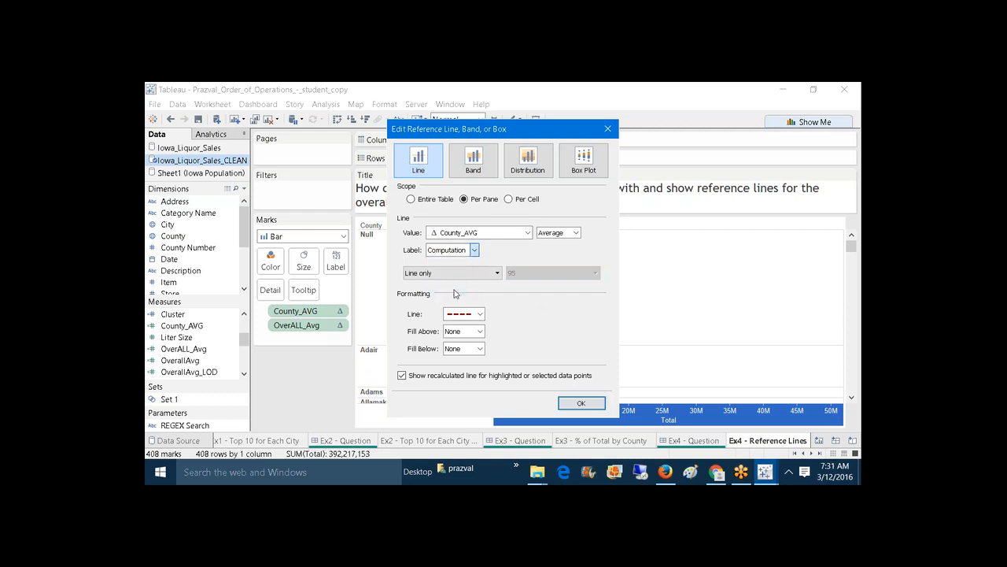
left_click(563, 250)
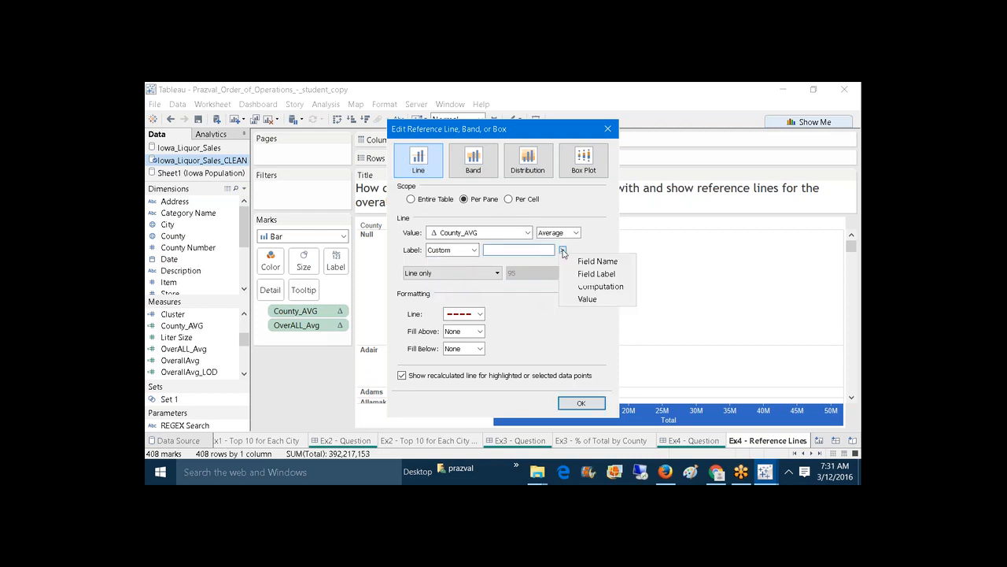
left_click(596, 286)
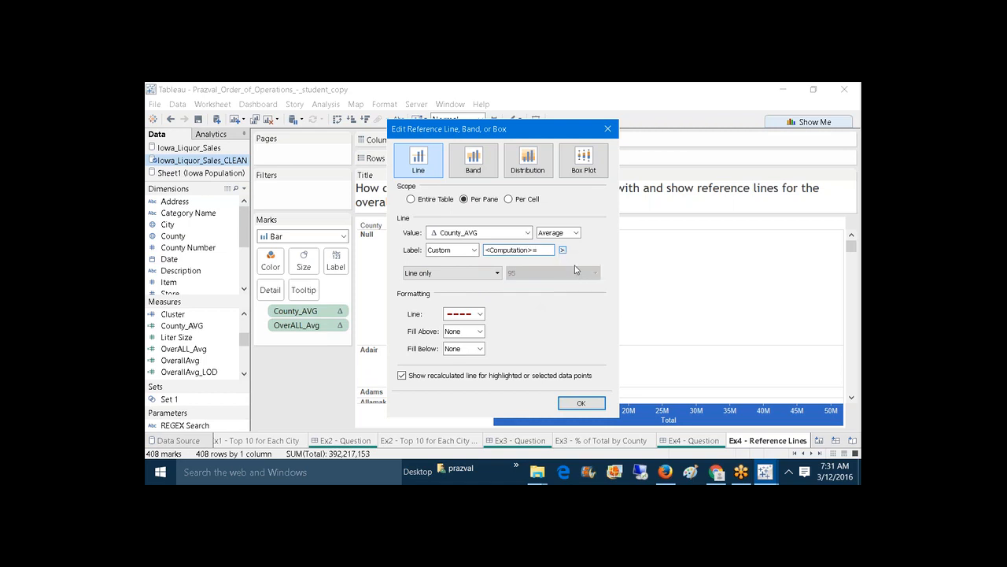
left_click(562, 250)
left_click(585, 301)
left_click(589, 403)
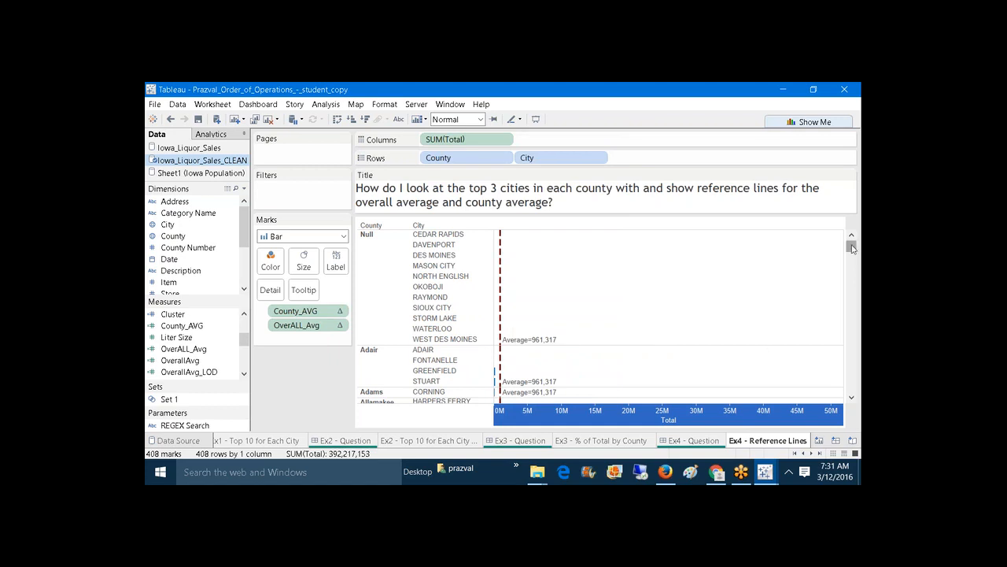
Set the County_AVG table calculation on the marks to compute using Pane (Down).
mouse_move(853, 249)
left_mouse_down()
mouse_move(852, 273)
mouse_move(852, 244)
left_mouse_up()
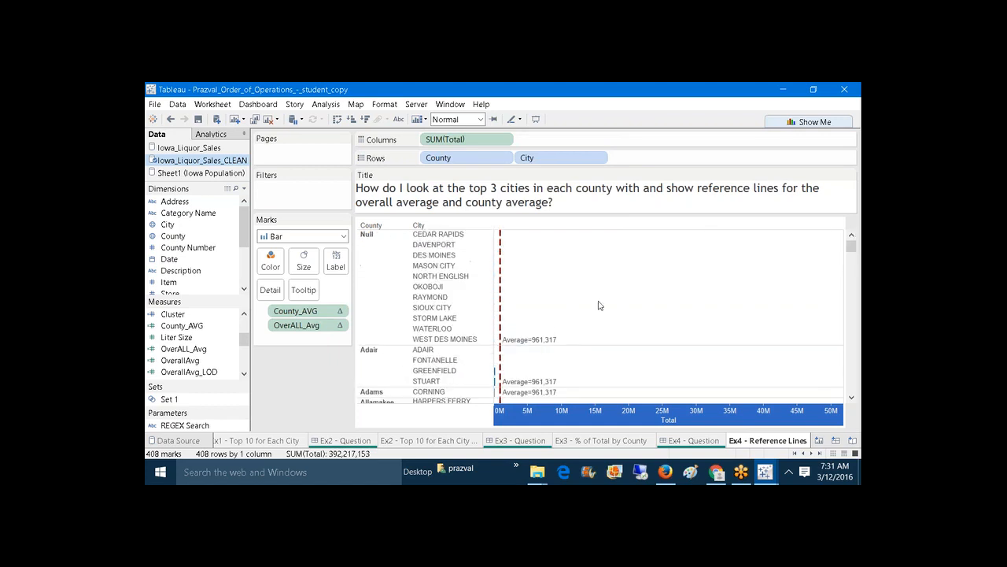
right_click(314, 312)
mouse_move(415, 447)
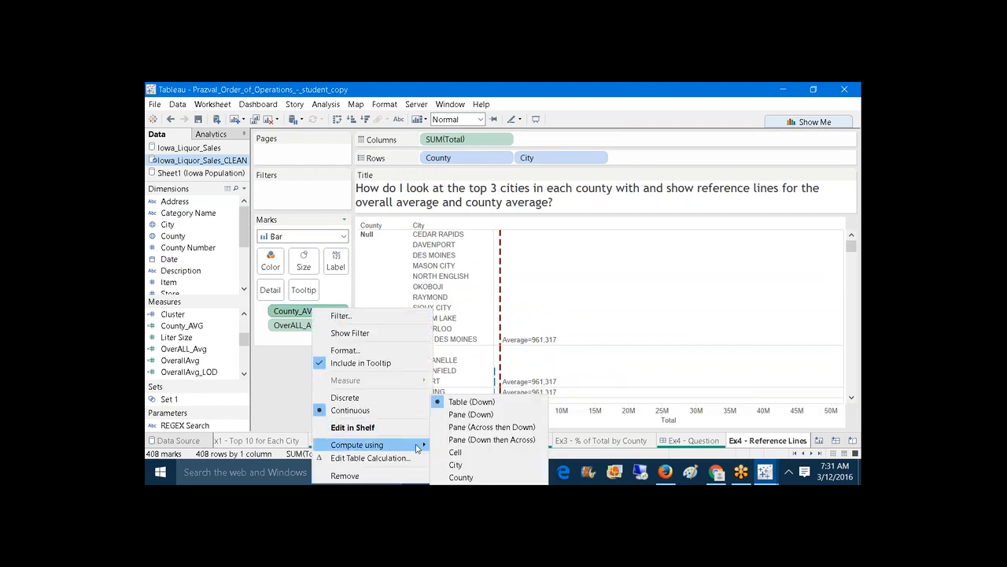
left_click(471, 415)
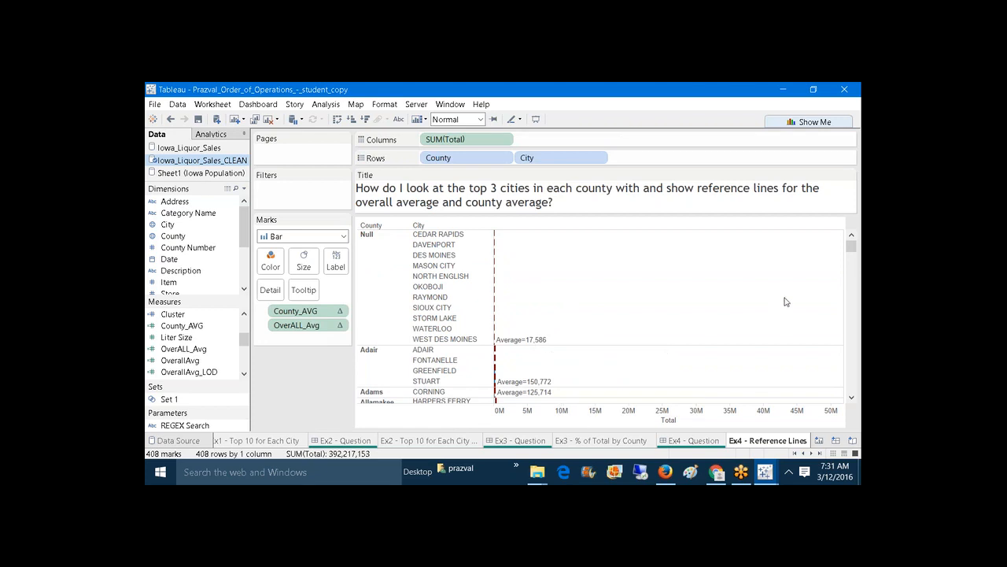
mouse_move(849, 246)
left_mouse_down()
mouse_move(860, 330)
mouse_move(860, 247)
left_mouse_up()
Begin a second reference line on the Total axis, using the average of OverALL_Avg across the entire table.
right_click(610, 411)
left_click(629, 364)
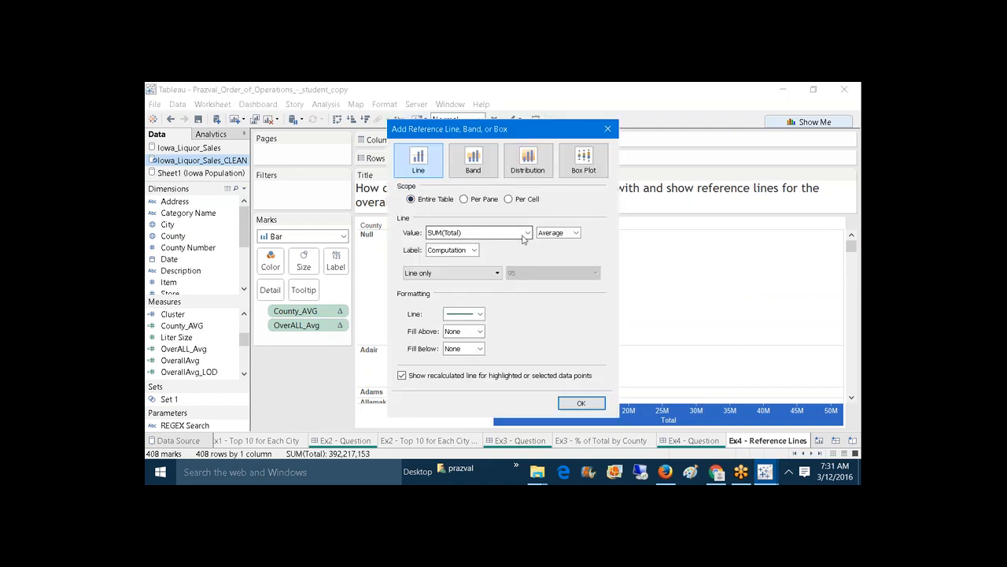
left_click(525, 233)
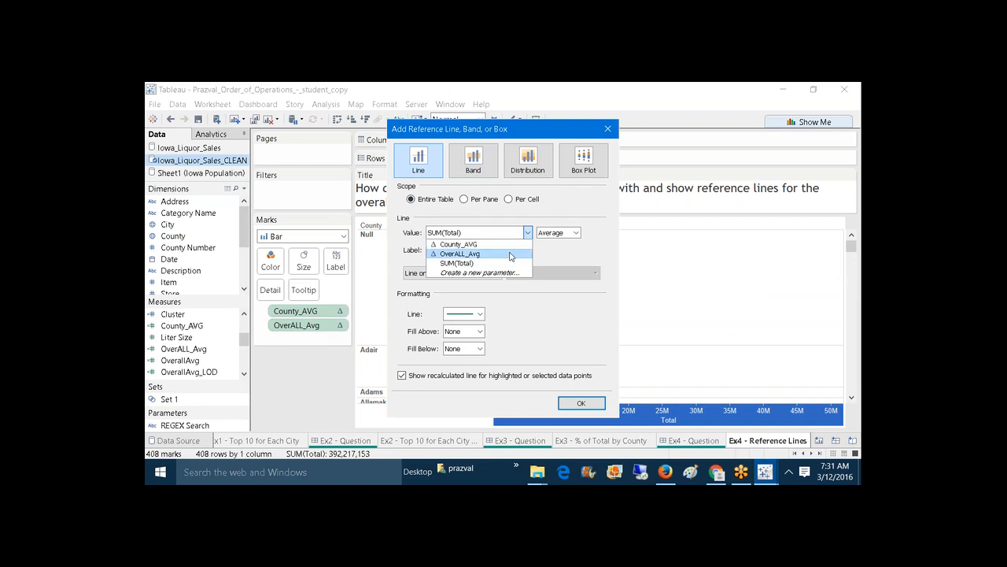
left_click(510, 255)
Give the OverALL_Avg line the custom label <Computation>=<Value>, accept it, and inspect the average lines in the chart.
left_click(474, 250)
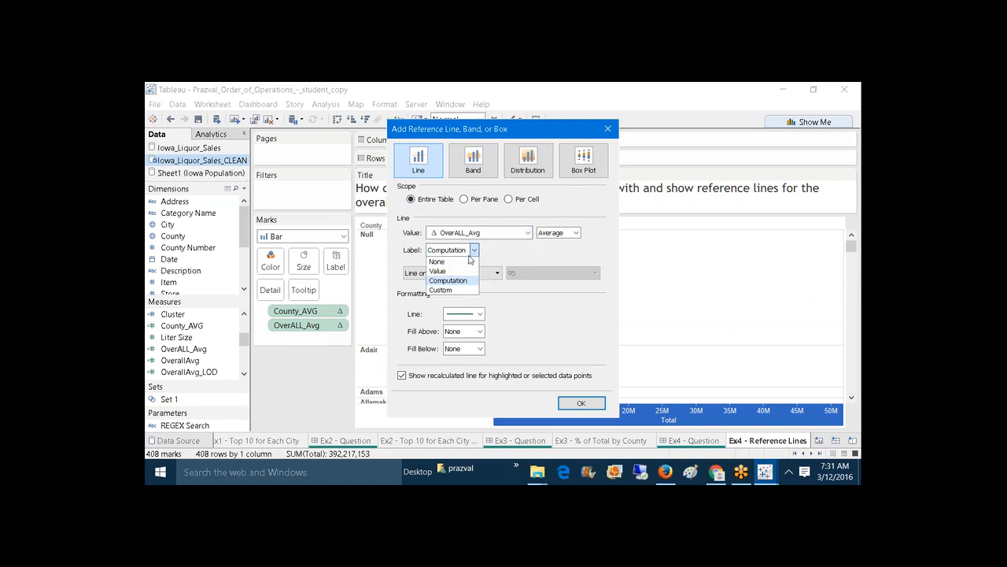
left_click(454, 280)
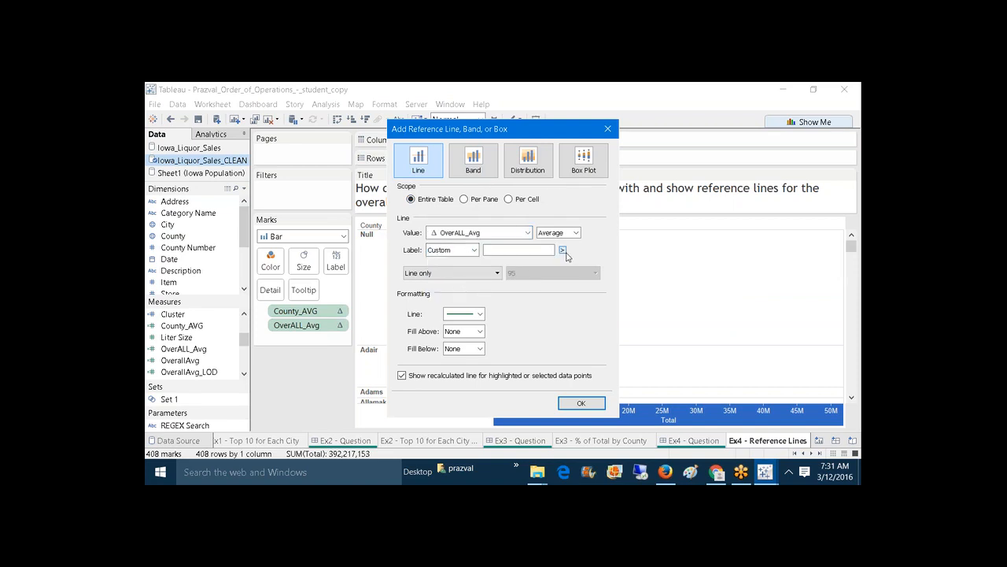
left_click(563, 250)
left_click(572, 286)
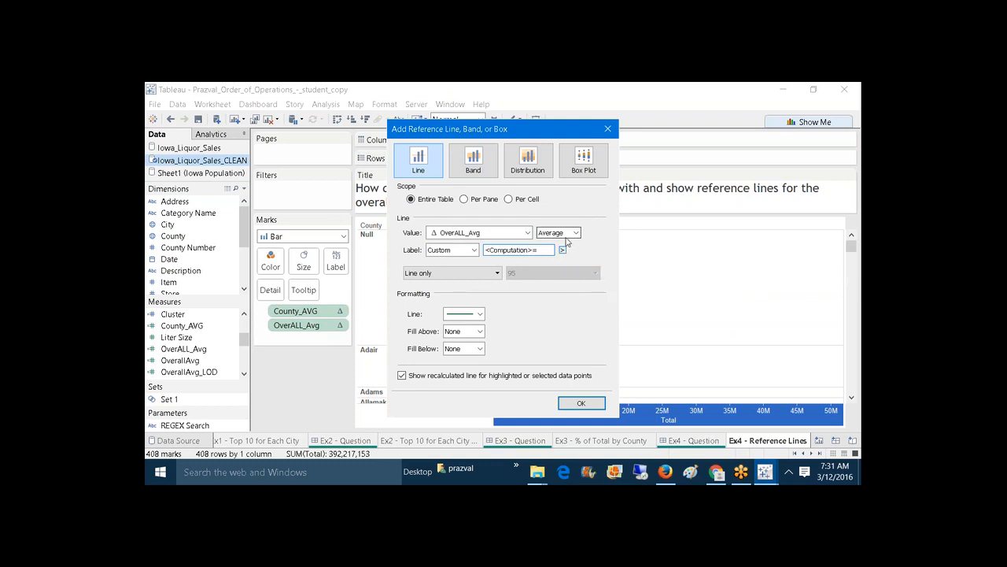
left_click(562, 250)
left_click(570, 300)
left_click(580, 403)
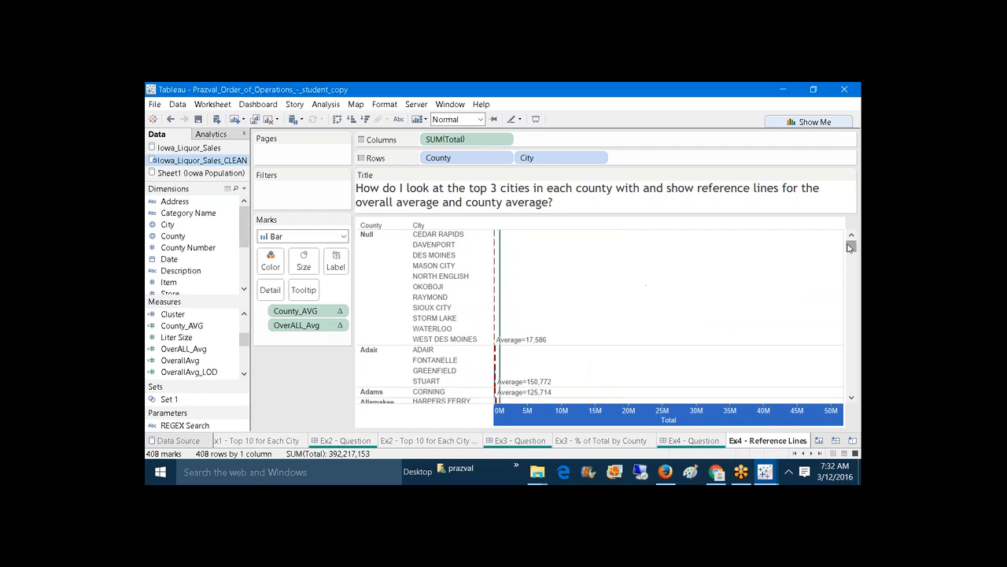
left_click_drag(850, 248, 830, 227)
mouse_move(504, 289)
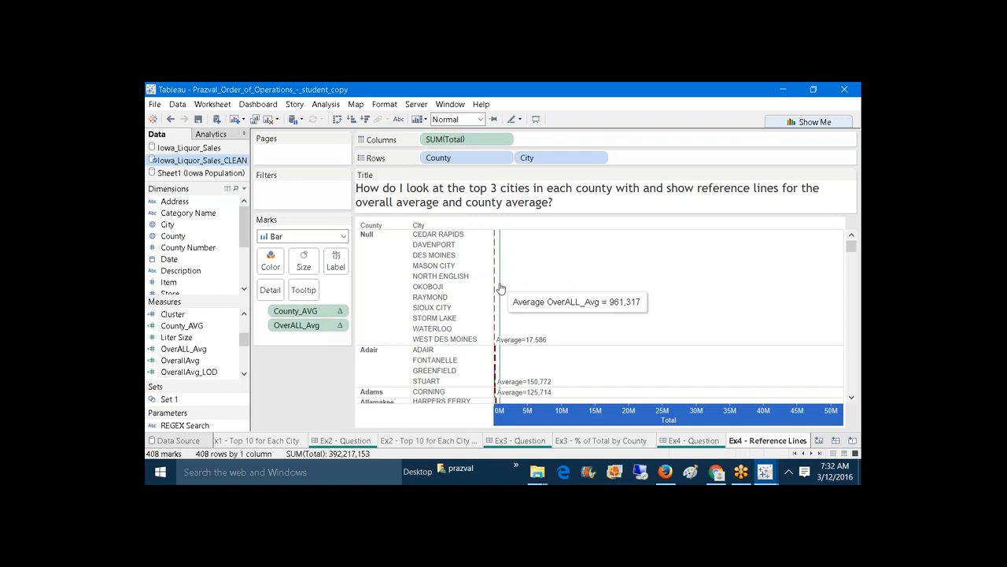
left_click(501, 288)
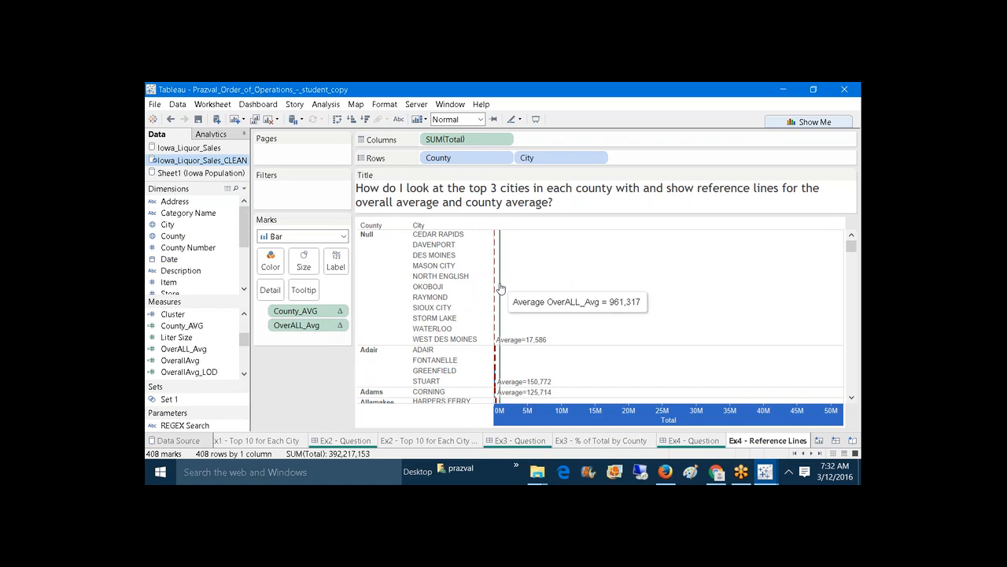
left_click(543, 255)
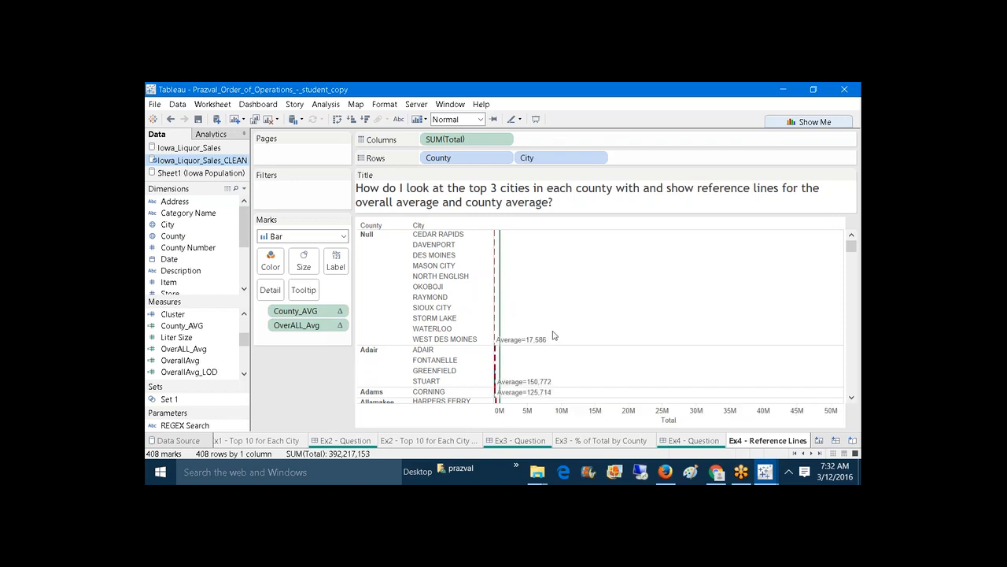
mouse_move(531, 347)
Add rank to Rows and set its advanced table calculation to address County first and City second.
left_click_drag(244, 338, 229, 355)
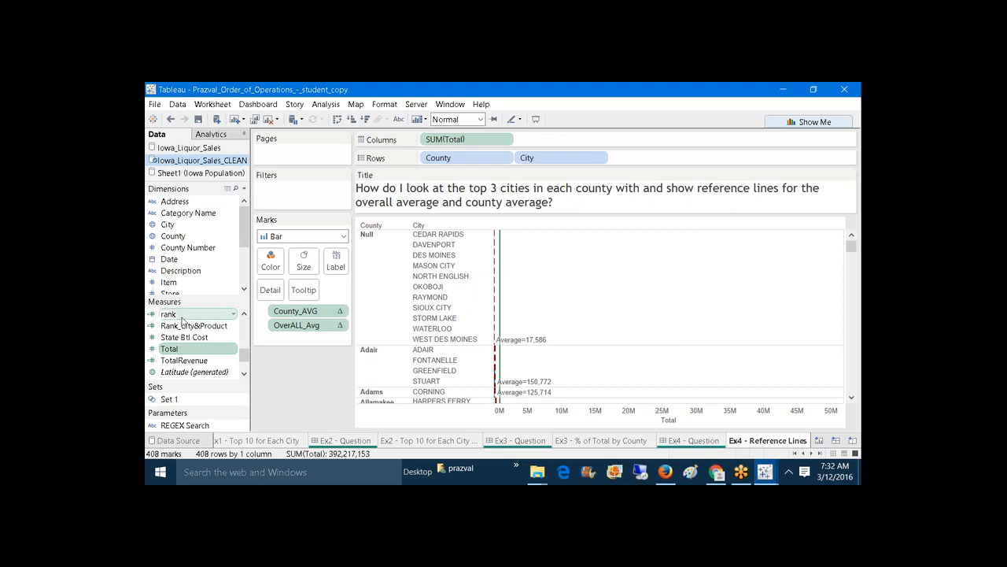
left_click_drag(181, 320, 669, 158)
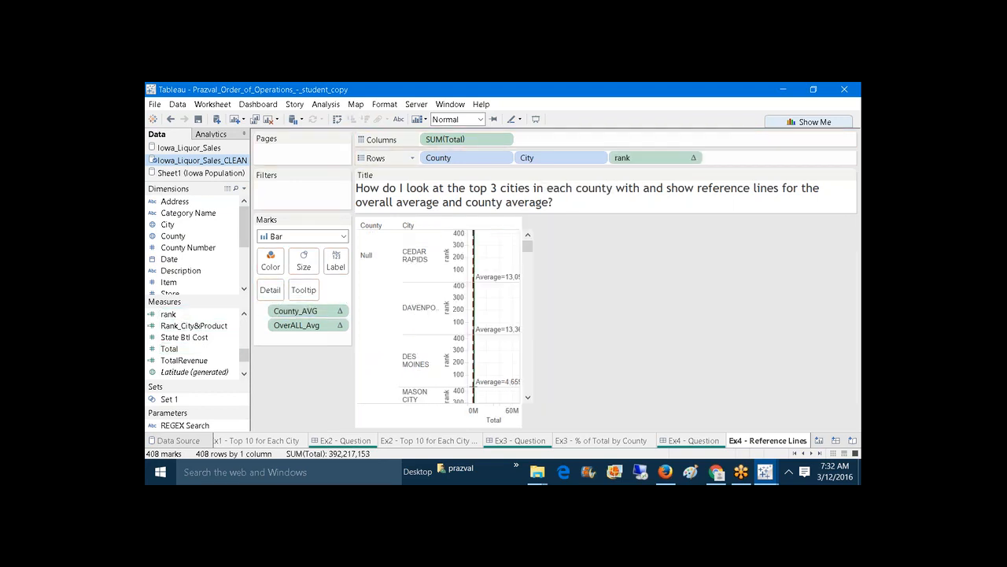
right_click(646, 157)
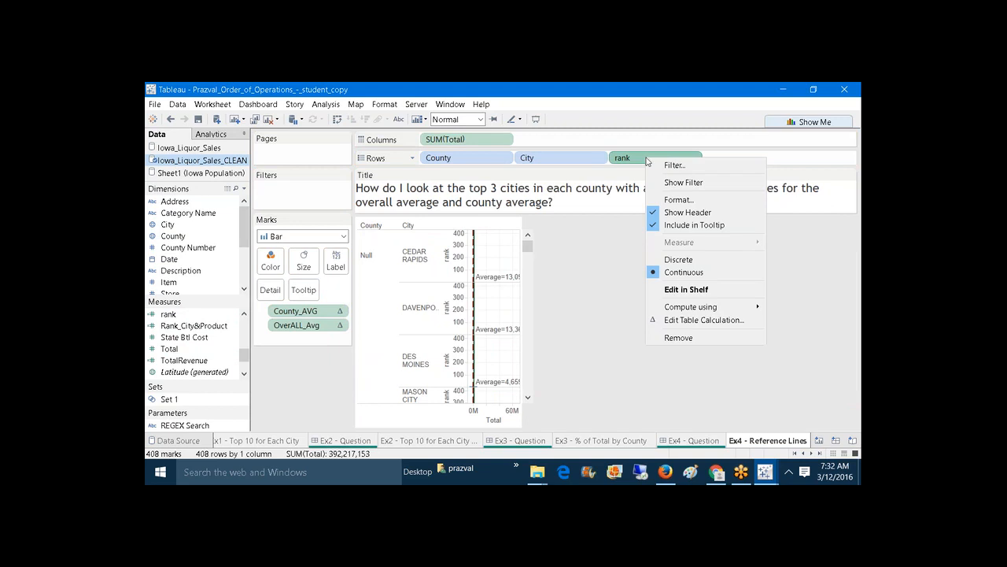
left_click(704, 320)
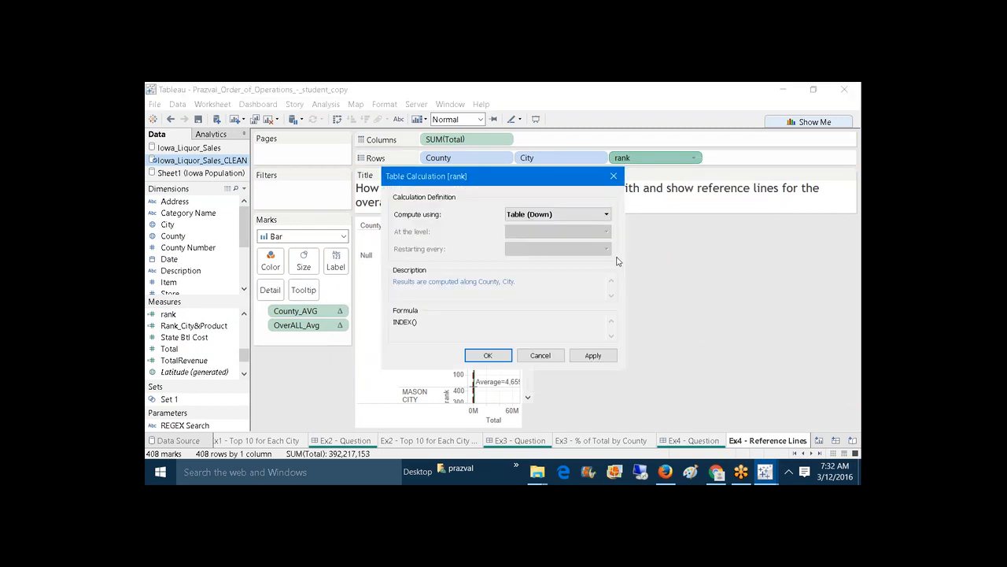
left_click(603, 214)
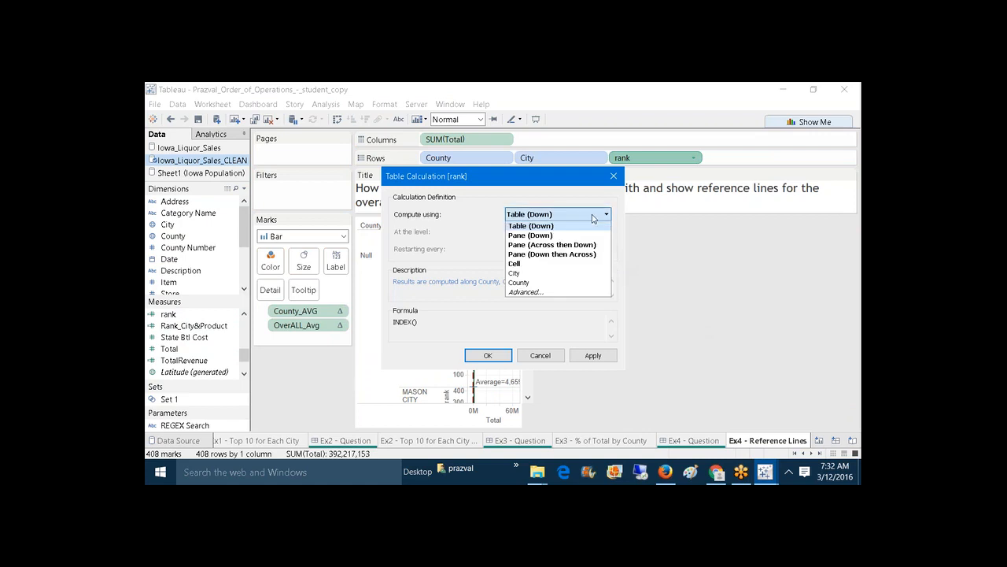
left_click(565, 293)
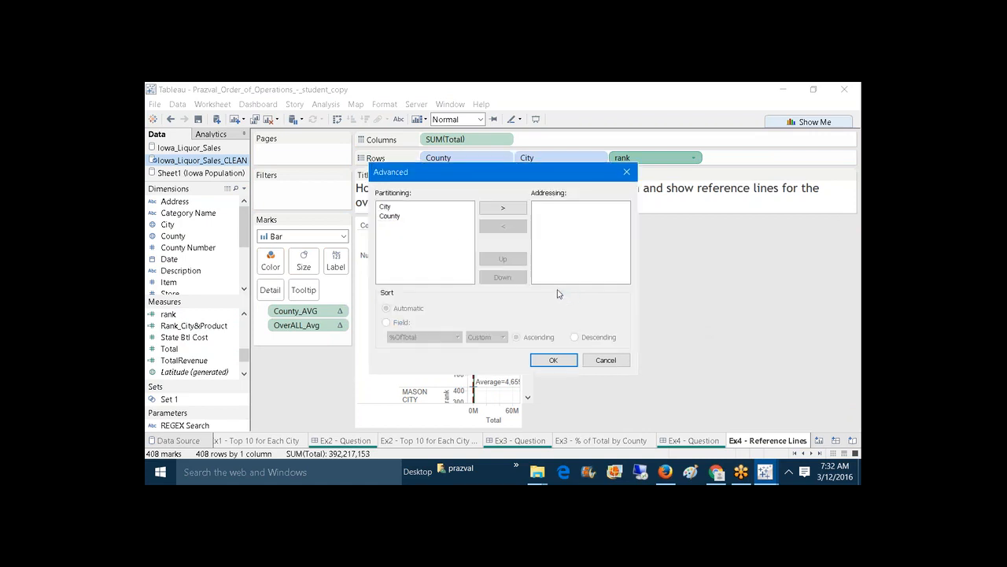
left_click(405, 217)
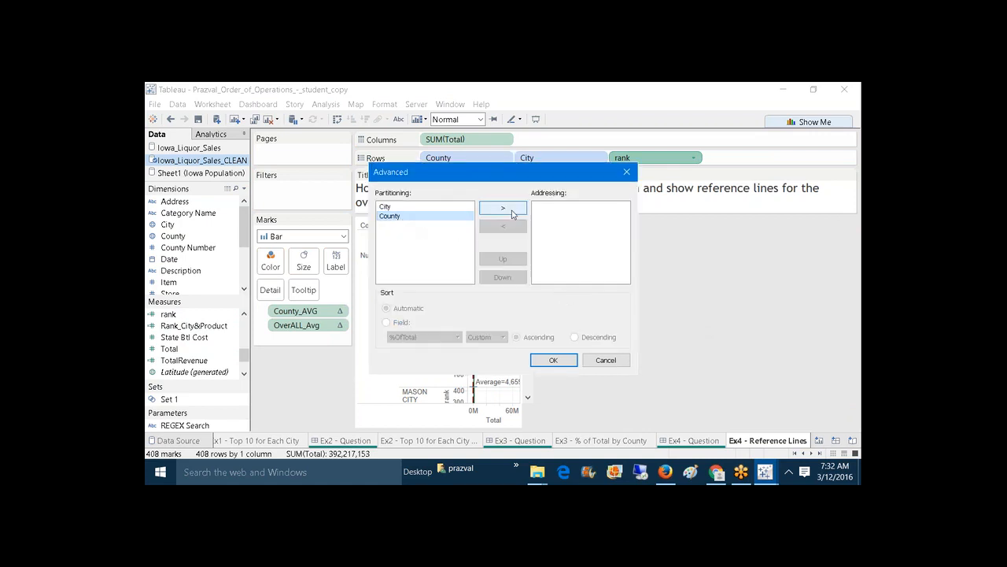
left_click(503, 210)
left_click(507, 209)
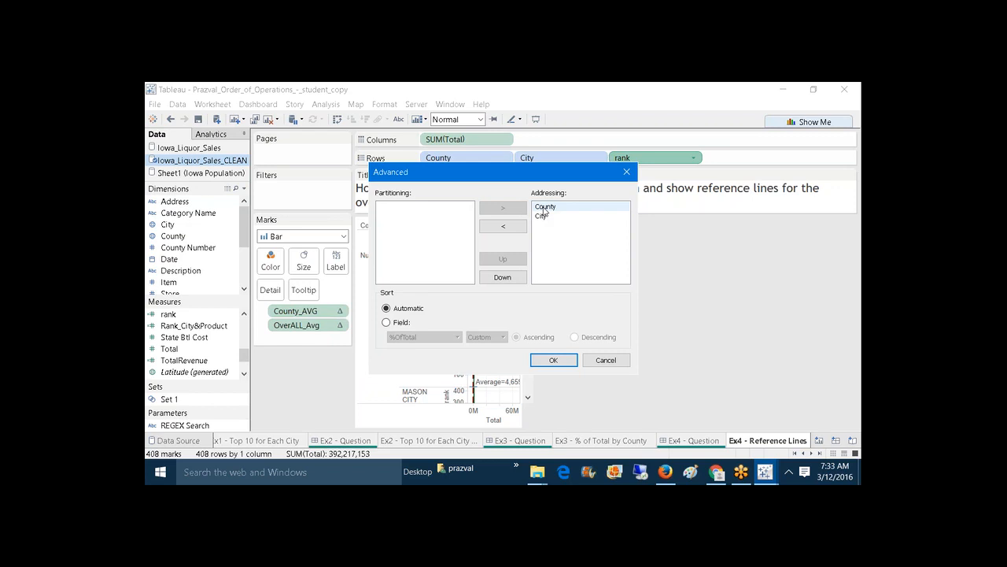
Sort the rank calculation's addressing by the Sum of Total in descending order and accept the advanced settings.
left_click(402, 324)
left_click(438, 337)
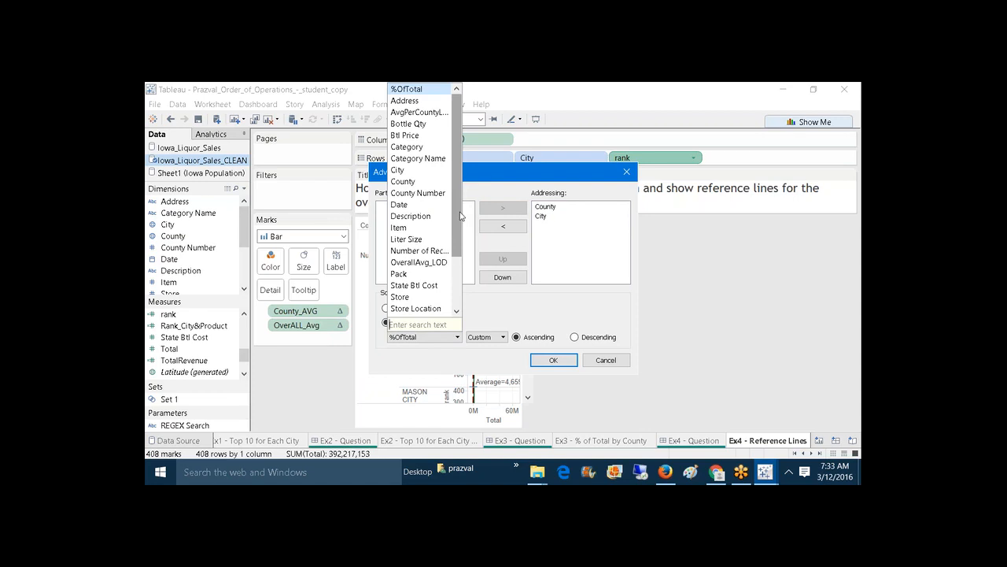
left_click_drag(461, 215, 466, 297)
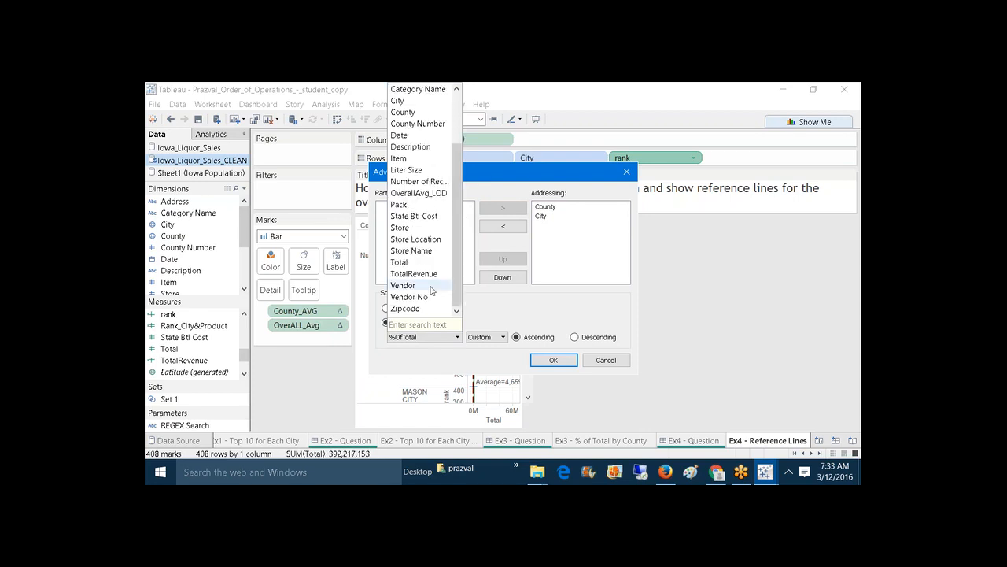
left_click(406, 263)
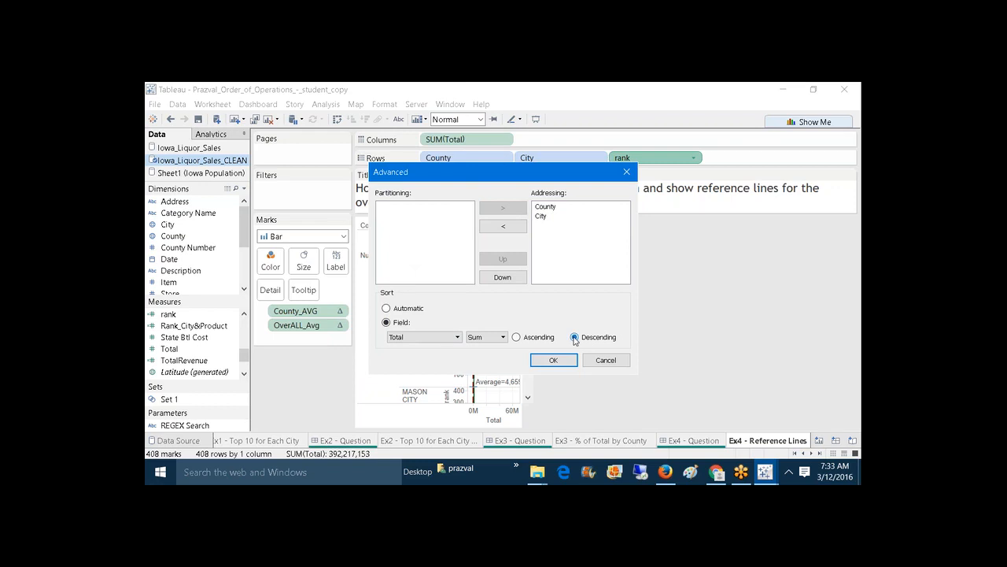
left_click(554, 358)
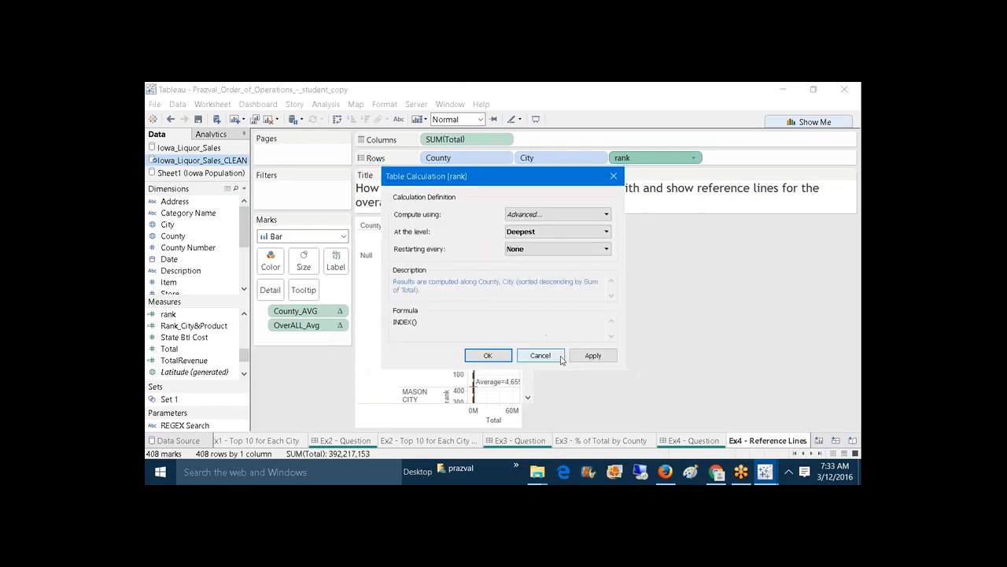
Restart the rank calculation every County, apply it, and convert rank on Rows to discrete.
left_click(569, 250)
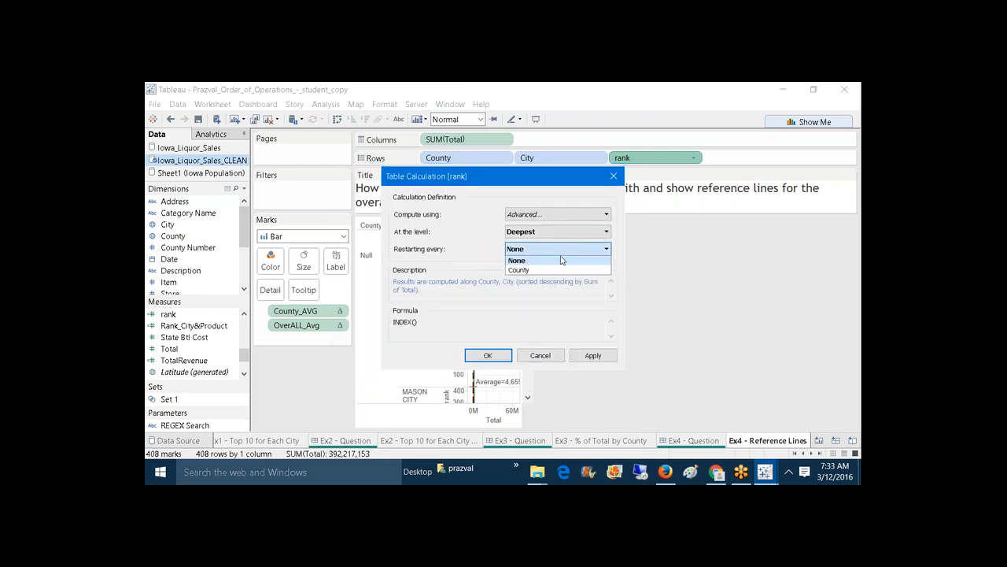
left_click(553, 271)
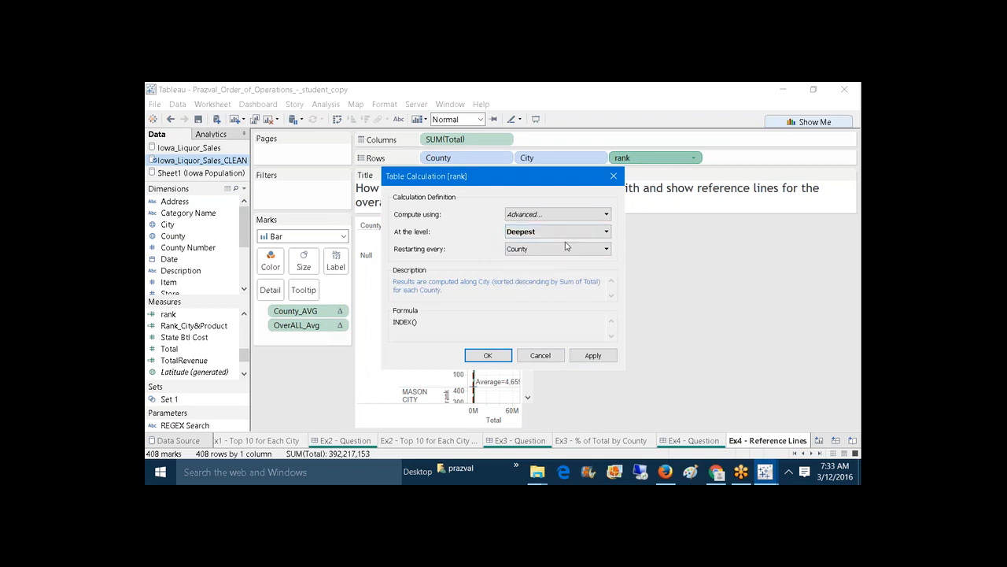
left_click(595, 355)
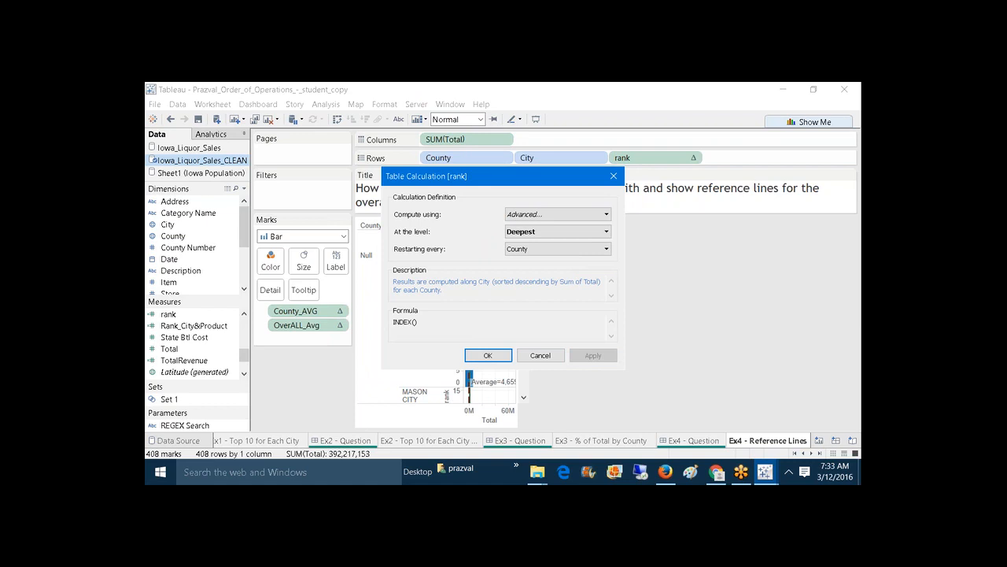
left_click(487, 356)
right_click(648, 161)
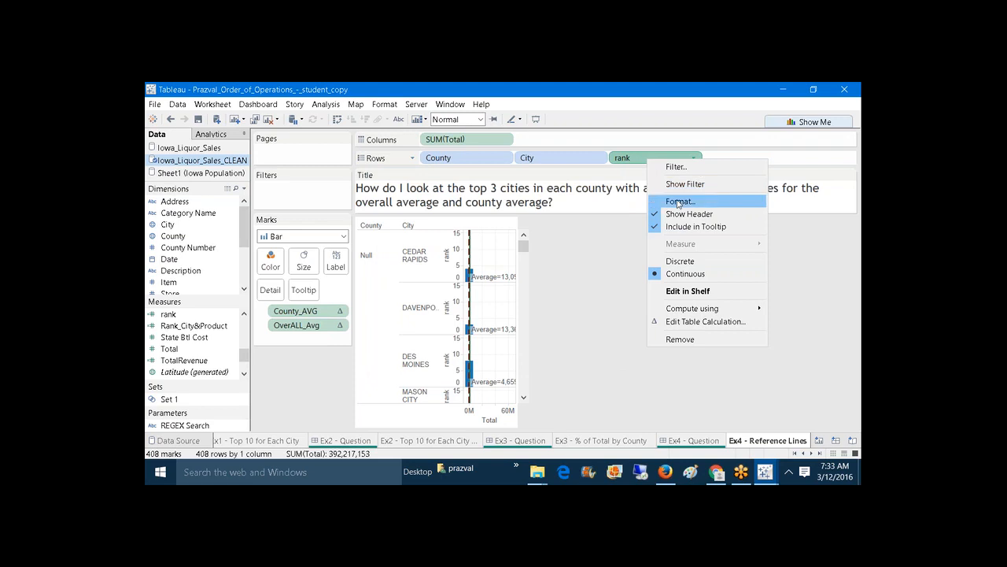
left_click(689, 260)
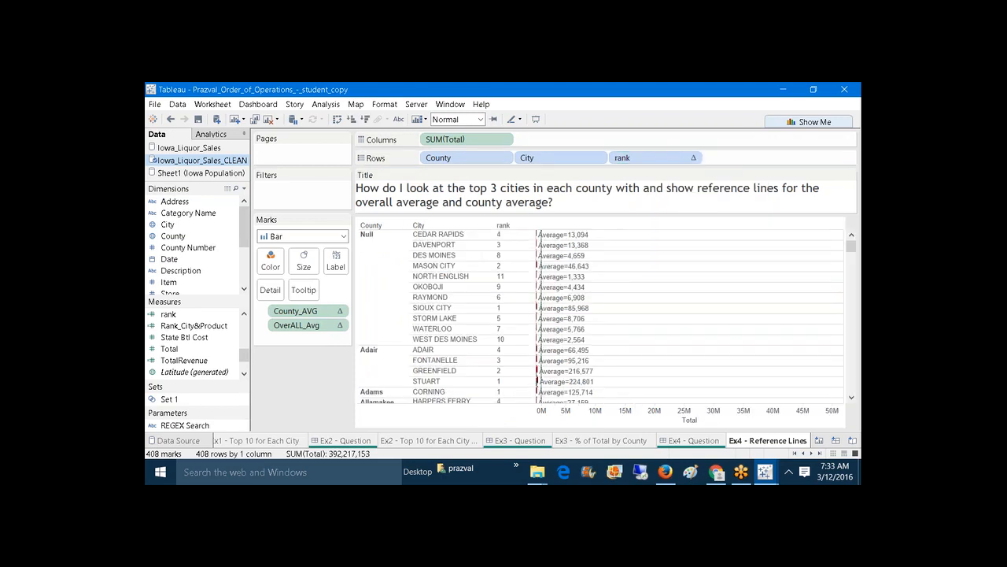
Show the rank filter and keep only ranks 1, 2 and 3.
right_click(649, 160)
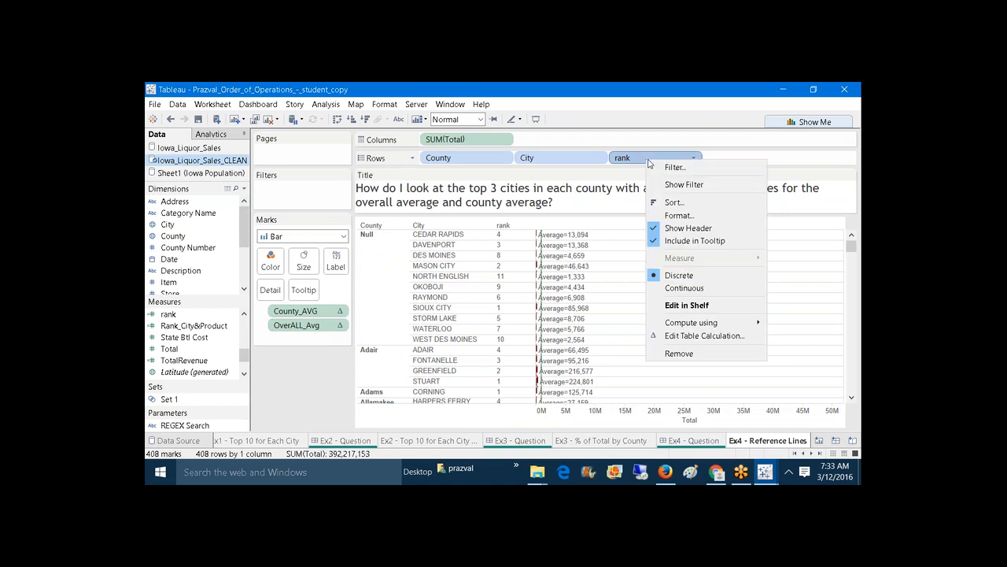
left_click(670, 184)
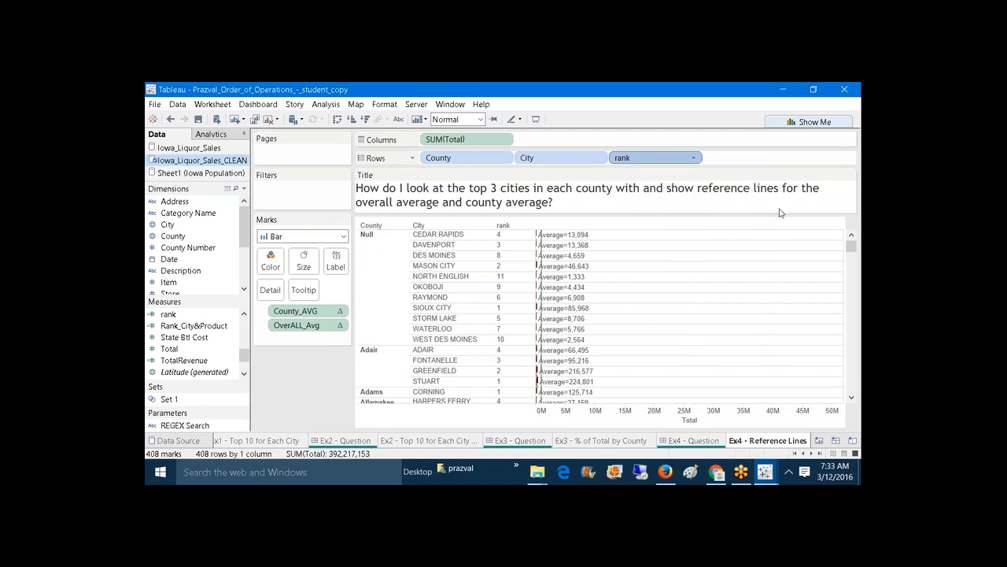
left_click(784, 236)
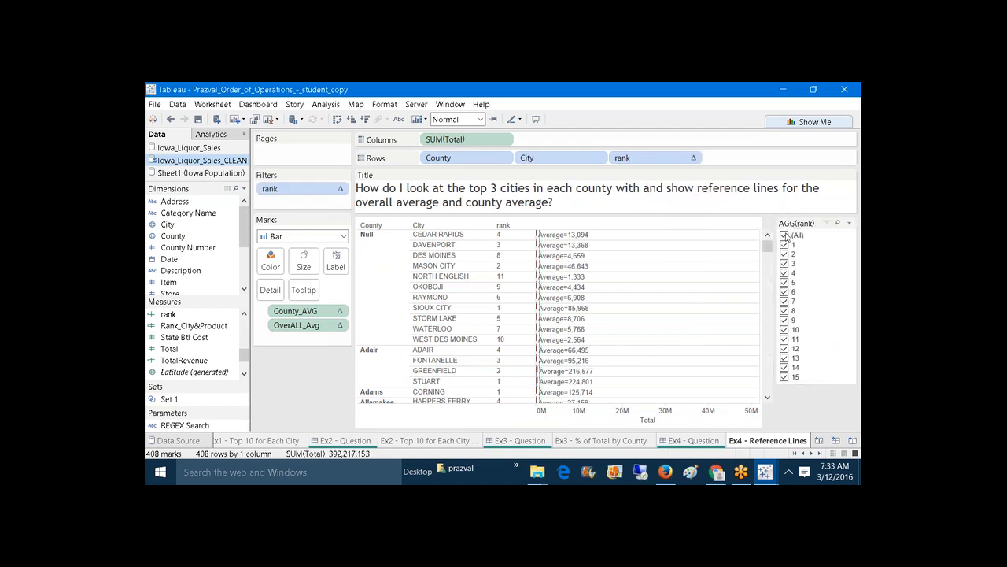
left_click(785, 245)
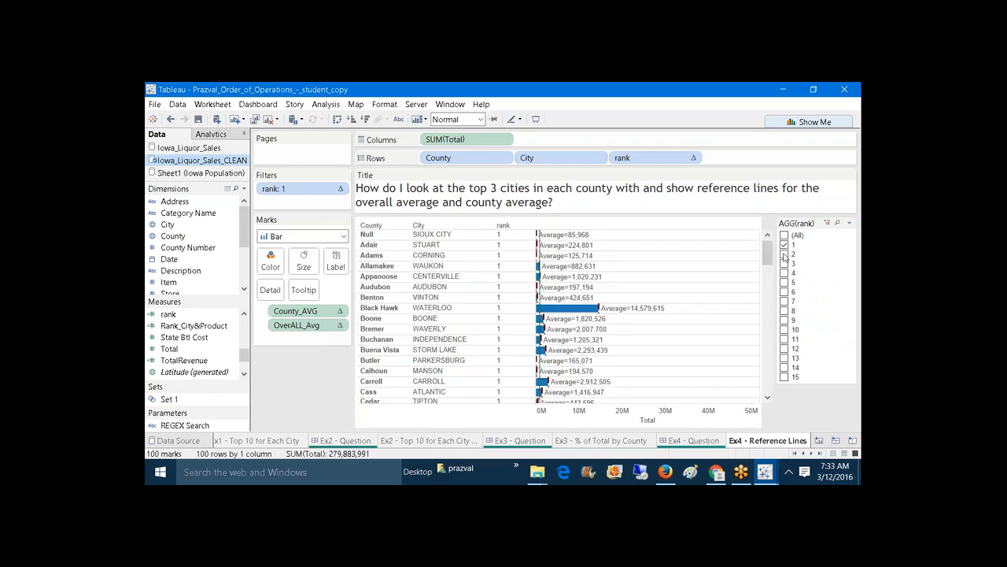
left_click(785, 255)
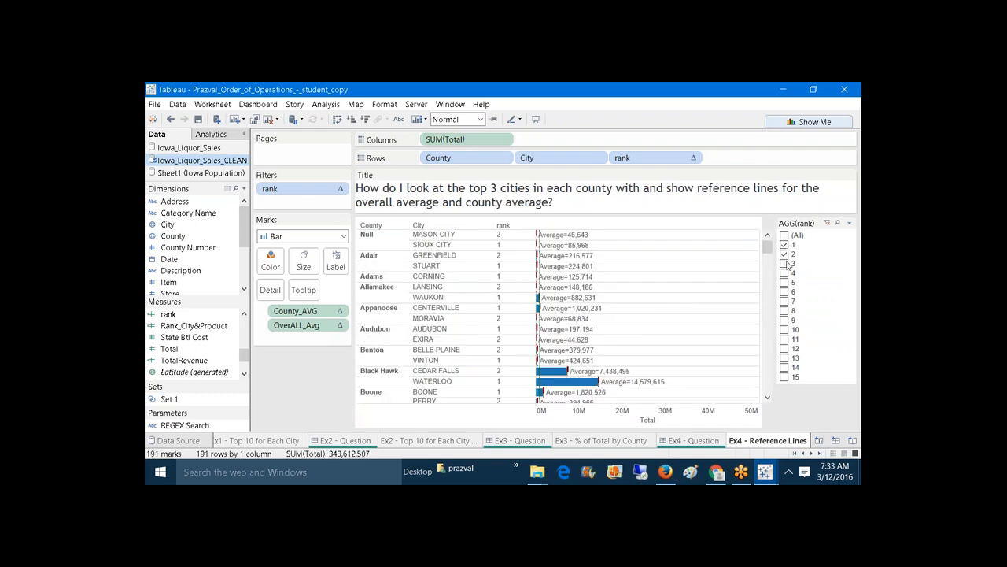
left_click(785, 264)
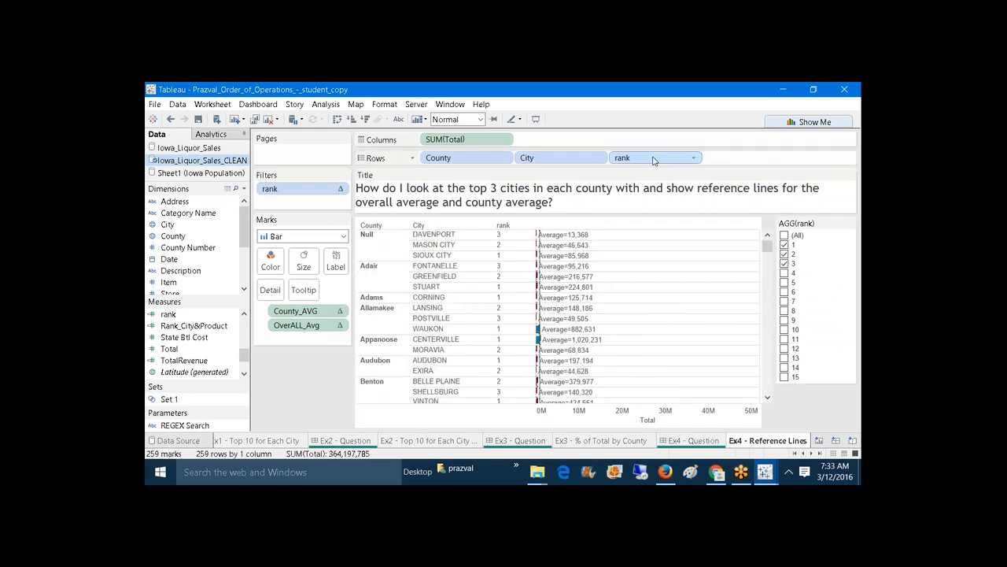
Remove rank from Rows and inspect the total and average values of cities in several counties.
left_click_drag(653, 160, 282, 379)
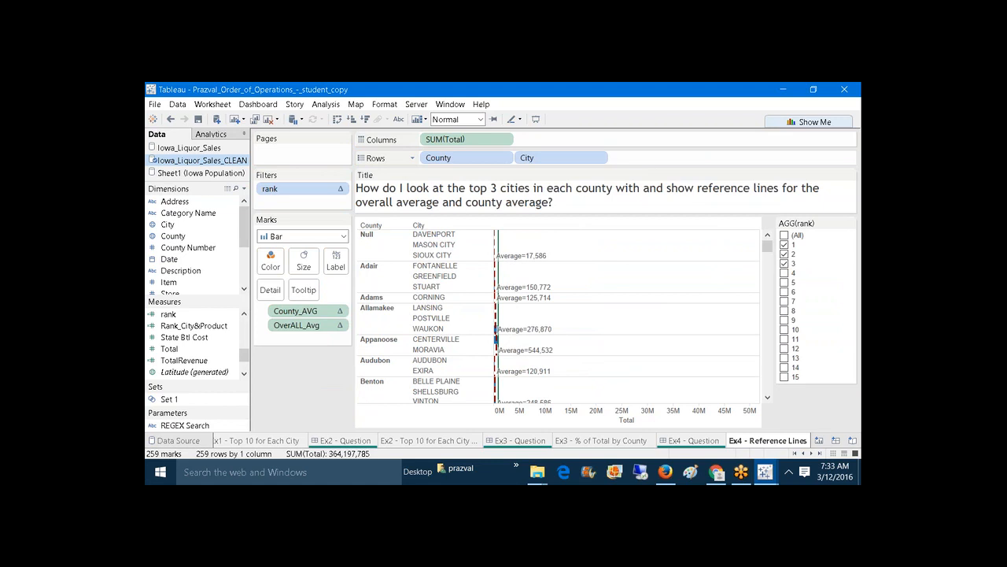
mouse_move(497, 242)
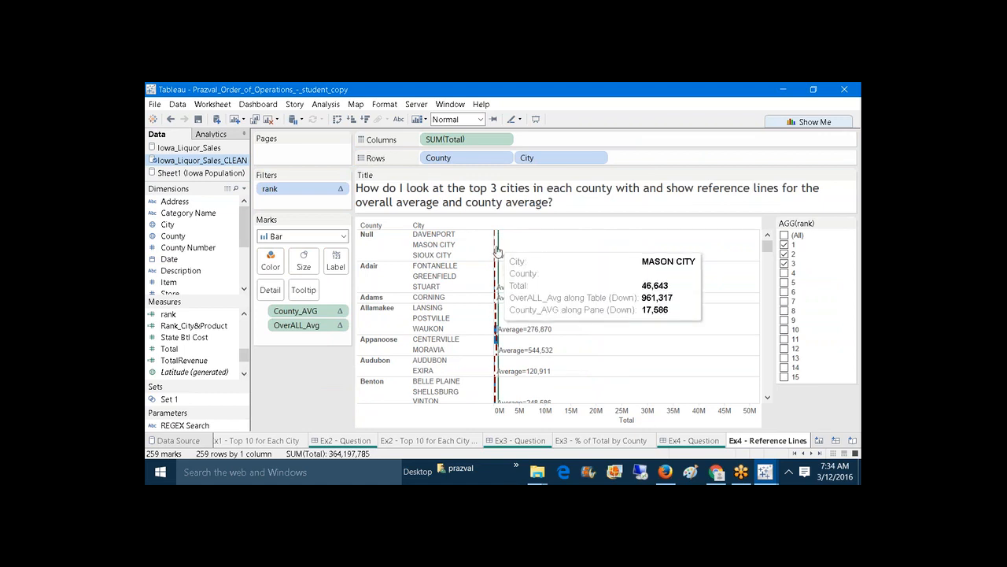
mouse_move(498, 276)
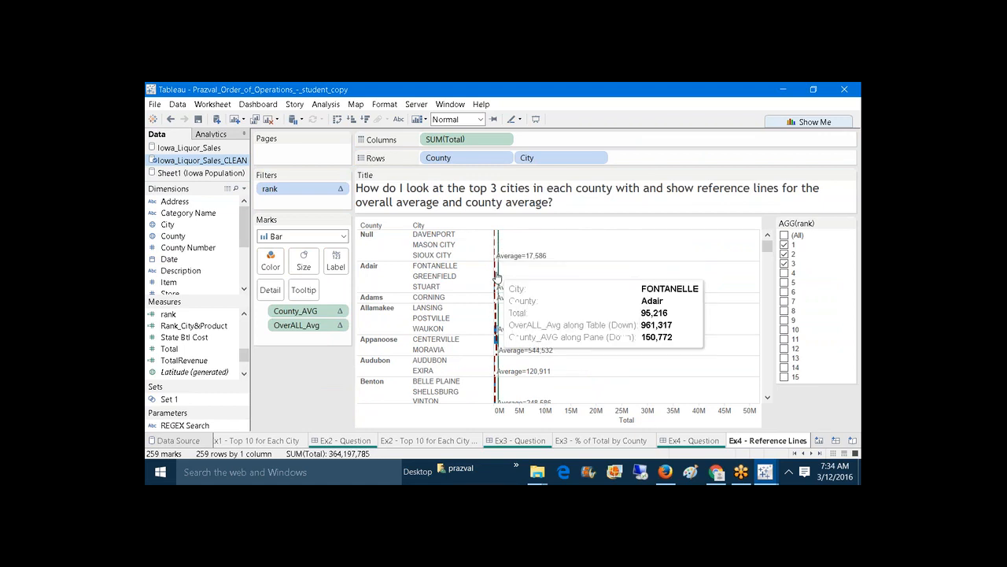
mouse_move(497, 295)
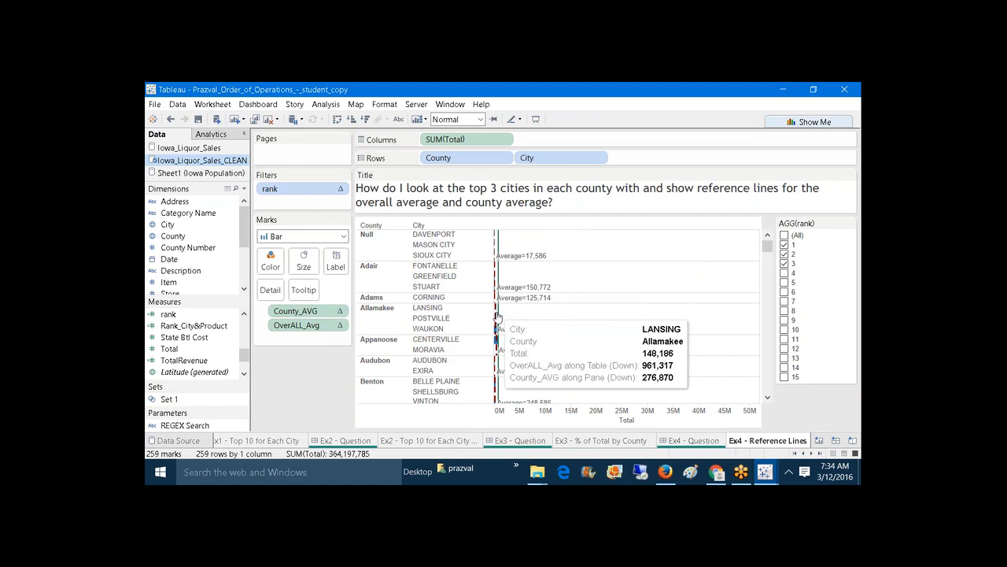
mouse_move(499, 334)
mouse_move(498, 374)
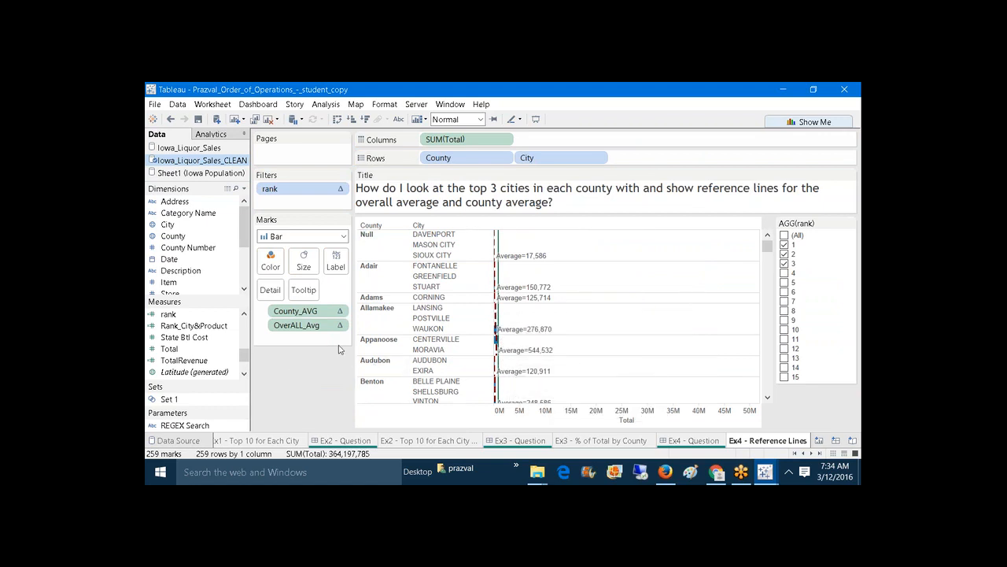
Show the County filter and examine the overall and county average lines for Benton.
right_click(435, 161)
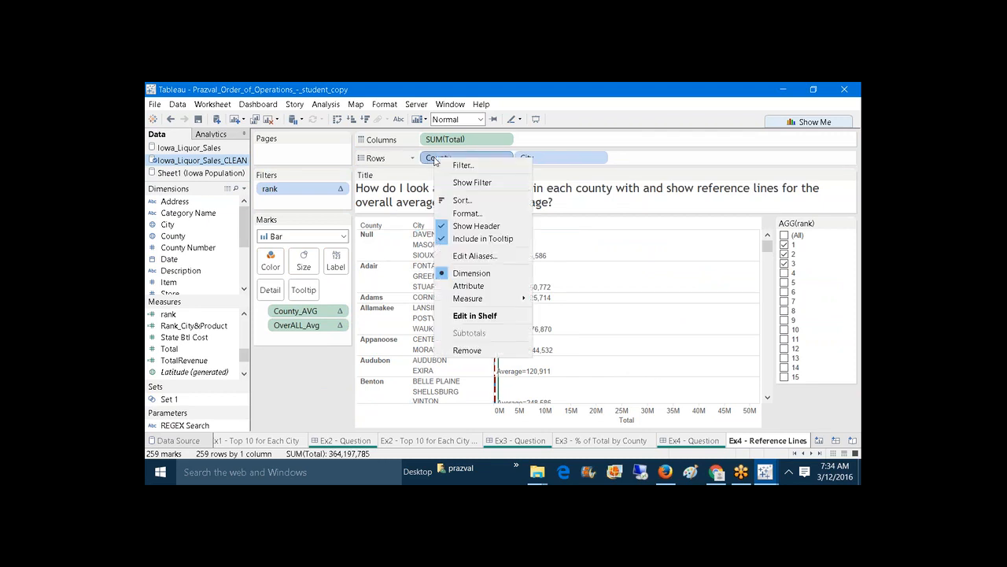
left_click(470, 184)
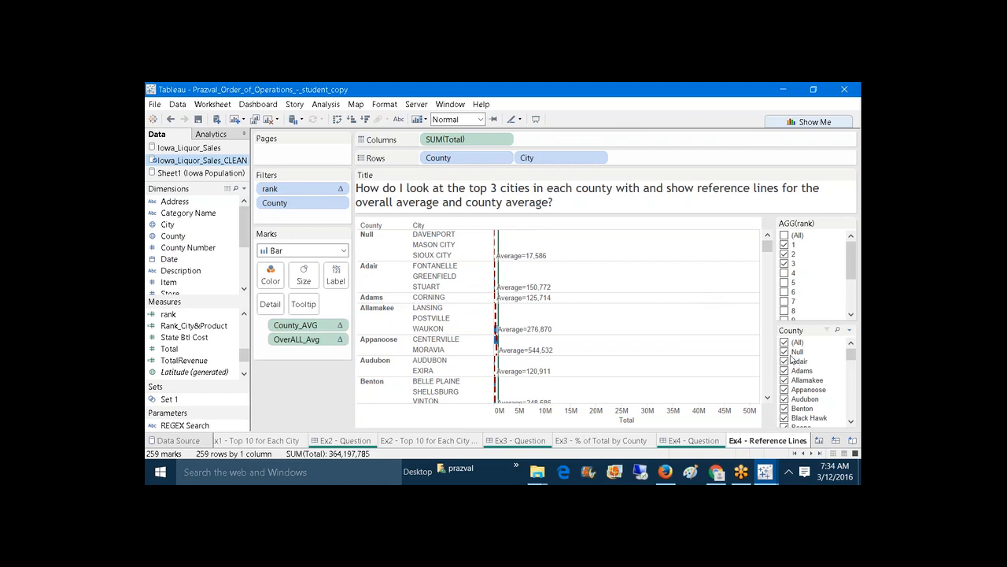
left_click(396, 395)
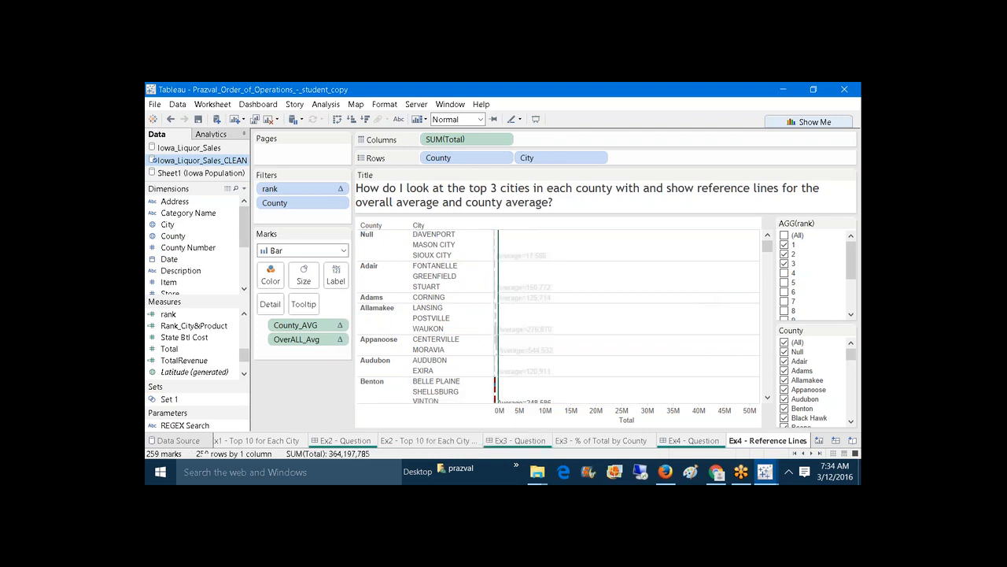
left_click(498, 392)
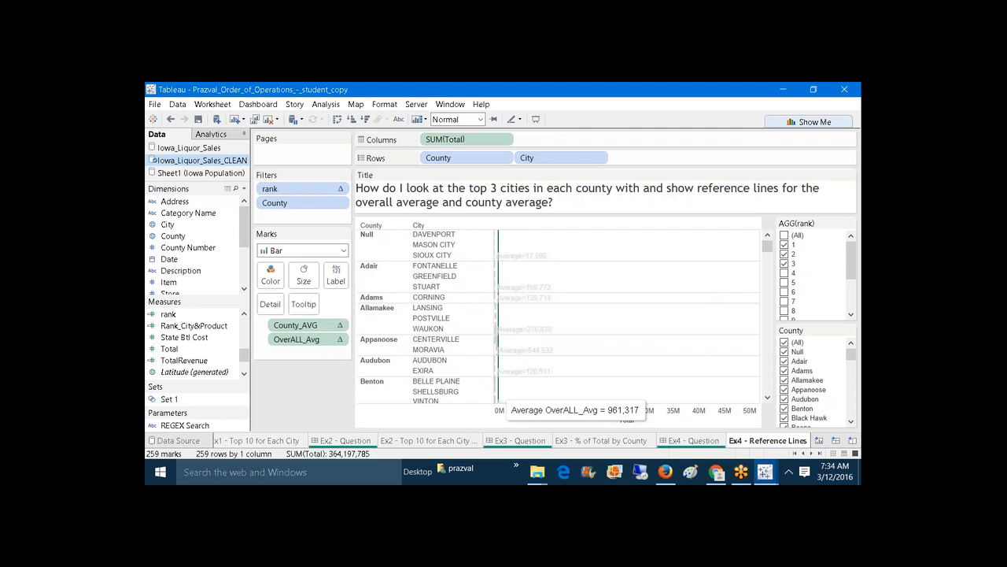
left_click(495, 393)
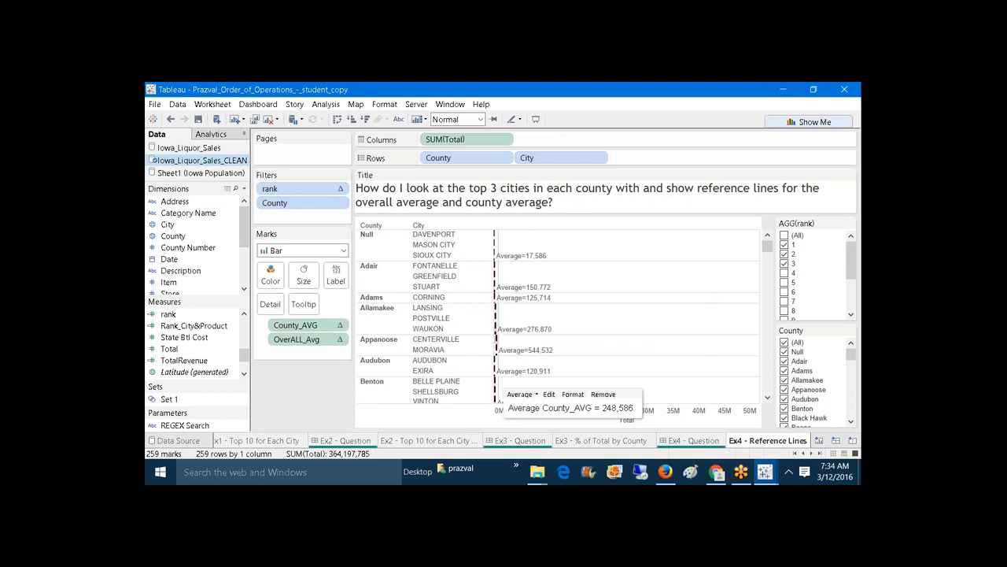
left_click(472, 390)
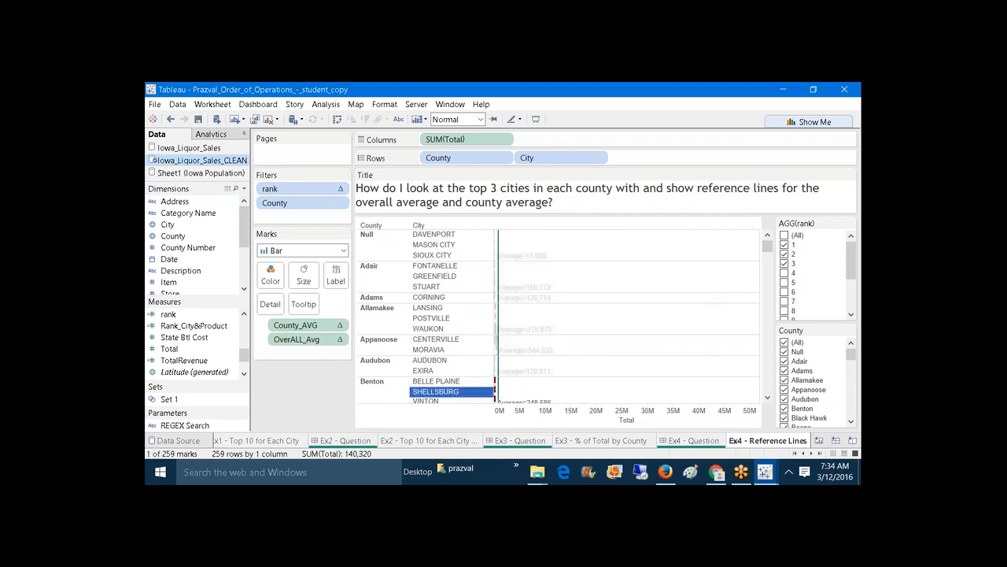
right_click(767, 258)
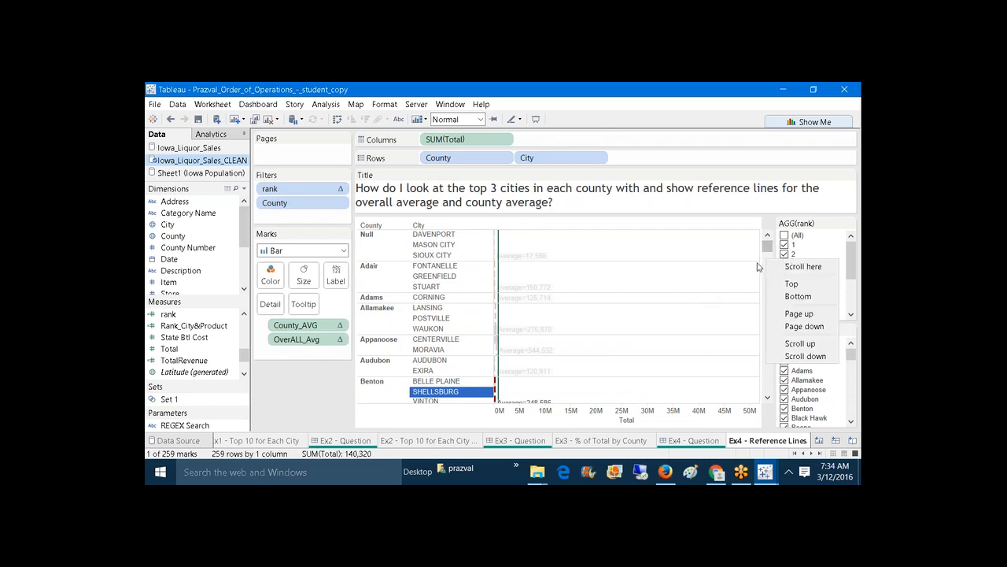
Highlight the county average reference line for Benton to examine it among the neighbouring counties.
left_click(317, 379)
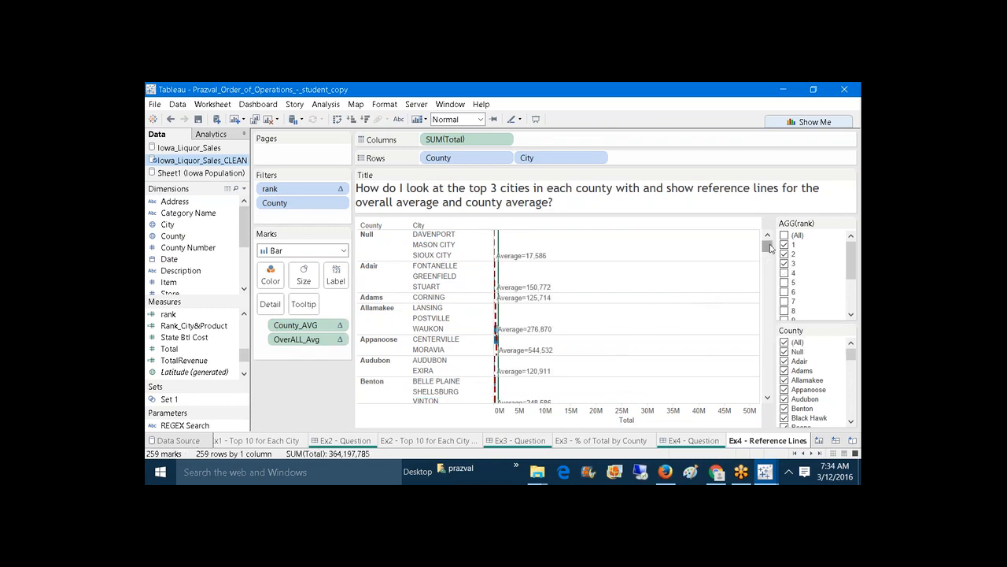
left_click_drag(769, 247, 770, 253)
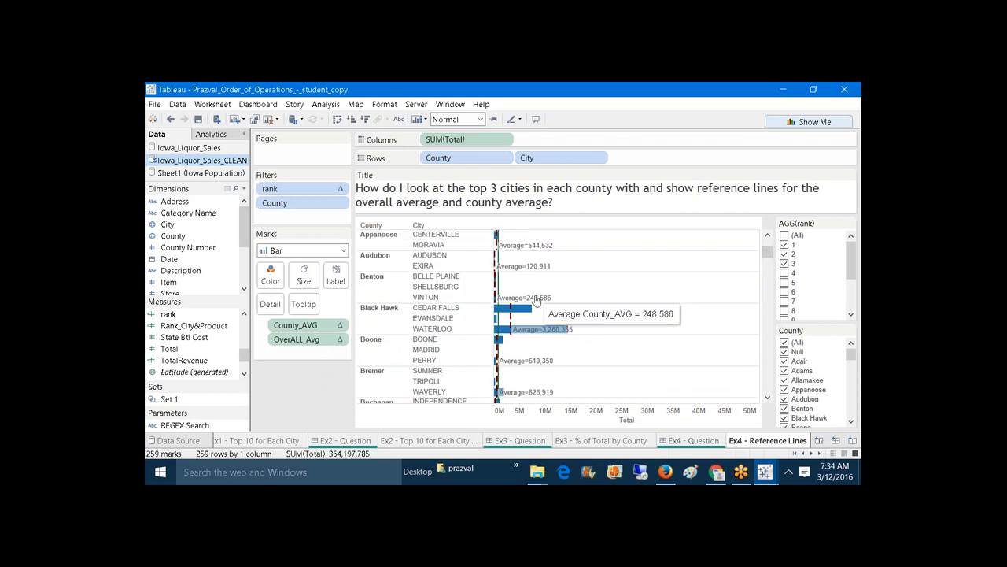
left_click(535, 300)
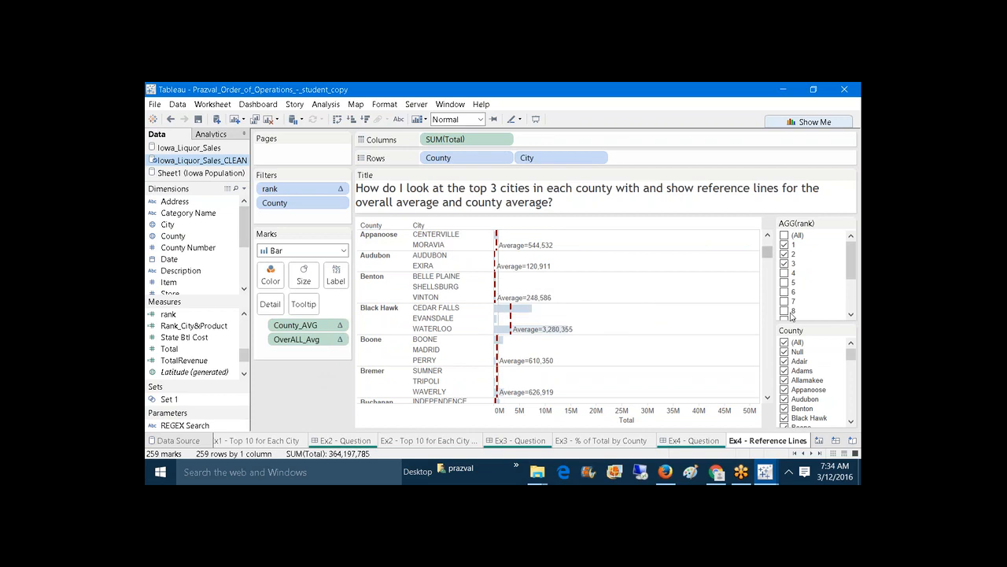
Filter the County list to Benton only and inspect the overall and county averages on its reference lines and the Vinton bar.
left_click(785, 343)
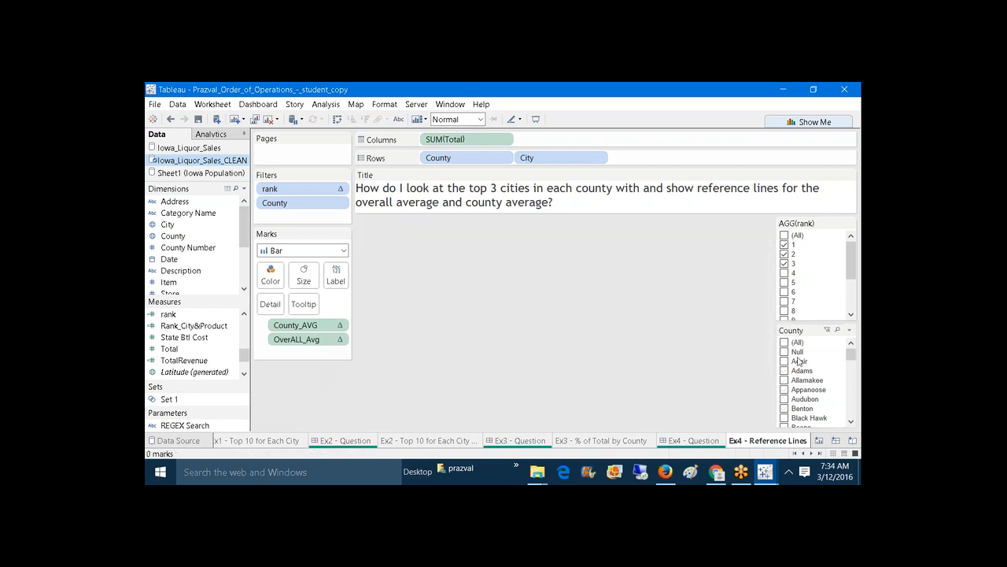
left_click(785, 408)
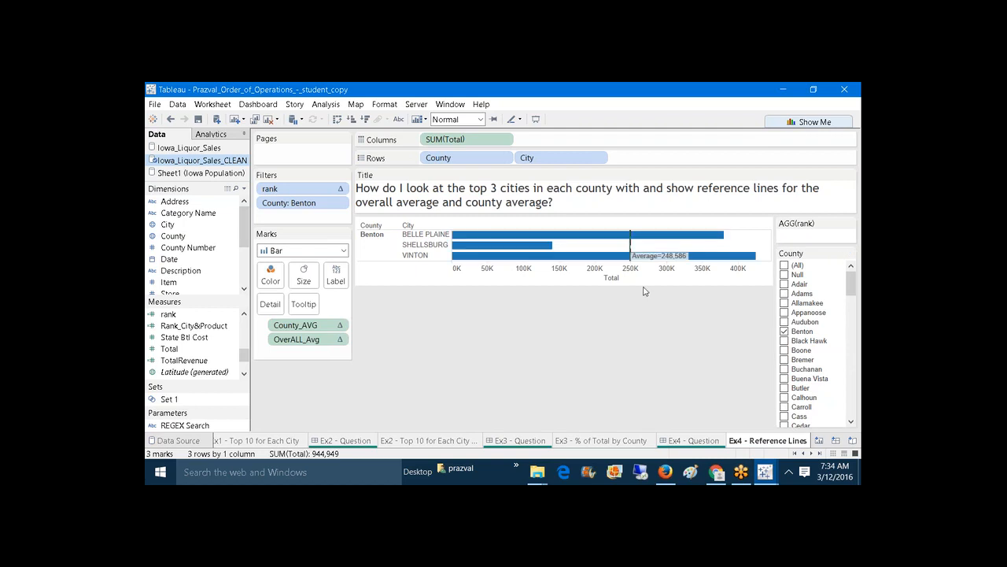
mouse_move(627, 264)
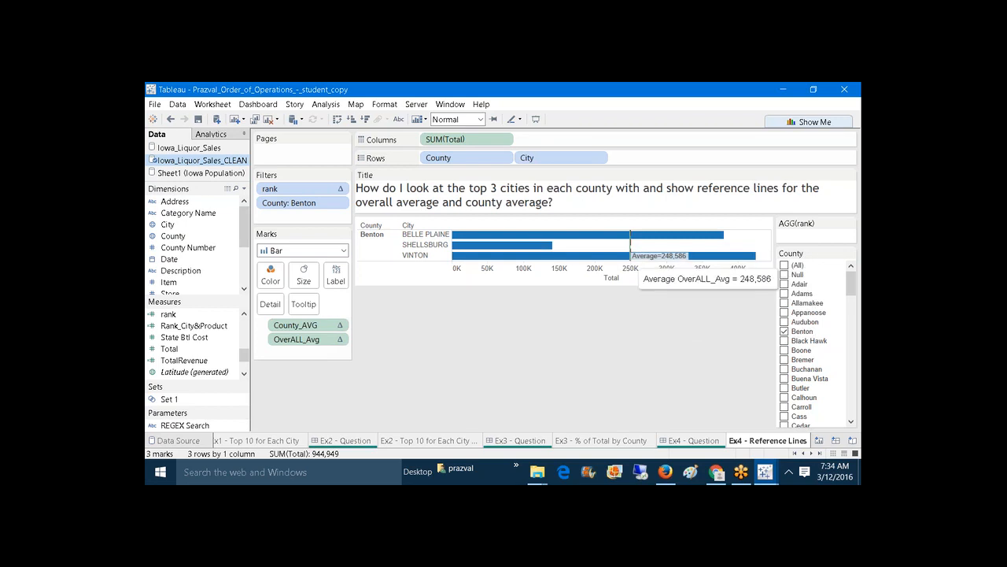
left_click(625, 256)
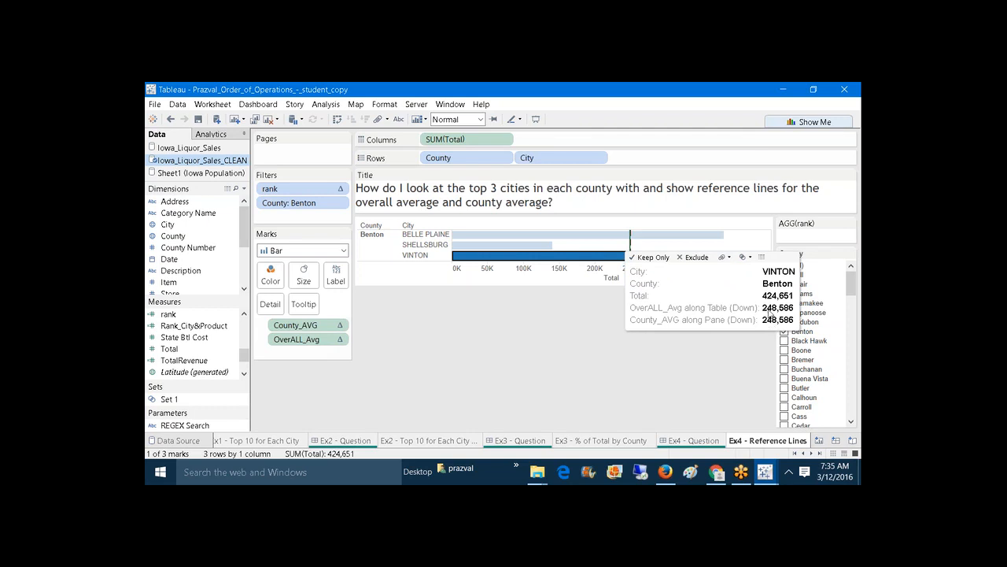
left_click(733, 348)
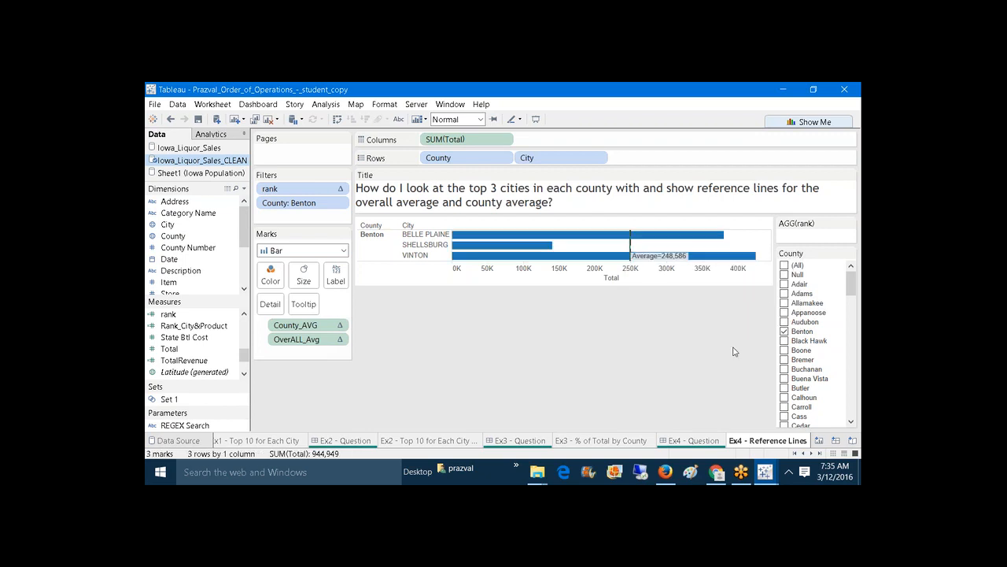
Include all counties again and examine the overall average line in the Benton pane.
left_click(785, 266)
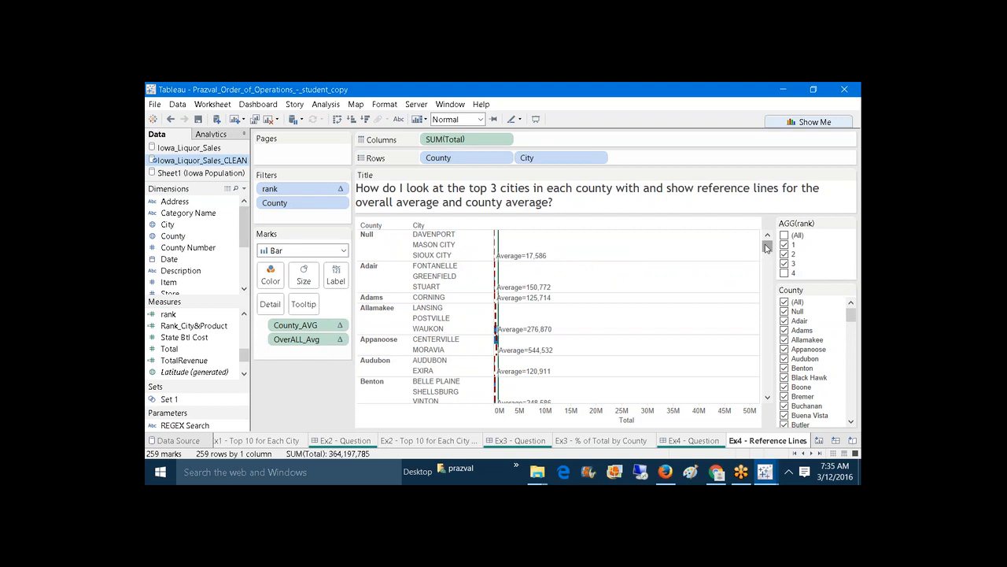
left_click_drag(767, 248, 766, 250)
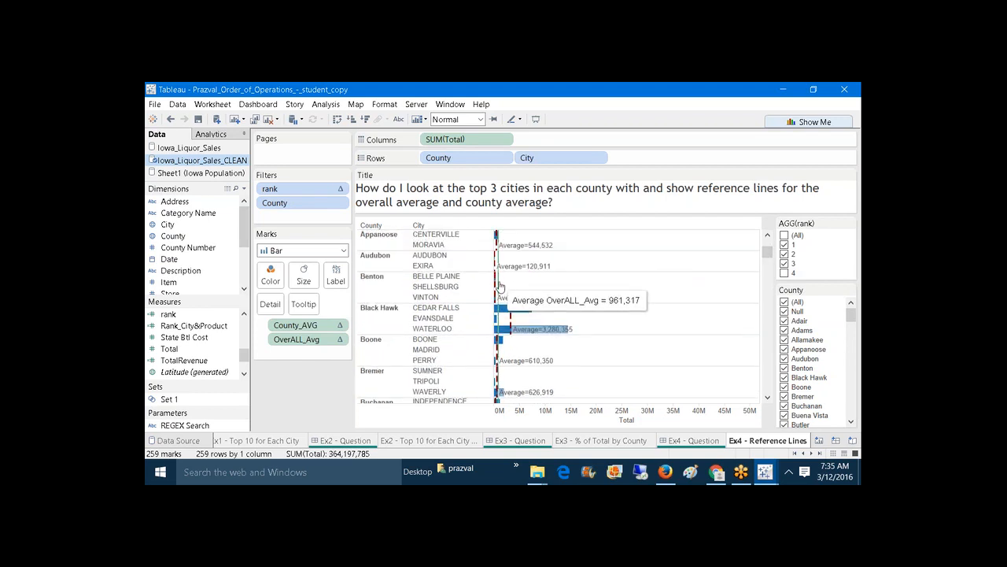
left_click(498, 288)
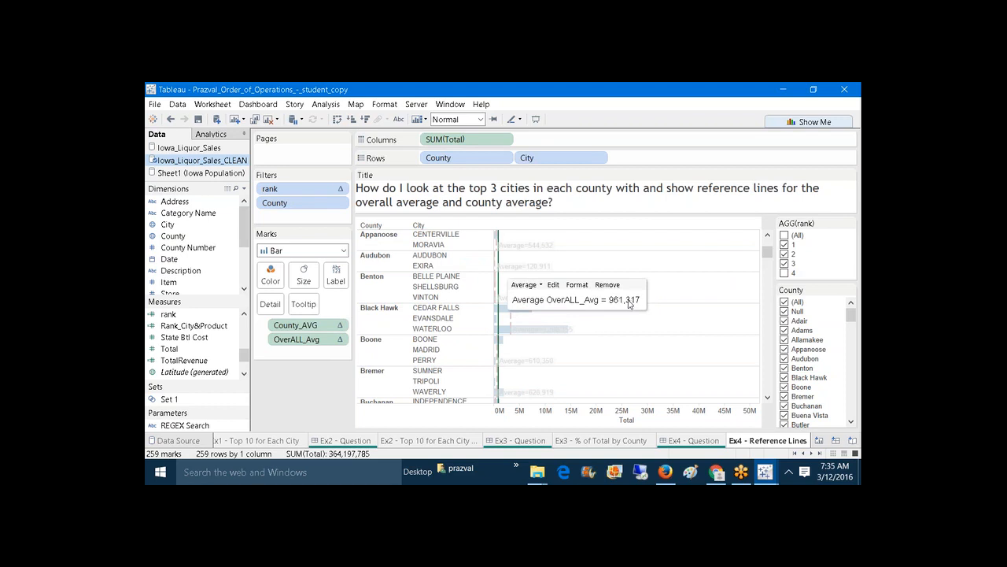
Filter the County list to Benton and Black Hawk and compare their county average lines with the overall average line.
left_click(784, 303)
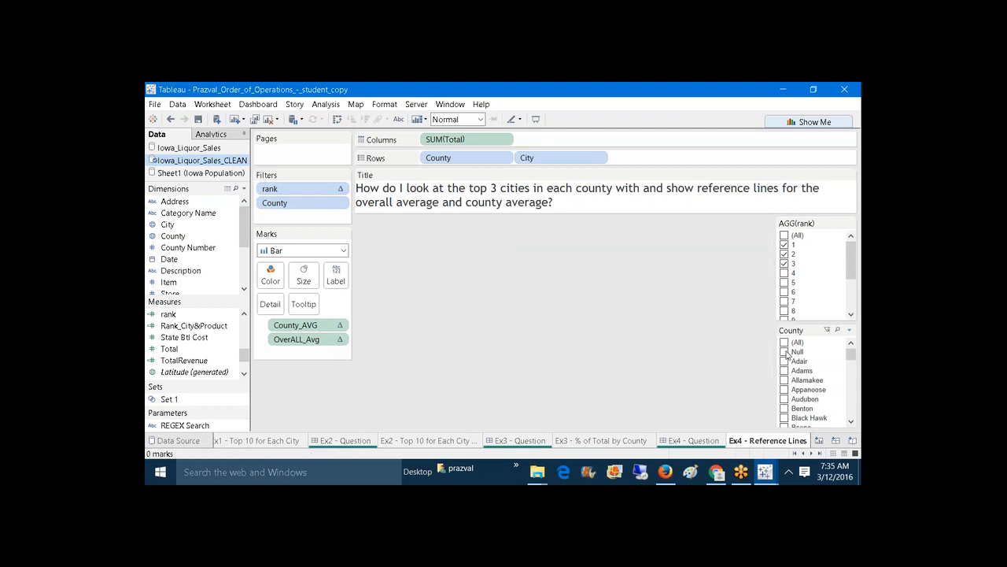
left_click(784, 409)
mouse_move(634, 251)
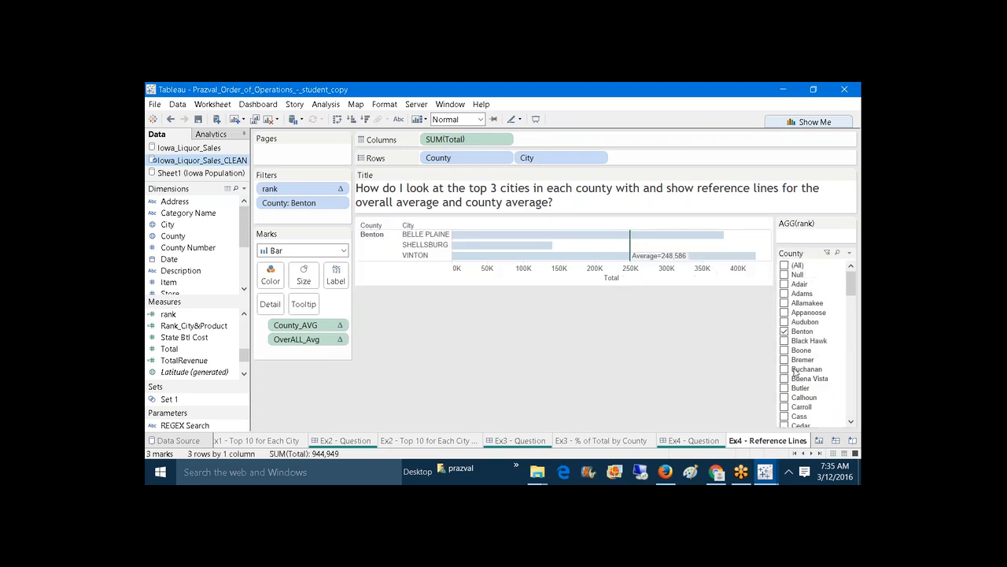
left_click(784, 341)
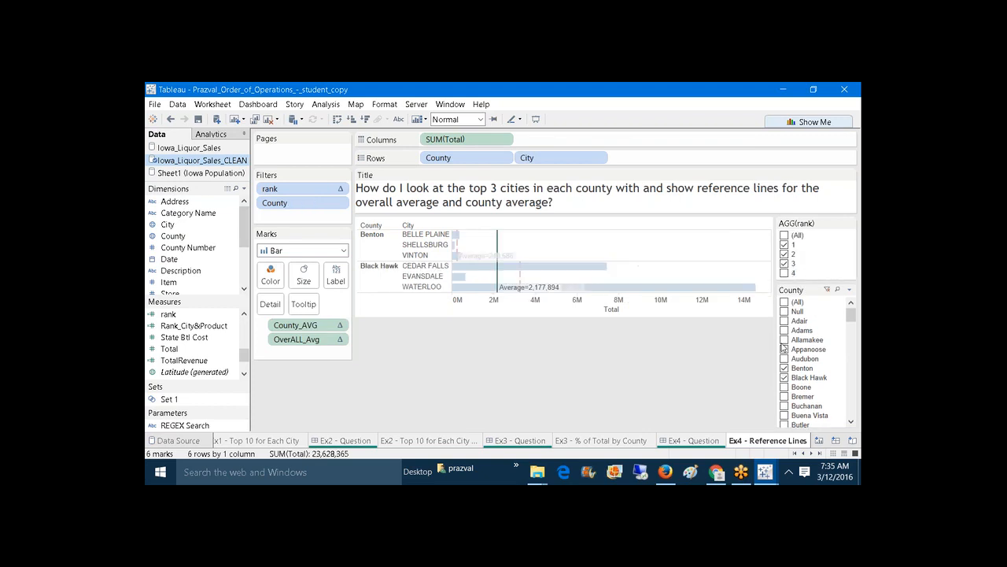
mouse_move(519, 286)
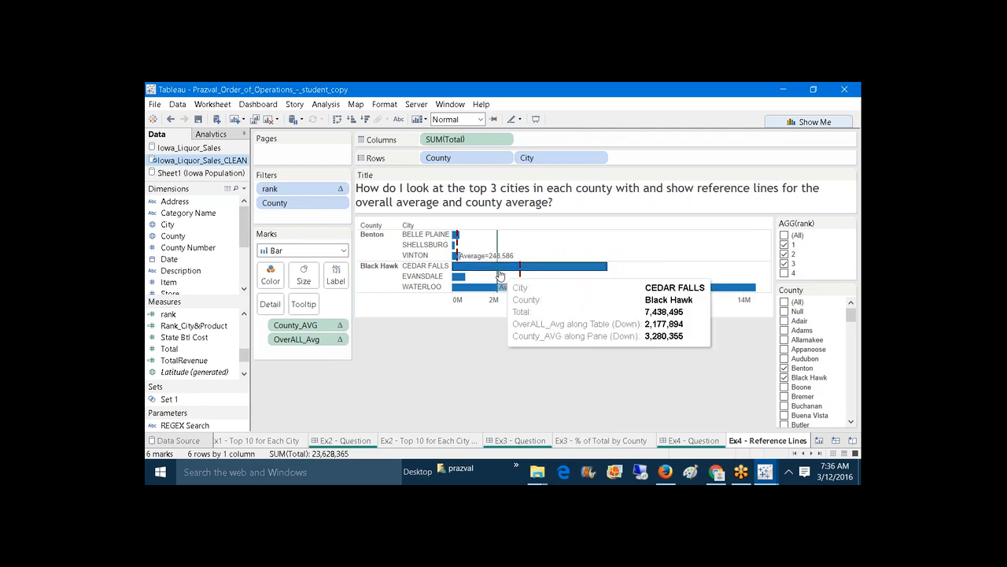
Switch to the Prazval_Order_of_Operations_-_start workbook and view the two Ex4 query pipeline diagrams.
mouse_move(763, 472)
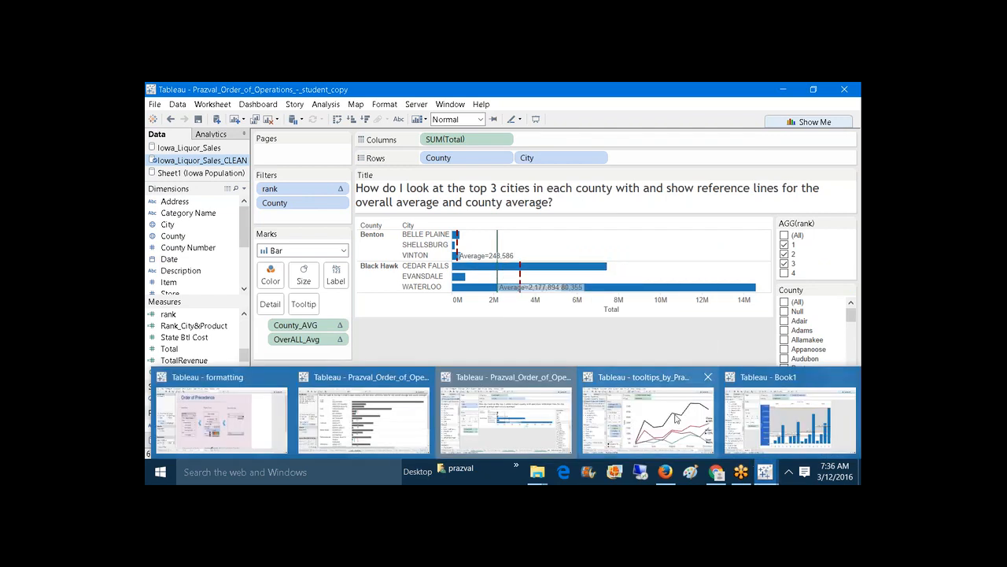
left_click(401, 427)
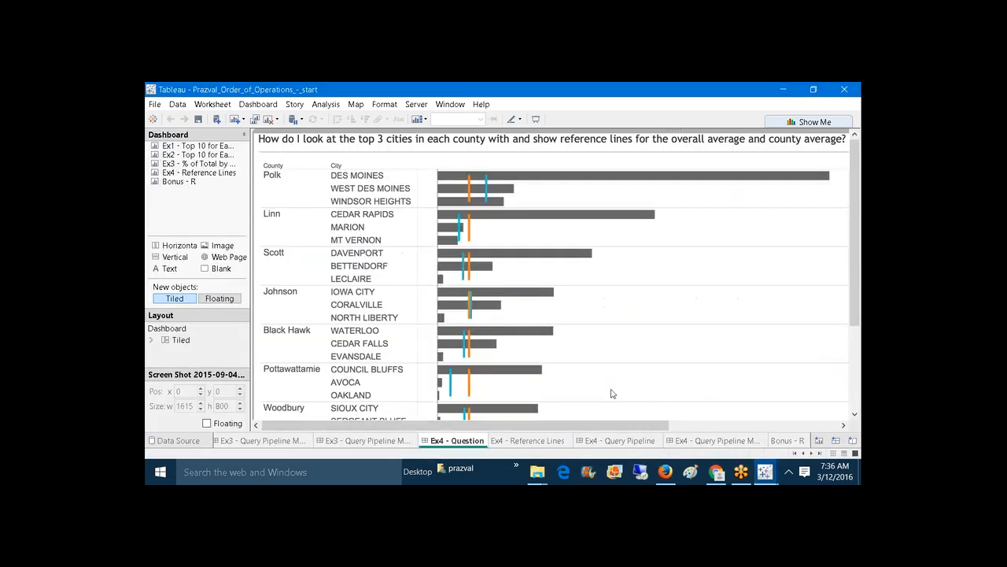
left_click(634, 438)
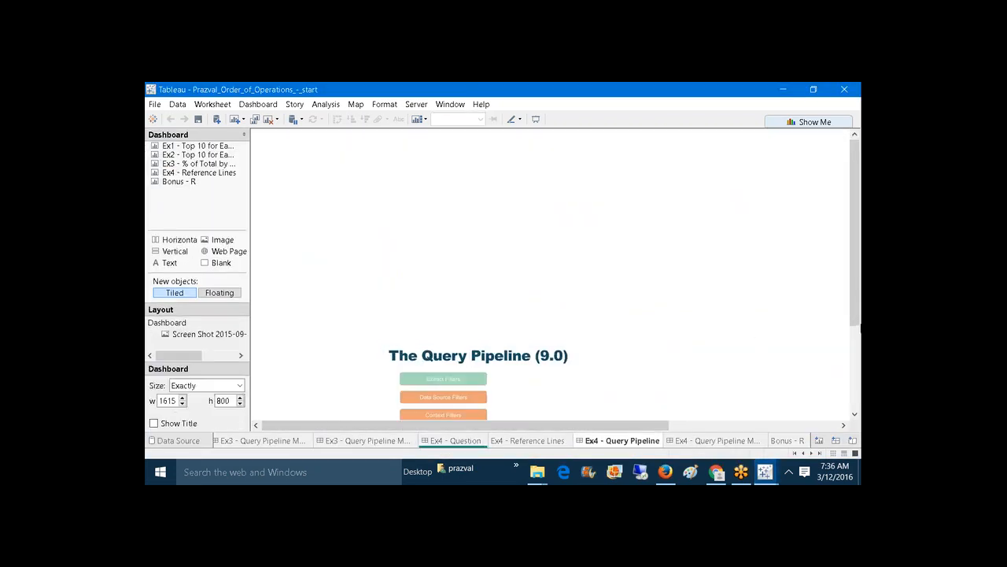
left_click_drag(856, 286, 859, 358)
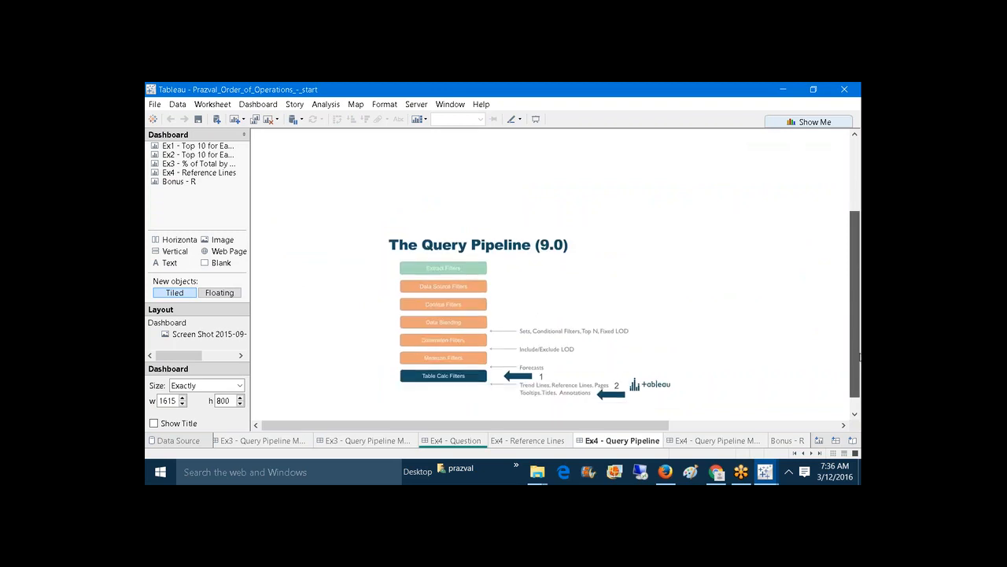
left_click(715, 445)
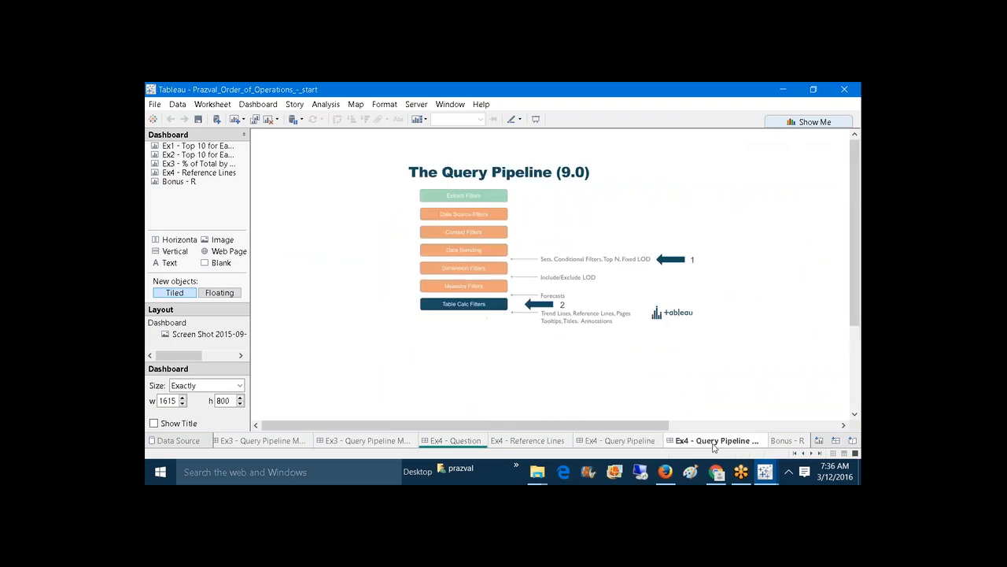
Enlarge the floating query pipeline image downward, leftward and upward, to a width of about 760 pixels.
left_click(618, 292)
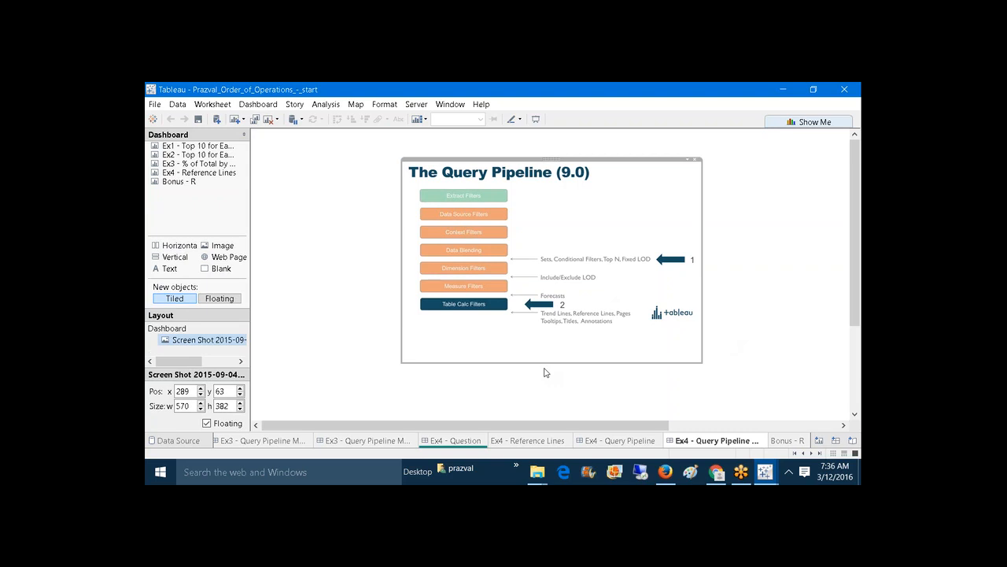
left_click_drag(547, 366, 543, 408)
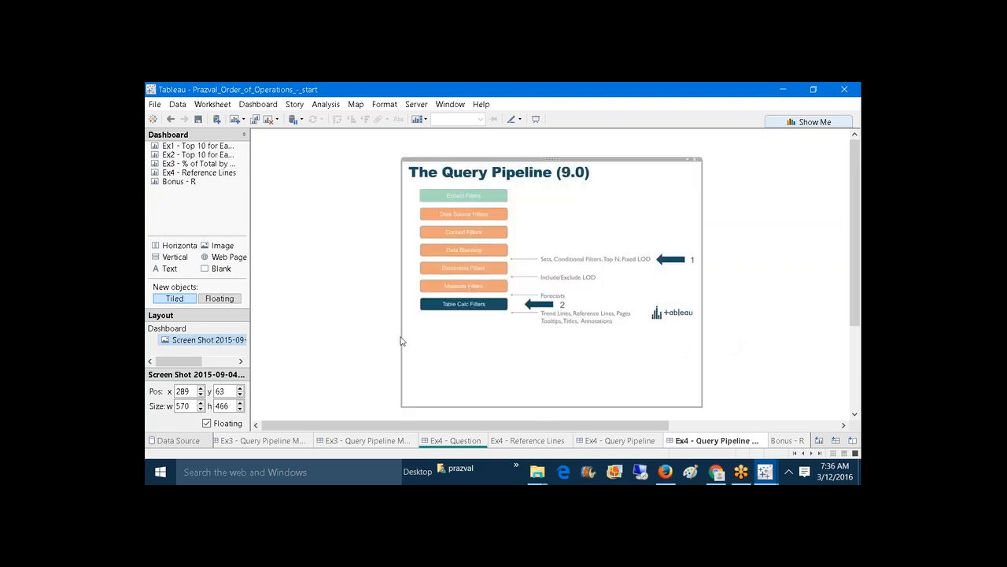
left_click_drag(401, 341, 302, 323)
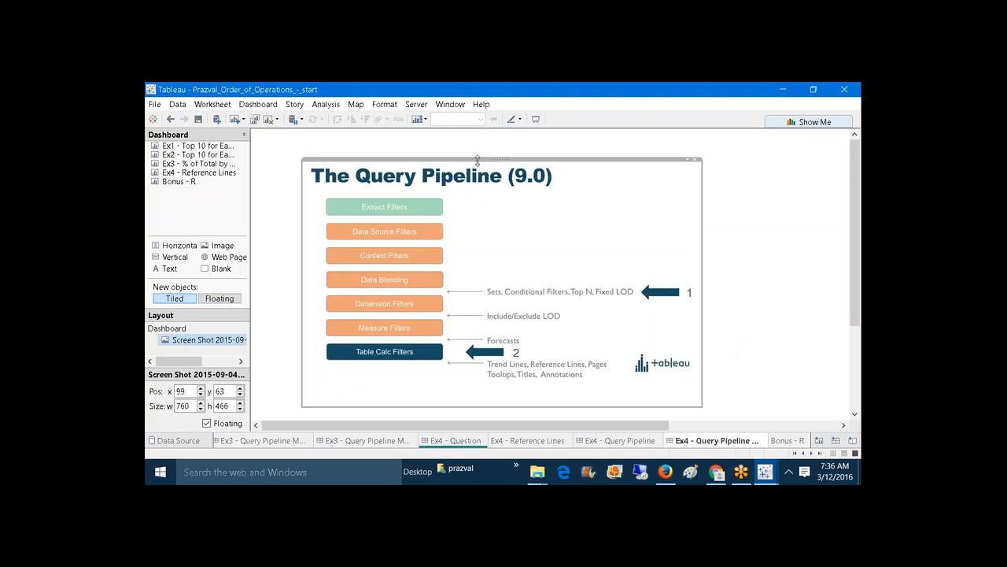
left_click_drag(477, 160, 477, 140)
left_click(800, 297)
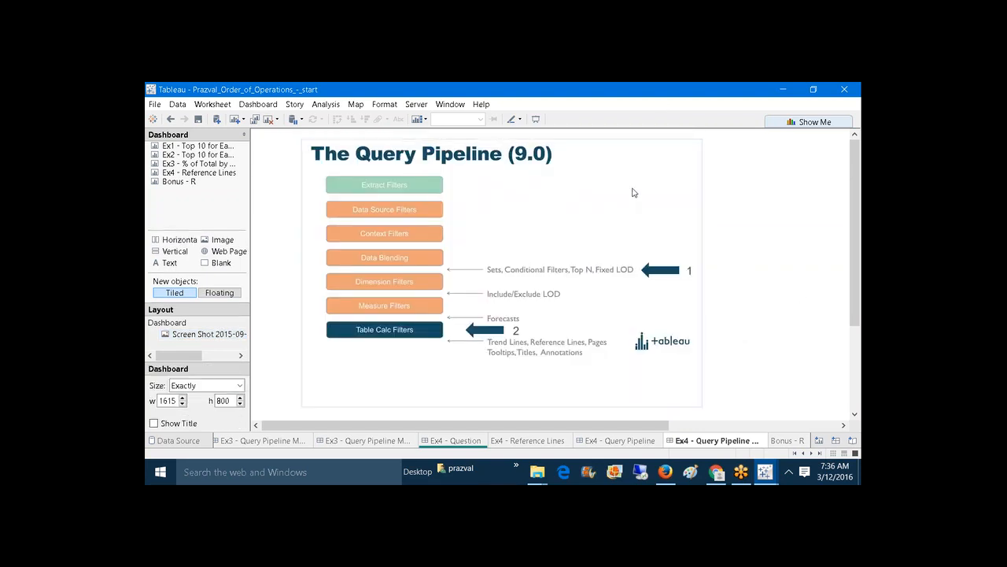
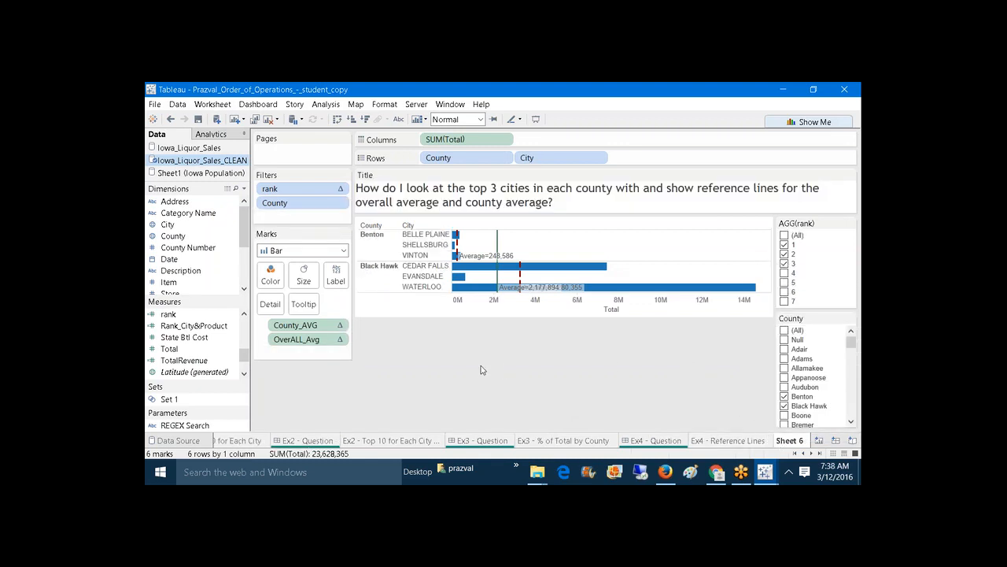
Remove County_AVG and OverALL_Avg from the marks on Sheet 6 and start a calculated field named County.
left_click_drag(296, 339, 310, 380)
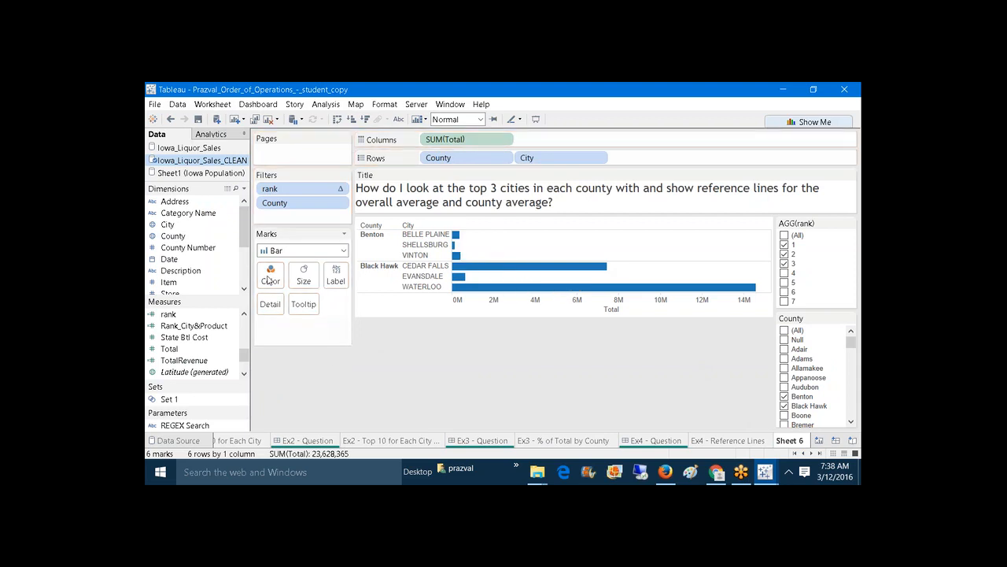
left_click(243, 189)
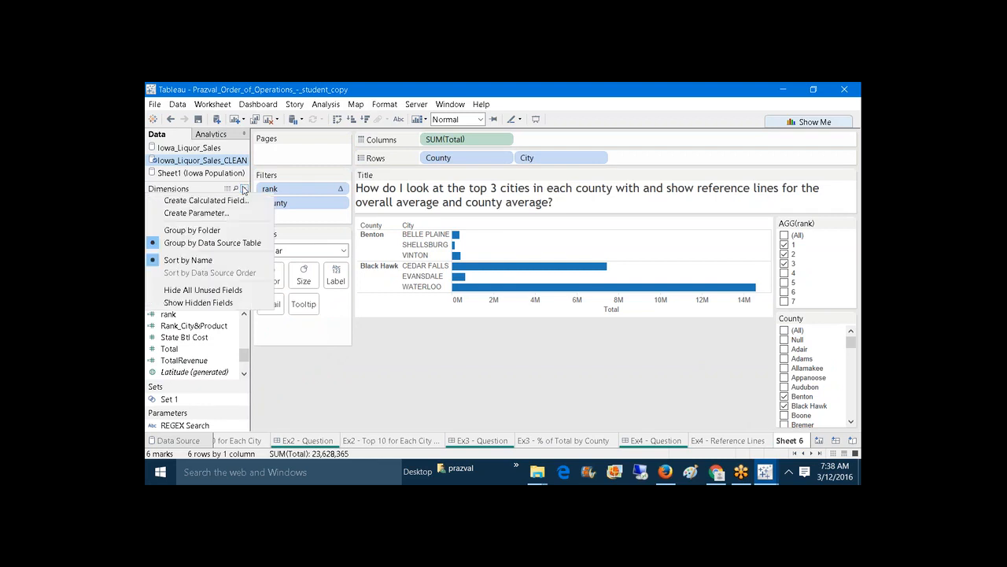
left_click(206, 200)
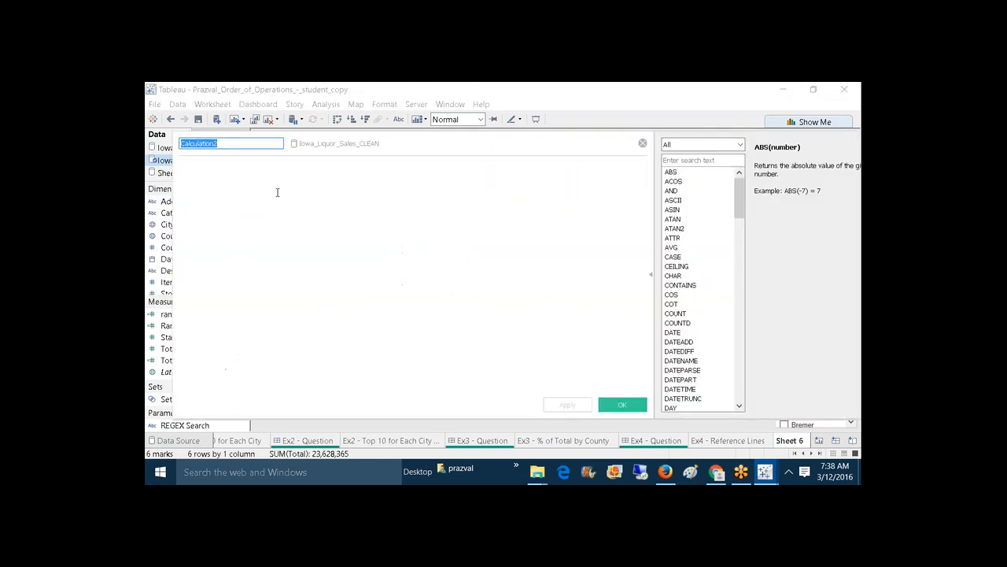
type("County")
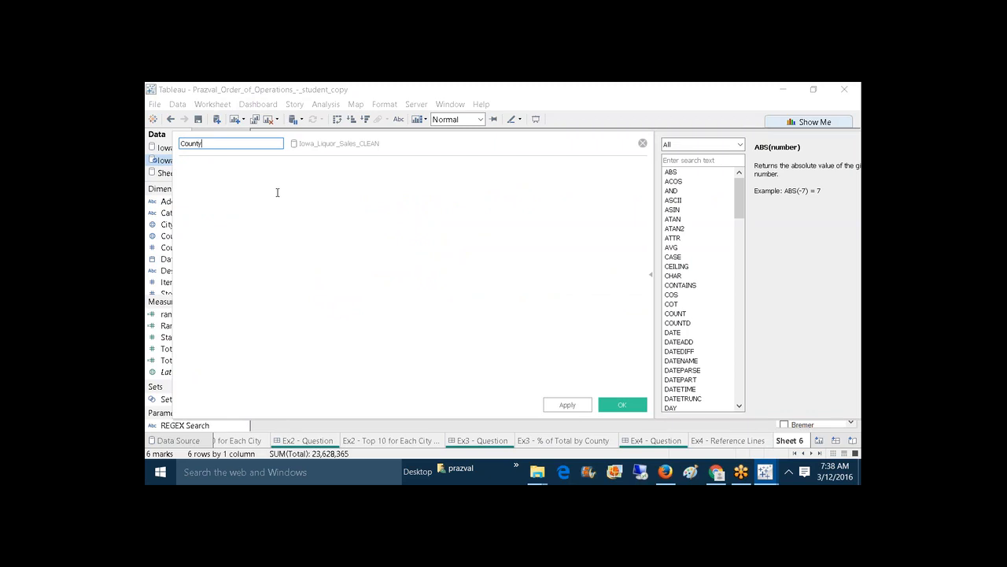
left_click(293, 239)
Enter the formula { FIXED CITY : SUM([Total]) } in the calculated field and enlarge the formula text.
type("{ FIX")
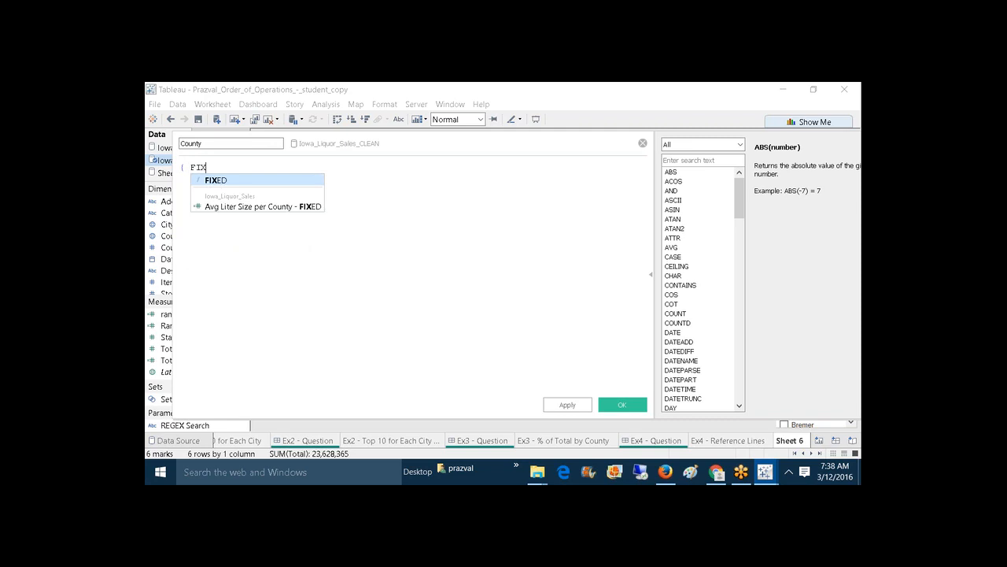
type("ED CIT")
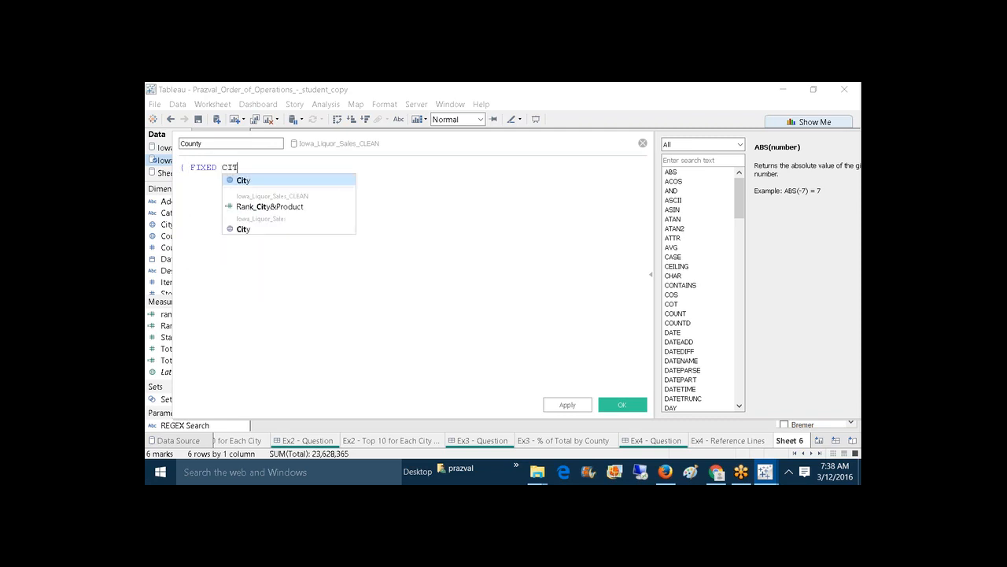
type("Y : S")
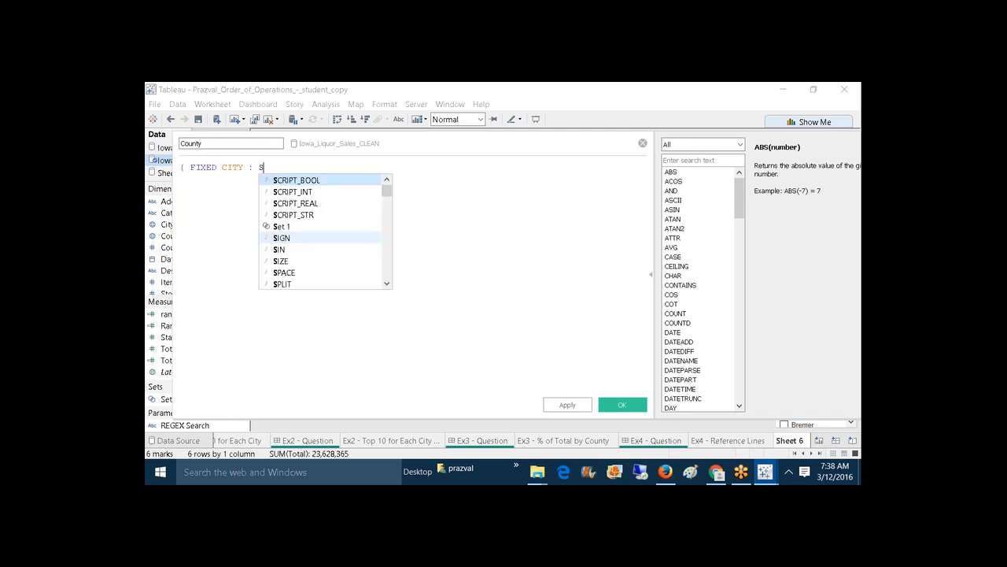
type("UM(TO")
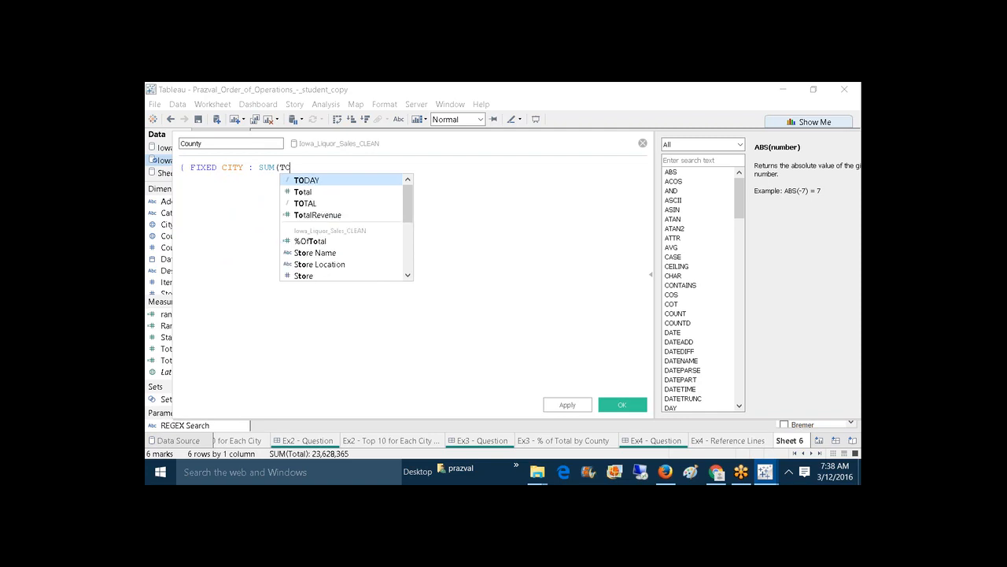
left_click(303, 192)
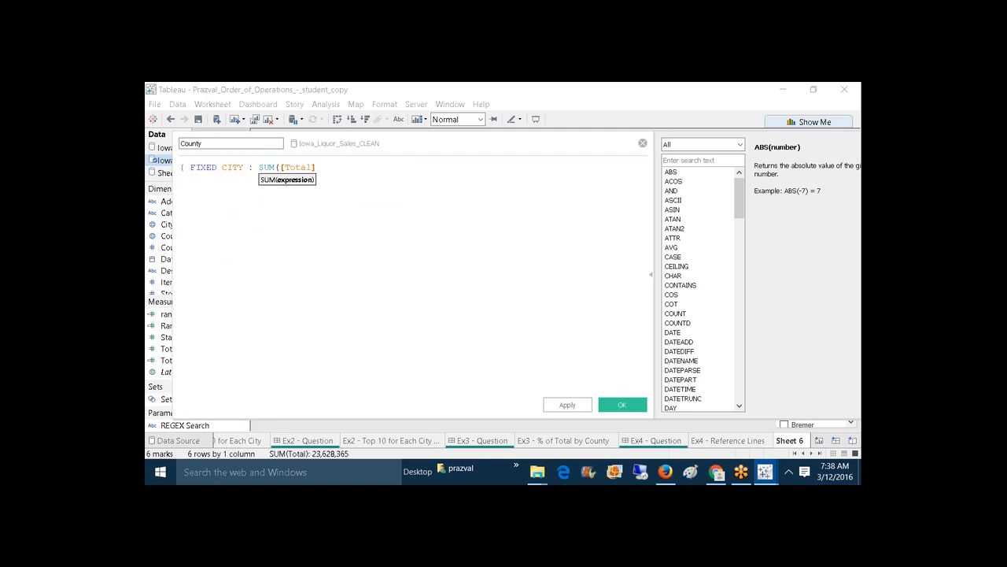
type(") }")
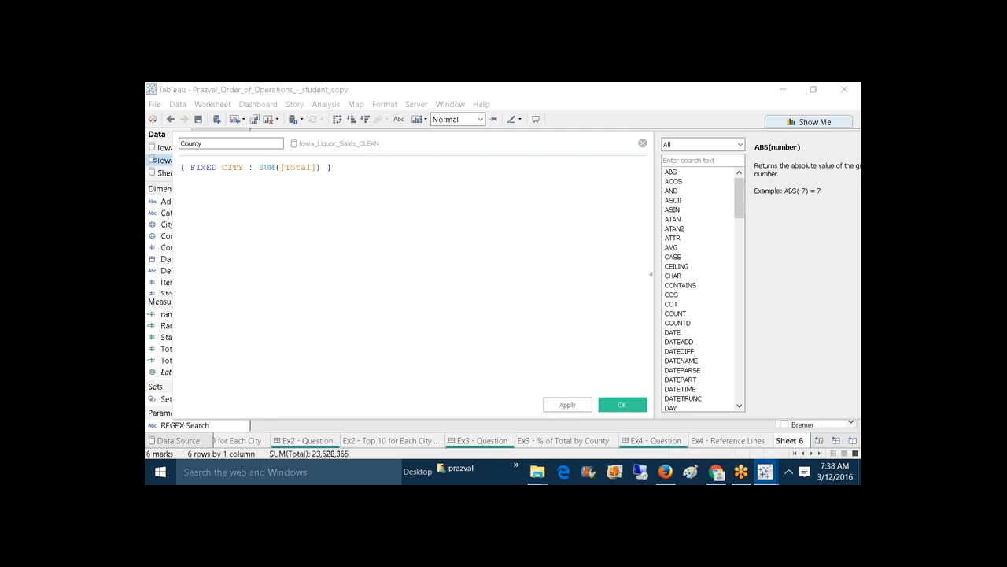
scroll(326, 174, "up", 10)
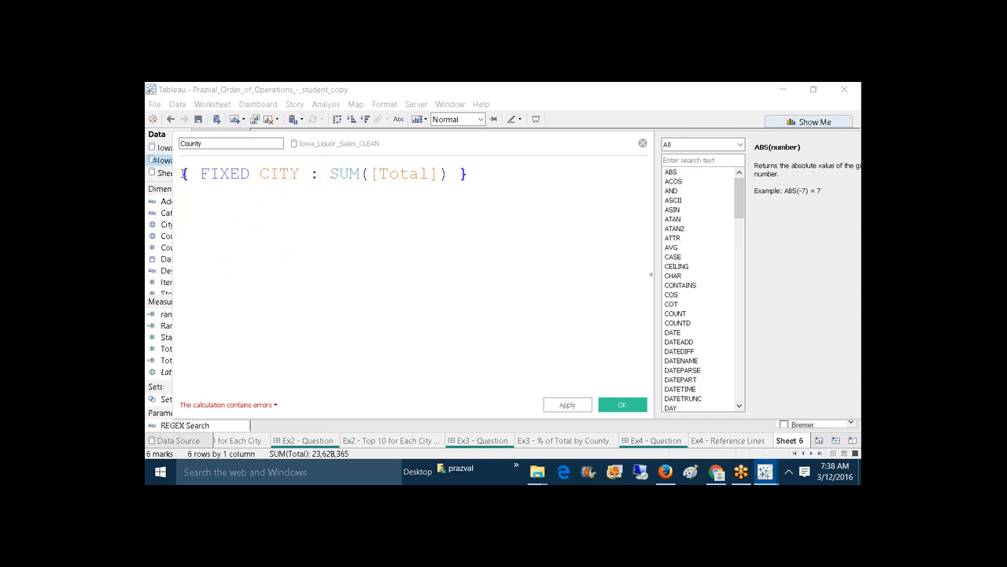
Insert an outer expression opening, {FIXED COUNTY : AVG(, on its own line before the city-level expression.
left_click(182, 173)
key("Return")
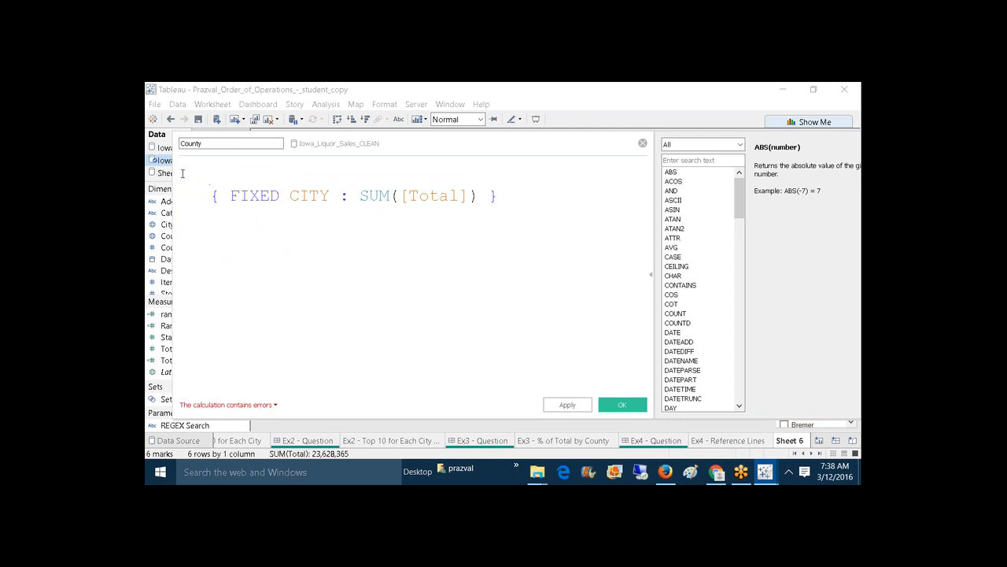
type("{FIXE")
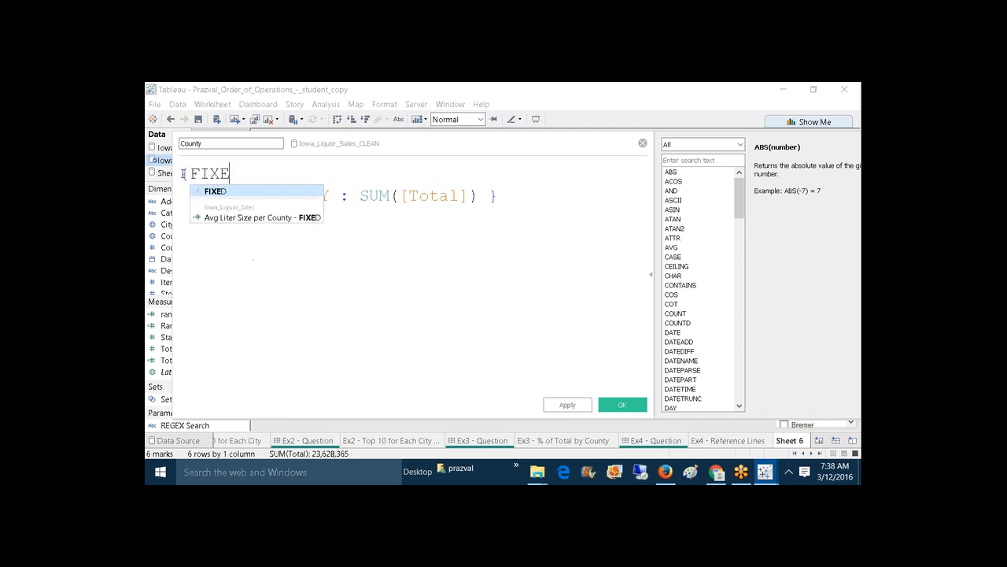
type("D COUNTY ")
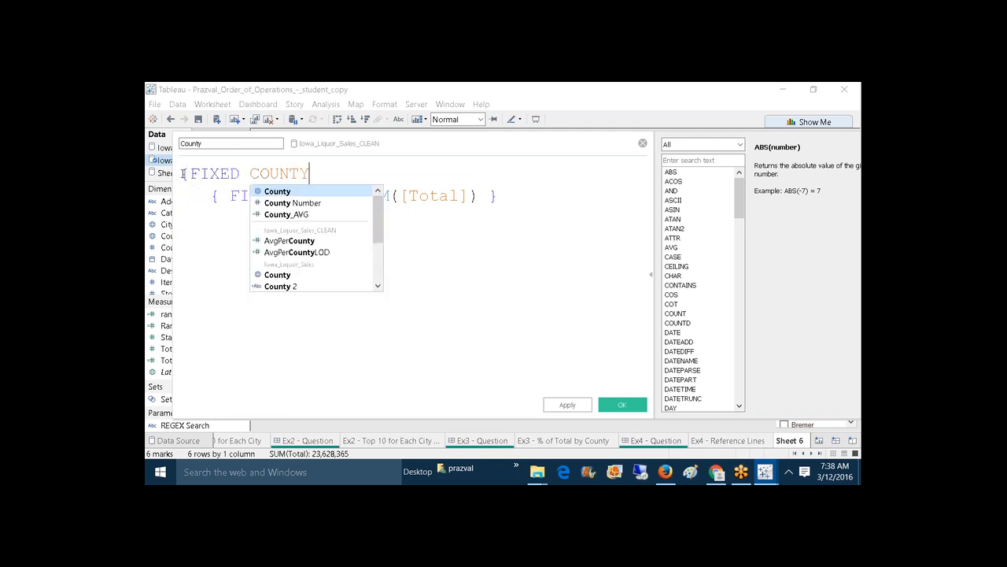
type(": ")
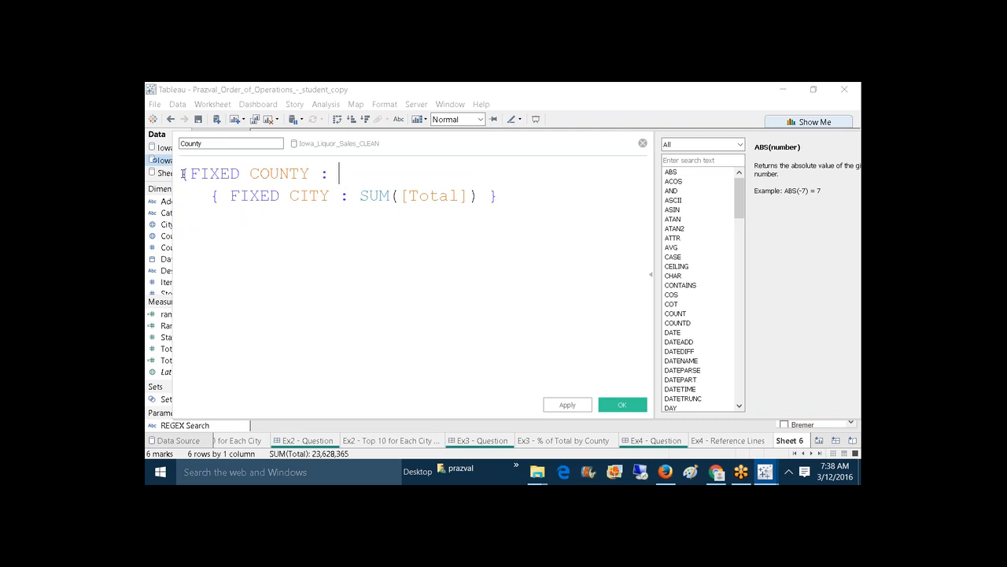
type("A")
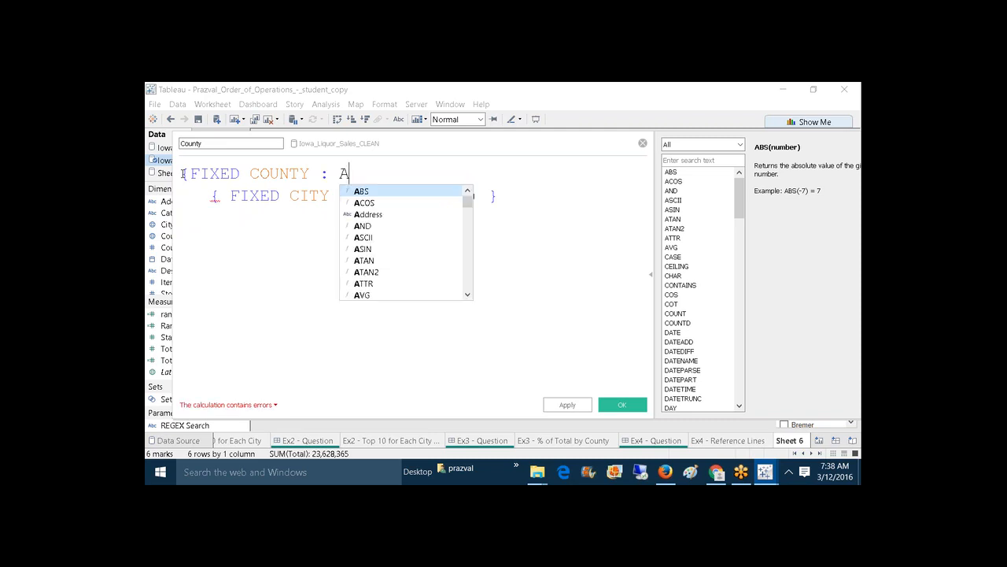
type("VG(")
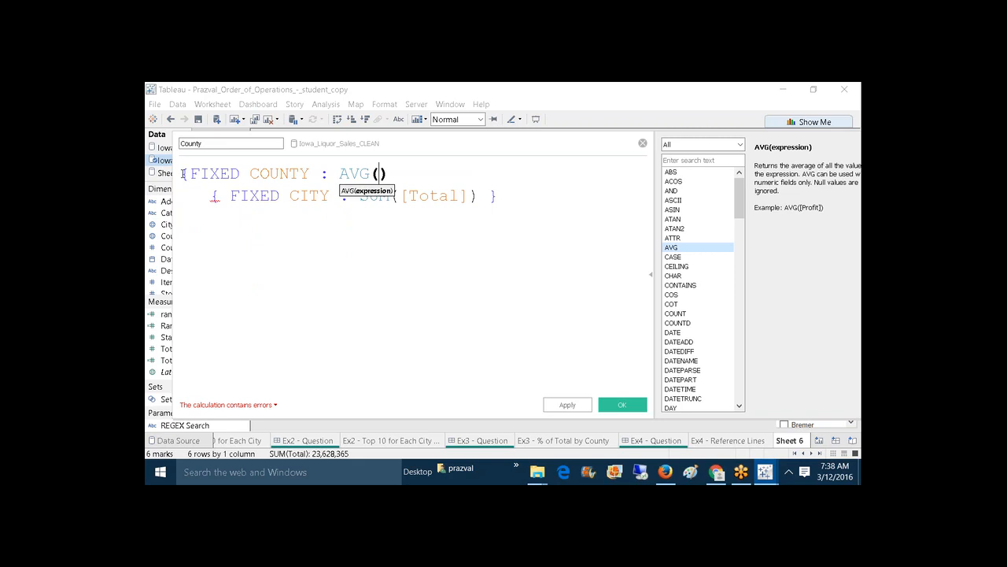
key("Delete")
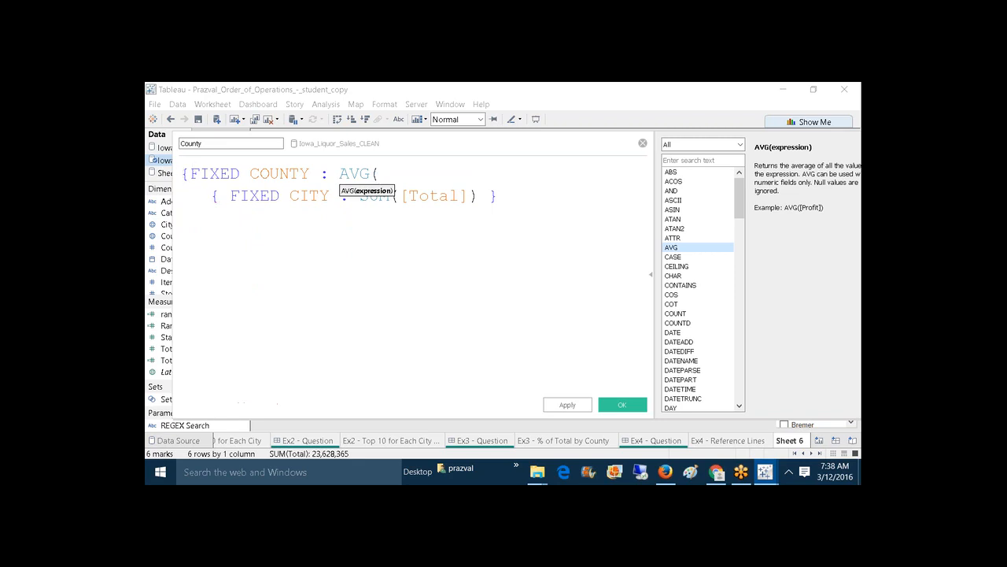
Close the AVG parenthesis and the outer FIXED brace on separate lines after the city-level expression.
left_click(494, 197)
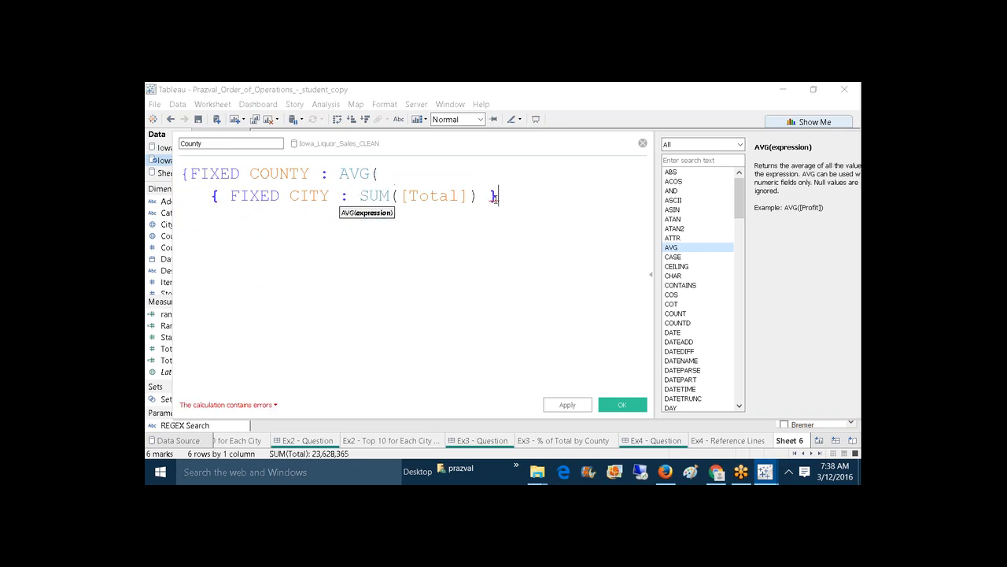
key("Return")
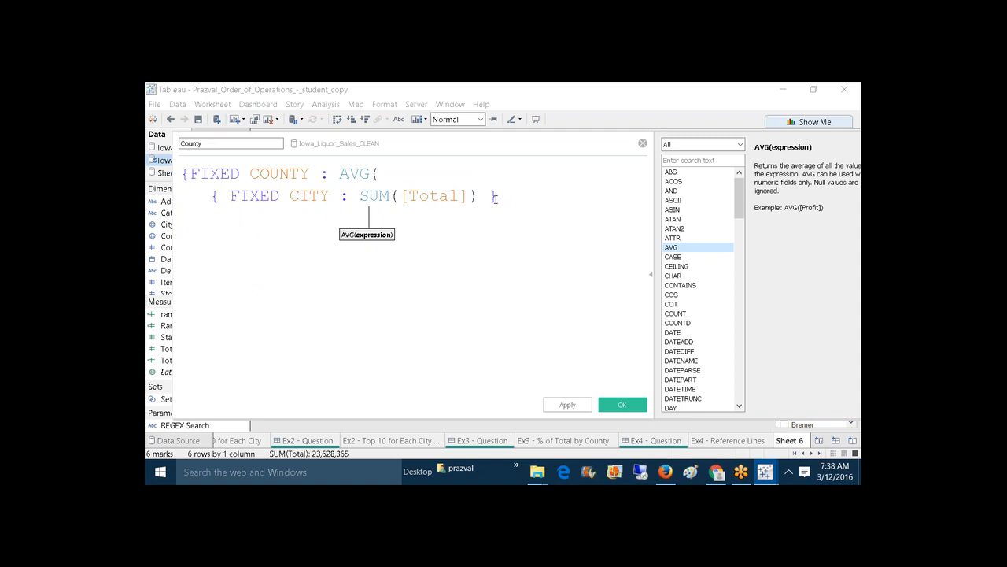
type(")")
key("Return")
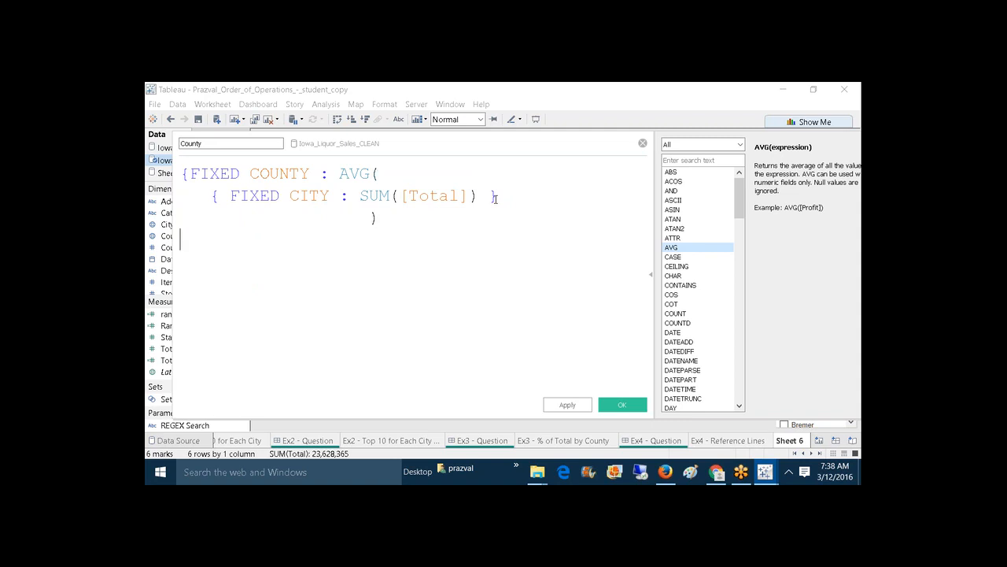
type("}")
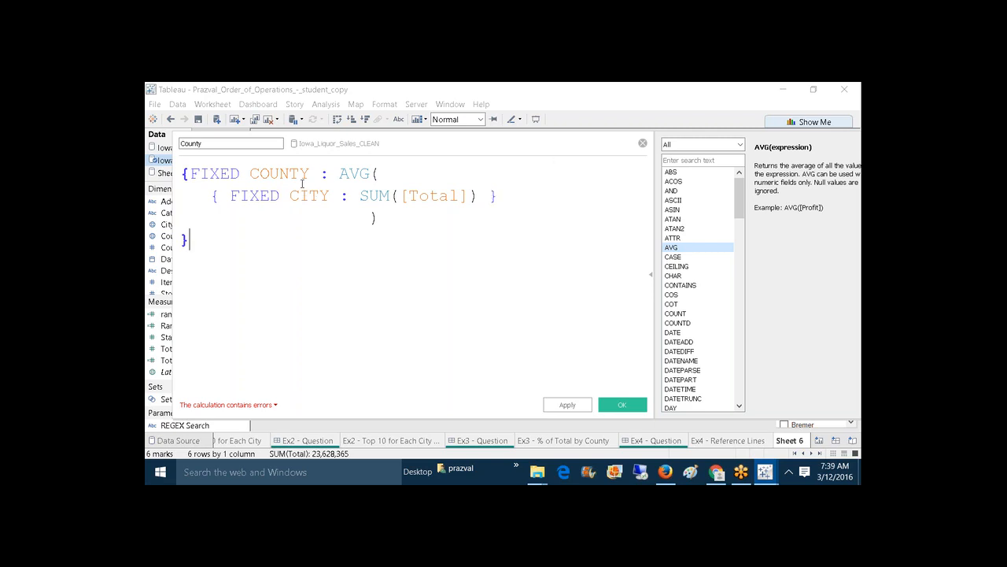
Examine the COUNTY, CITY, SUM and AVG parts of the nested FIXED expression.
left_click_drag(251, 174, 312, 174)
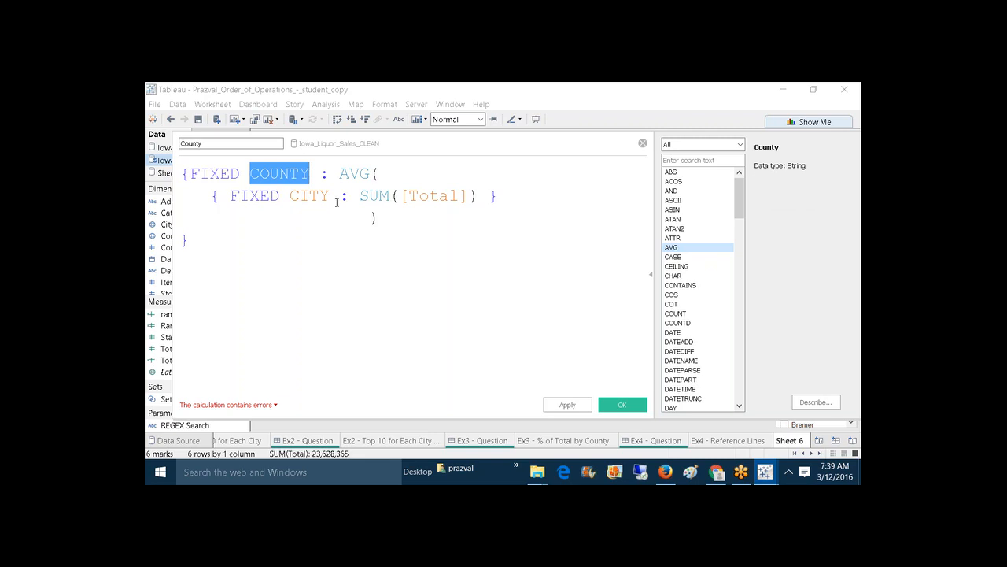
left_click(336, 203)
left_click_drag(337, 202, 299, 199)
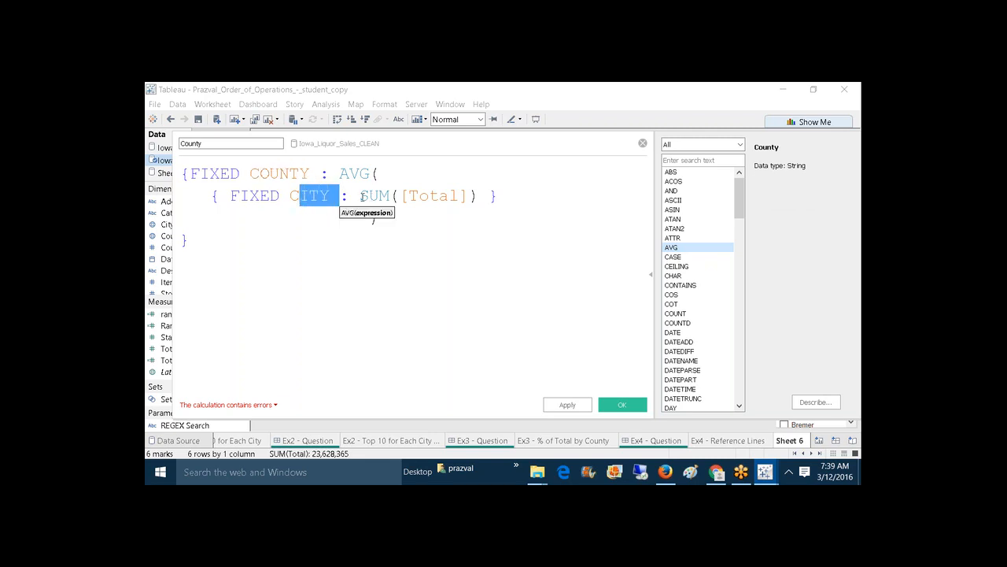
left_click_drag(361, 195, 404, 195)
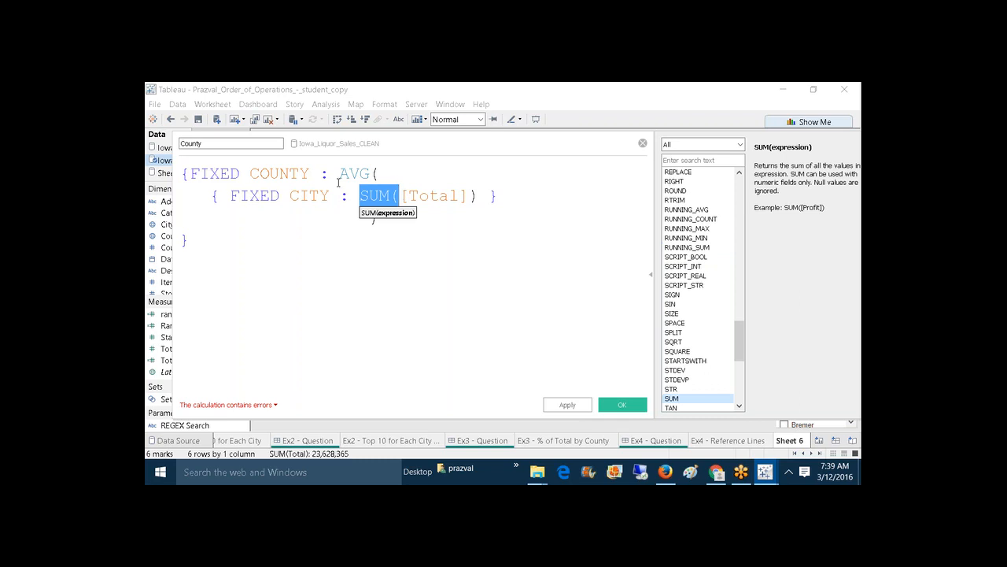
left_click_drag(251, 174, 311, 171)
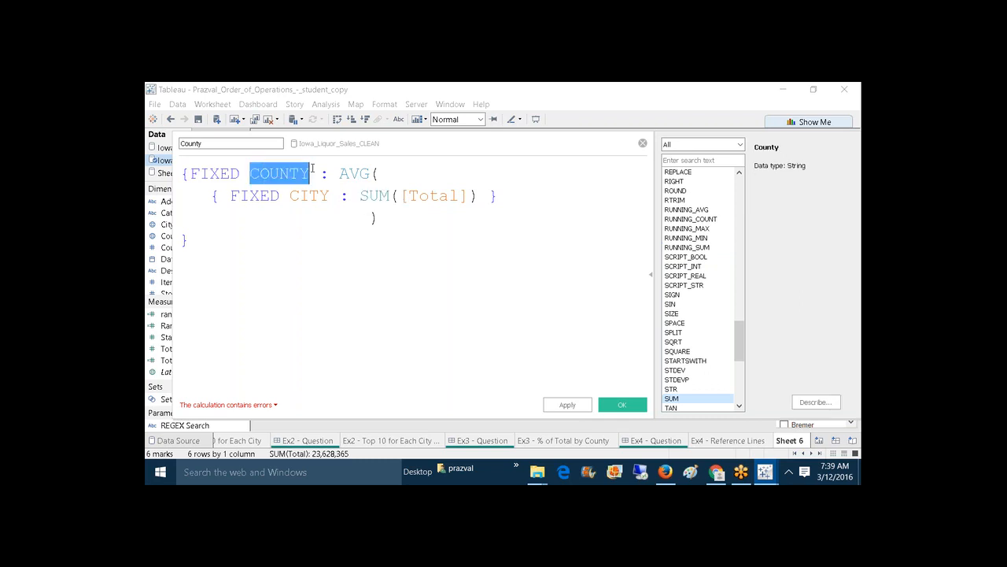
left_click(312, 170)
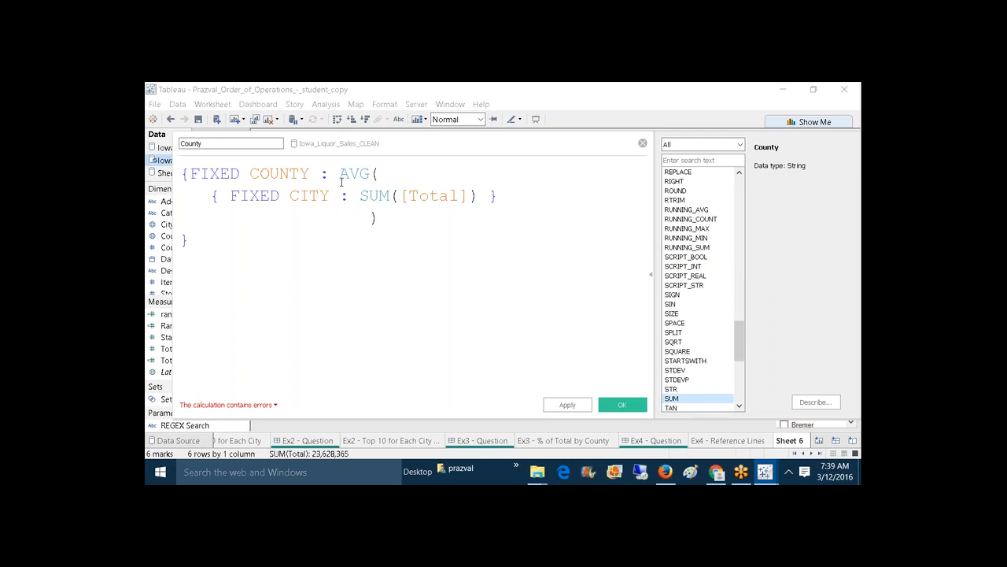
left_click_drag(337, 175, 489, 195)
left_click(429, 264)
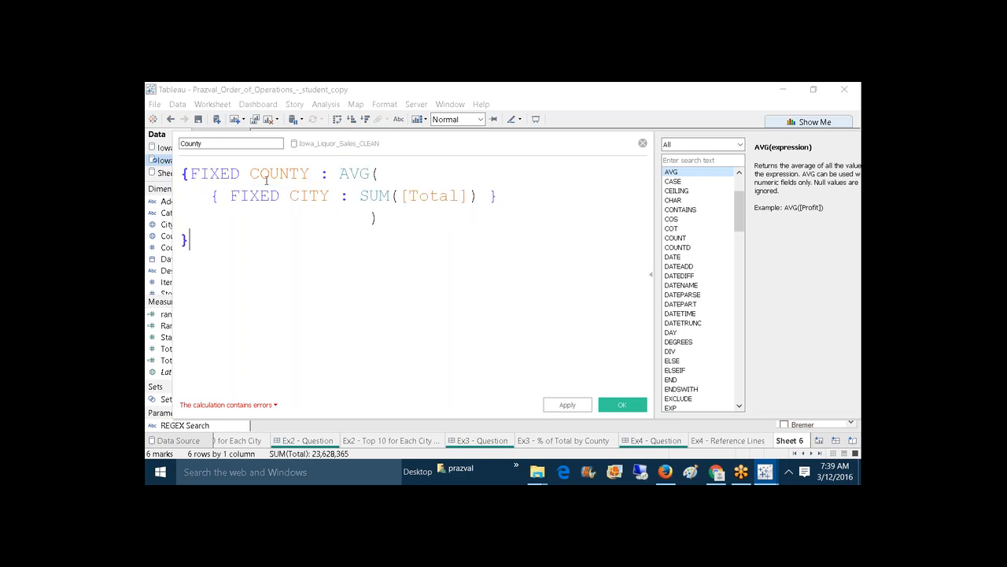
Name the calculation County_AVG_LOD, save it, and add it to the chart's marks as Detail.
left_click(225, 142)
type("_AVG")
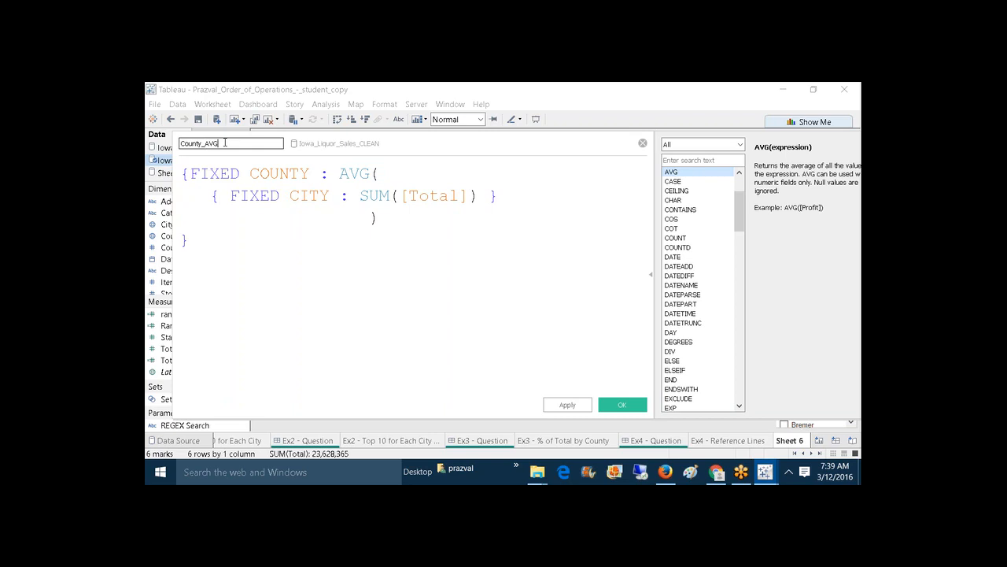
type("_LOD")
left_click(554, 404)
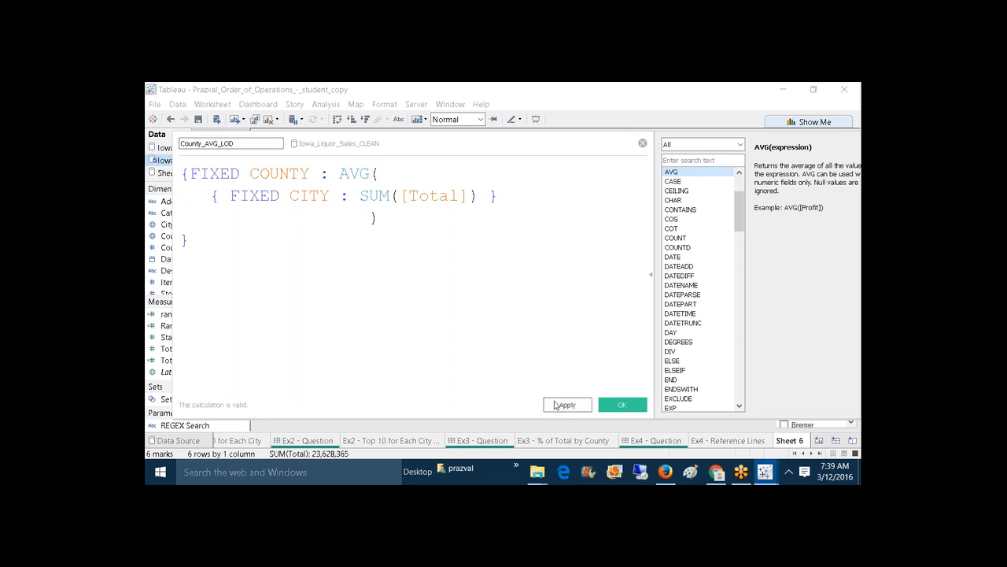
left_click(622, 404)
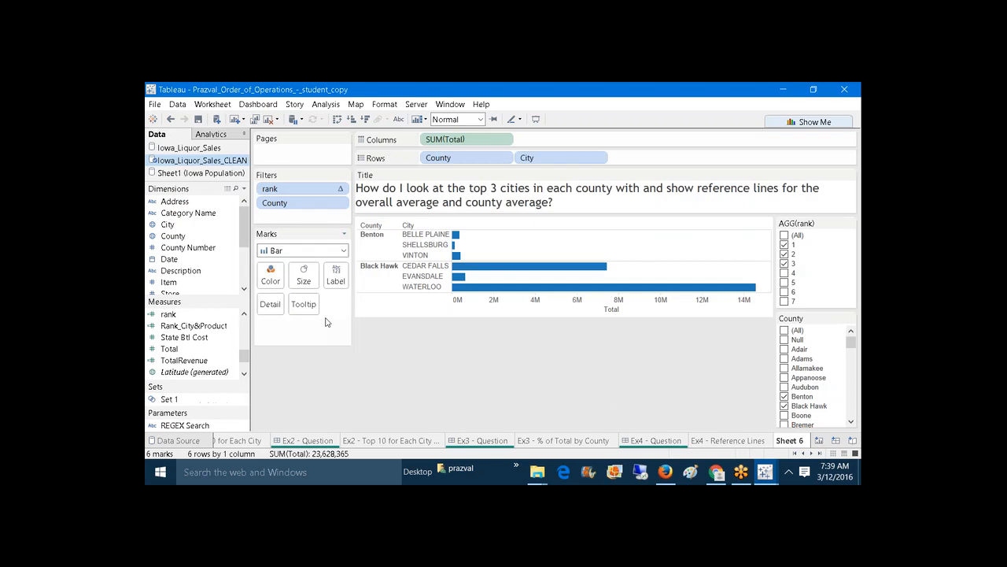
left_click_drag(244, 357, 270, 304)
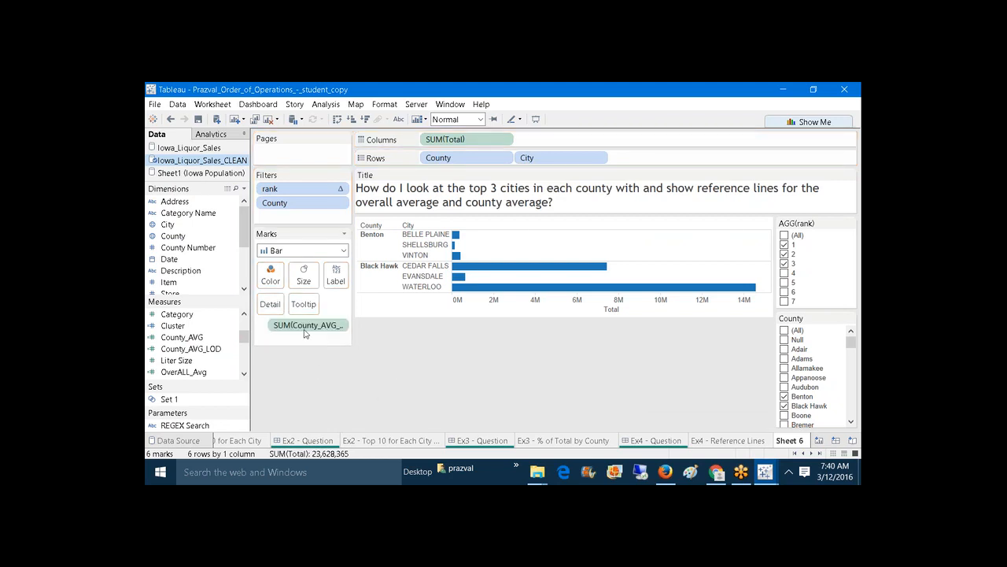
Start another calculated field named OverAll_AVG.
left_click(244, 189)
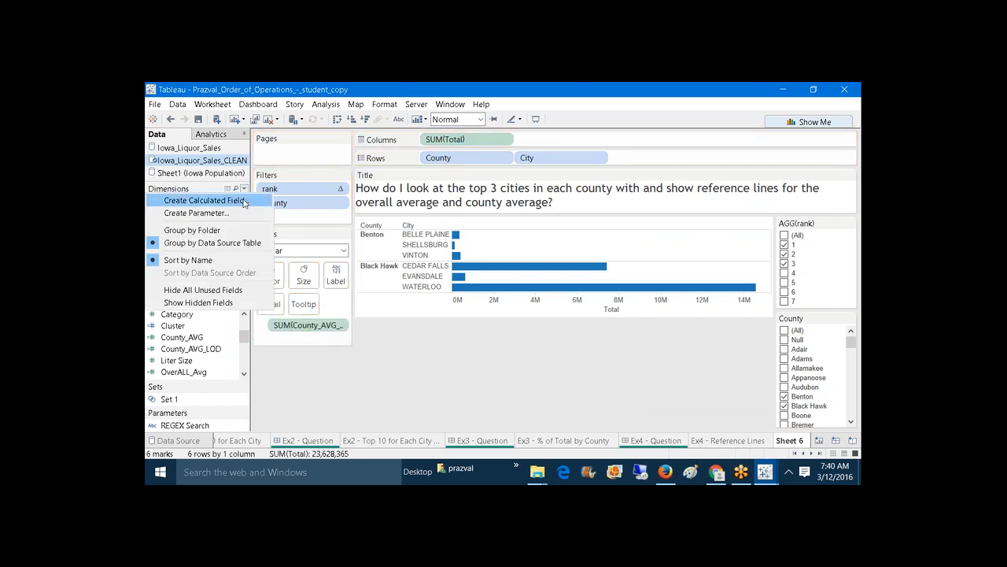
left_click(243, 201)
type("O")
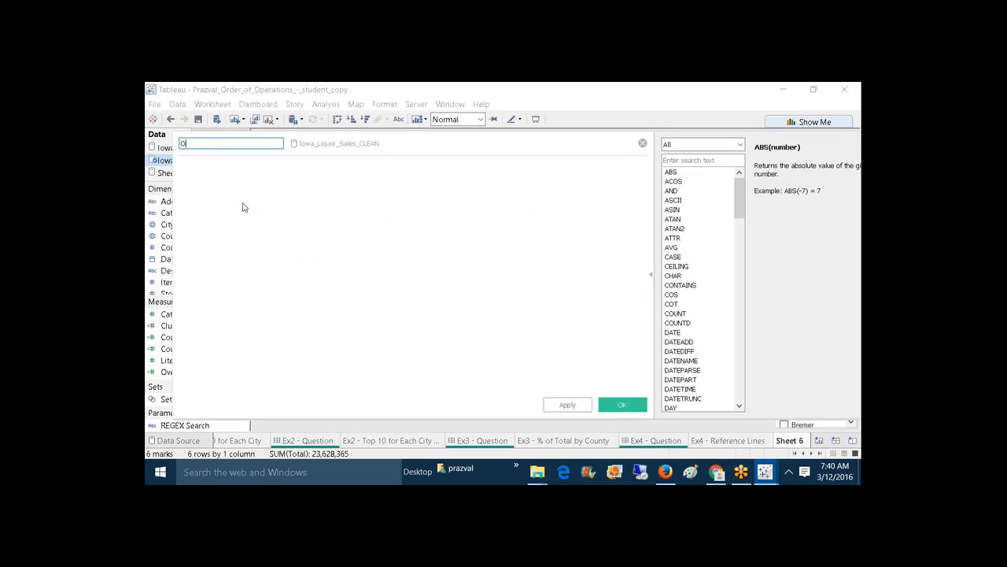
type("verAllCou")
key("BackSpace")
key("BackSpace")
key("BackSpace")
type("_AVG")
Enter the inner expression { FIXED [County],CITY : SUM([Total]) } in the OverAll_AVG calculation and enlarge the formula text.
left_click(279, 215)
type("{ FI")
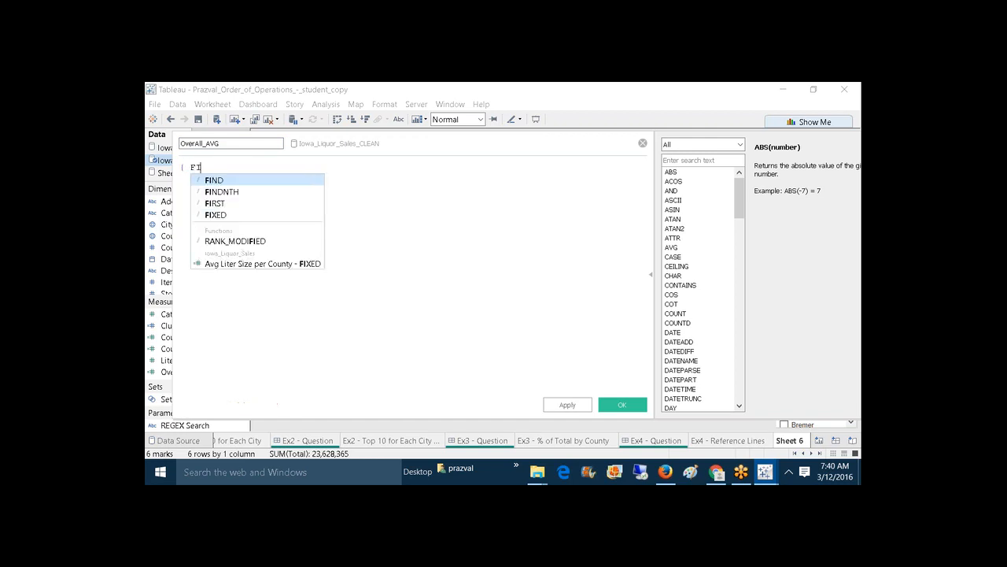
type("XED COUNT")
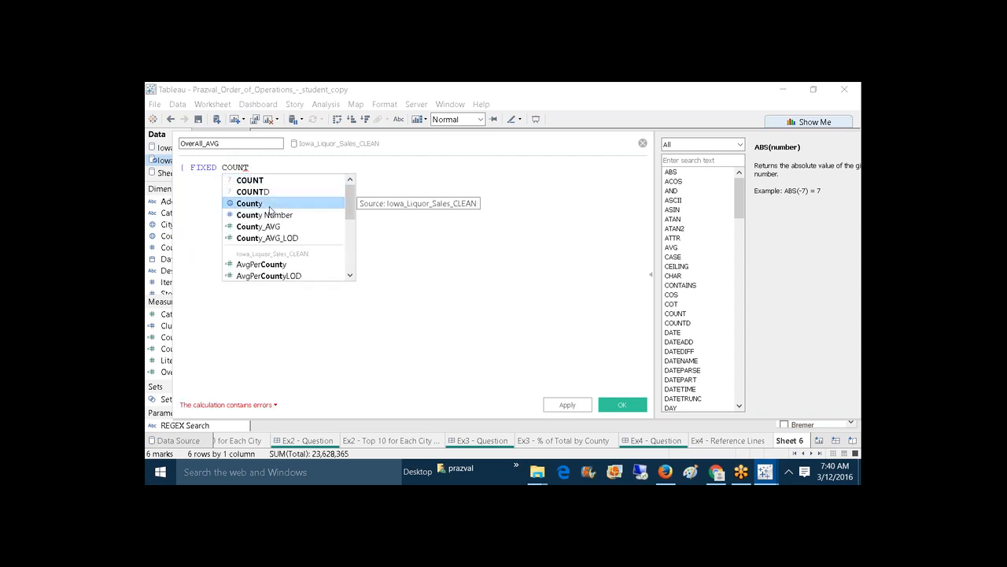
left_click(269, 205)
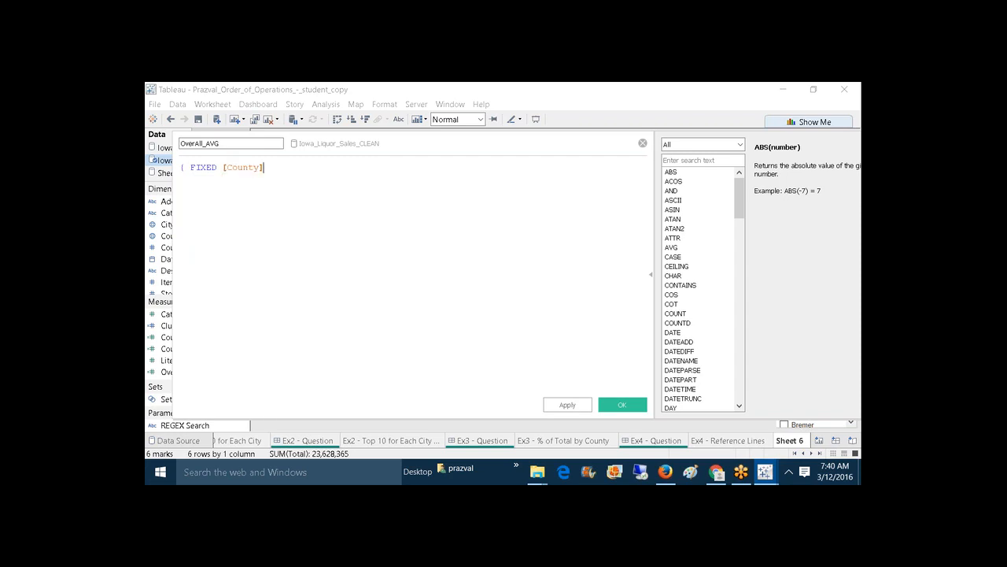
type(",CITY : SUM")
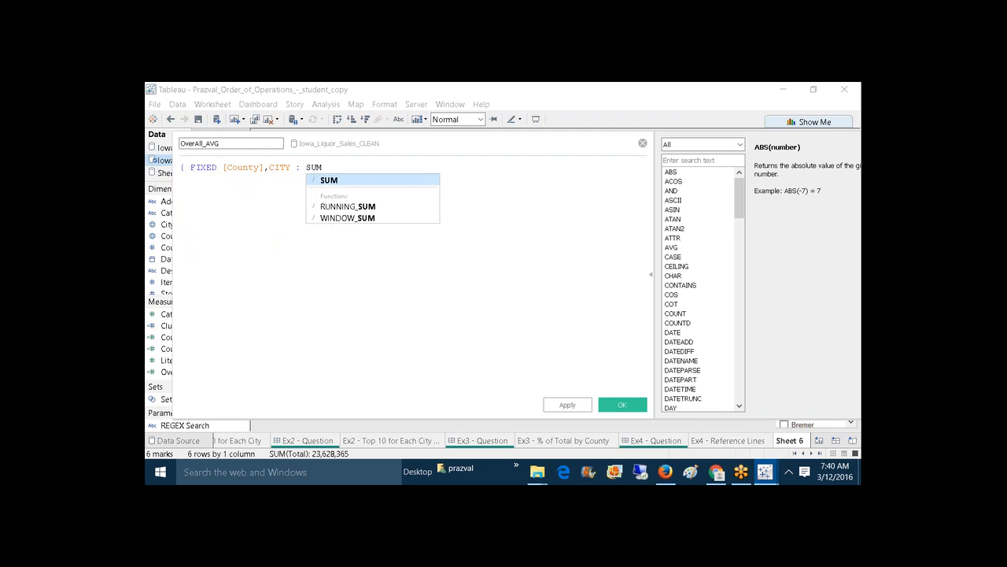
type("(TOT")
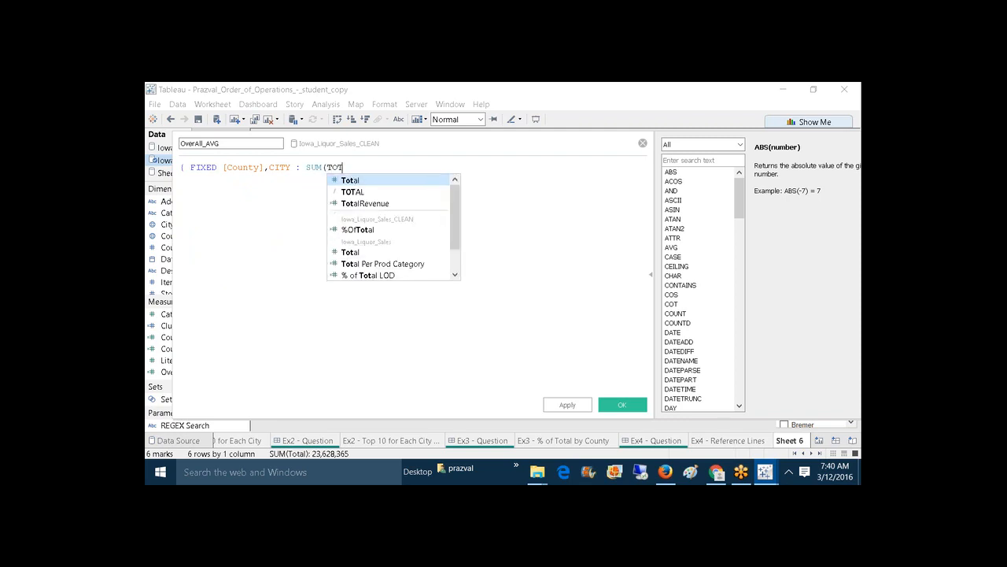
type("AL")
key("Return")
type(") ")
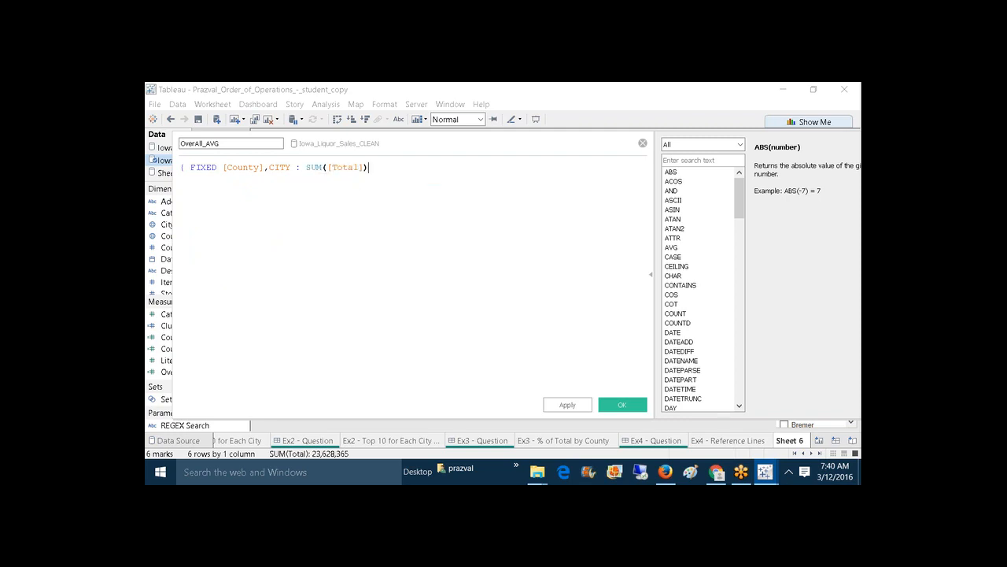
type("}")
scroll(350, 169, "up", 3)
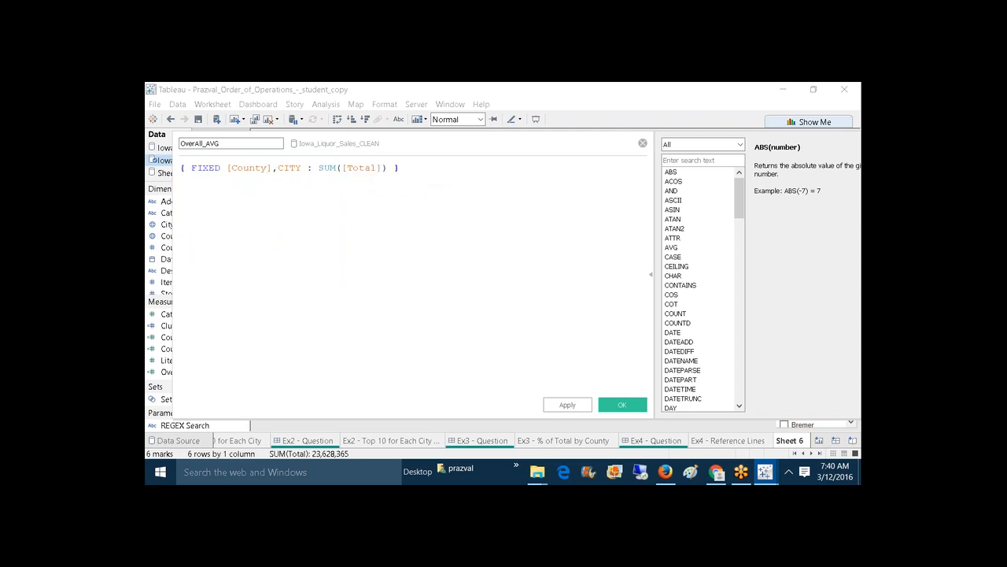
scroll(265, 185, "up", 1)
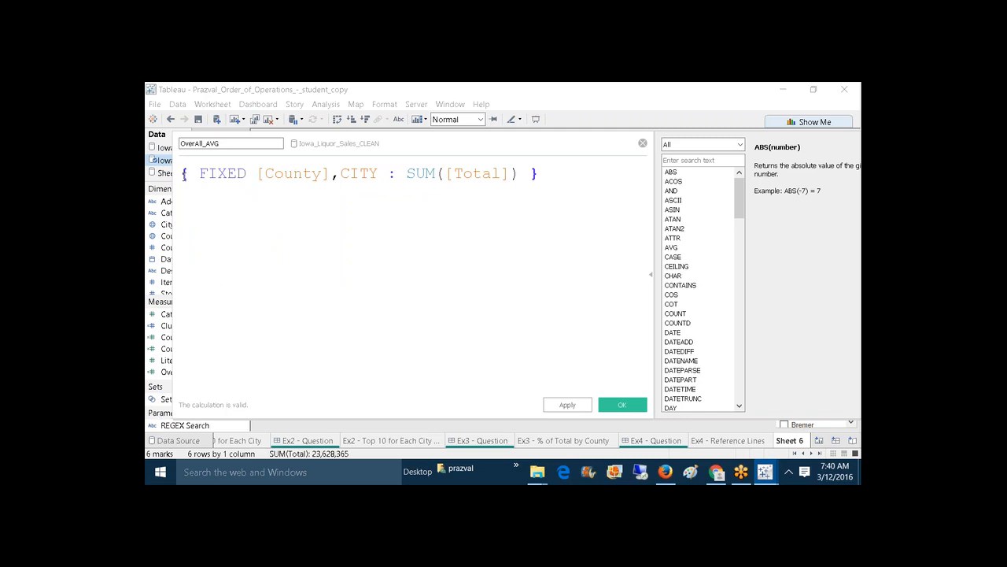
Indent the FIXED expression on its own line and enclose it in outer curly braces on separate lines.
left_click(183, 174)
key("Return")
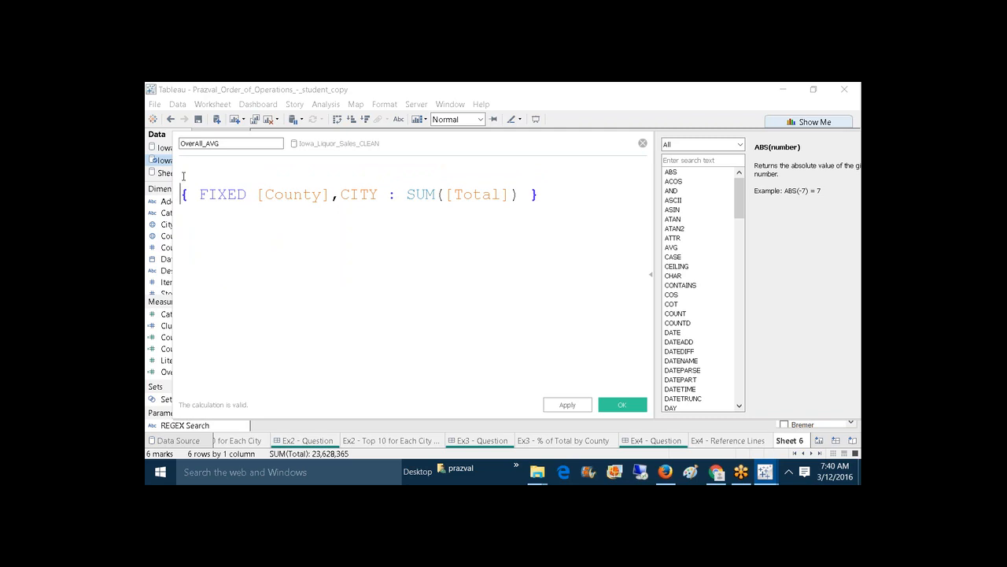
left_click(183, 175)
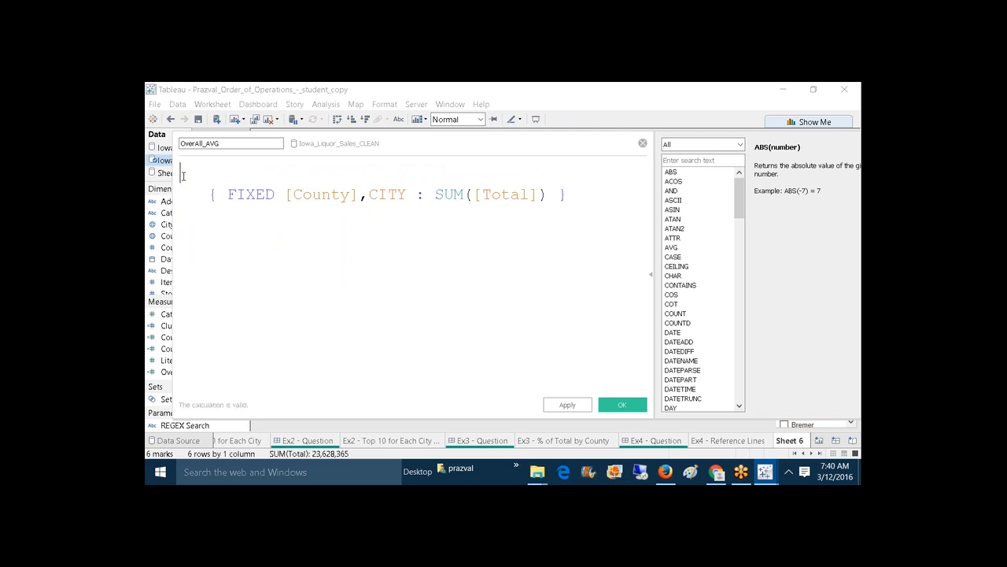
type("{")
left_click(570, 202)
type("4")
key("BackSpace")
key("Return")
type("}")
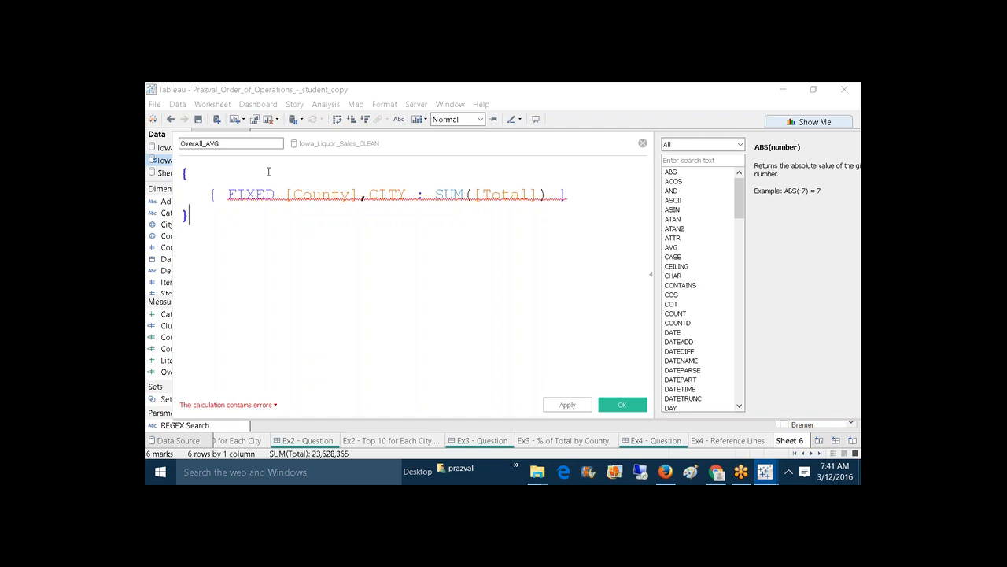
Wrap the inner FIXED expression in AVG( ), with the closing parenthesis on its own line above the final brace.
left_click(203, 176)
type("AV")
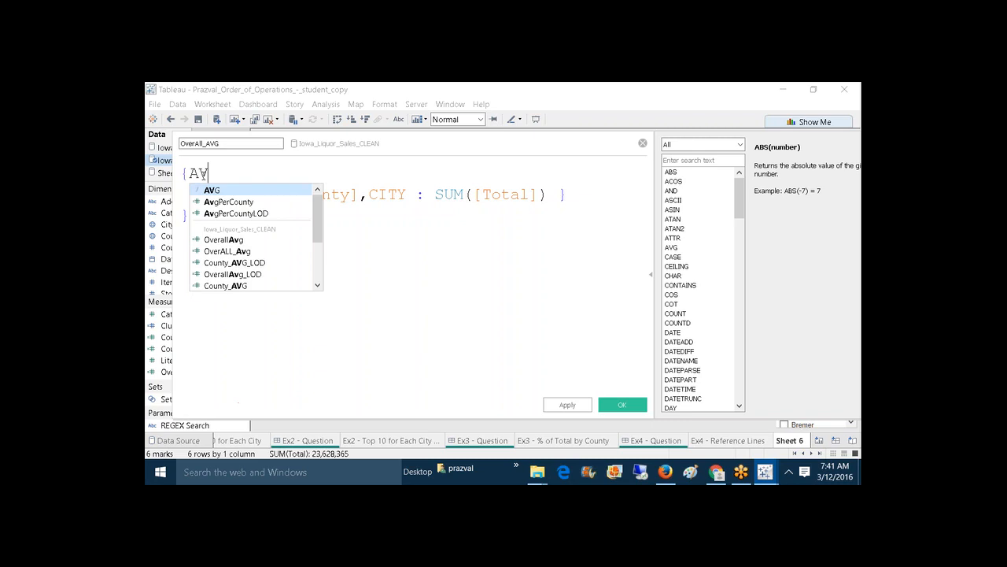
type("G(")
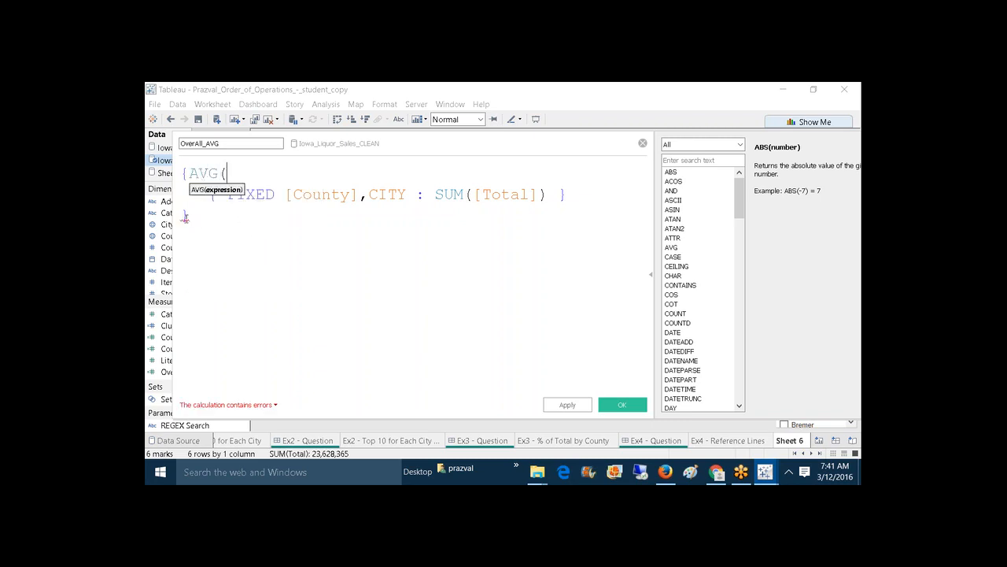
mouse_move(183, 217)
type(")")
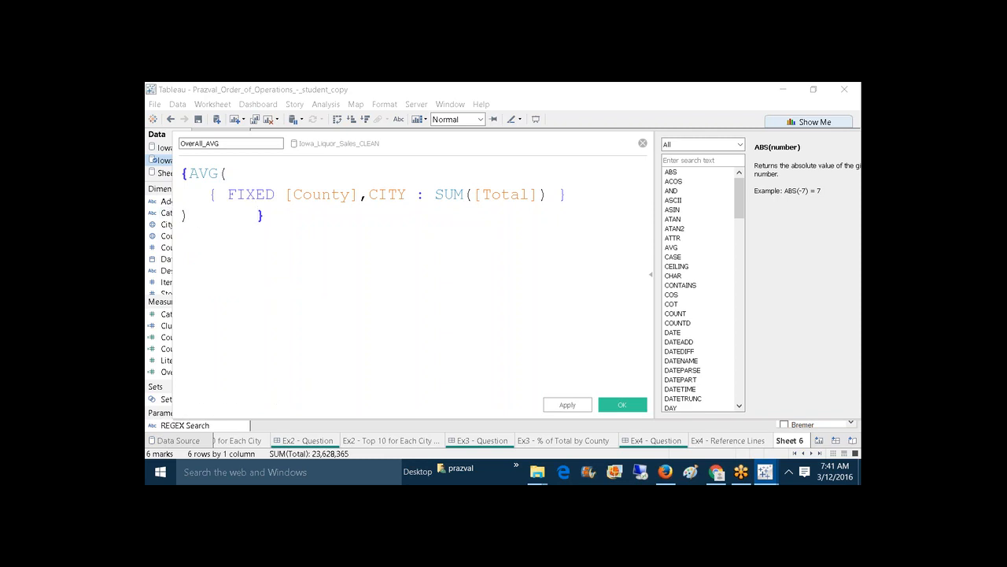
key("Return")
left_click(181, 215)
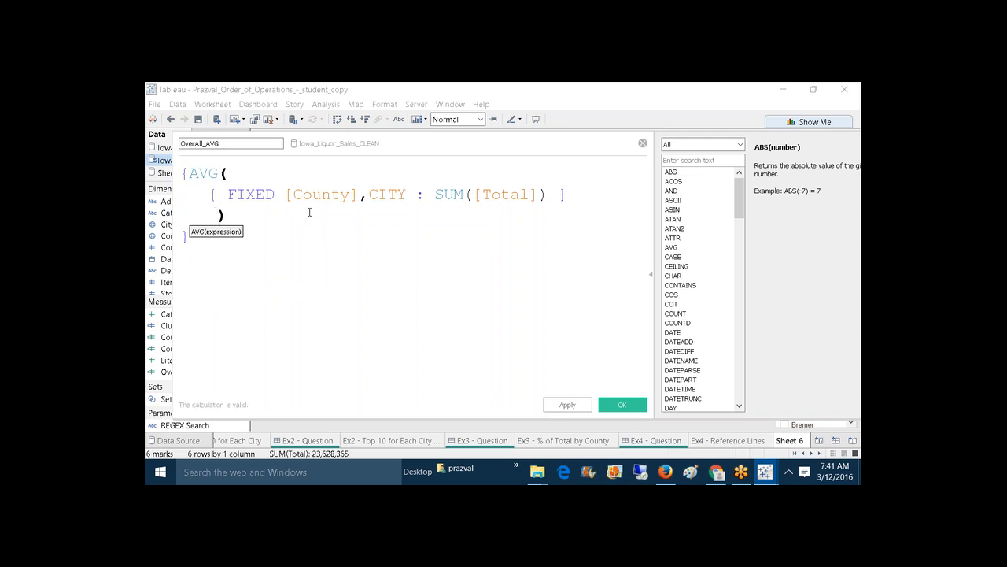
Examine the inner FIXED expression, its County and CITY dimensions, and the outer AVG without dimensions.
left_click(228, 194)
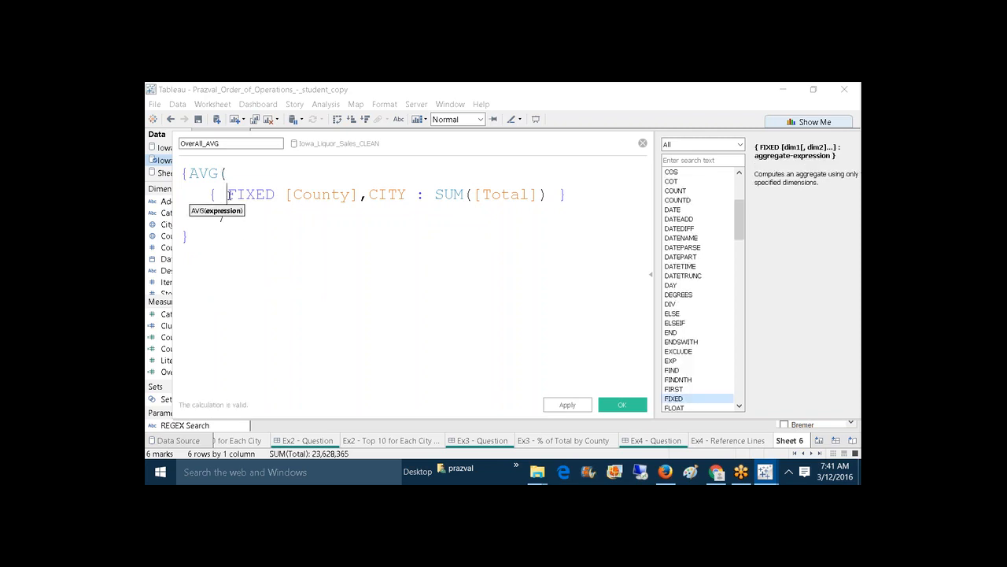
left_click_drag(227, 195, 359, 205)
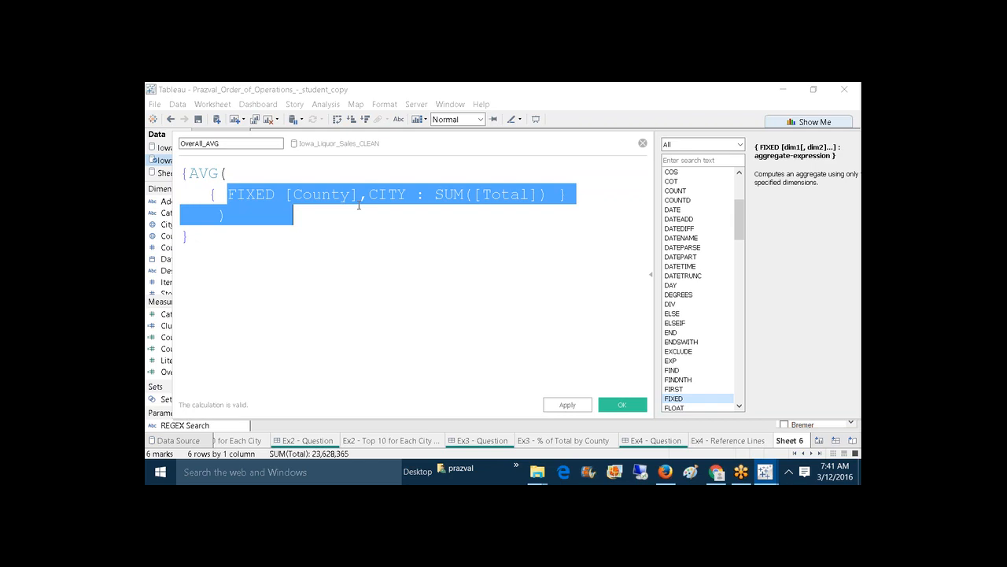
left_click(359, 205)
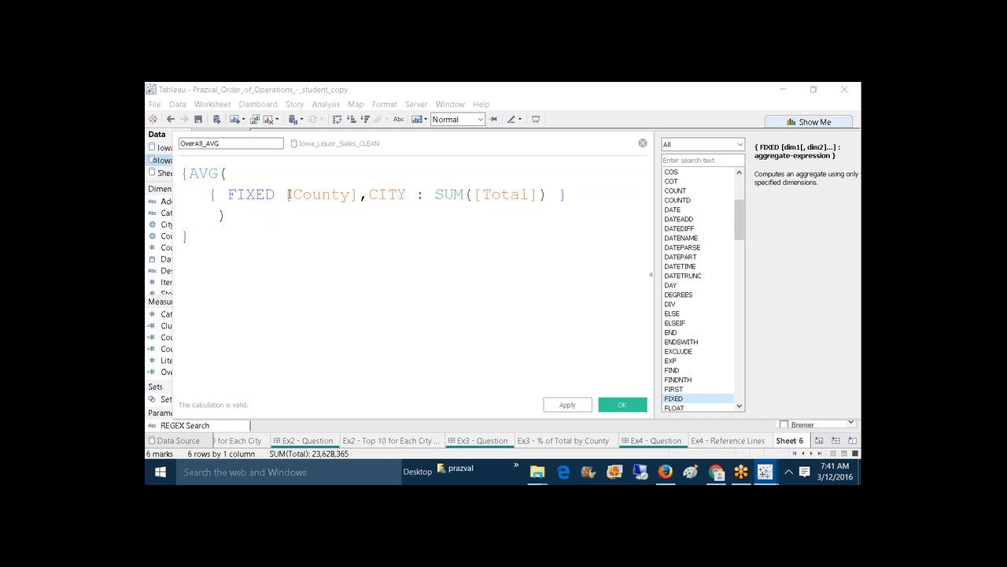
left_click_drag(288, 194, 407, 191)
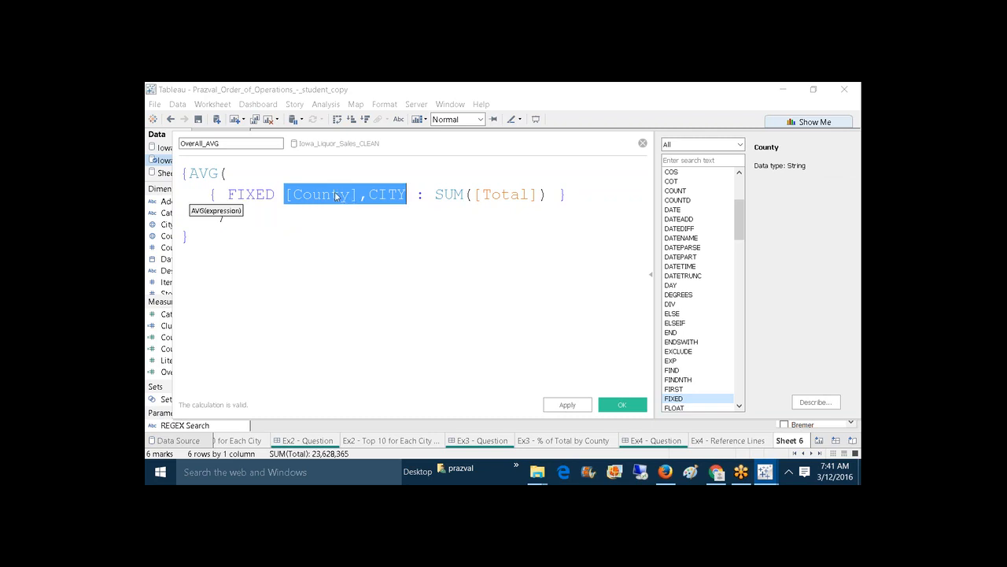
left_click(191, 172)
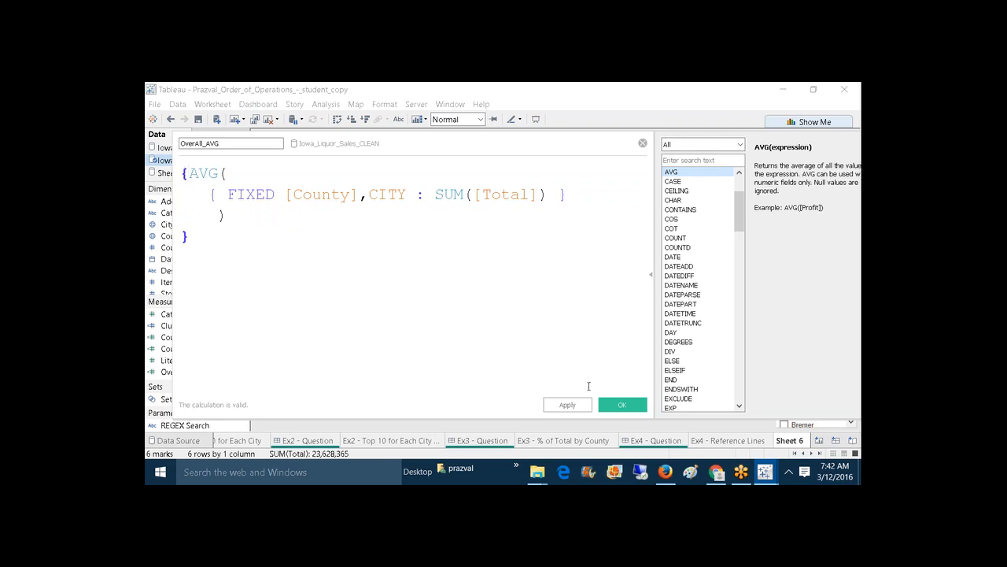
Apply and save the OverAll_AVG calculation, and add it to the chart's marks as Detail.
left_click(570, 405)
left_click(612, 405)
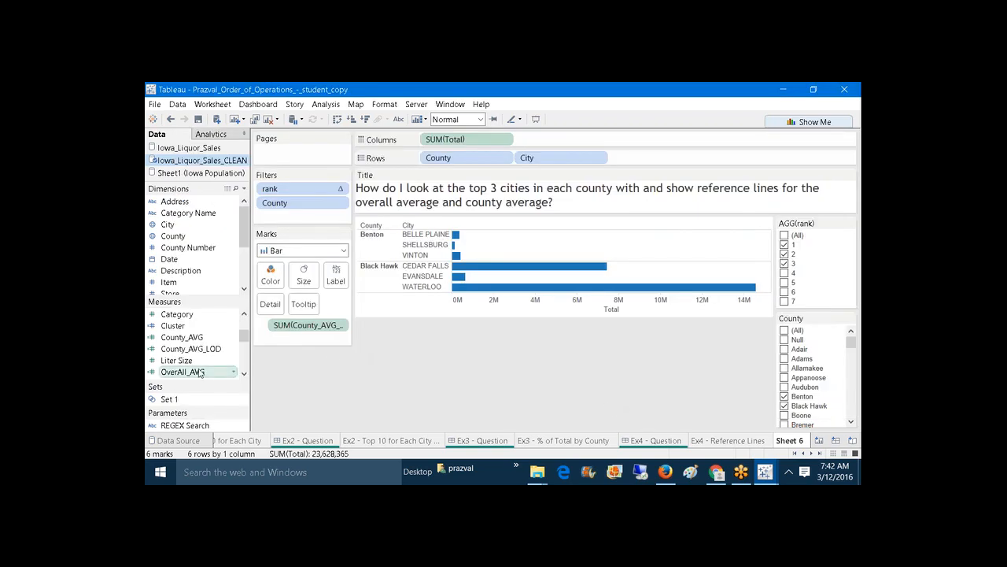
left_click_drag(198, 373, 270, 304)
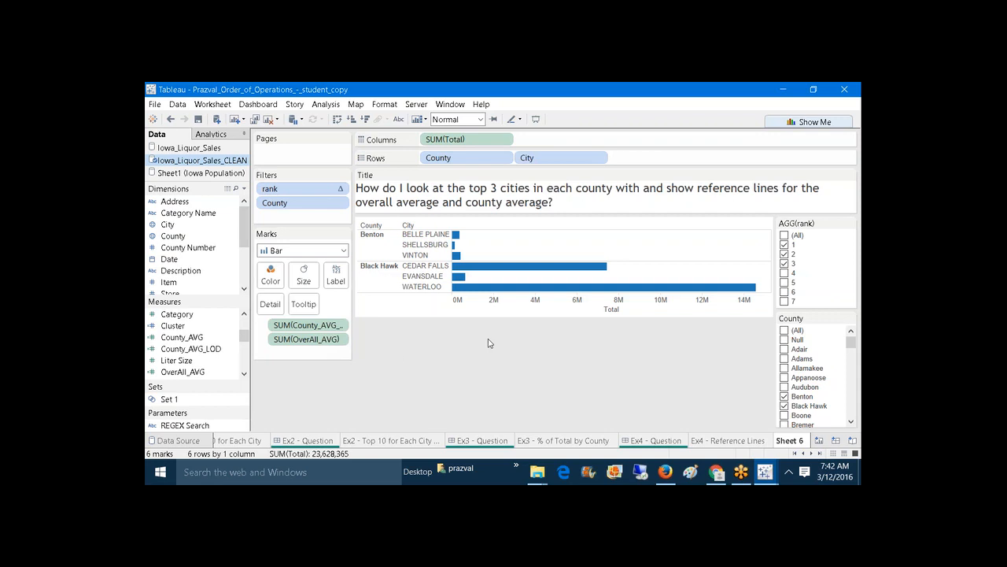
Start a reference line on the Total axis for the entire table, using the average of SUM(OverAll_AVG).
right_click(498, 313)
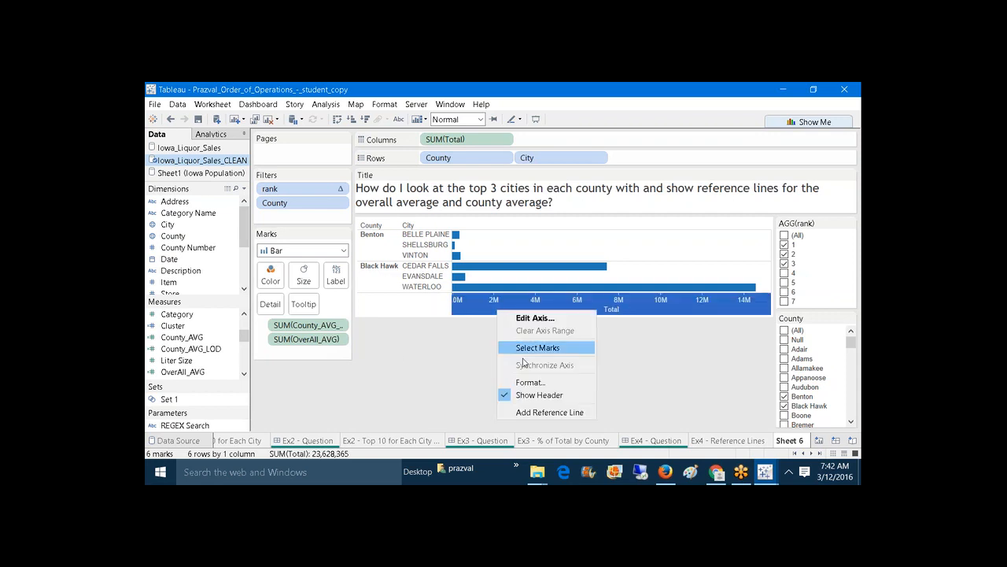
left_click(541, 413)
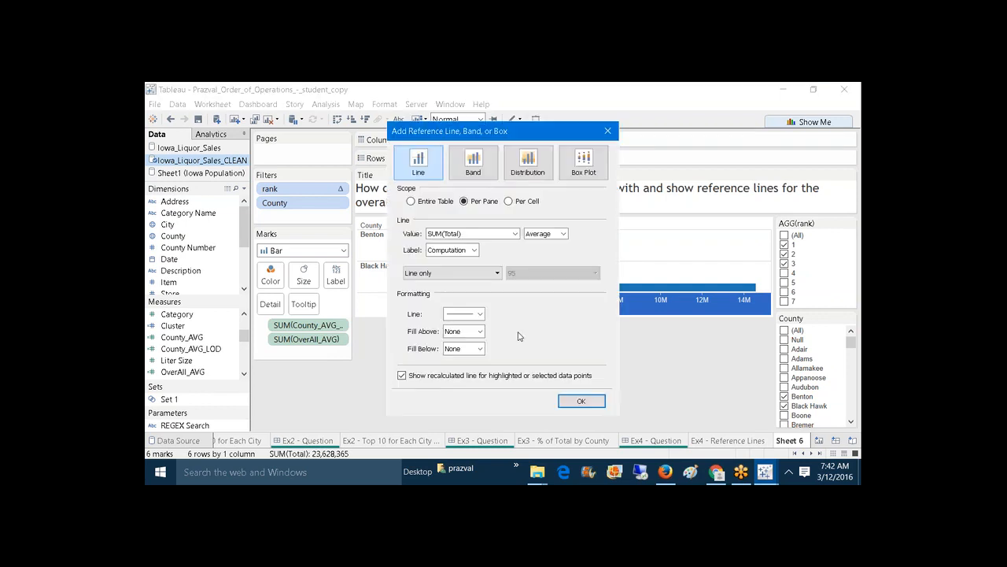
left_click(411, 201)
left_click(515, 234)
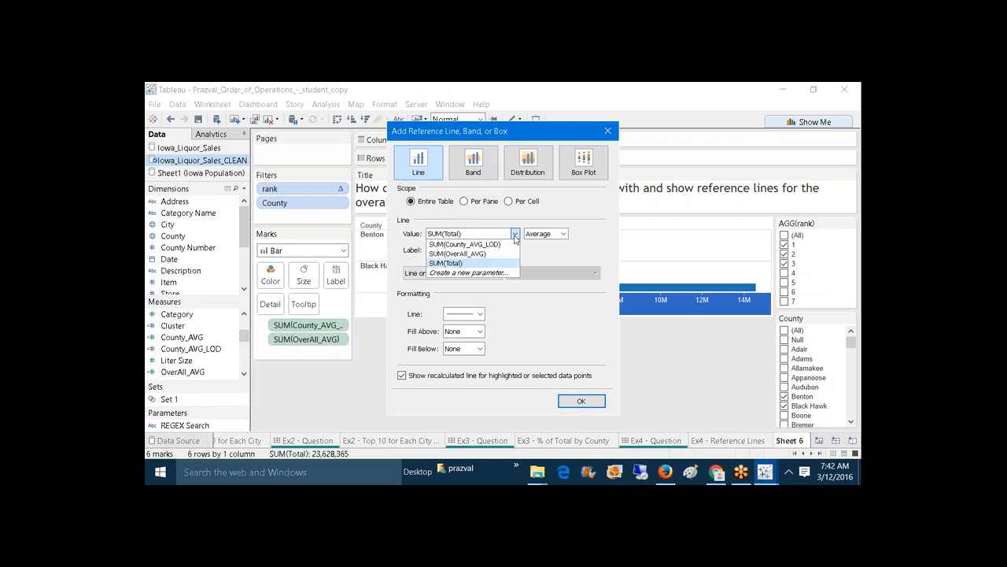
left_click(501, 254)
Colour the overall average line dark gold, label it with its value, and add it to the chart.
left_click(480, 315)
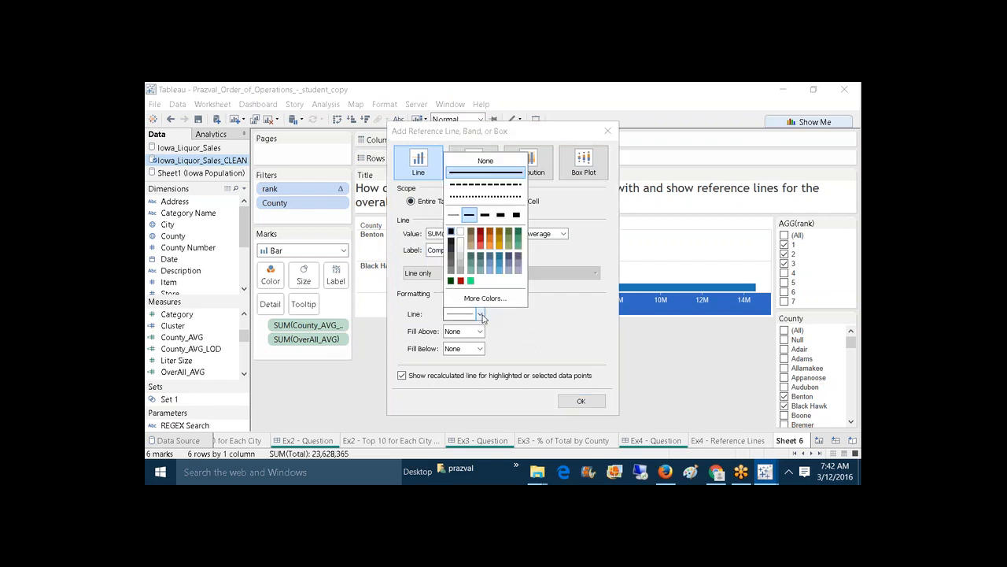
left_click(469, 215)
left_click(498, 233)
left_click(532, 245)
left_click(474, 249)
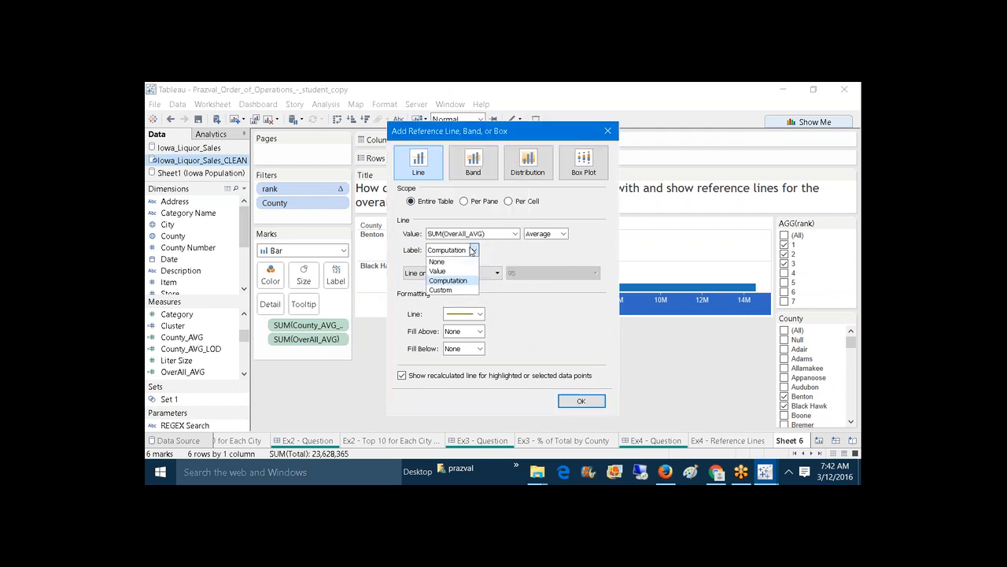
left_click(437, 271)
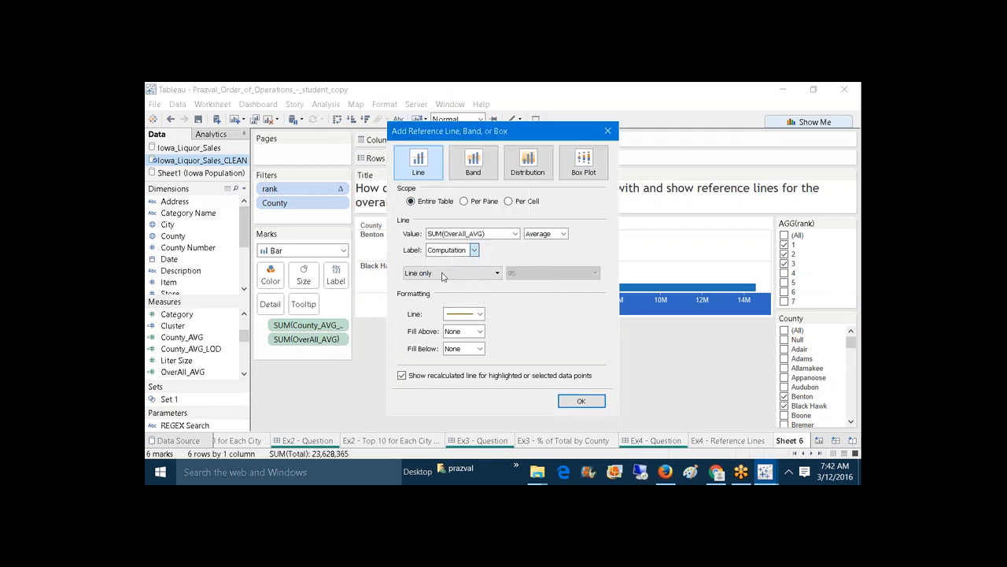
left_click(583, 402)
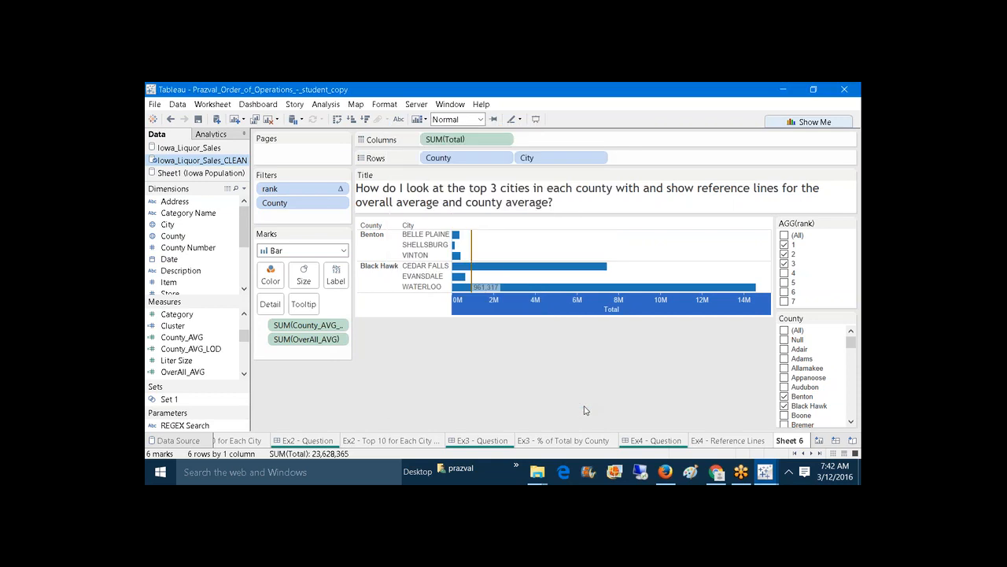
Start a per-pane reference line on the Total axis using the average of SUM(County_AVG_LOD), labelled with its value.
mouse_move(483, 293)
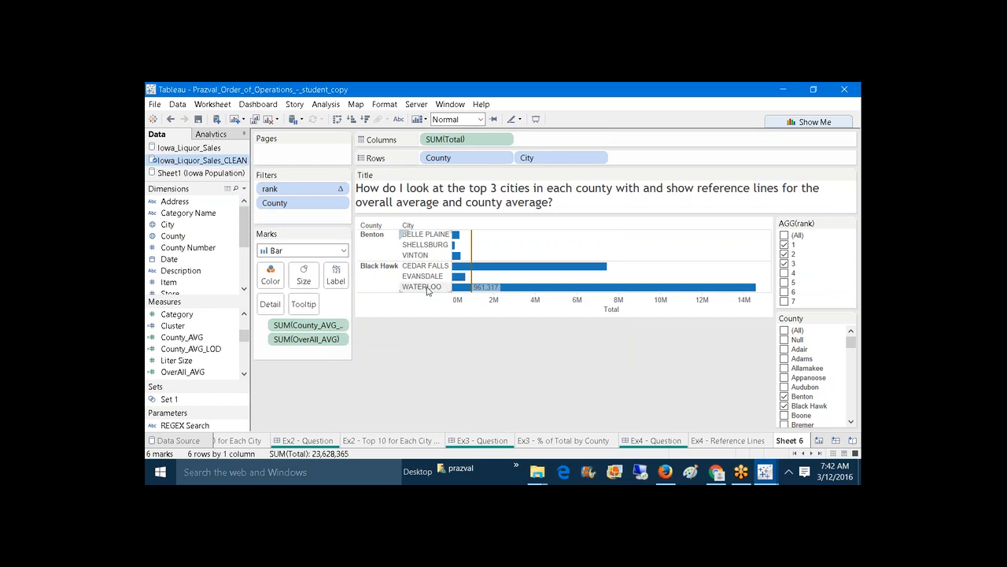
right_click(525, 310)
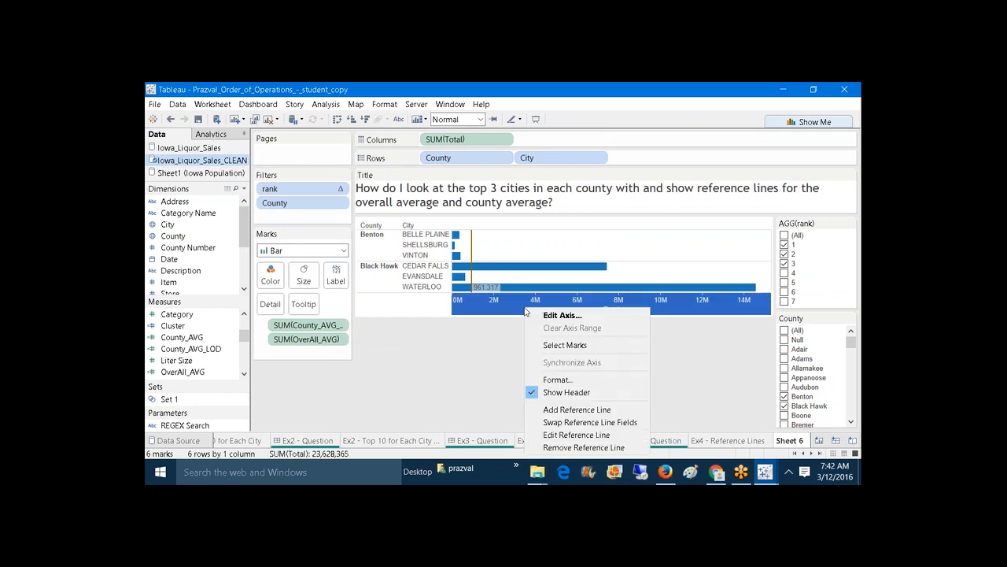
left_click(570, 411)
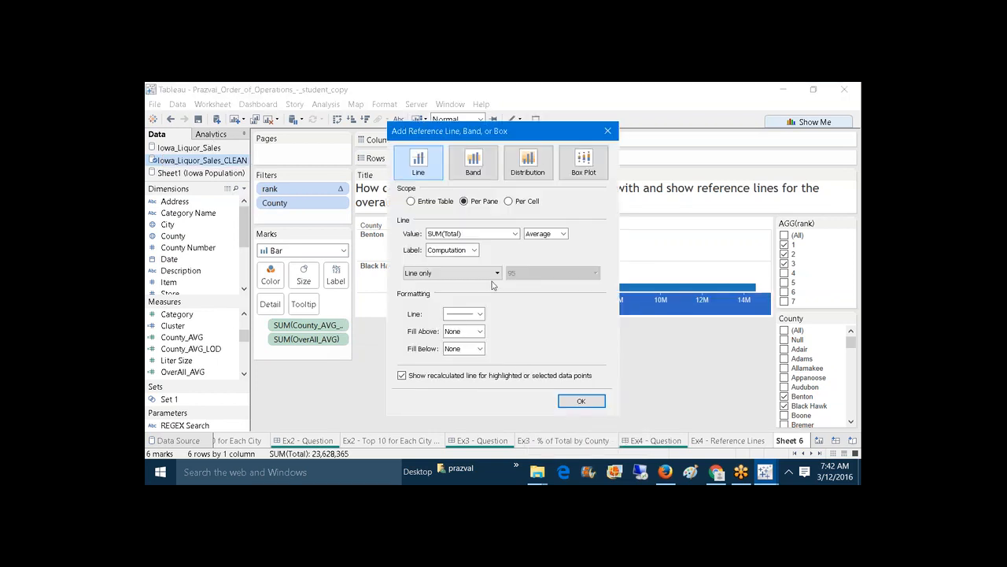
left_click(514, 234)
left_click(464, 244)
left_click(473, 251)
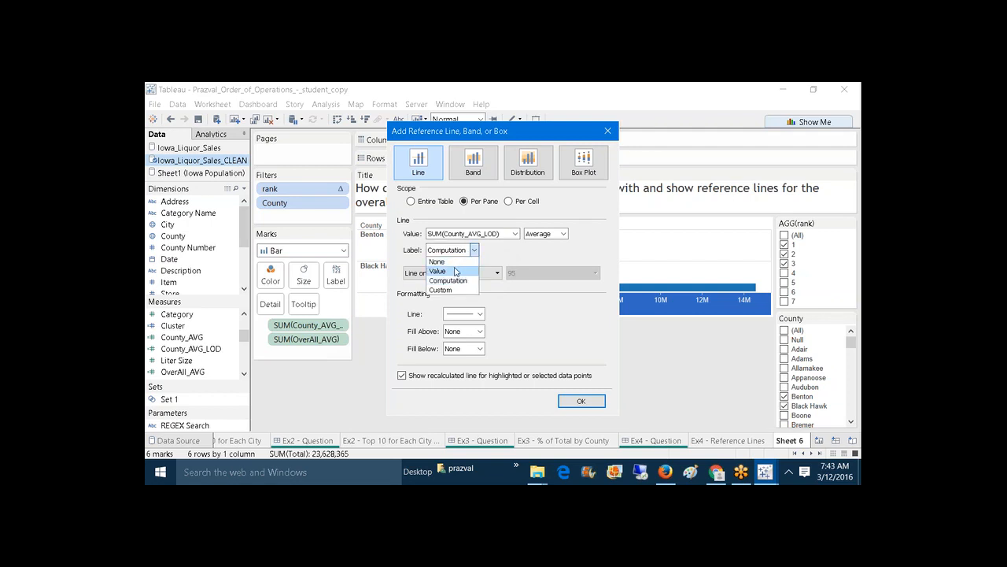
left_click(457, 271)
Style the county average line as dotted and dark red, and add it to the chart.
left_click(486, 314)
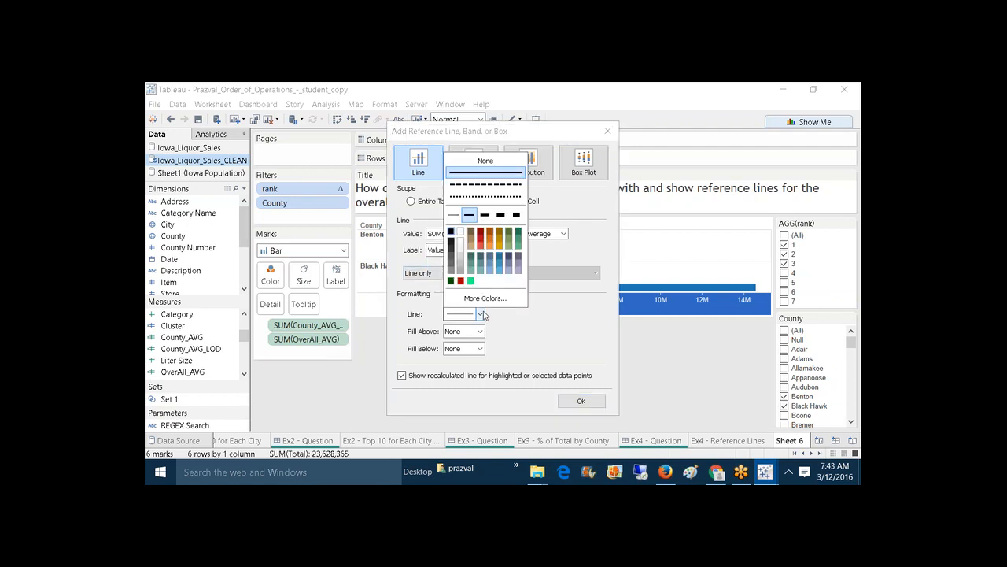
left_click(496, 198)
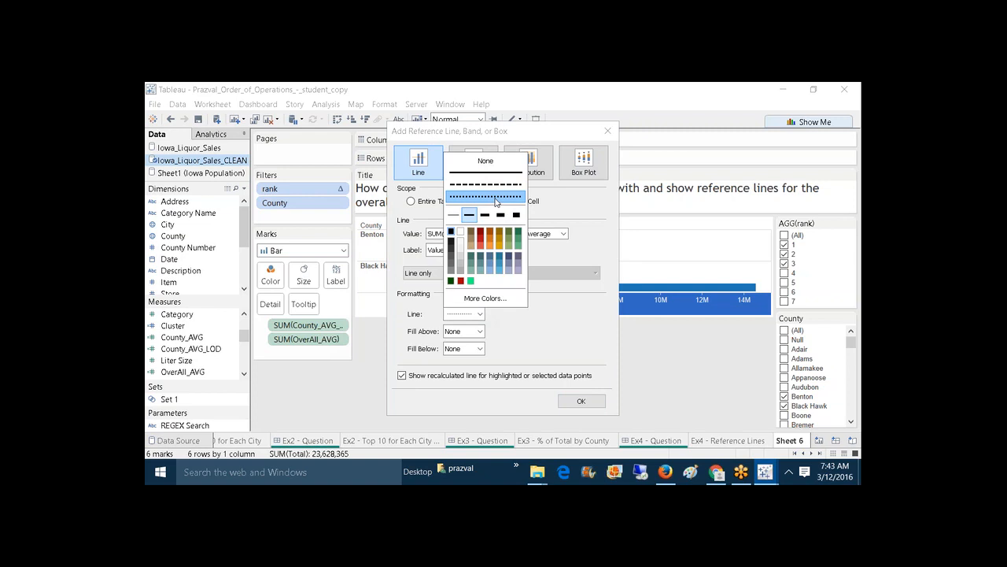
left_click(480, 234)
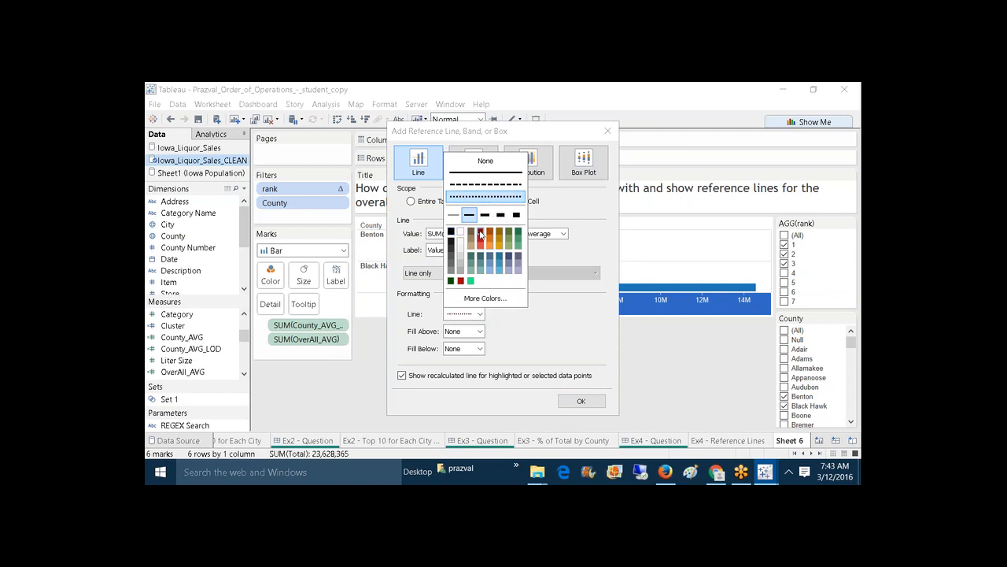
left_click(555, 338)
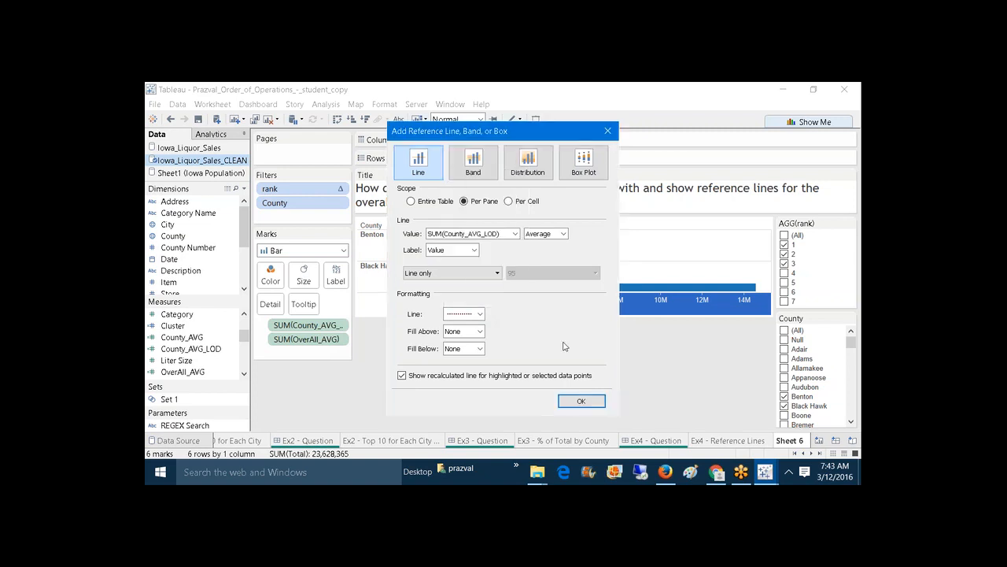
left_click(579, 402)
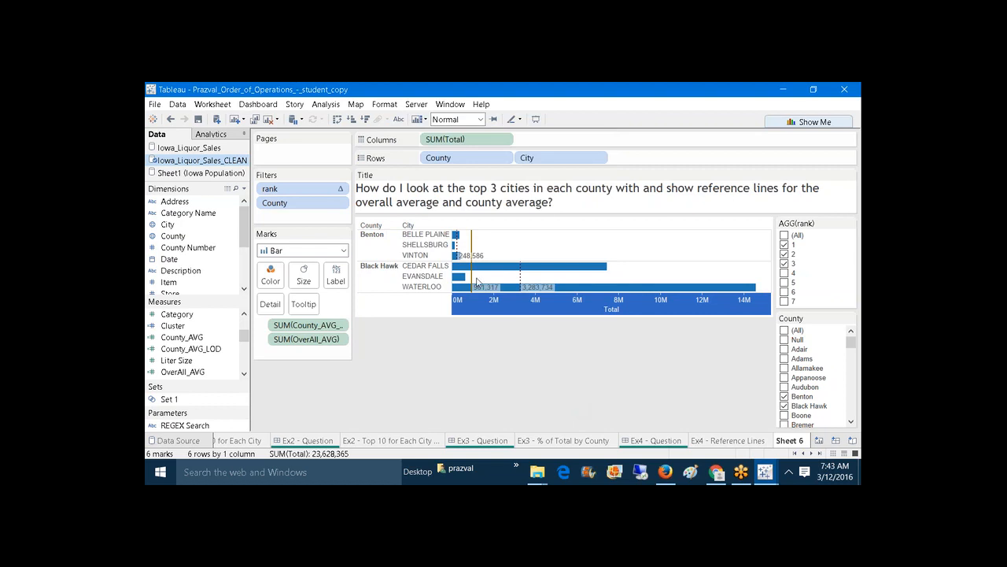
Include all counties in the County filter and compare the overall and county average lines down to Black Hawk.
mouse_move(474, 271)
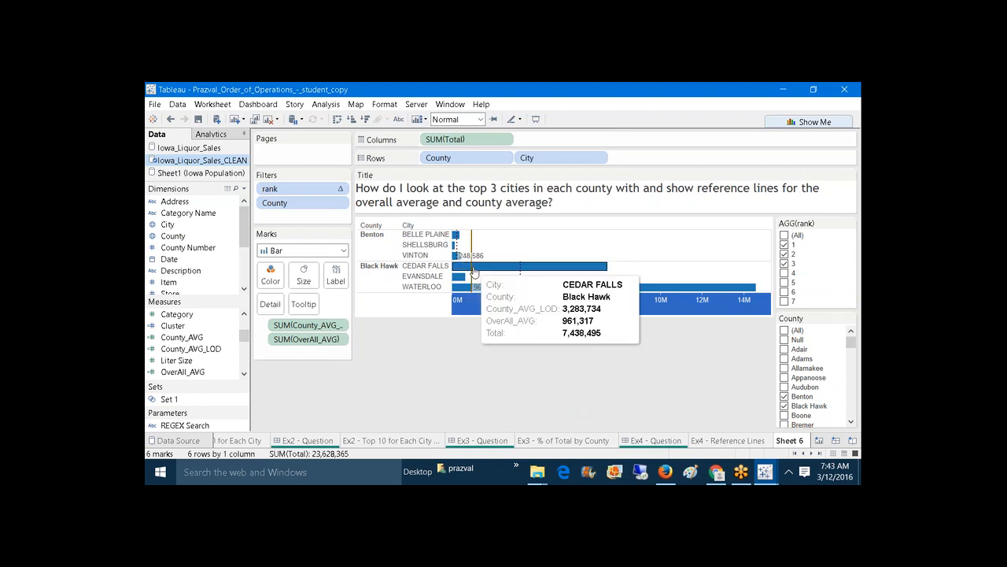
mouse_move(518, 280)
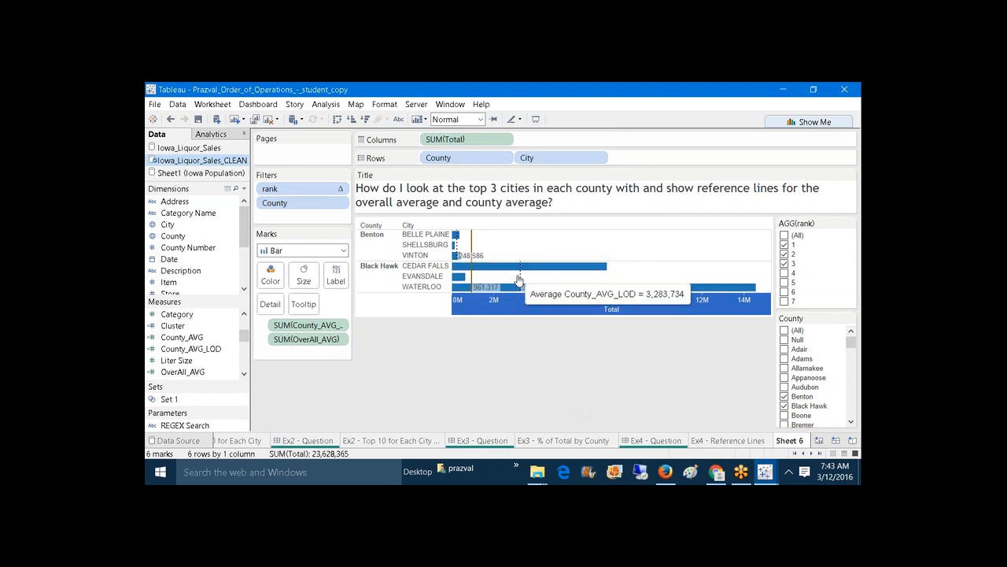
mouse_move(462, 255)
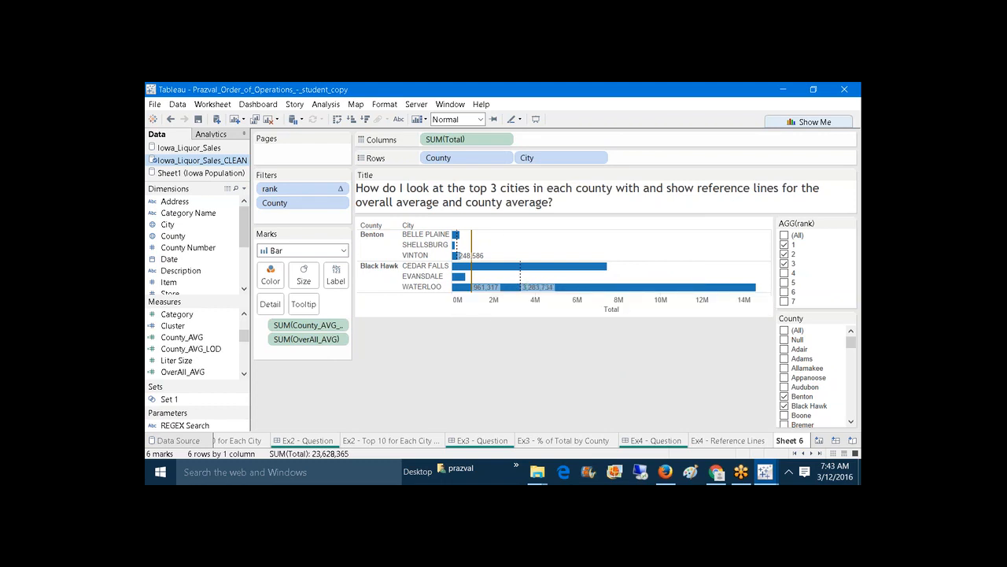
left_click(783, 331)
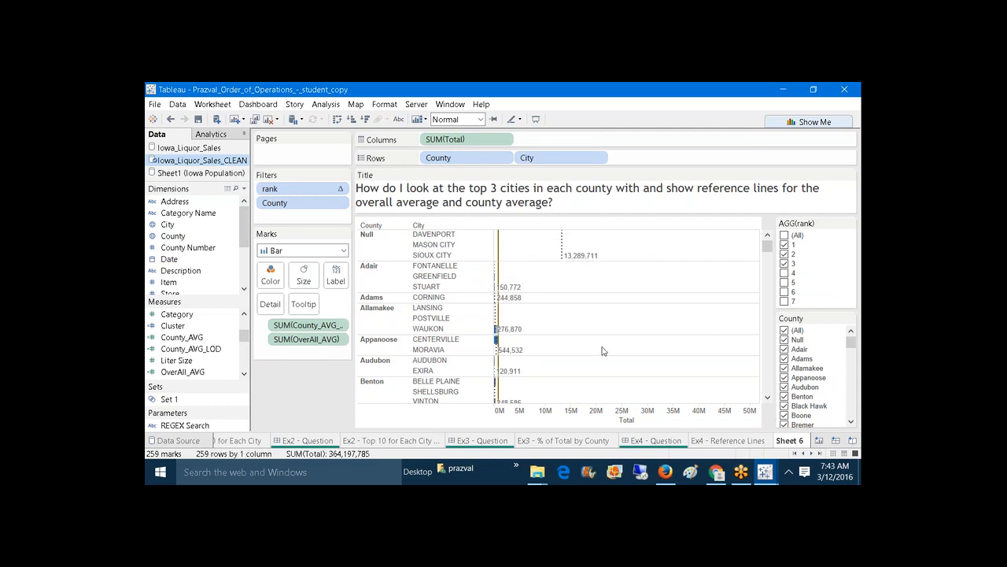
left_click(769, 400)
mouse_move(509, 365)
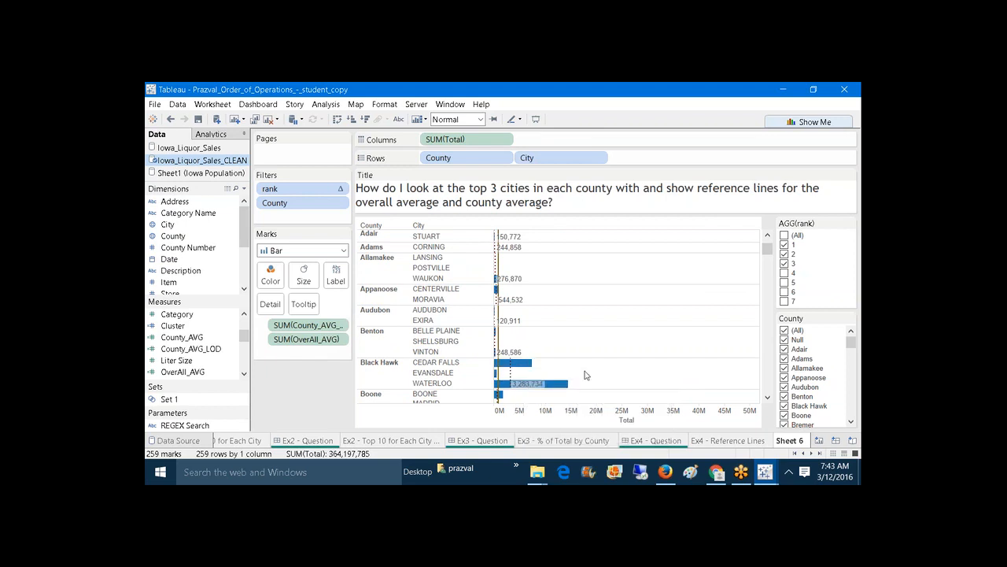
Clear the County filter's selection and include only Black Hawk and Benton.
left_click(784, 331)
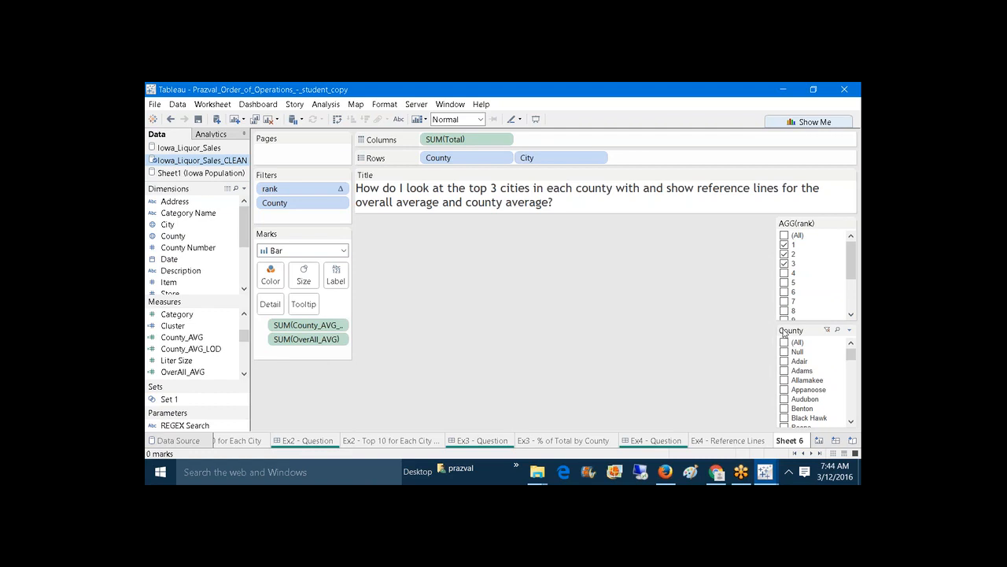
left_click(784, 418)
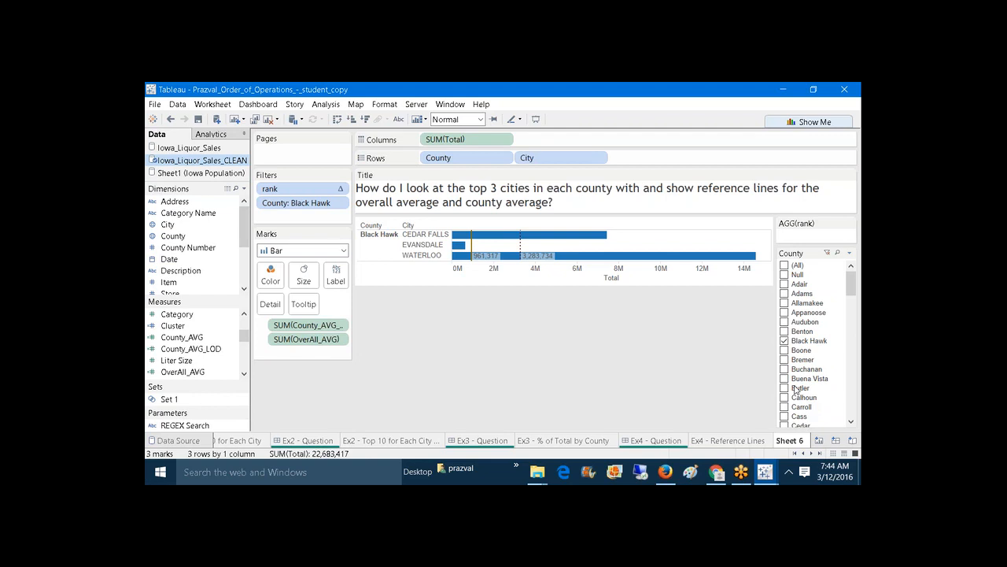
left_click(784, 333)
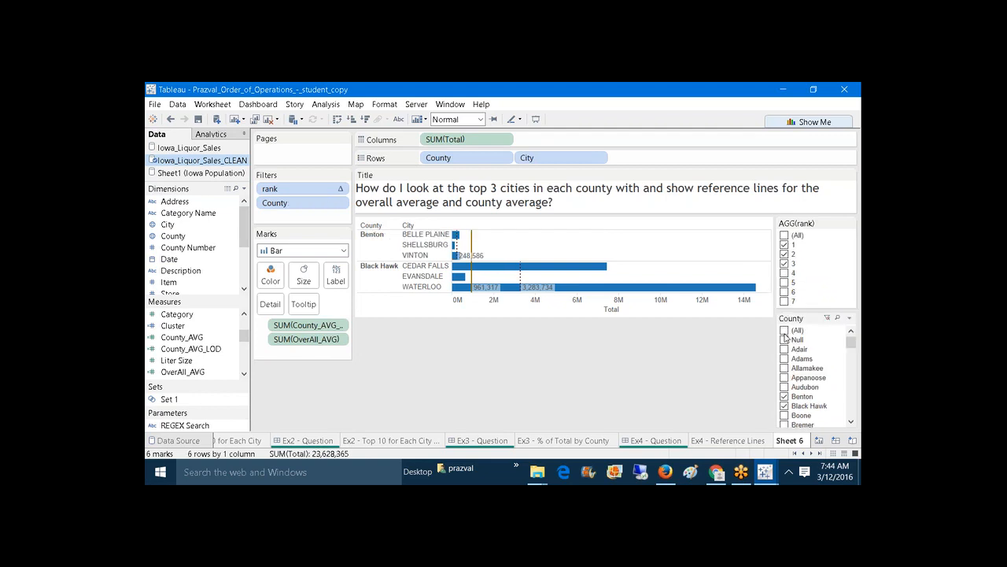
Inspect the overall average line and Benton's county average line in the chart.
left_click(472, 266)
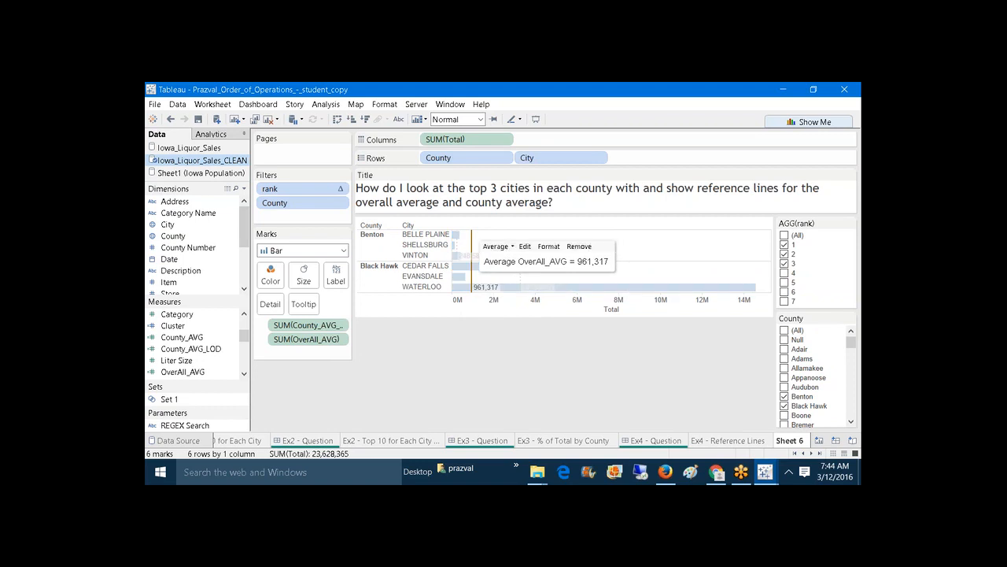
left_click(463, 247)
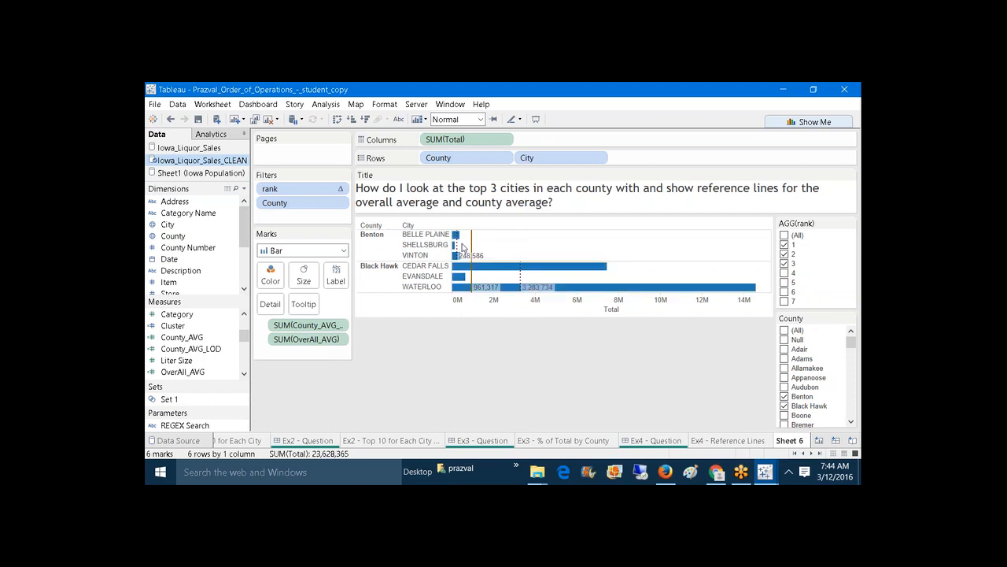
mouse_move(459, 248)
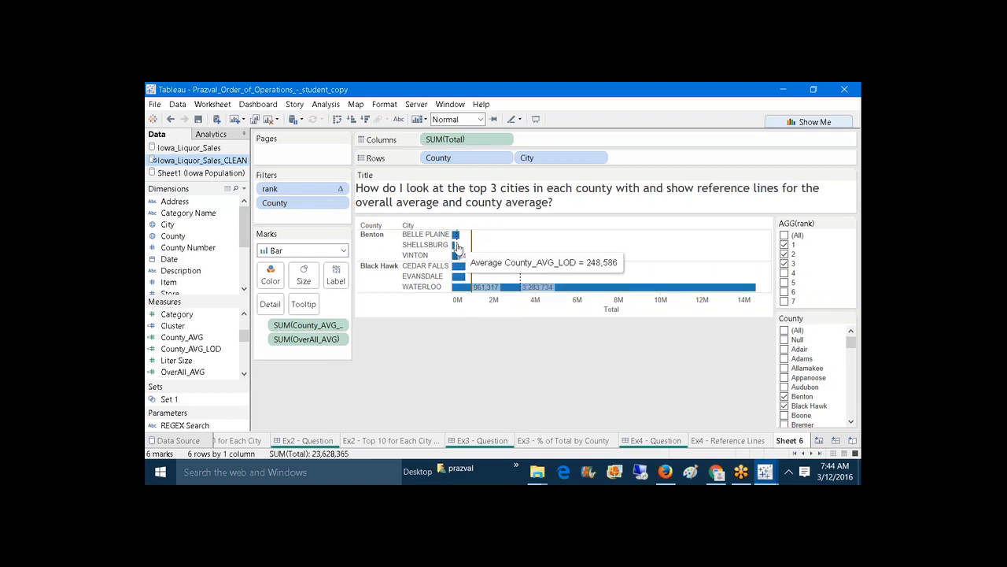
left_click(458, 249)
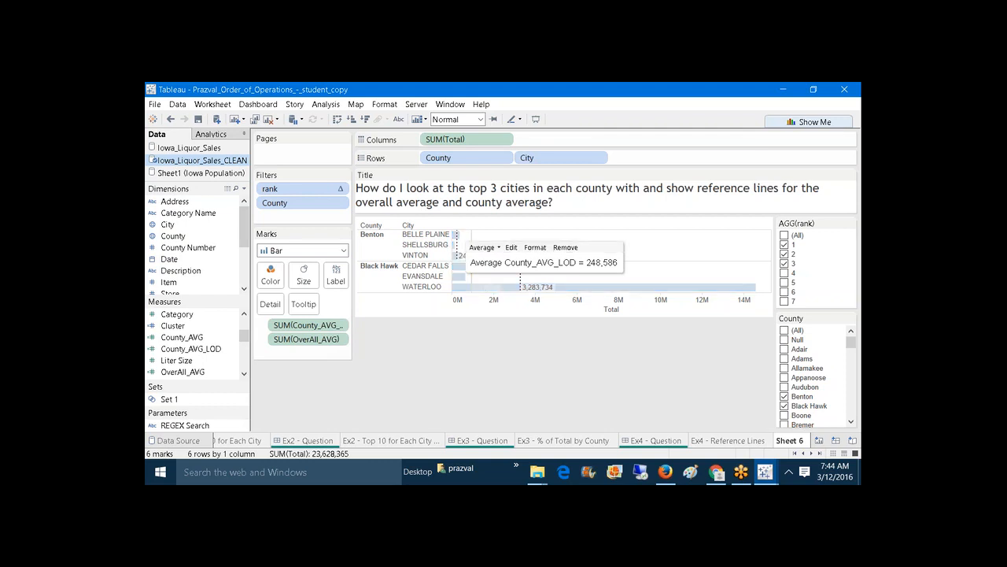
left_click(492, 328)
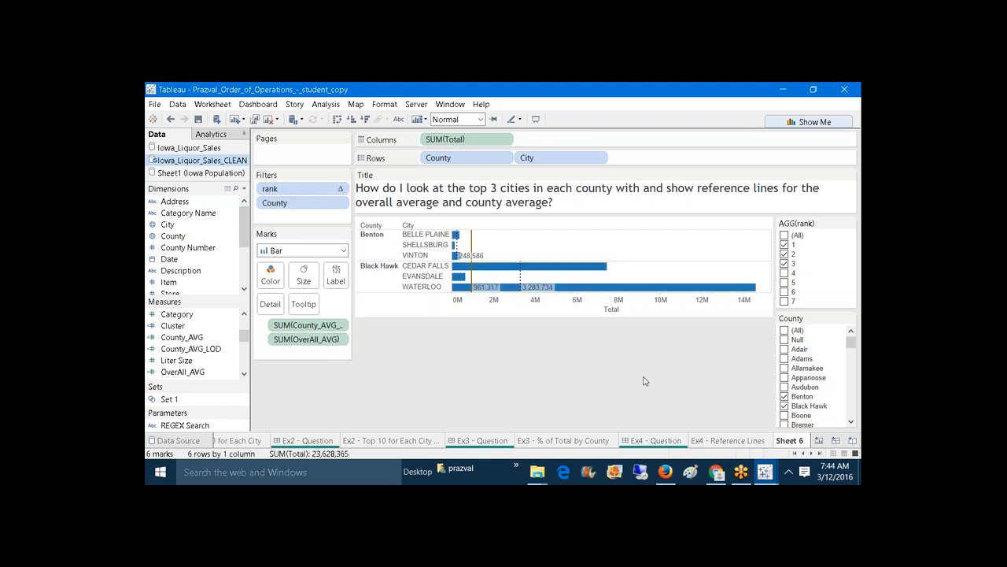
mouse_move(765, 472)
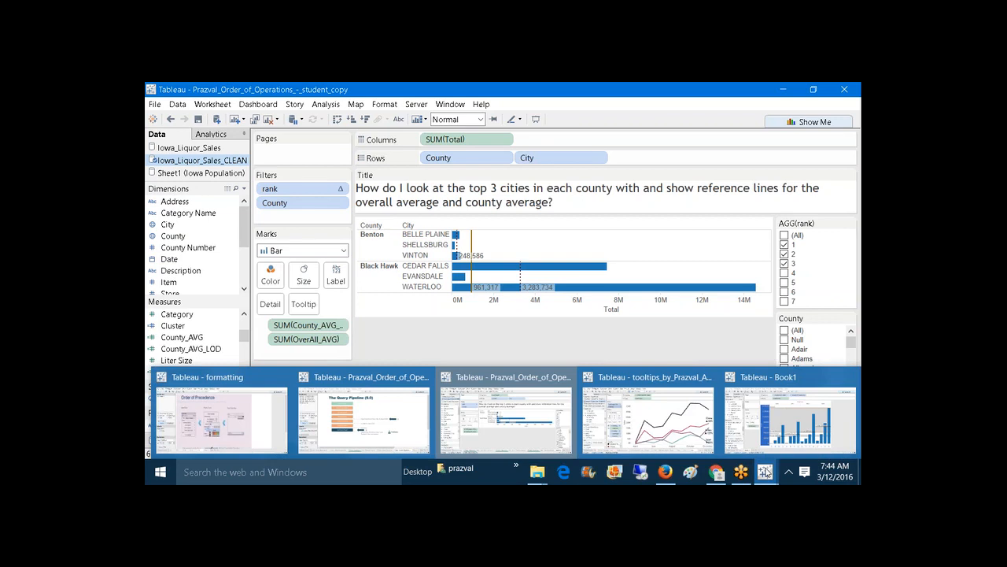
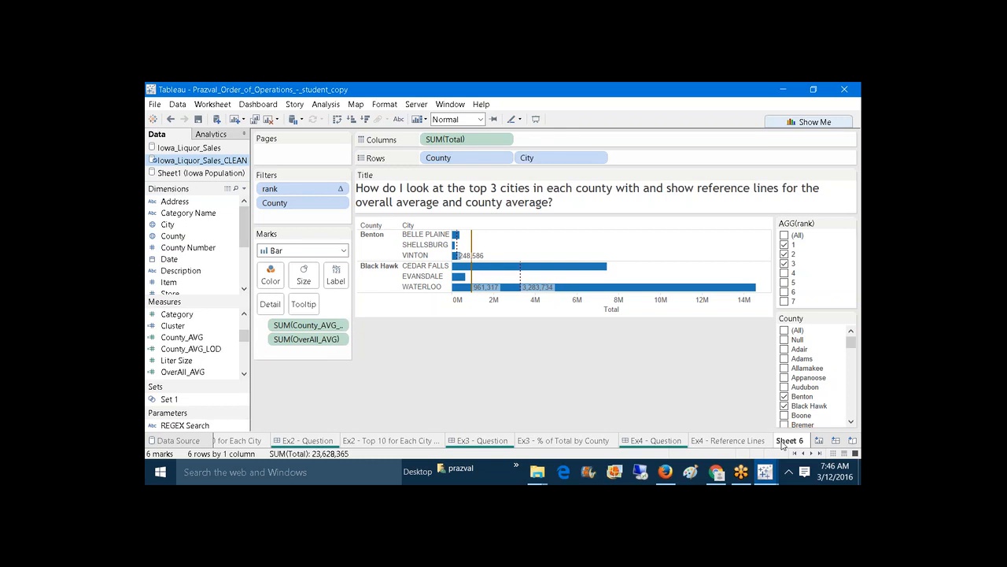
Remove SUM(County_AVG_LOD) and SUM(OverAll_AVG) from the chart's marks.
left_click(533, 310)
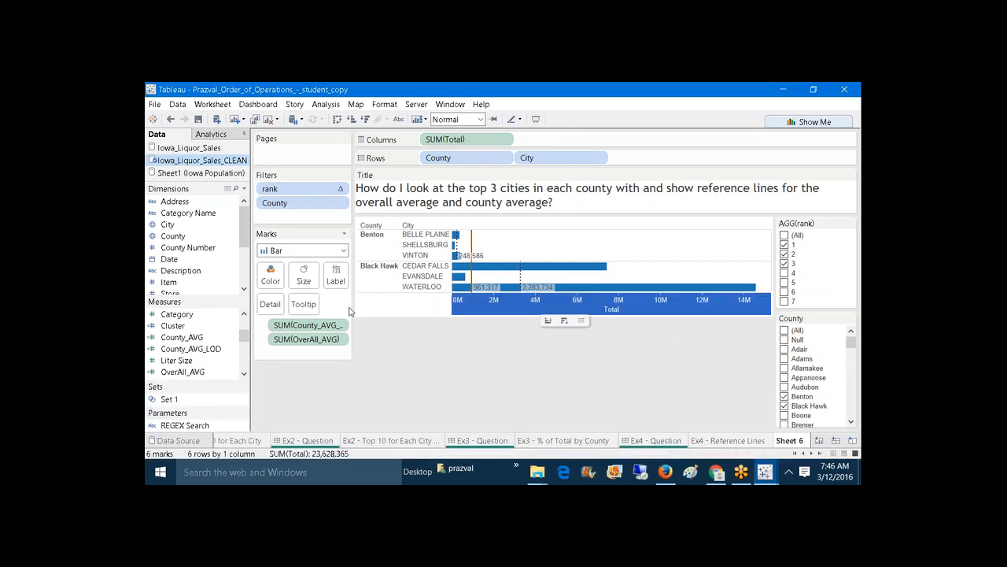
left_click_drag(319, 324, 319, 403)
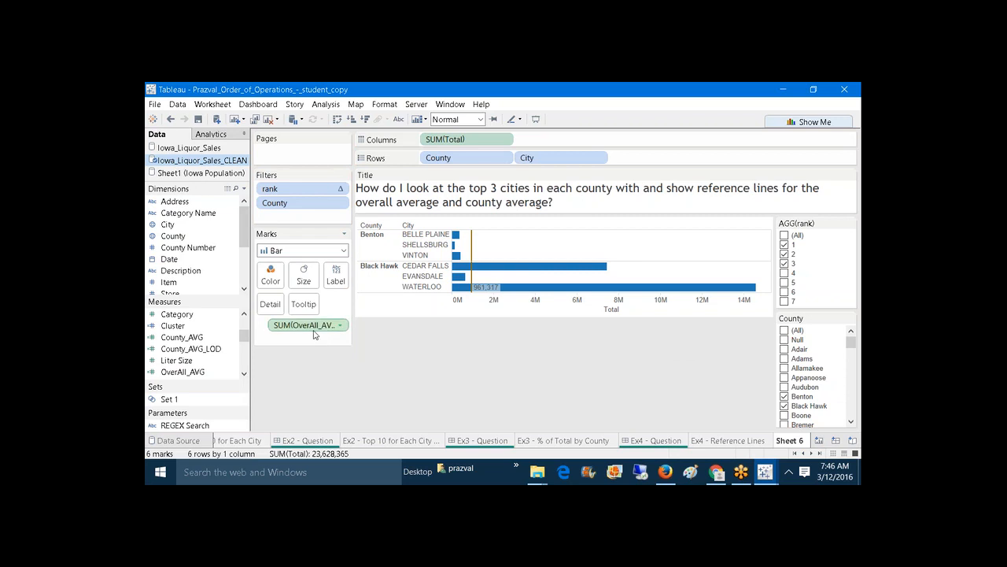
left_click_drag(314, 334, 344, 367)
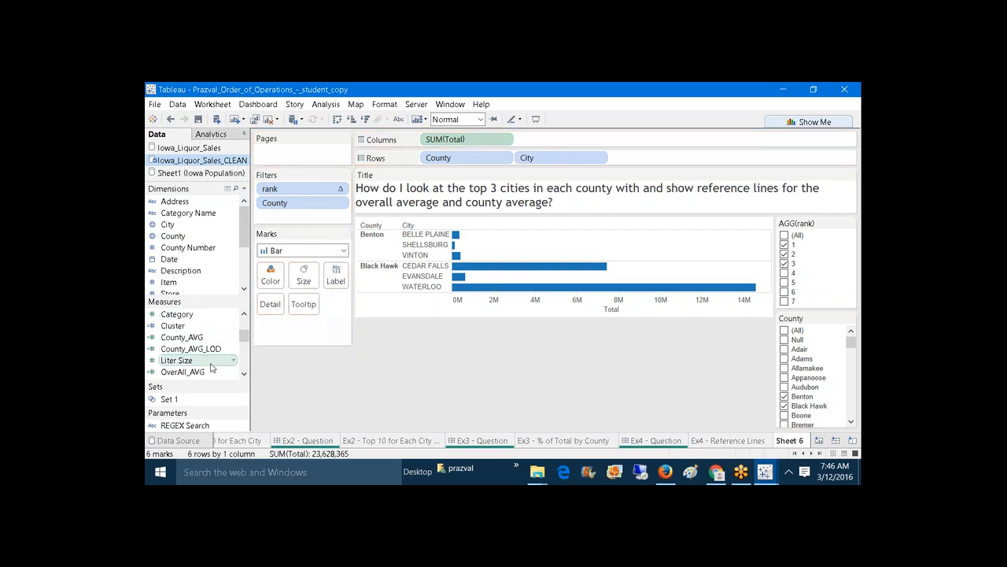
Add County_AVG_LOD as a second axis opposite Total, and combine OverallAvg_LOD onto that same axis.
left_click_drag(198, 372, 583, 226)
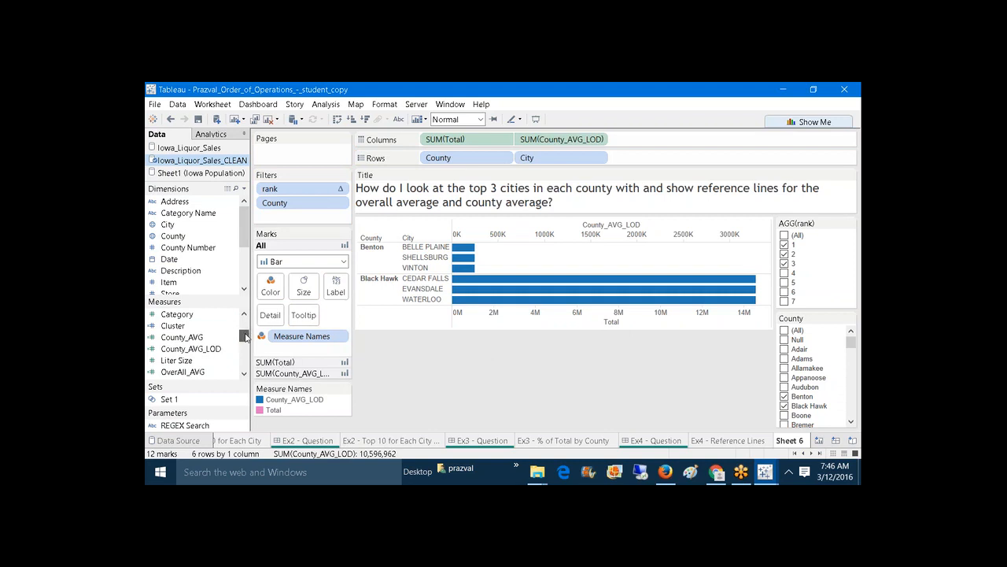
left_click_drag(246, 335, 246, 340)
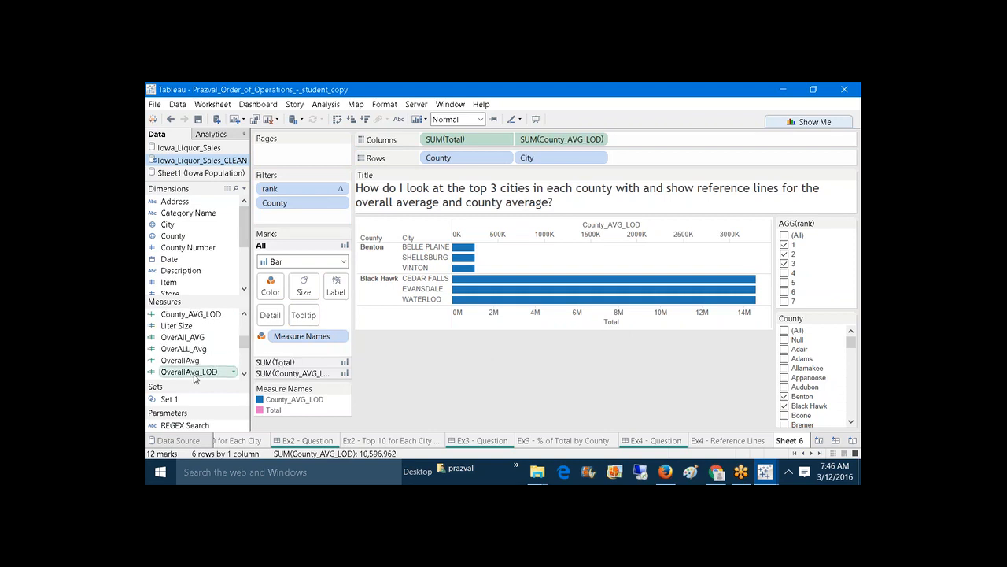
left_click_drag(193, 372, 619, 228)
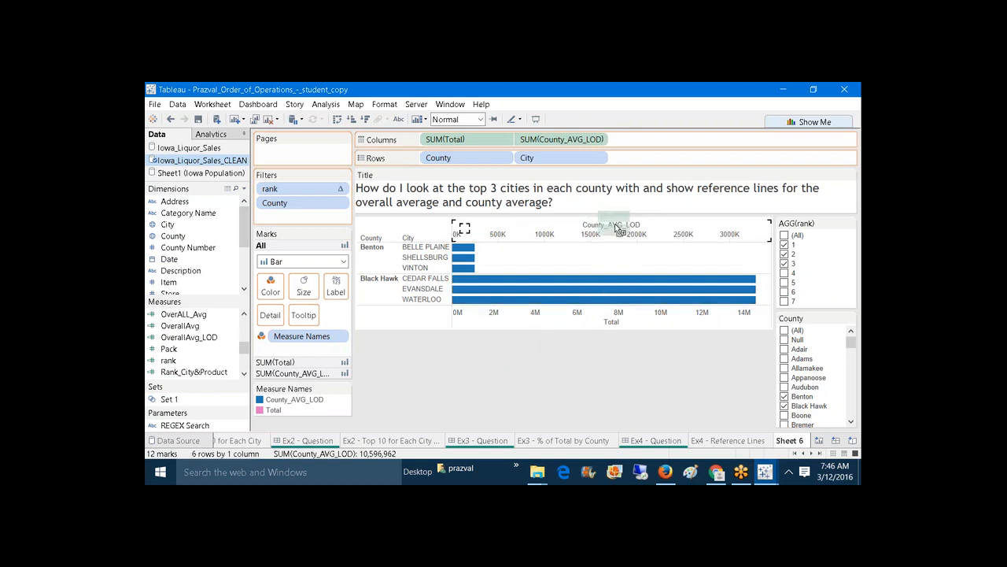
left_click_drag(617, 229, 616, 227)
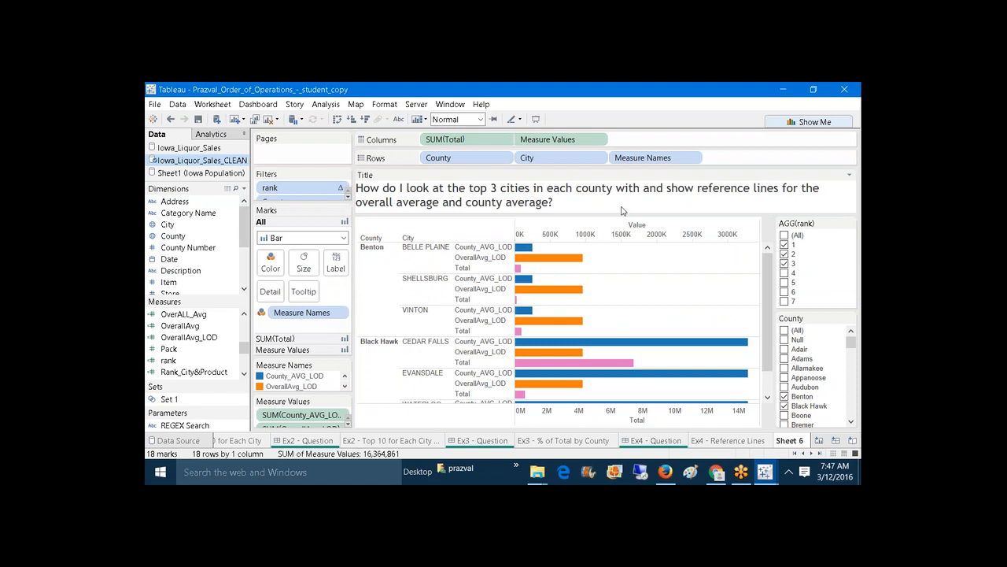
Remove Measure Names from Rows and set the mark type of SUM(Total) to Bar.
left_click(531, 141)
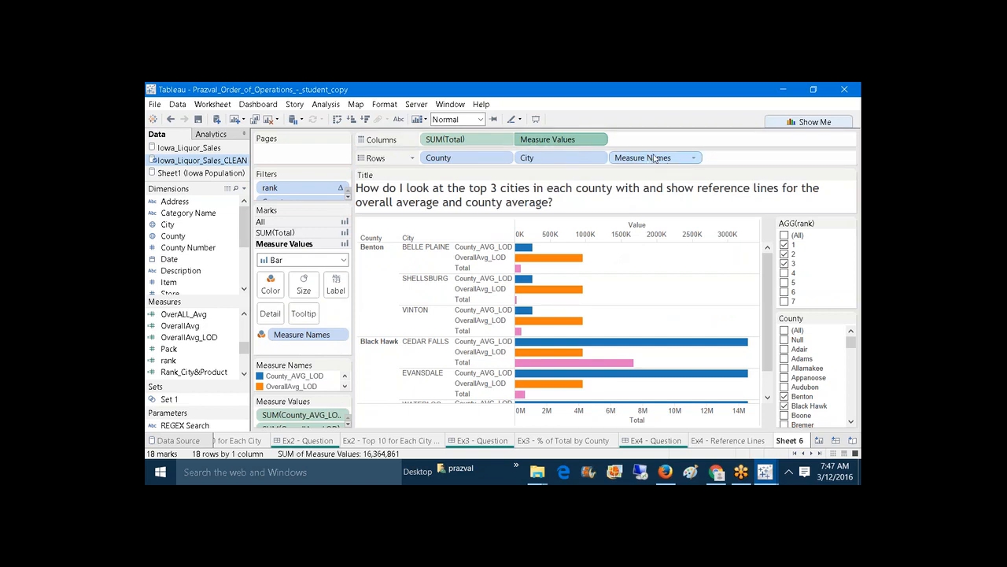
left_click_drag(653, 157, 716, 88)
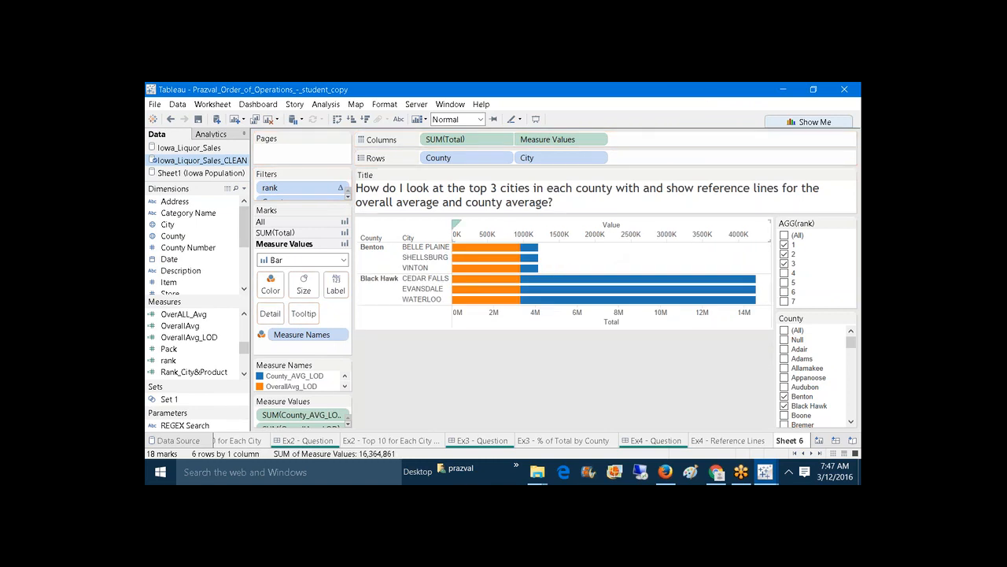
left_click(292, 233)
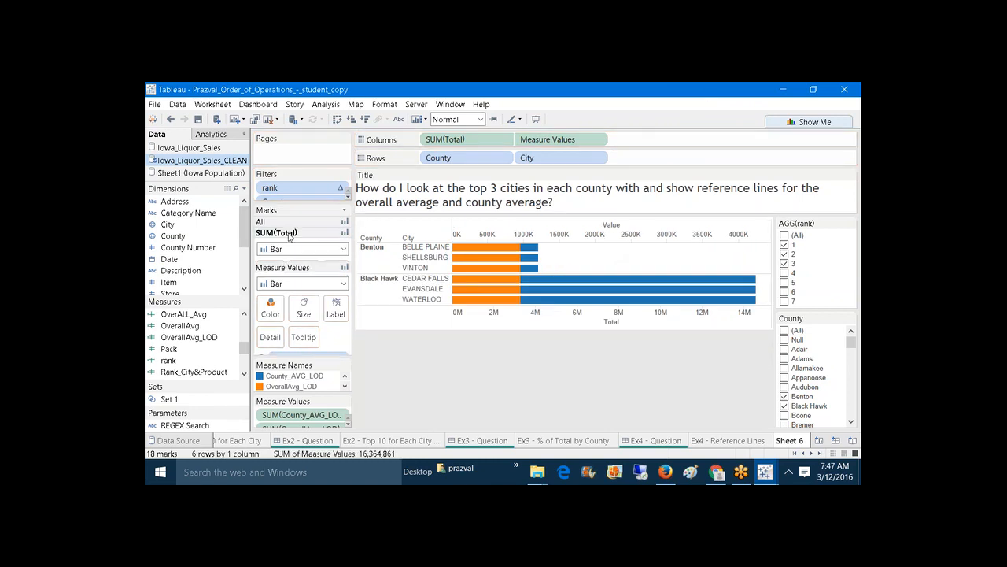
left_click(342, 248)
left_click(280, 277)
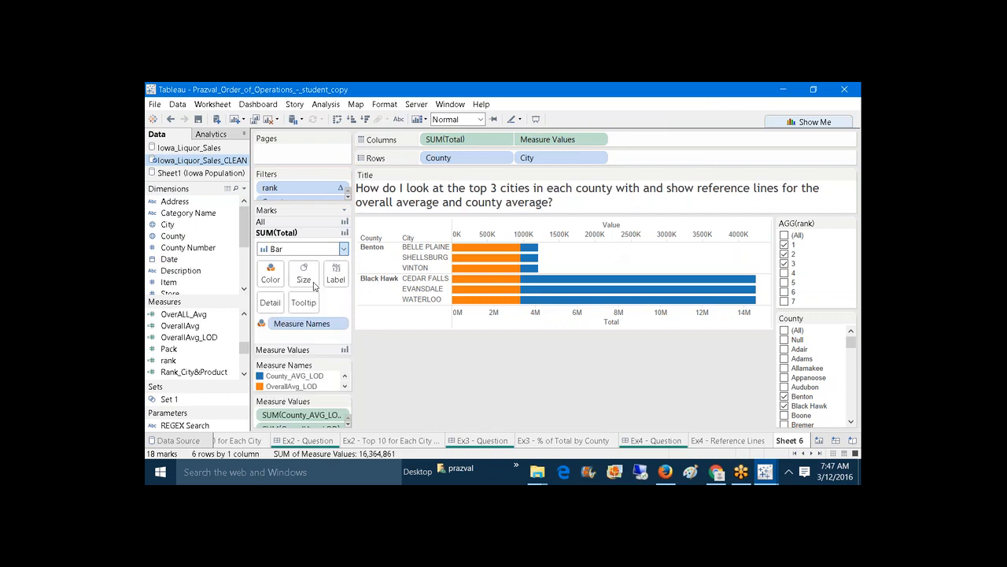
Set the mark type of Measure Values to Line.
left_click(311, 352)
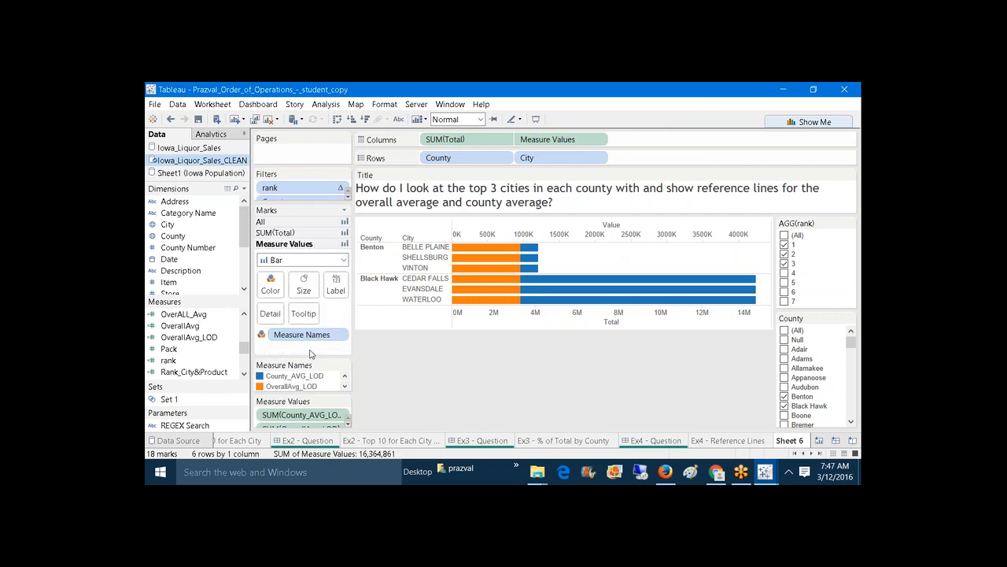
left_click(343, 261)
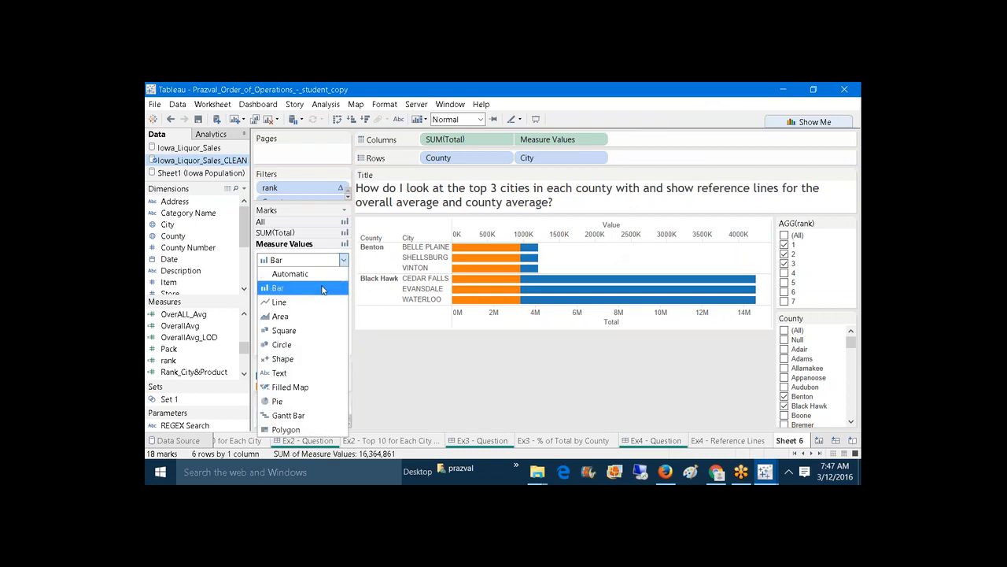
left_click(315, 301)
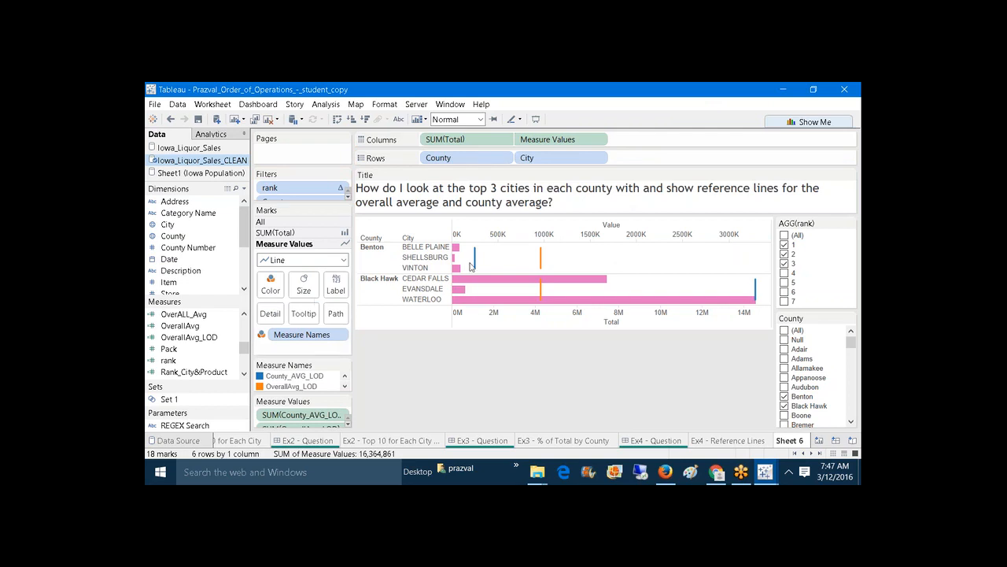
Inspect the county average and overall average lines for Benton and Black Hawk.
mouse_move(476, 260)
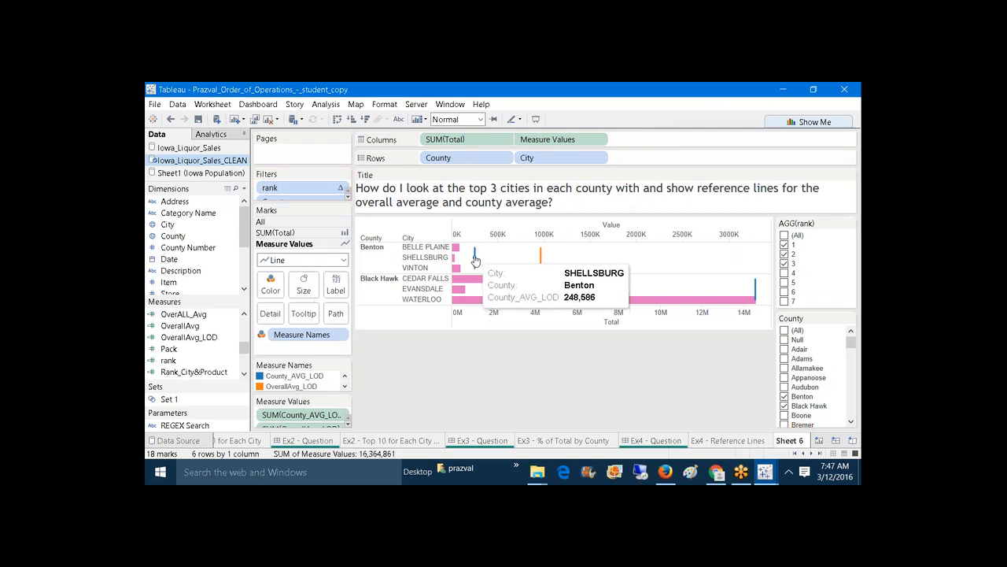
mouse_move(540, 258)
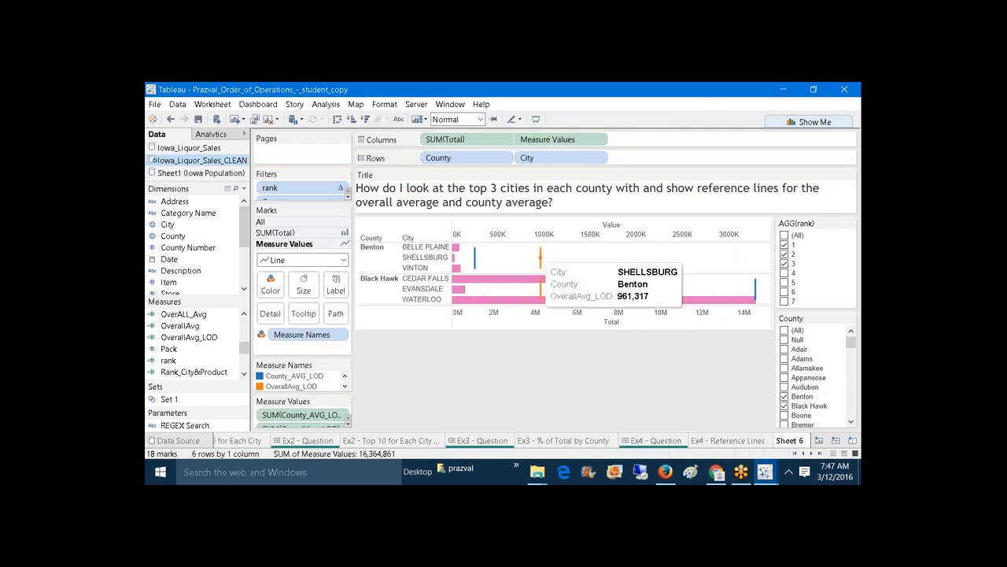
left_click(540, 288)
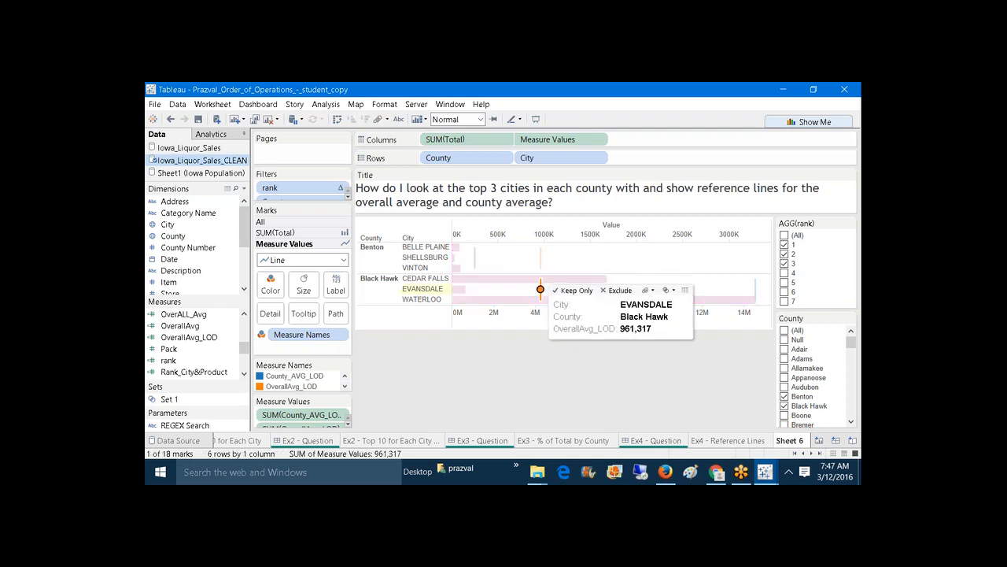
left_click(567, 430)
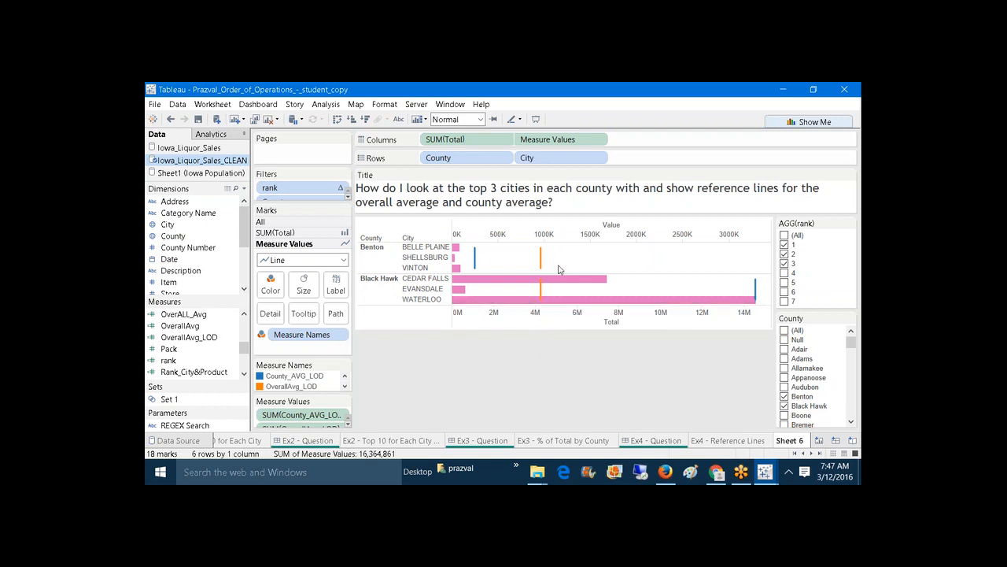
mouse_move(558, 279)
mouse_move(755, 296)
Synchronize the Value axis of the average lines with the Total axis.
right_click(668, 229)
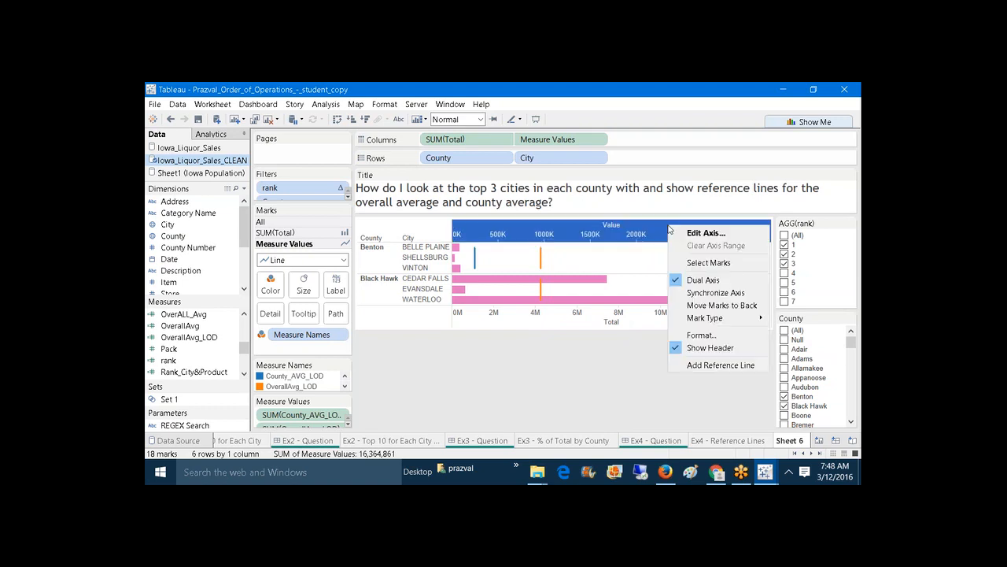
left_click(701, 293)
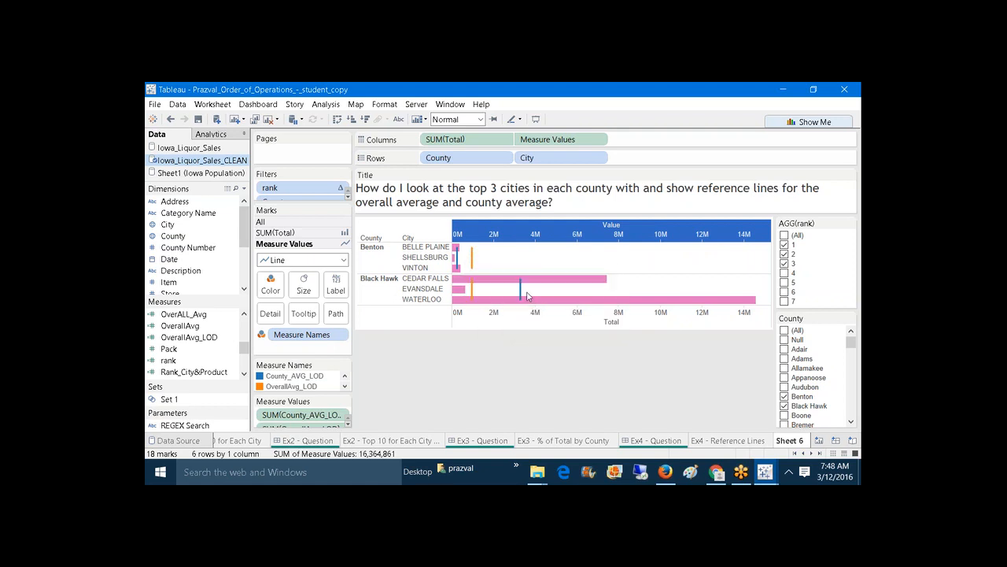
mouse_move(520, 294)
left_click(485, 388)
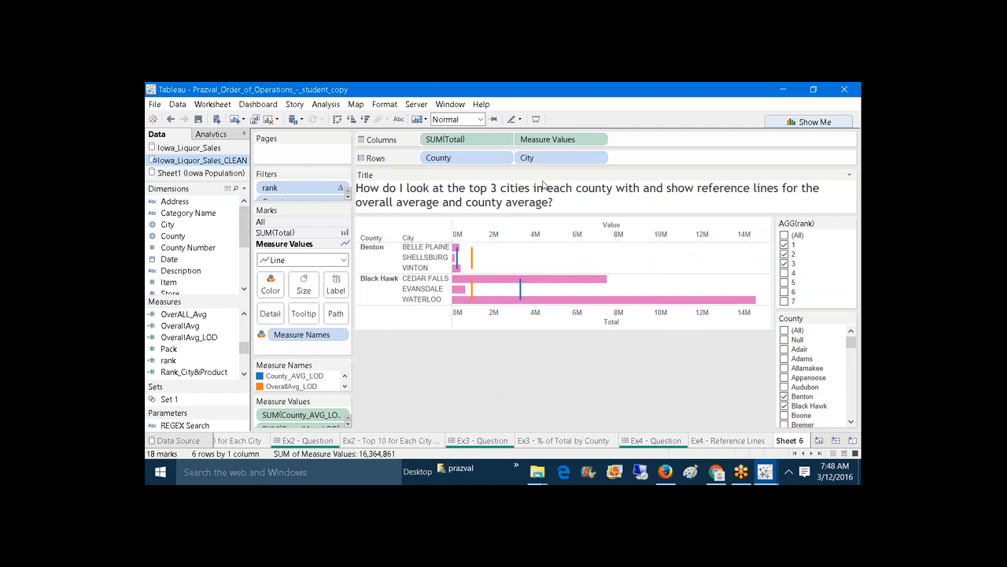
Remove Measure Values from Columns and Measure Names from both the filters and the marks.
left_click_drag(547, 139, 551, 350)
mouse_move(457, 282)
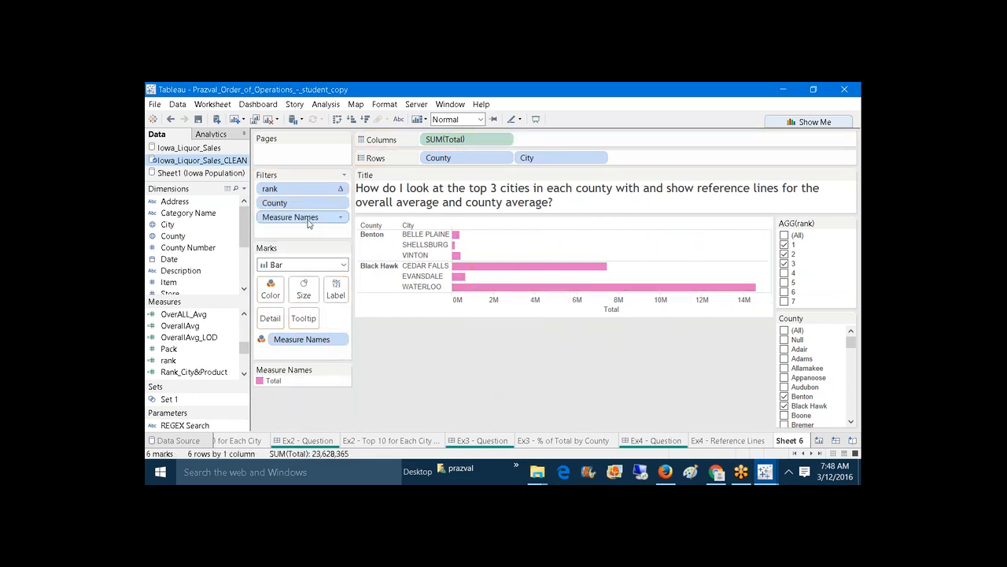
left_click_drag(295, 217, 365, 355)
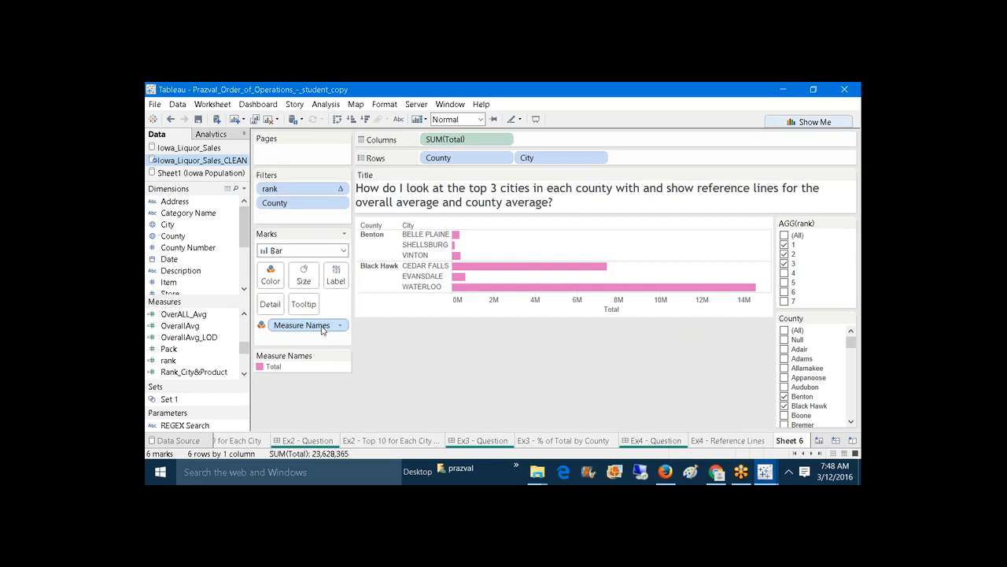
left_click_drag(322, 325, 449, 360)
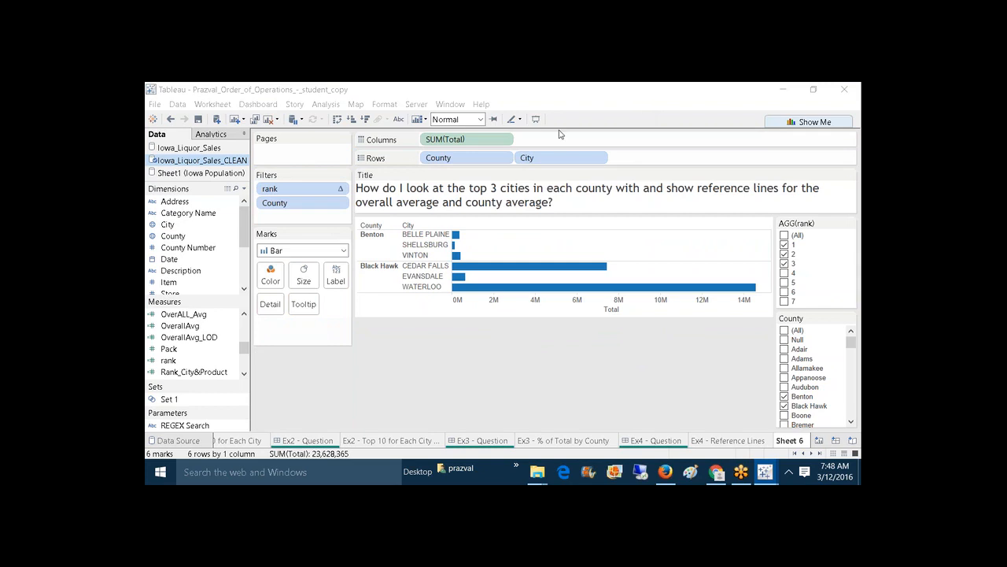
Add OverallAvg_LOD and County_AVG_LOD together on a second axis opposite Total, and remove Measure Names from Rows.
left_click_drag(186, 338, 628, 225)
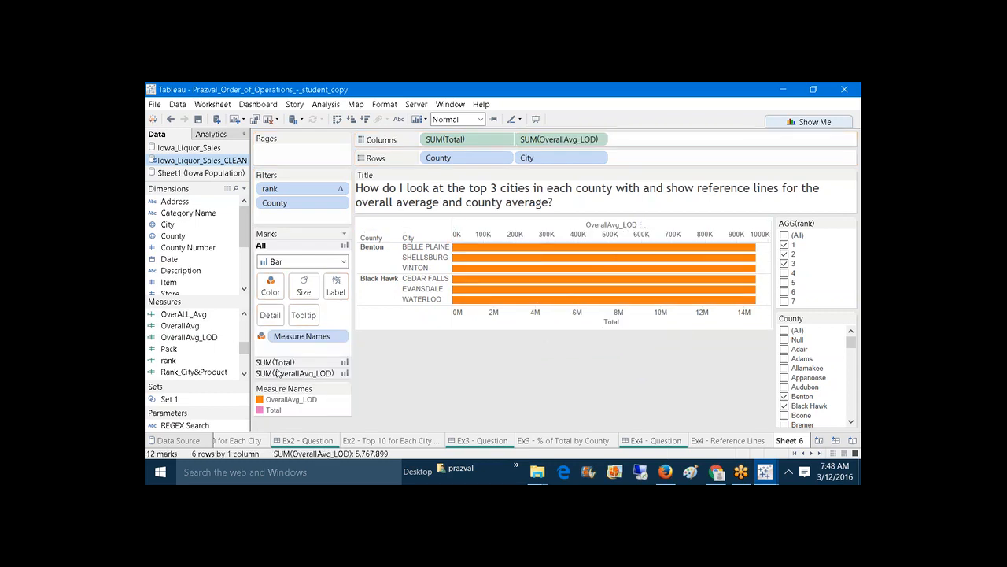
left_click_drag(246, 353, 600, 231)
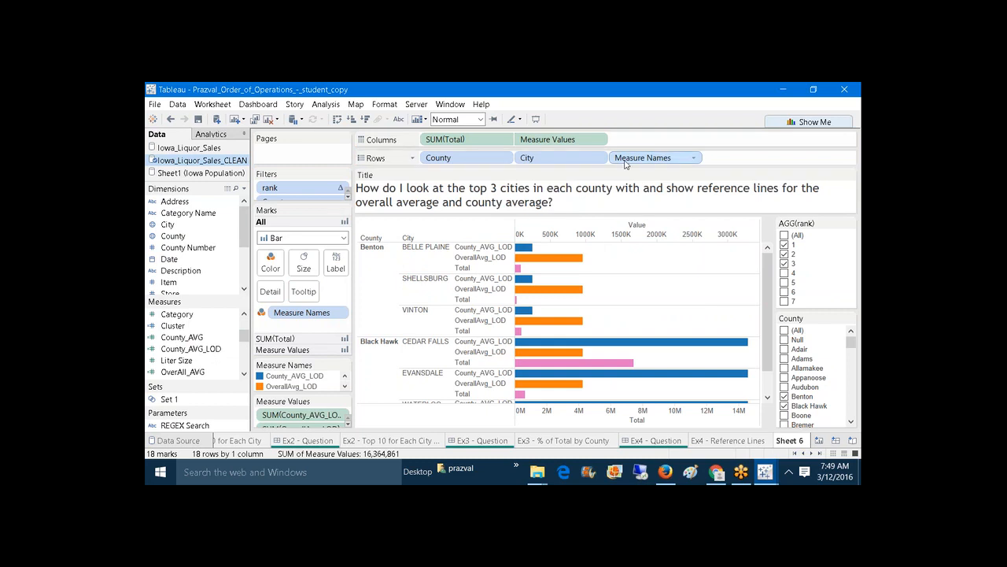
left_click_drag(626, 164, 700, 95)
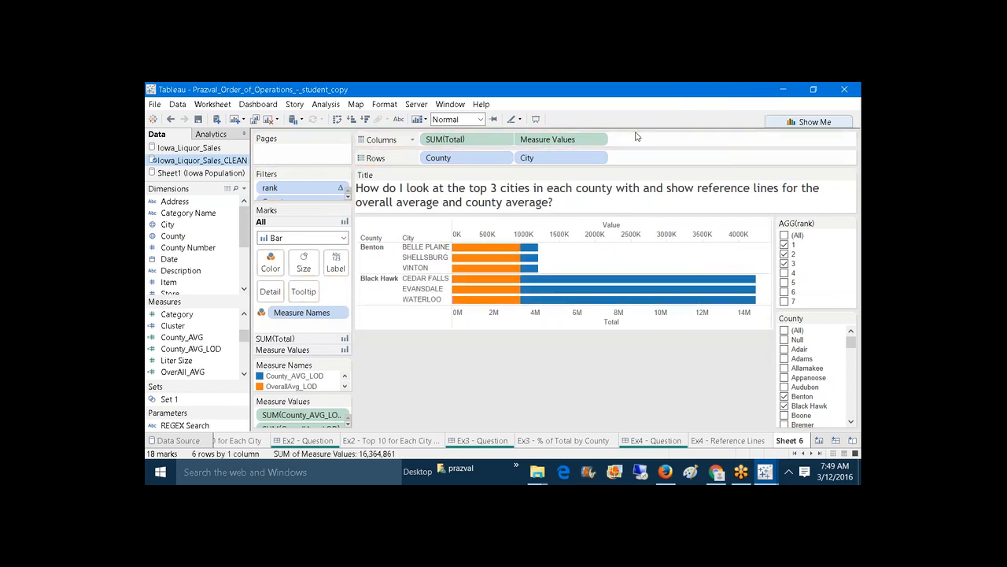
Show Measure Values as Line marks and synchronize their Value axis with the Total axis.
left_click(322, 349)
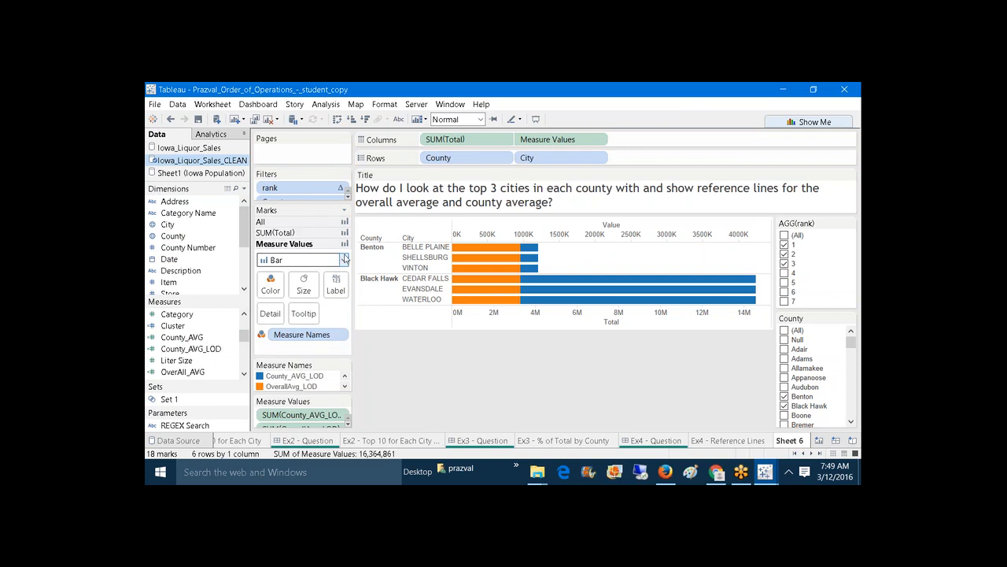
left_click(344, 259)
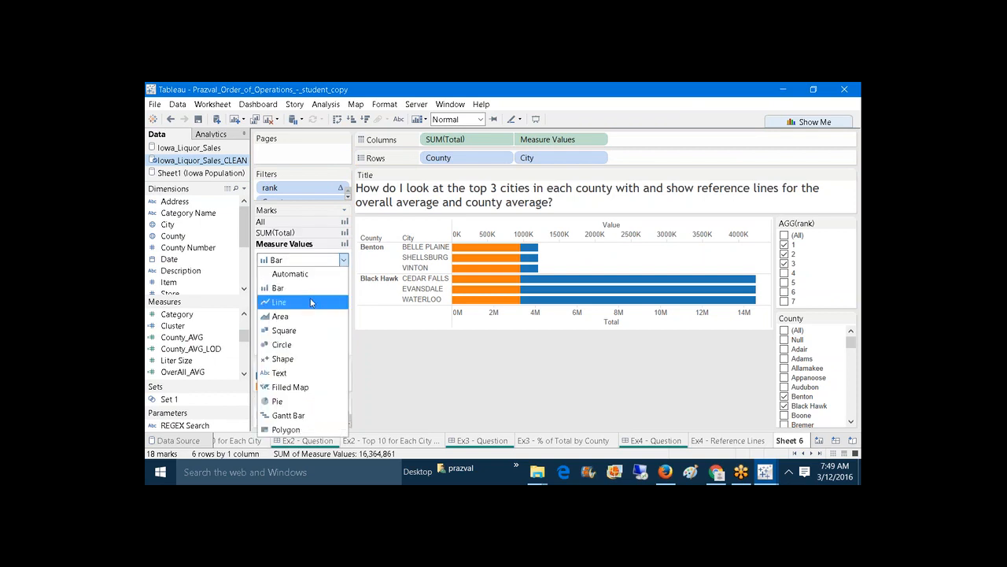
left_click(310, 302)
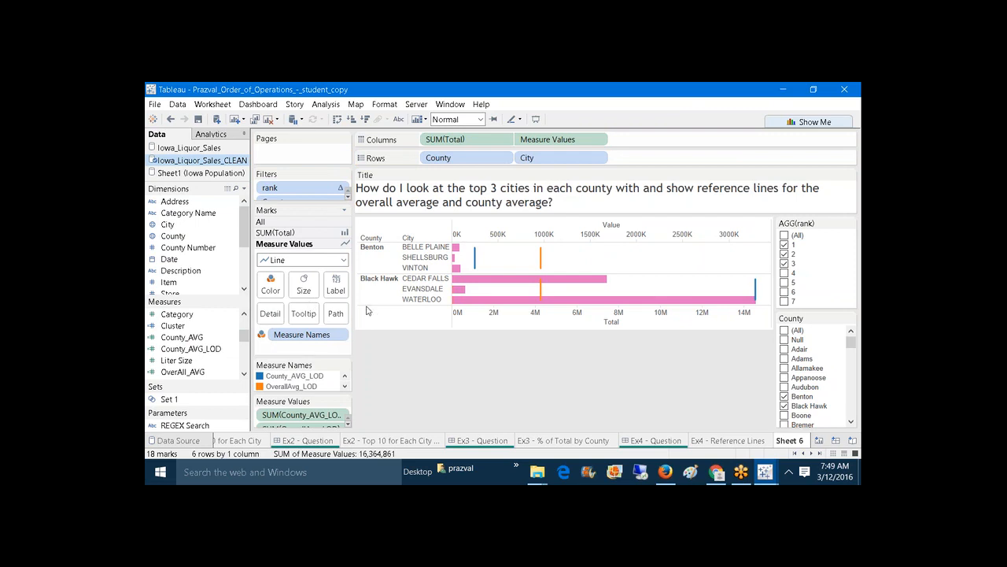
right_click(562, 231)
left_click(586, 294)
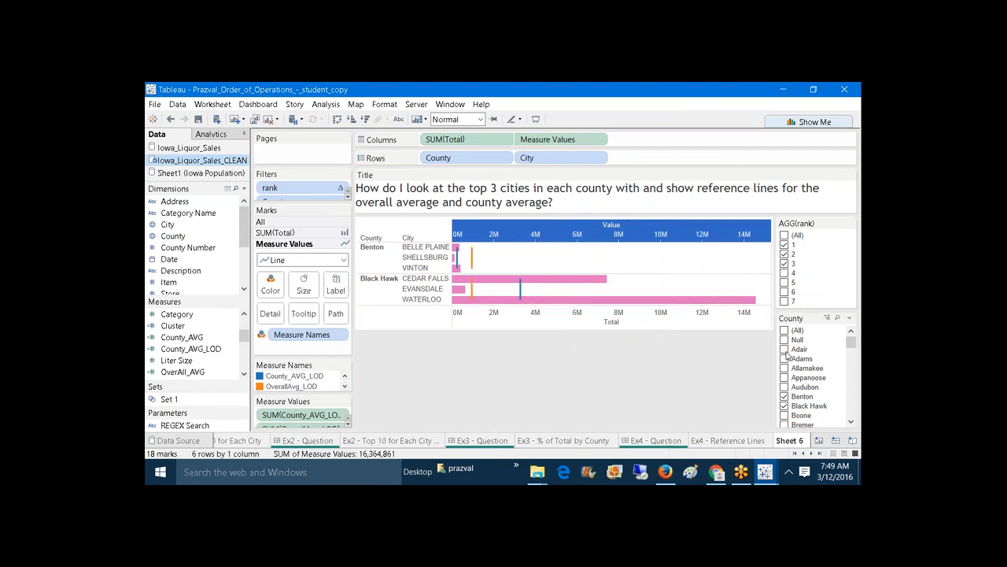
Include Adair, Adams, Allamakee and Audubon in the County filter and show the sheet in presentation mode.
left_click(785, 350)
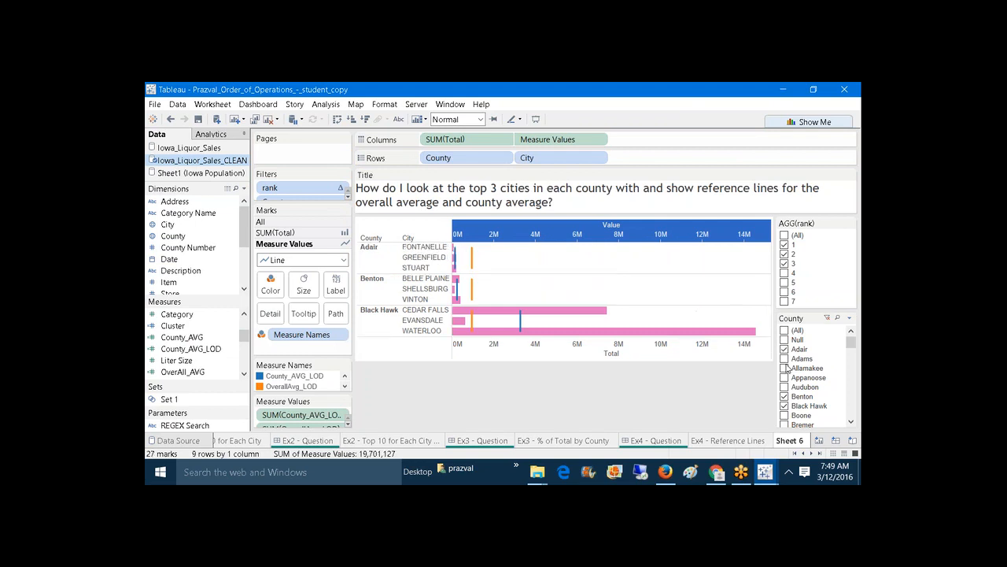
left_click(785, 368)
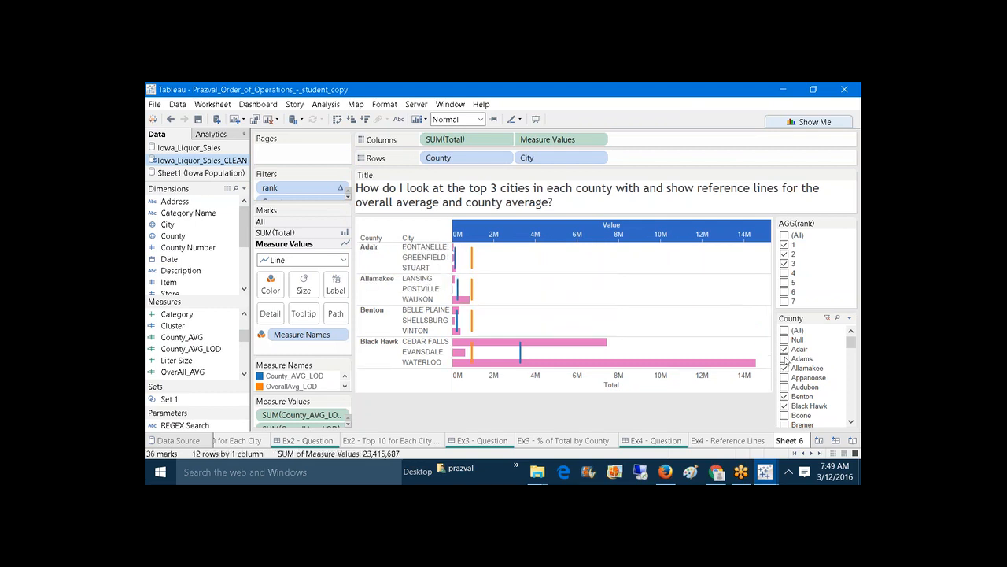
left_click(784, 359)
left_click(785, 378)
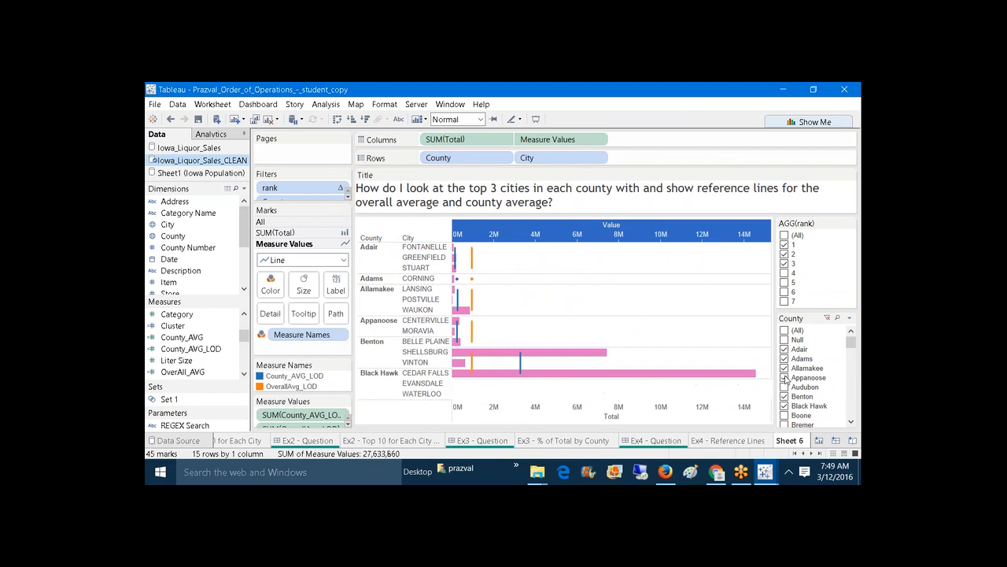
left_click(785, 377)
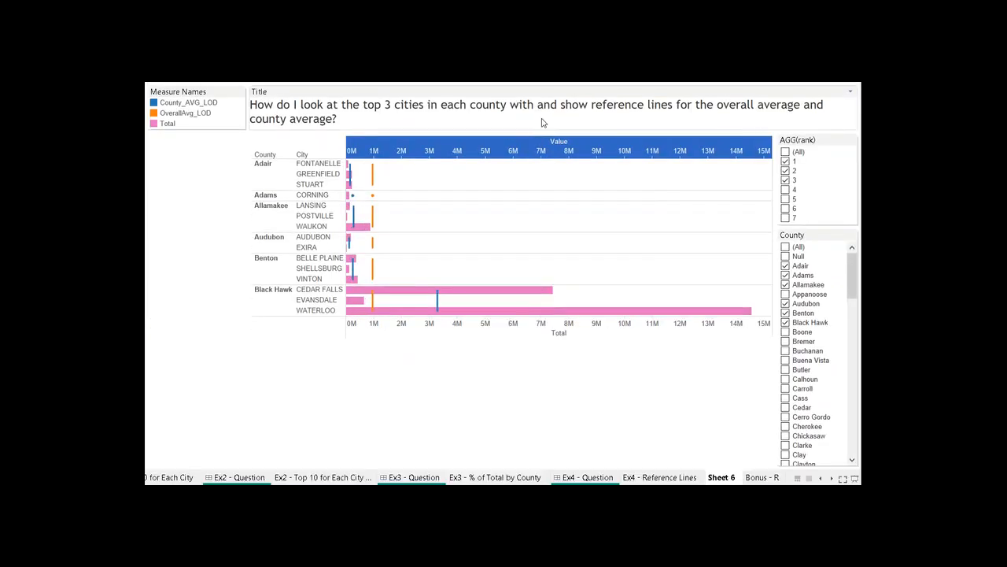
Include Appanoose, Boone, Bremer and Buchanan in the County filter.
left_click(786, 294)
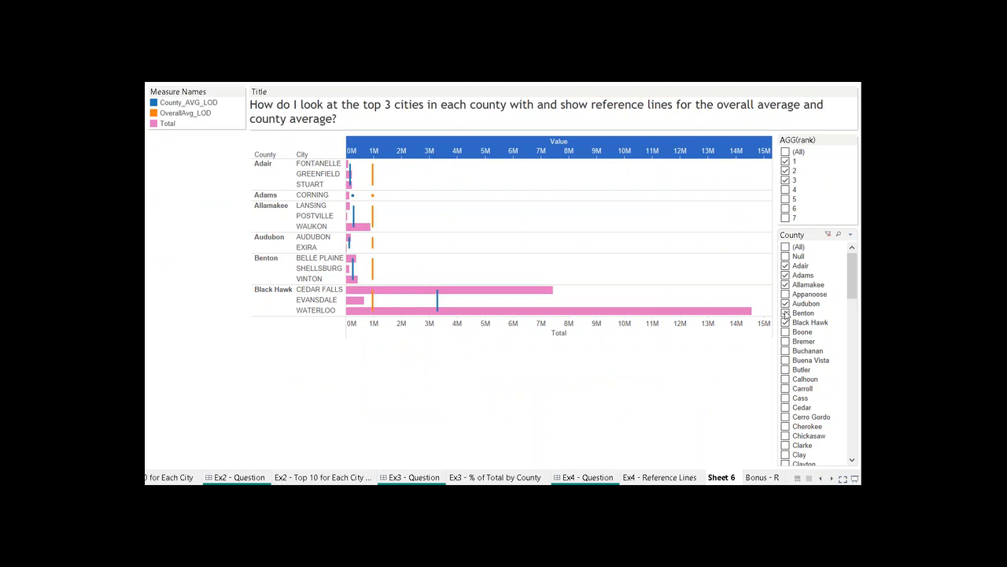
left_click(786, 331)
left_click(785, 342)
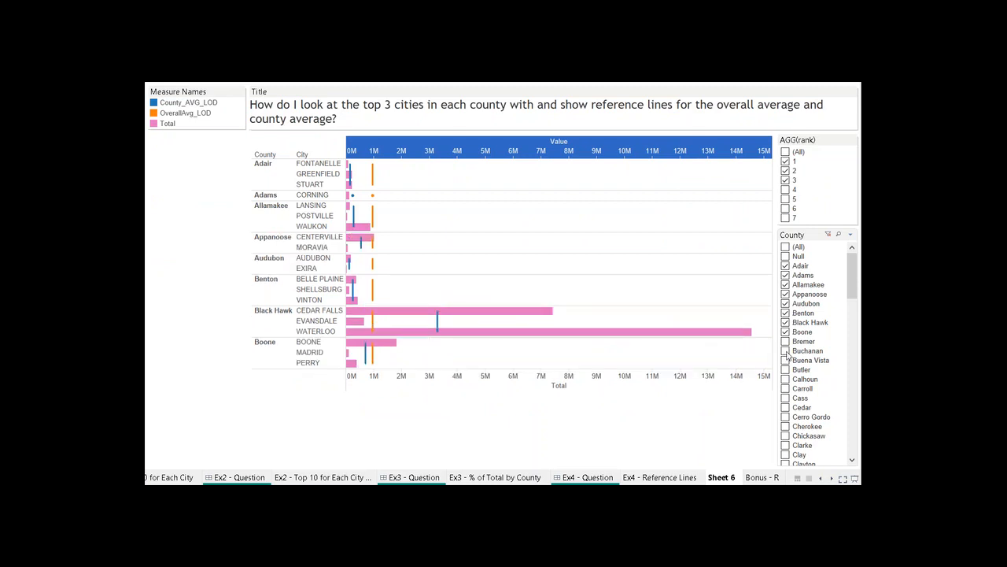
left_click(785, 351)
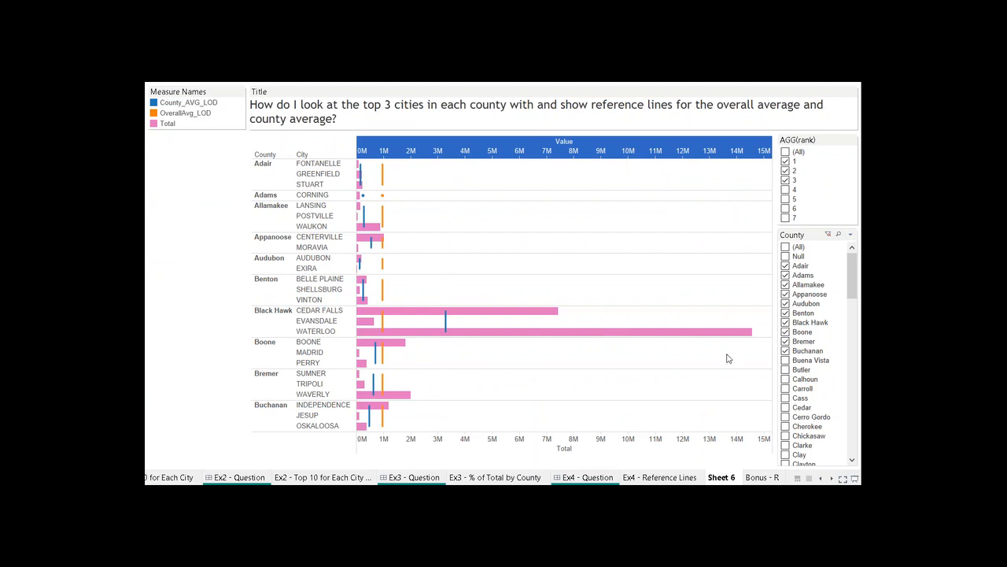
Compare the overall average marks of Adair and Allamakee counties, leaving no mark selected.
left_click(382, 174)
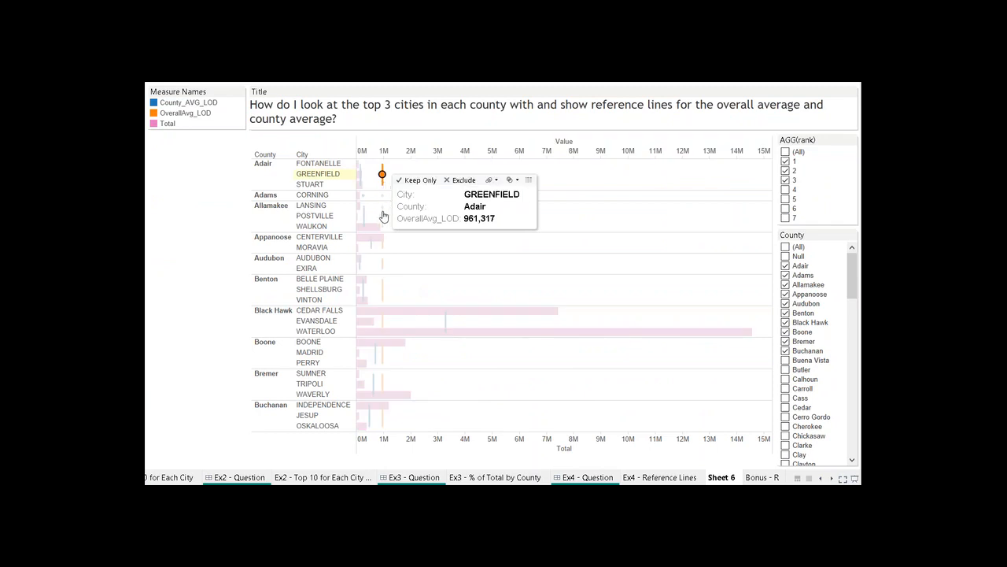
left_click(383, 205)
left_click(513, 295)
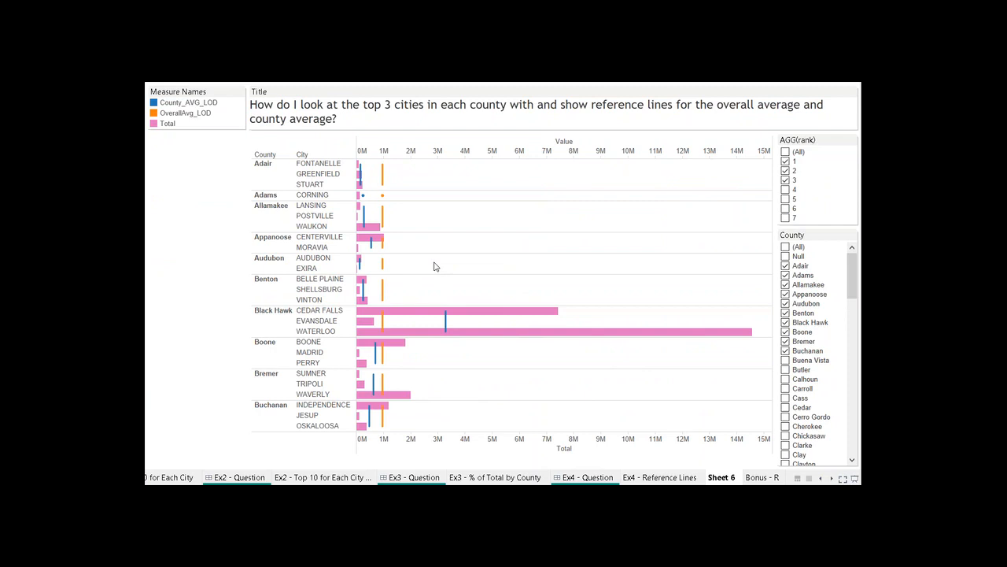
Open the Ex4 - Reference Lines sheet and exit presentation mode.
left_click(662, 478)
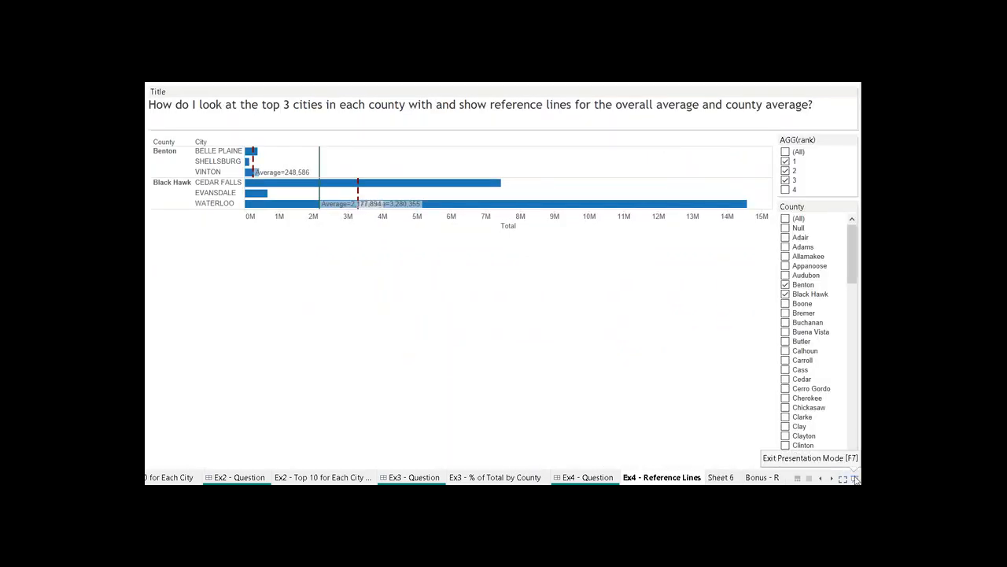
left_click(855, 478)
Switch to the Order of Operations start workbook and enlarge the Query Pipeline (9.0) image on its dashboard by extending its left edge.
mouse_move(763, 471)
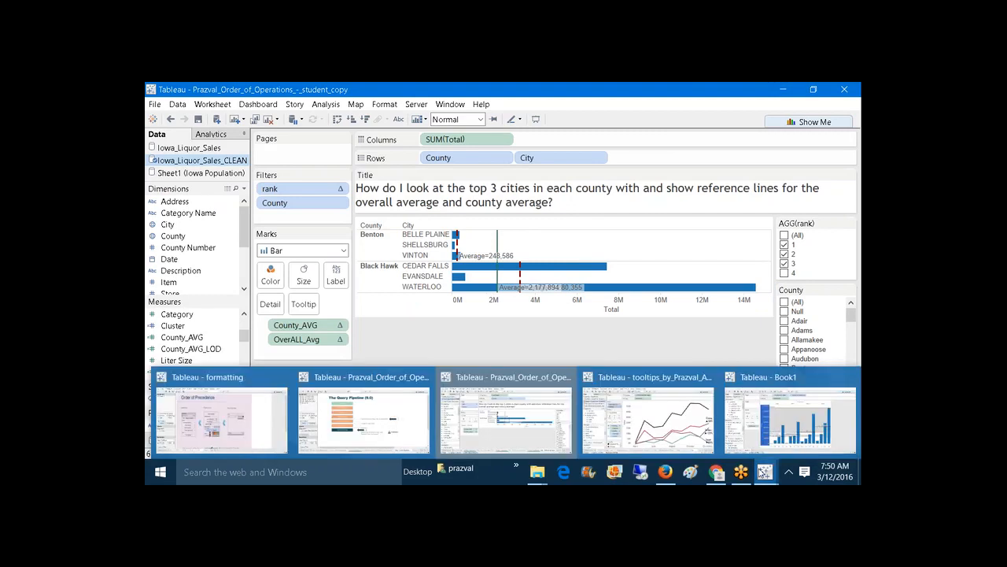
left_click(363, 421)
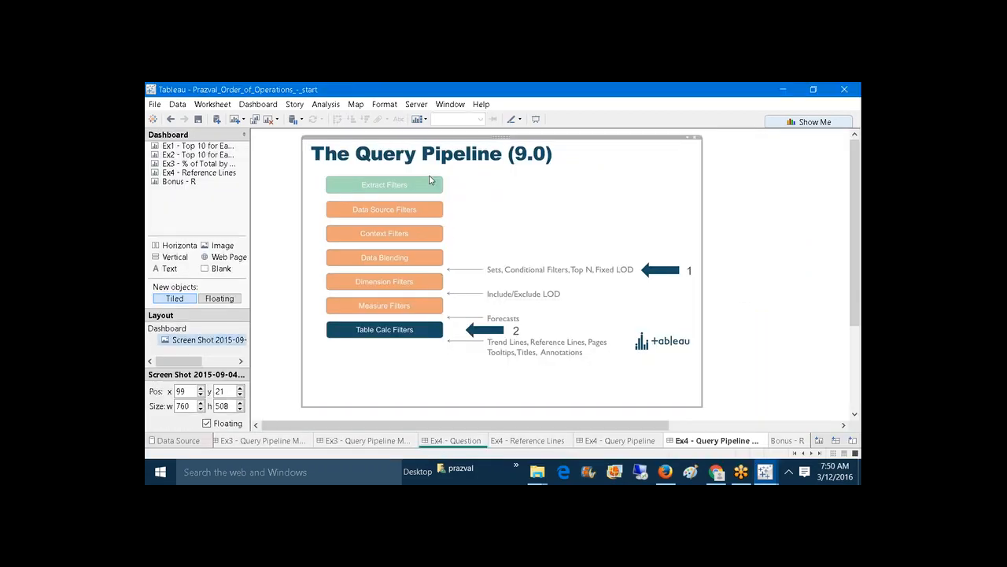
left_click_drag(303, 205, 259, 203)
left_click(763, 237)
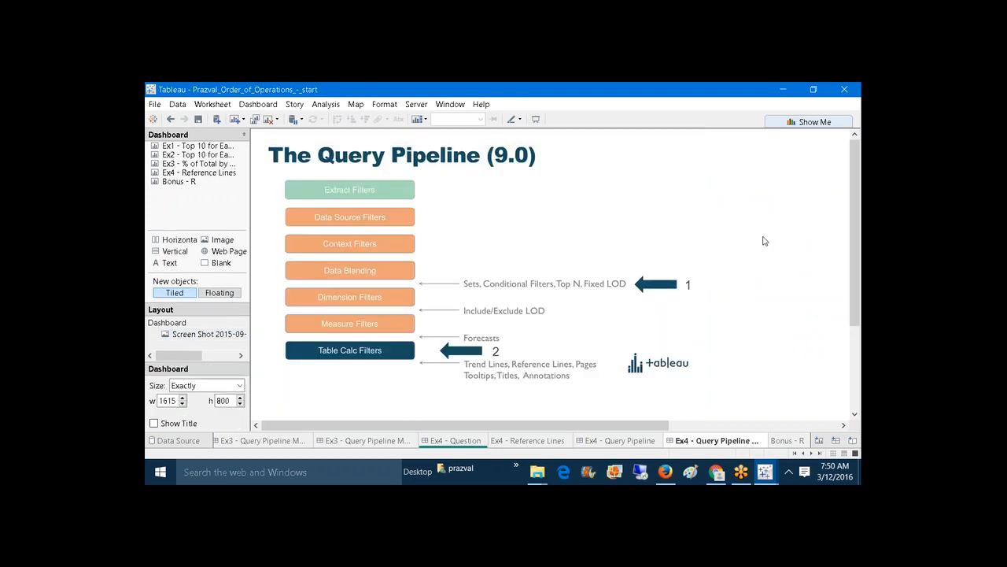